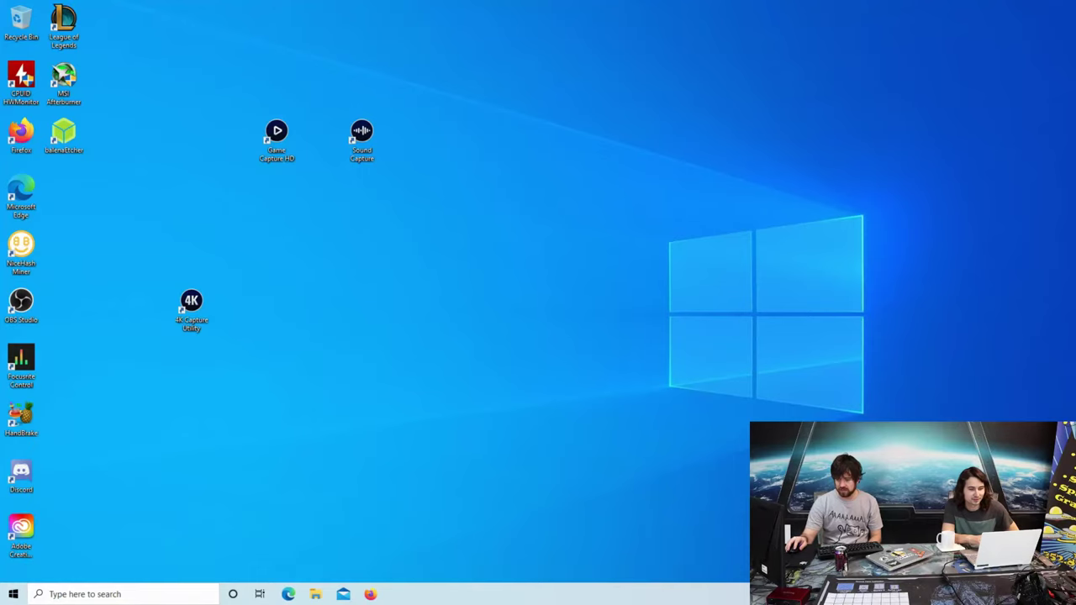
# - Open Command Prompt and launch DiskPart with administrator approval
pyautogui.press('super')
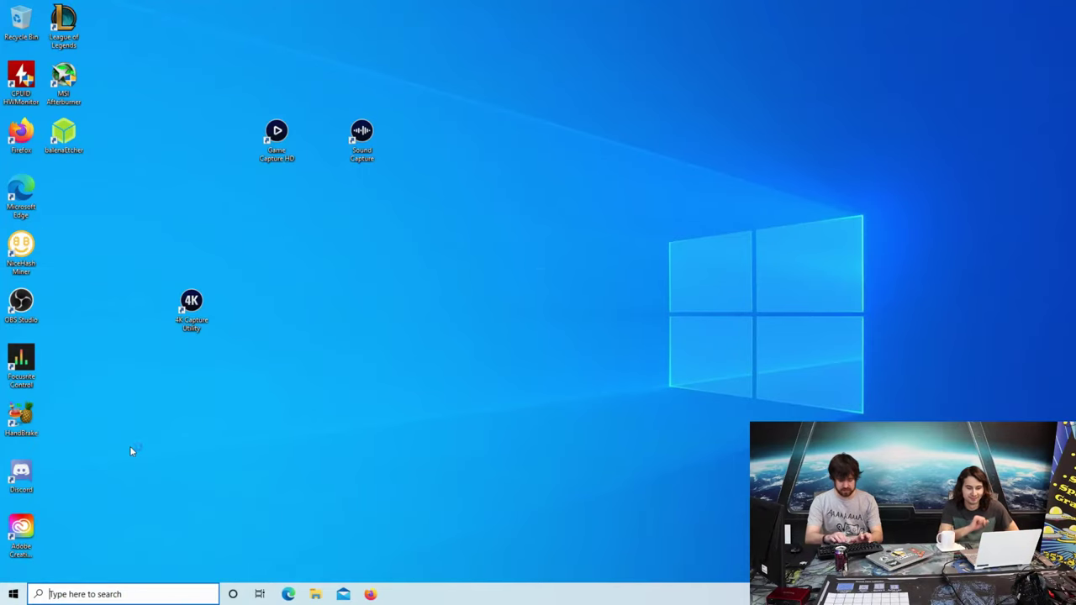
pyautogui.write('cmd')
pyautogui.press('Return')
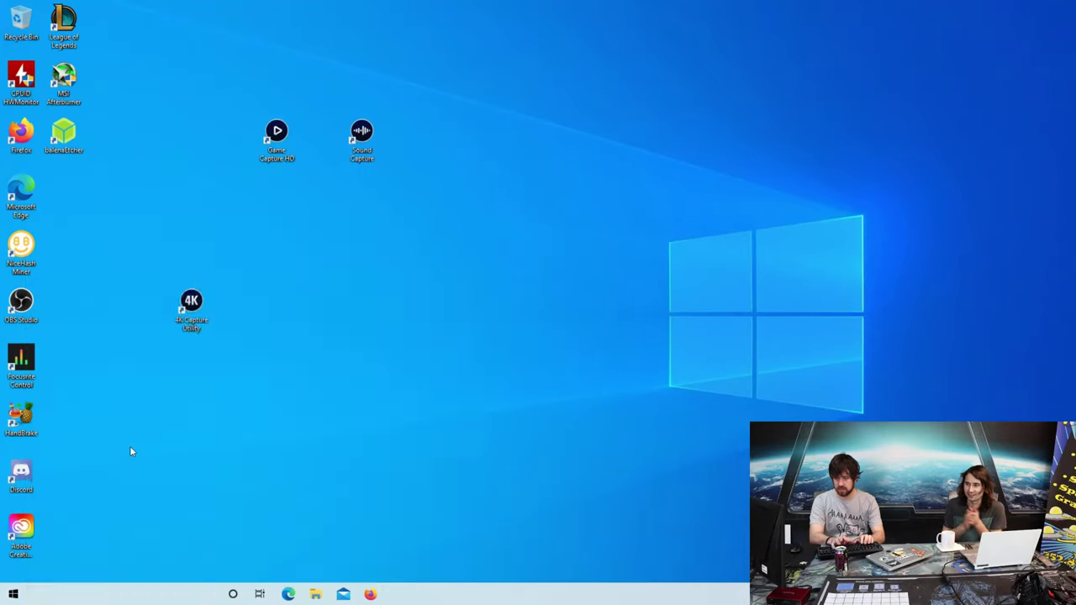
pyautogui.write('diskpart')
pyautogui.press('Return')
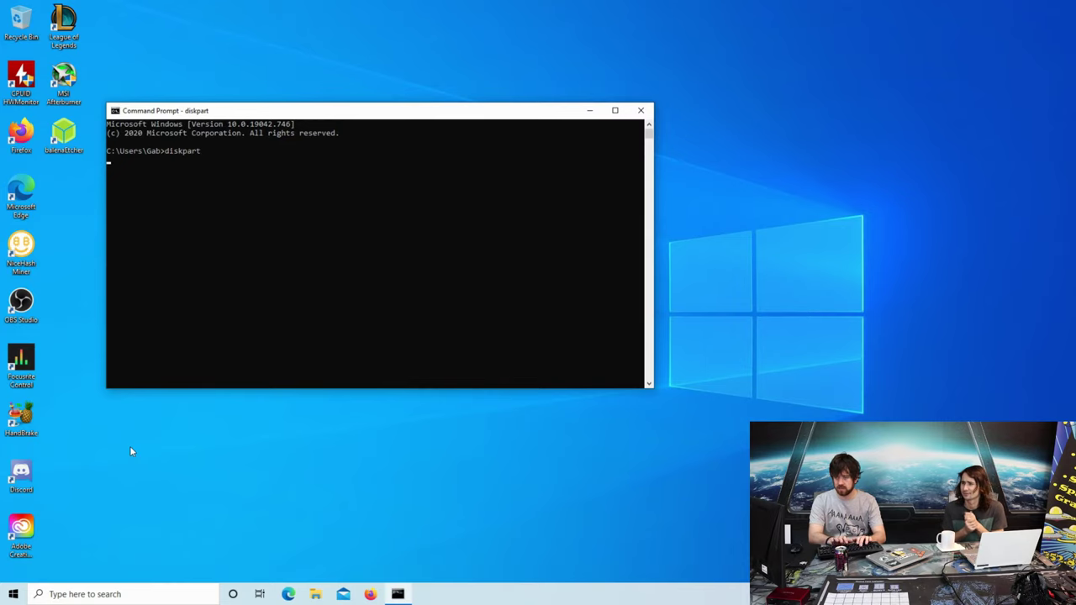
pyautogui.press('Left')
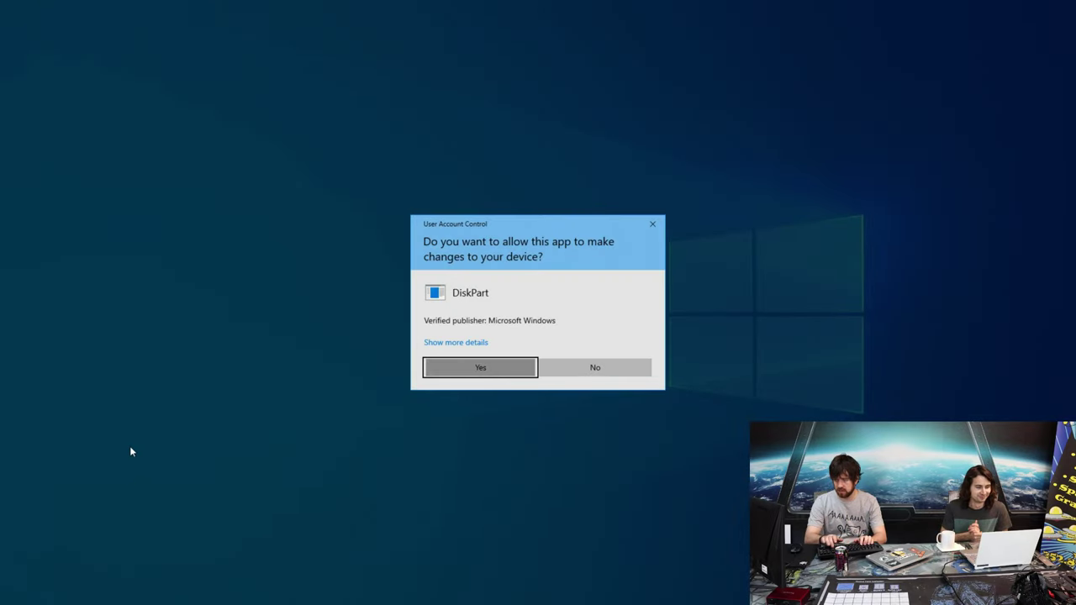
pyautogui.press('Return')
# - List the disks, select disk 2 (57 GB), list its partitions and clean it
pyautogui.write('li')
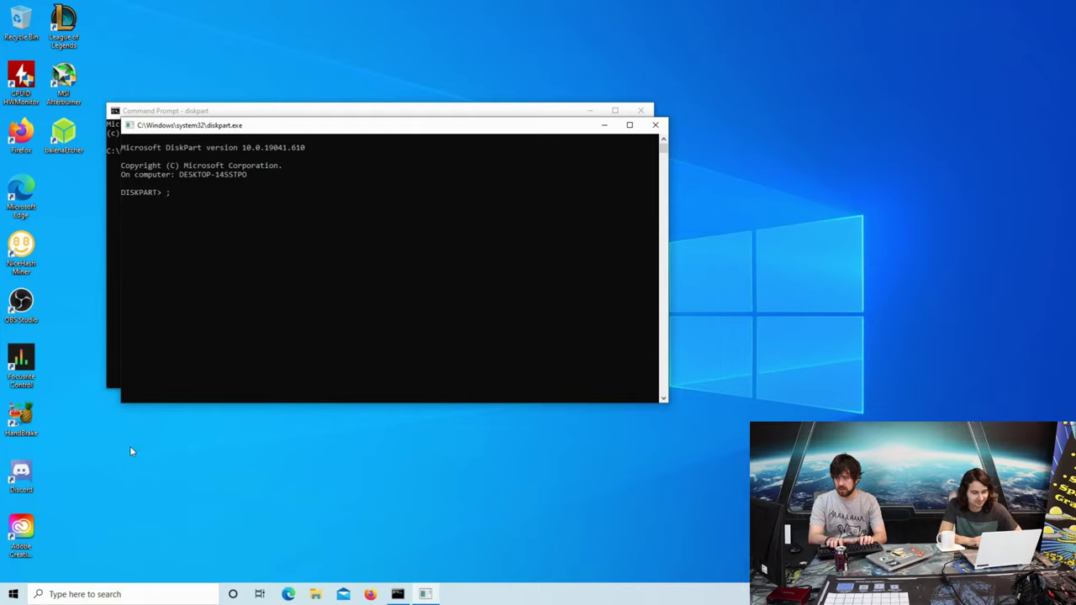
pyautogui.write('st disk')
pyautogui.press('Return')
pyautogui.write('s')
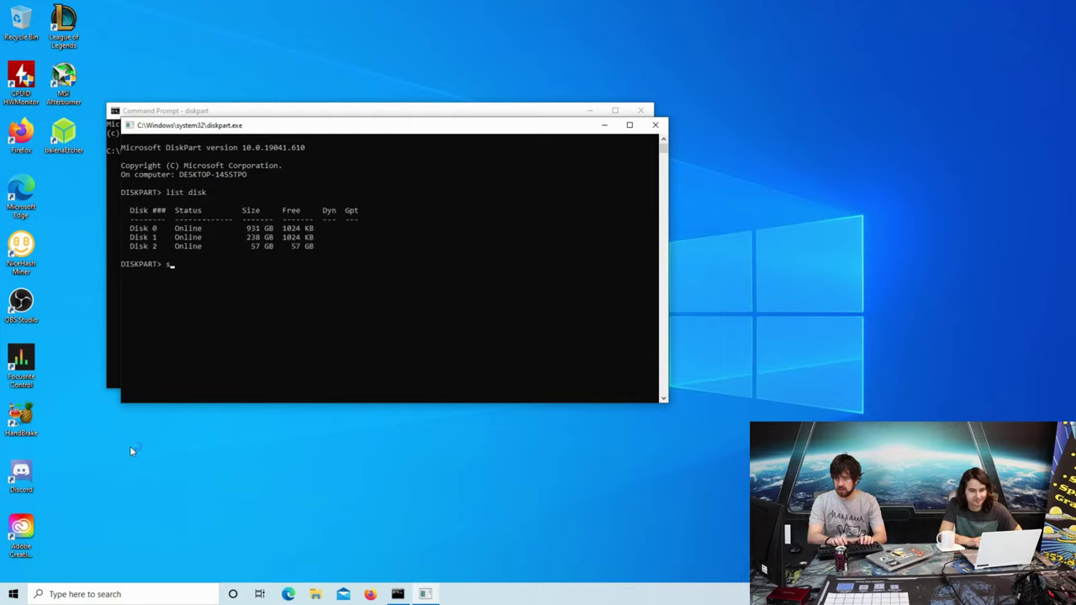
pyautogui.write('elec')
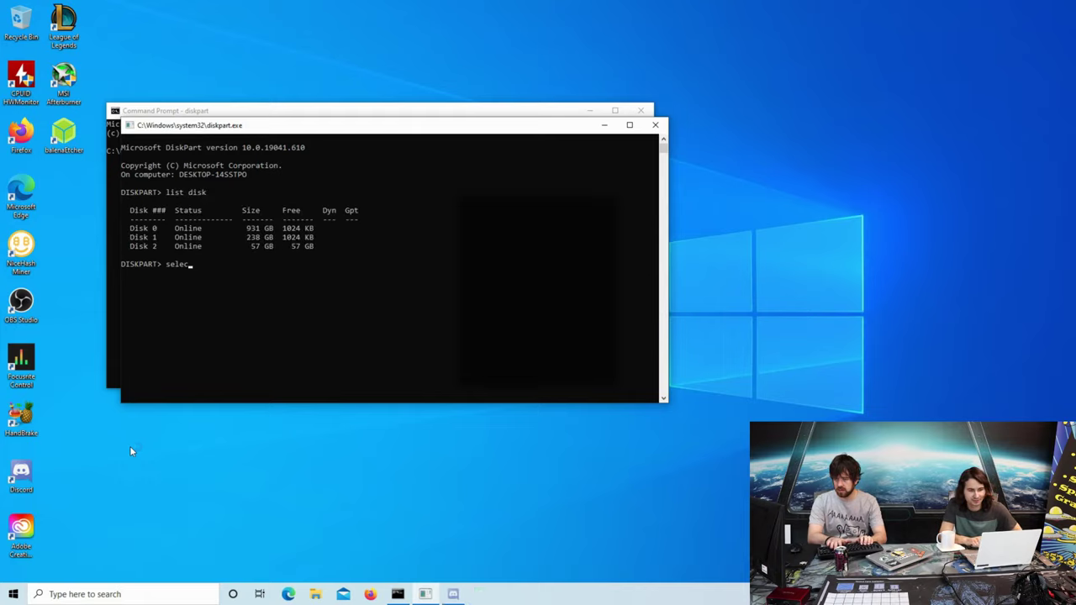
pyautogui.write('t disk 2')
pyautogui.press('Return')
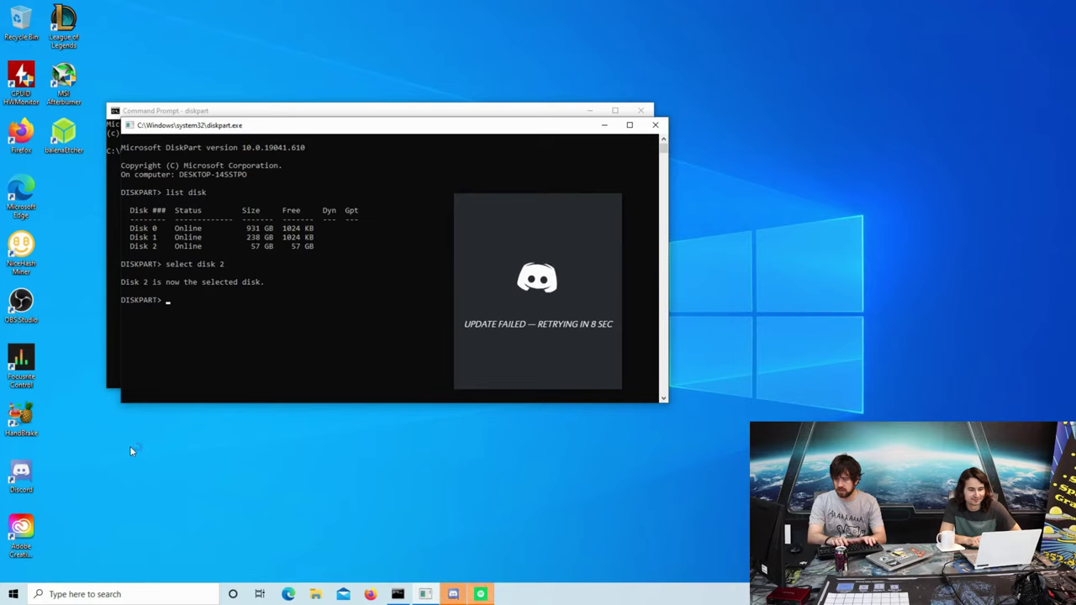
pyautogui.write('list part')
pyautogui.press('Return')
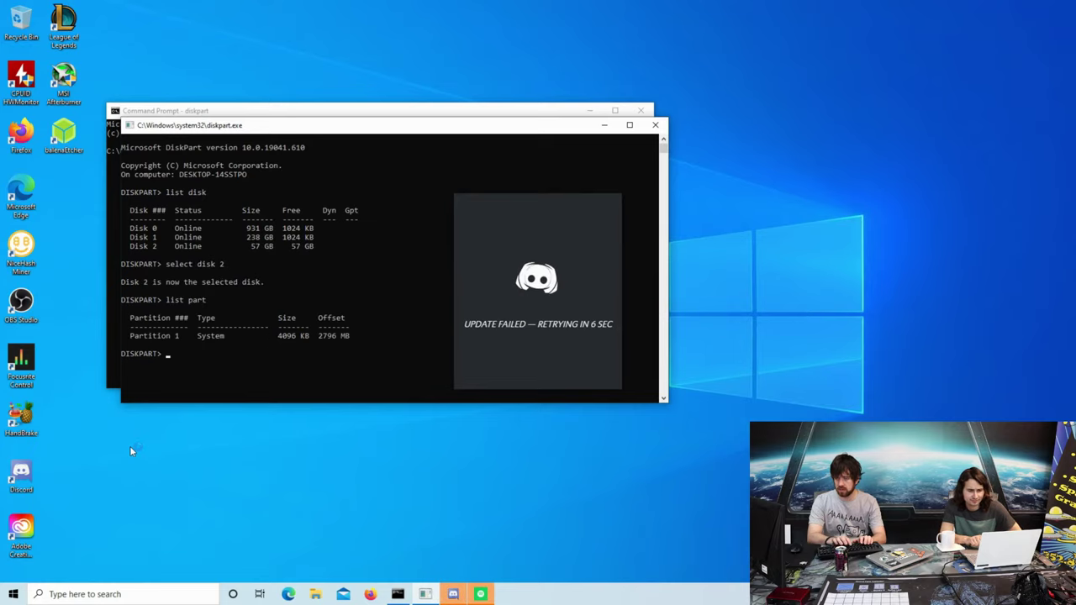
pyautogui.write('clean')
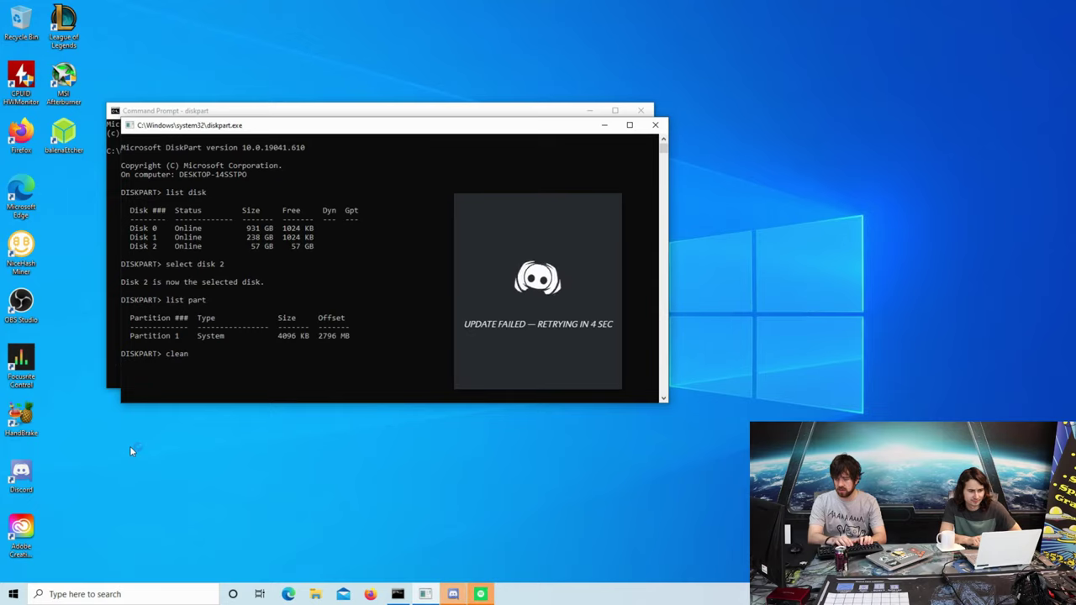
pyautogui.press('Return')
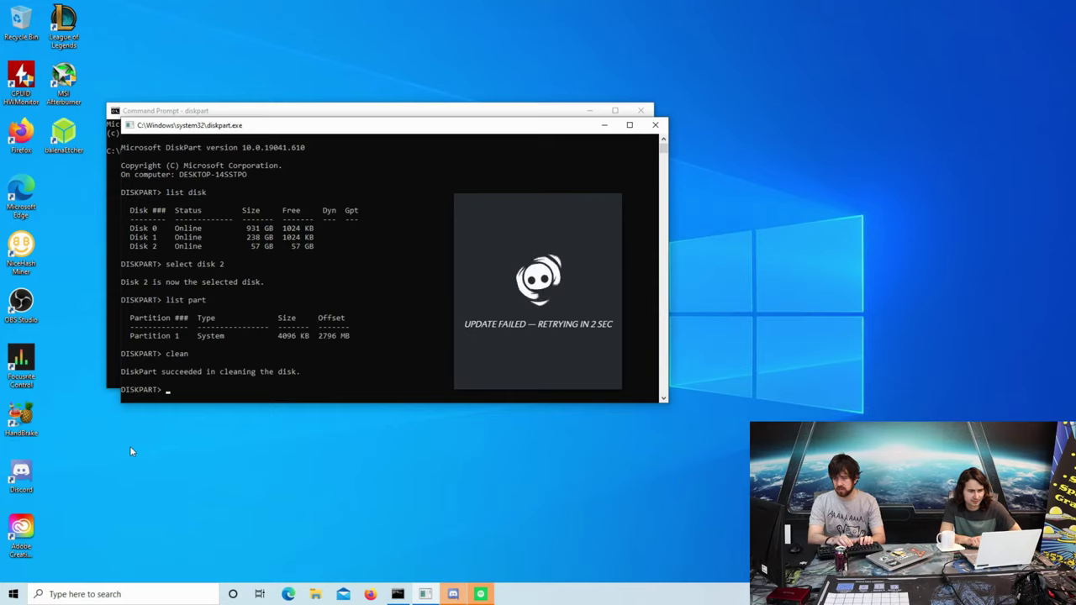
# - Find and open Disk Management from the Start menu search
pyautogui.press('super')
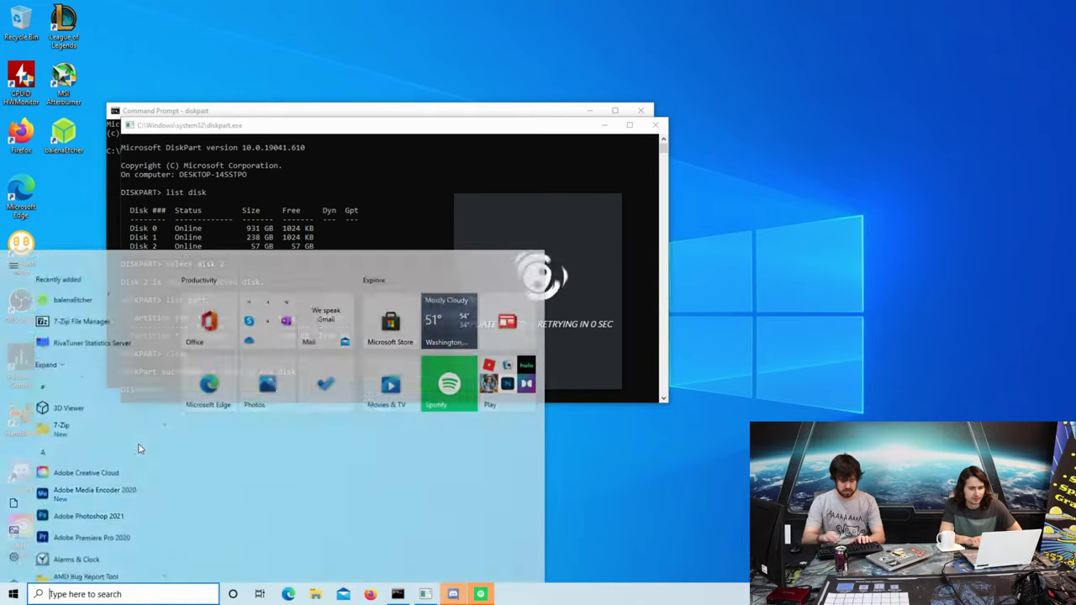
pyautogui.write('disck m')
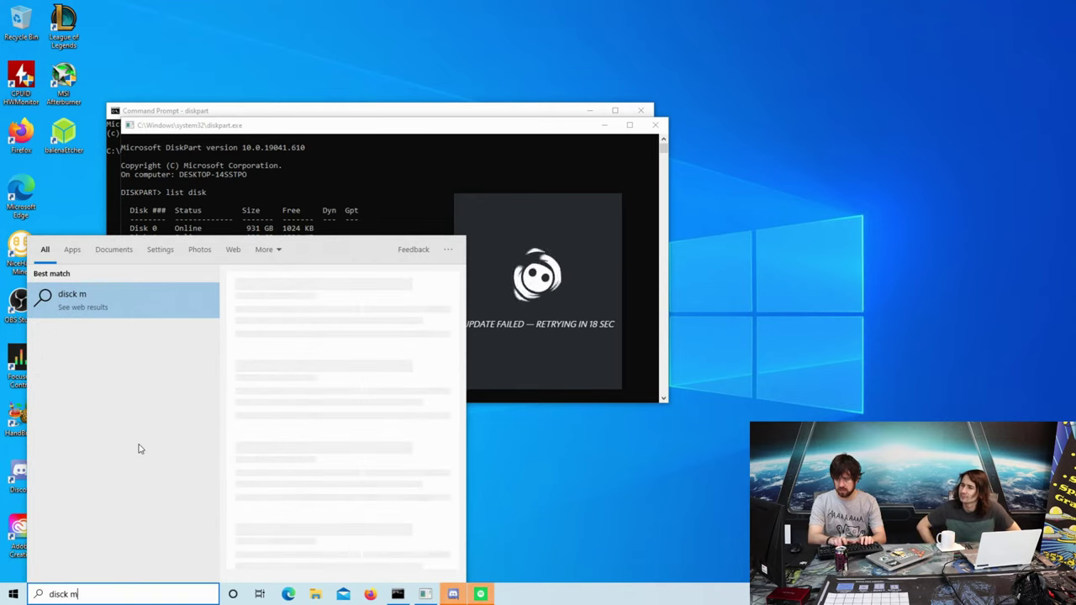
pyautogui.press('BackSpace')
pyautogui.press('BackSpace')
pyautogui.press('BackSpace')
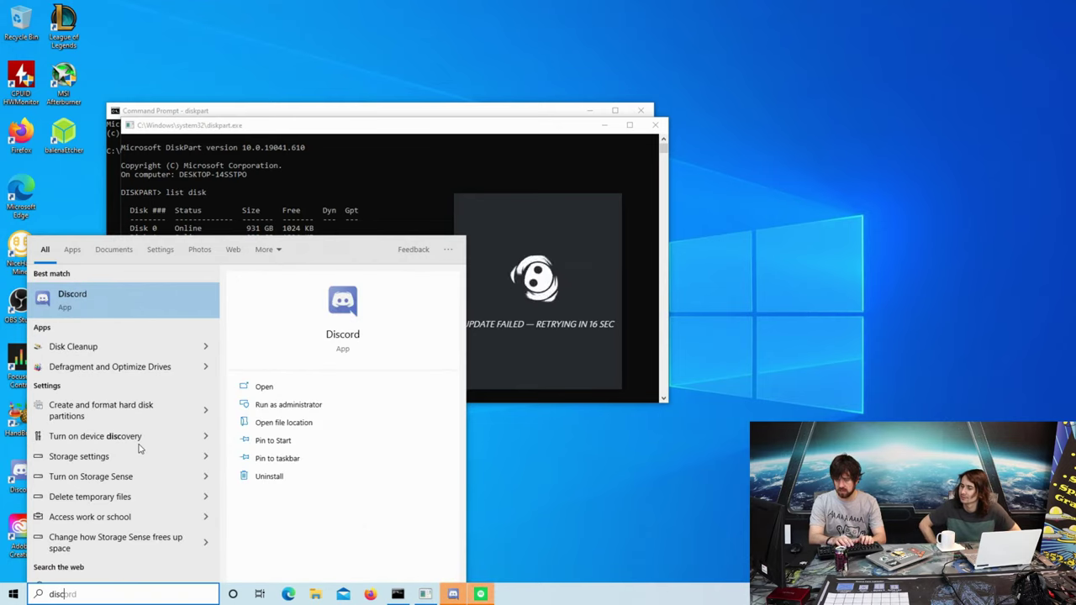
pyautogui.press('BackSpace')
pyautogui.press('BackSpace')
pyautogui.press('BackSpace')
pyautogui.write('isk m')
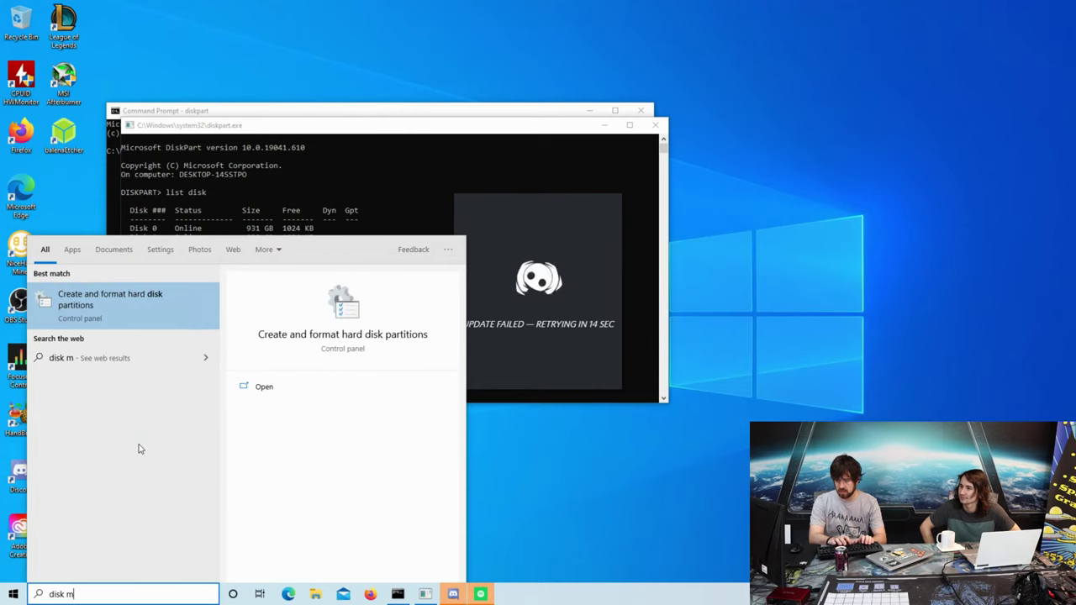
pyautogui.write('an')
pyautogui.press('Return')
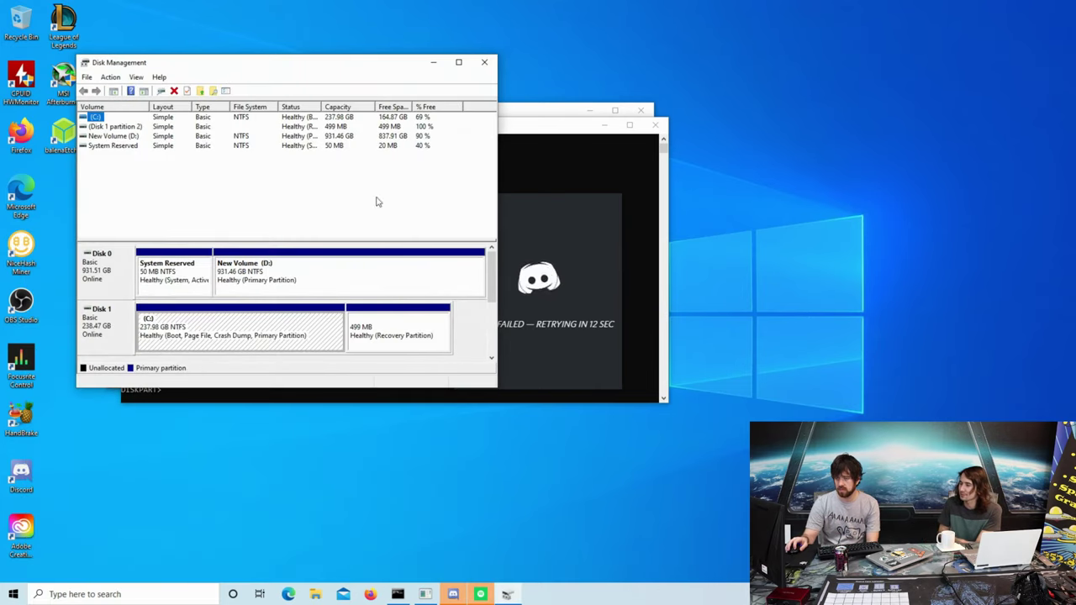
# - Make disk 2's unallocated space one full-size exFAT simple volume, then close the windows
pyautogui.scroll(-3, 475, 301)
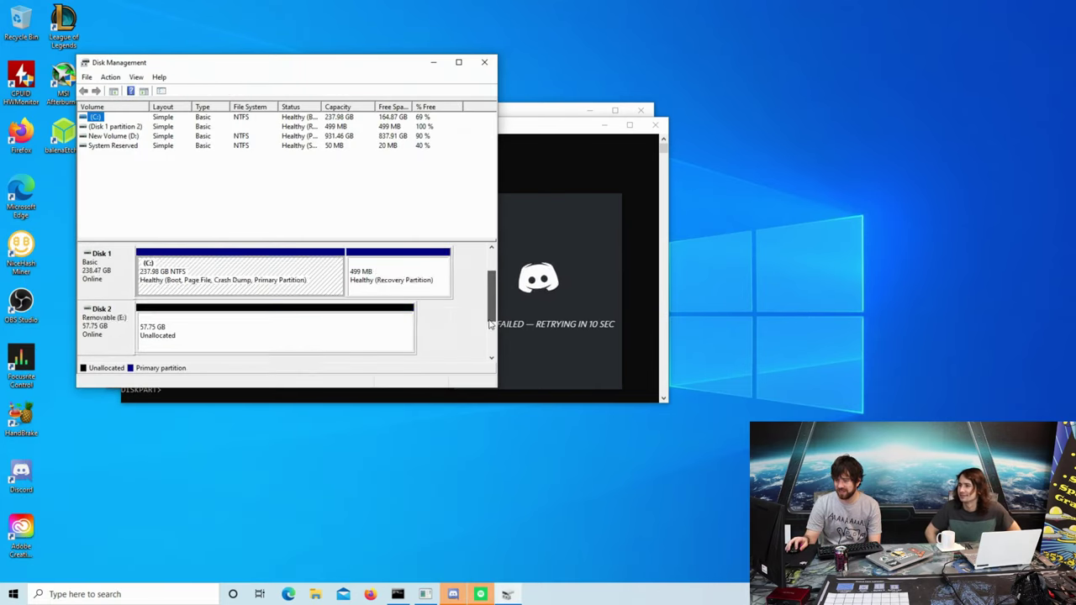
pyautogui.rightClick(362, 293)
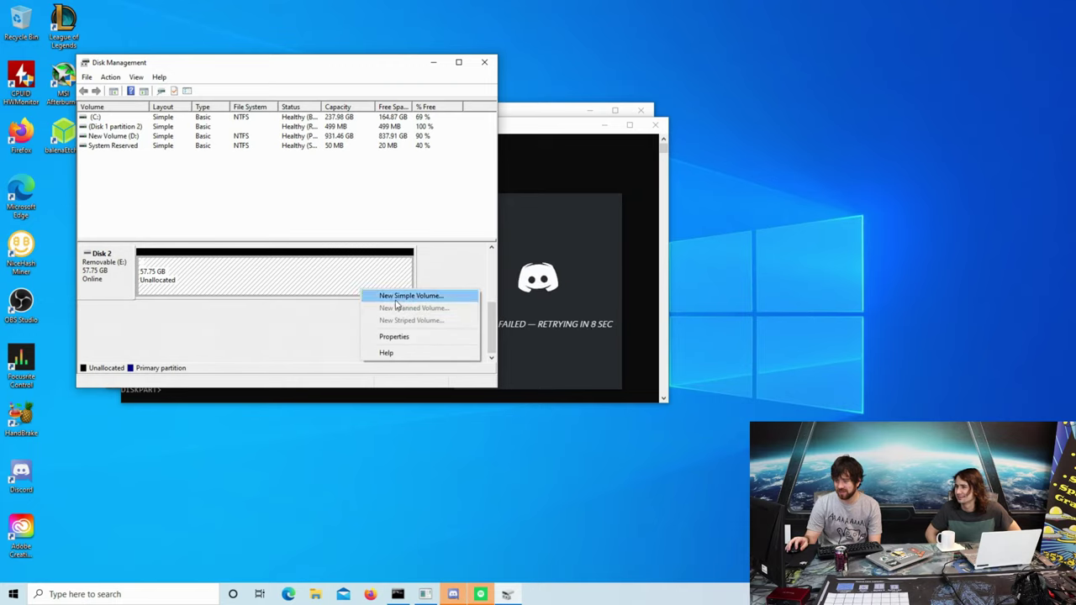
pyautogui.click(396, 296)
pyautogui.click(291, 318)
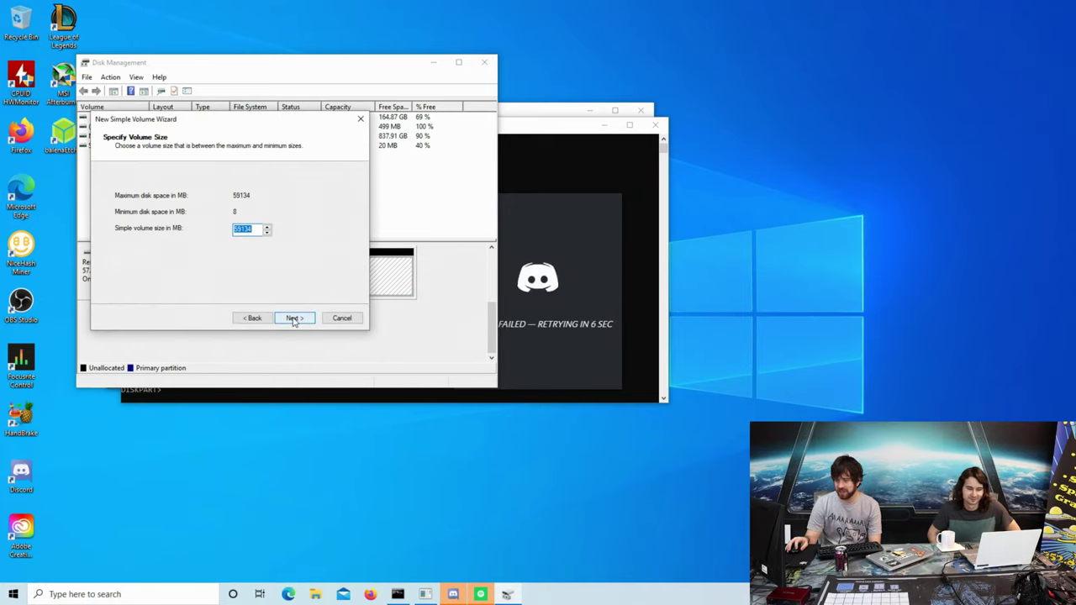
pyautogui.click(293, 318)
pyautogui.click(294, 318)
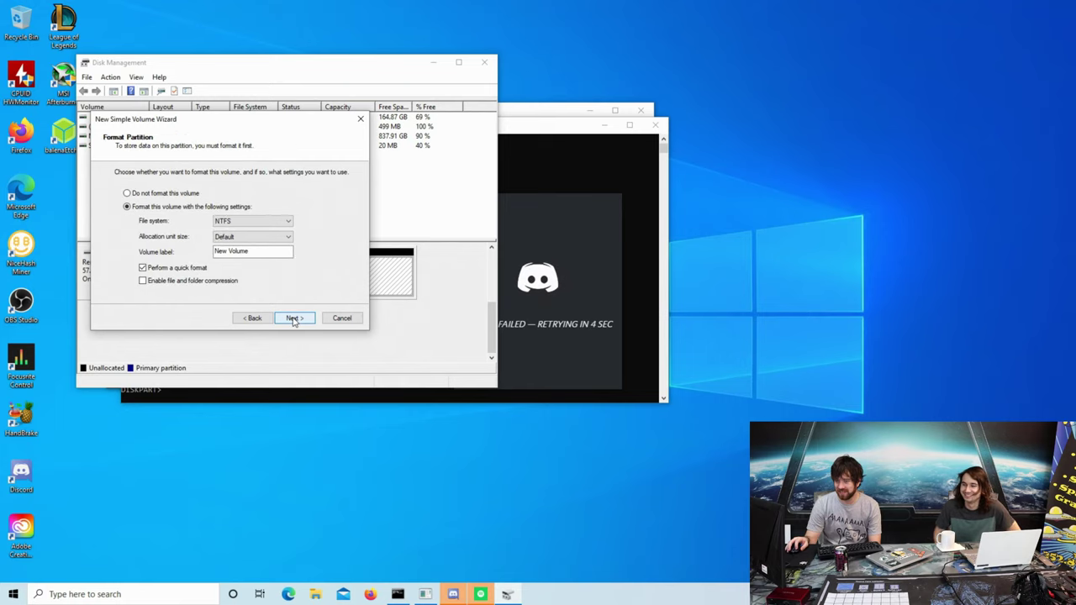
pyautogui.click(269, 236)
pyautogui.click(269, 221)
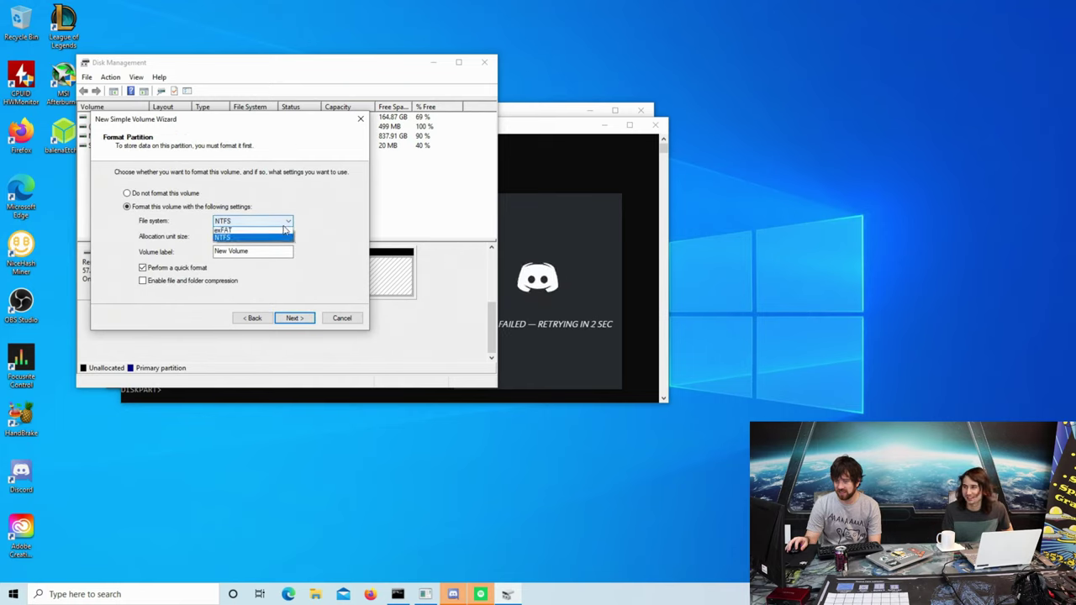
pyautogui.click(270, 231)
pyautogui.click(294, 317)
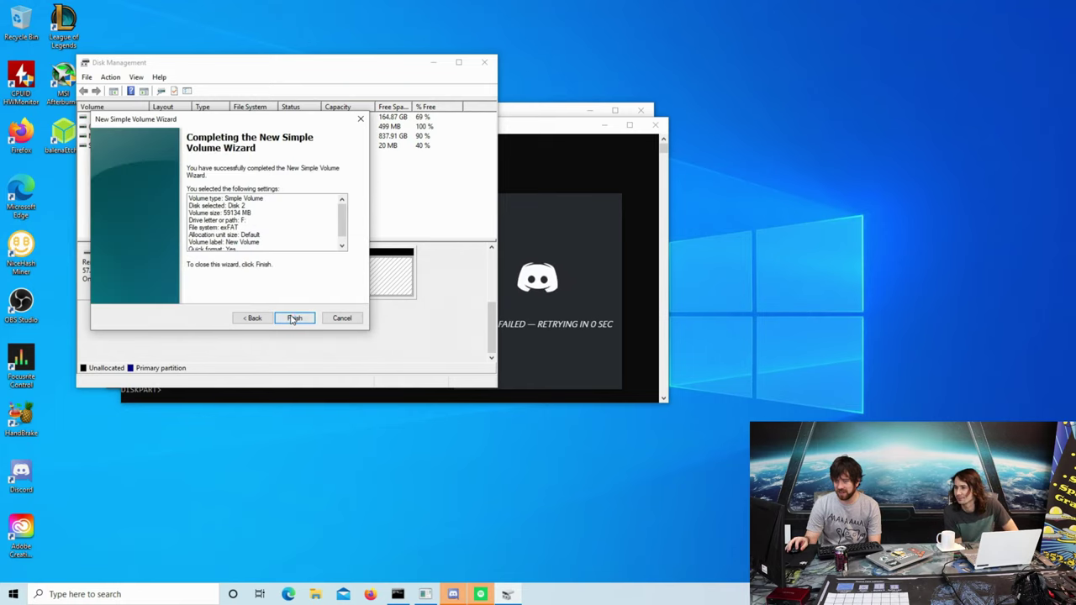
pyautogui.click(292, 315)
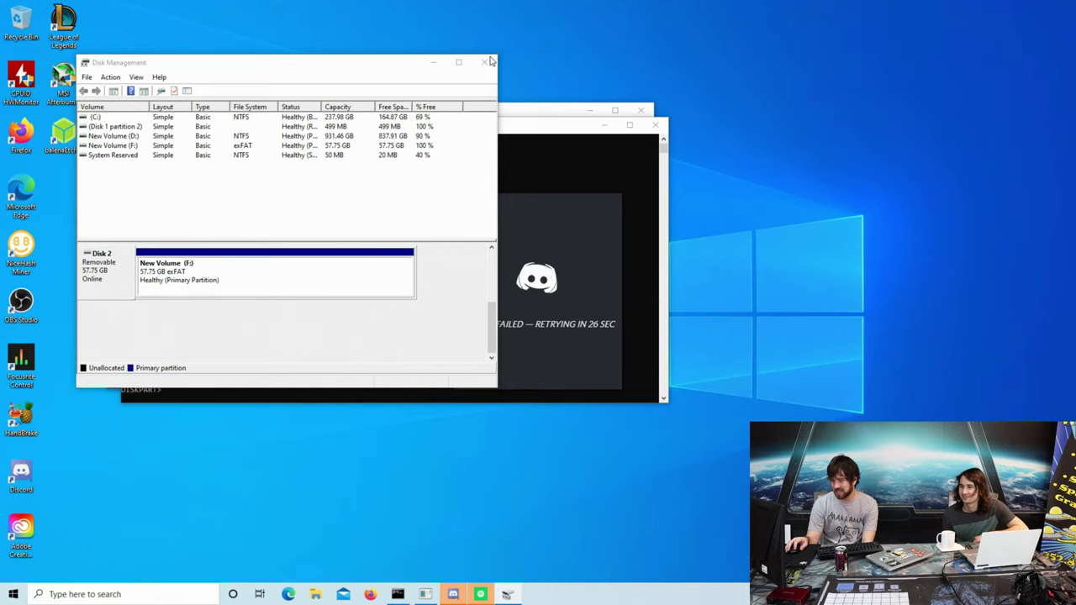
pyautogui.click(698, 110)
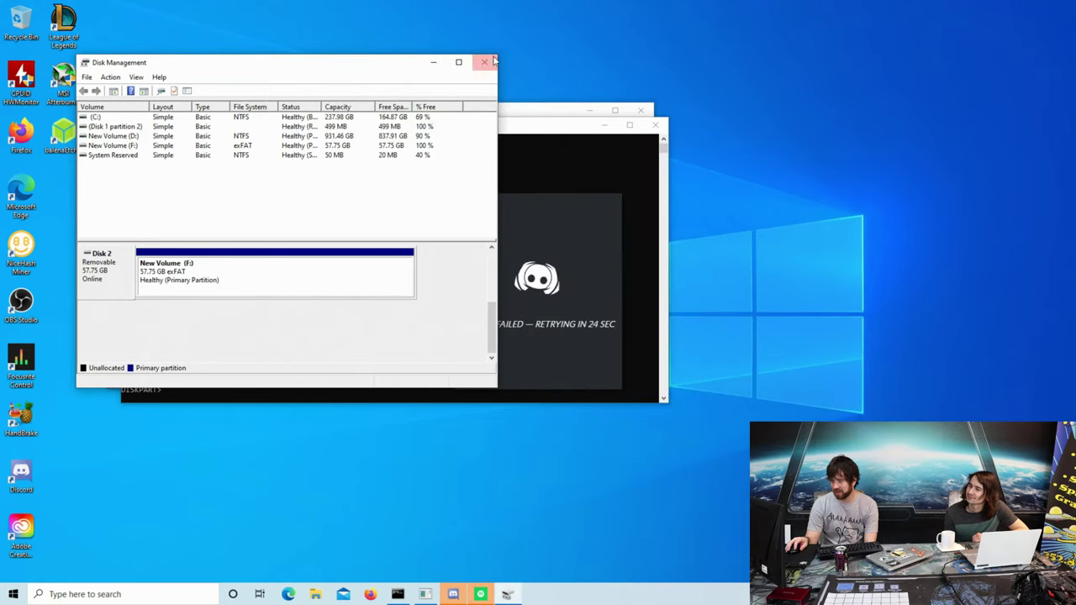
pyautogui.click(484, 62)
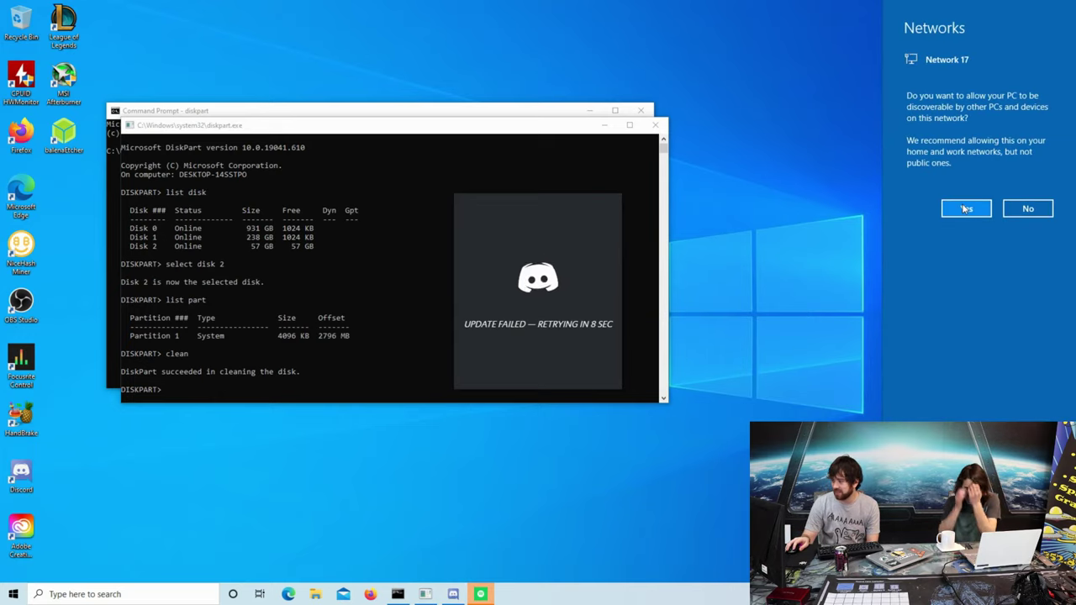
# - Search the web for 'fedora linux' and open Fedora's official website
pyautogui.click(447, 340)
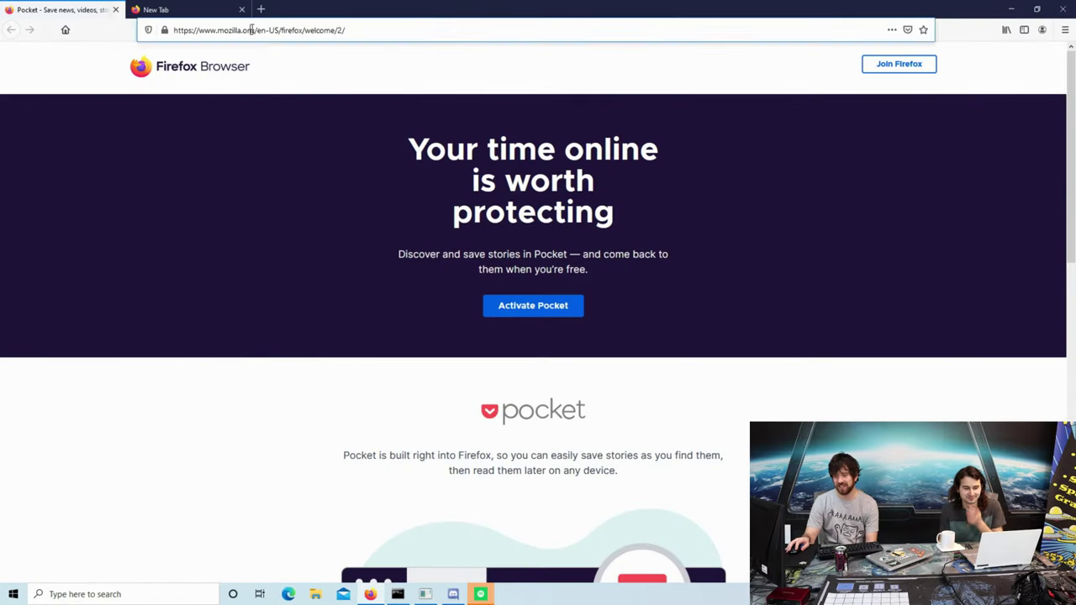
pyautogui.click(239, 35)
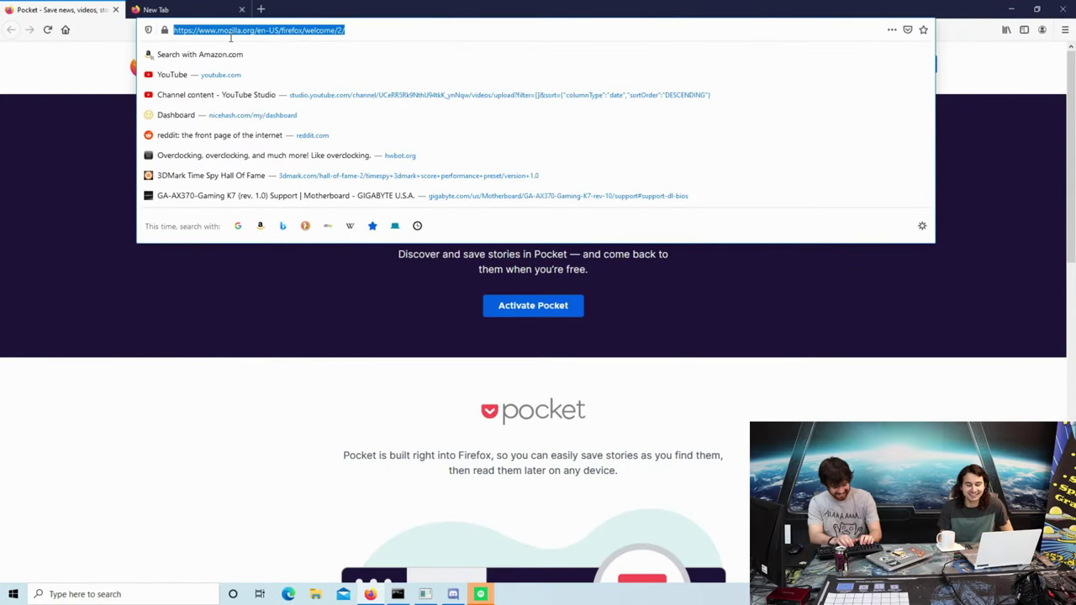
pyautogui.press('BackSpace')
pyautogui.write('fede')
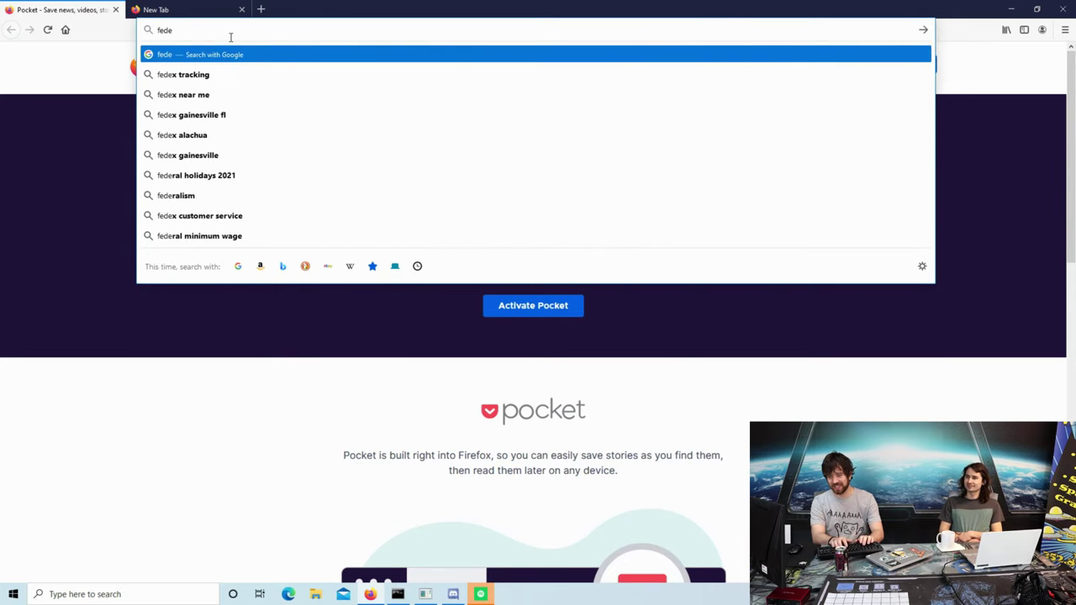
pyautogui.press('BackSpace')
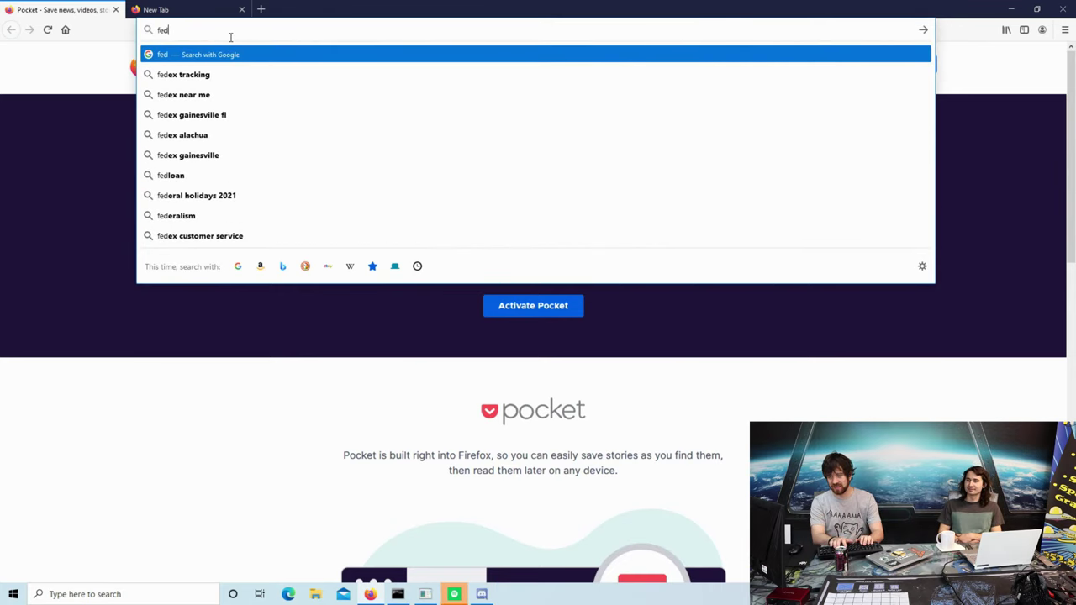
pyautogui.write('ora linux')
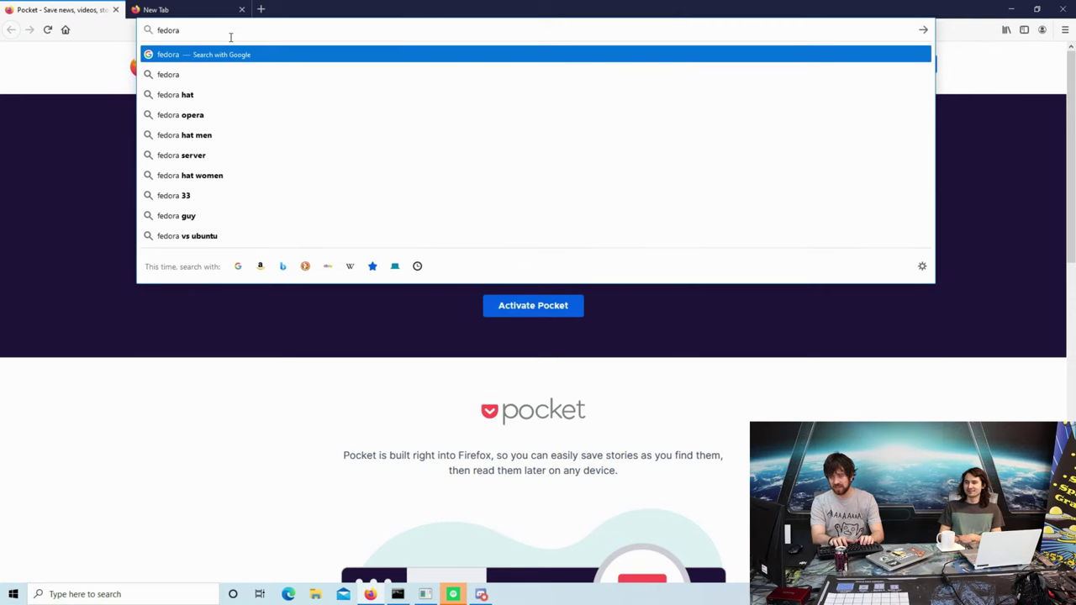
pyautogui.press('Return')
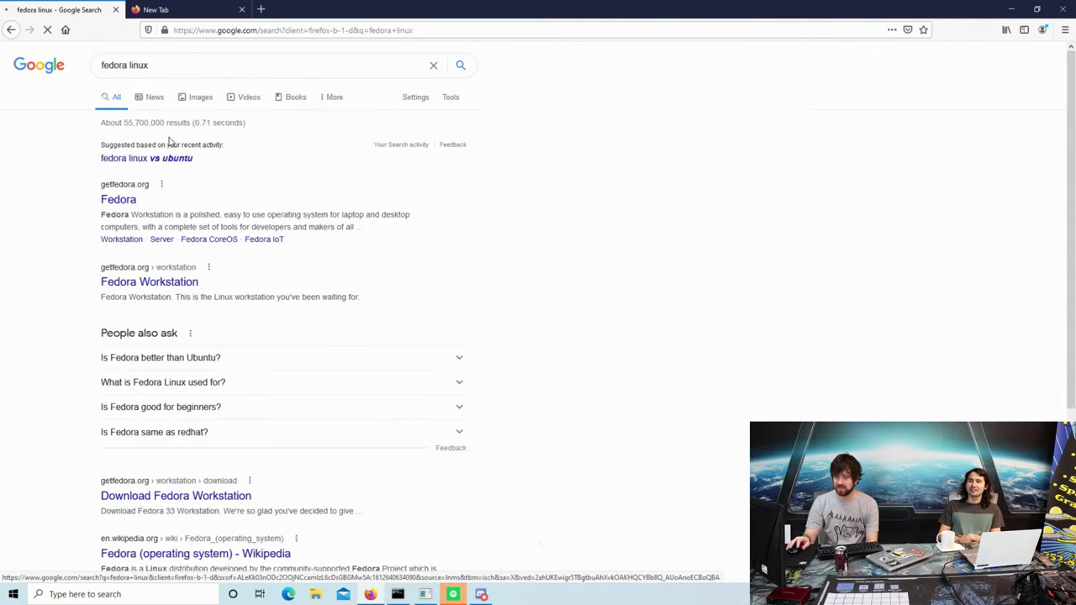
pyautogui.click(122, 200)
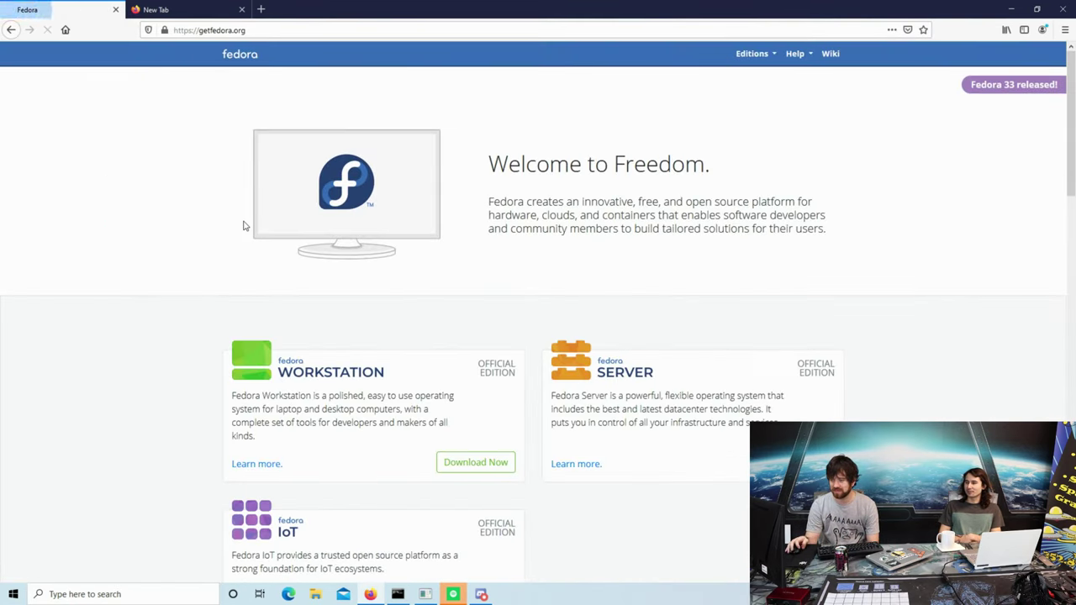
# - Go to the Fedora Workstation edition and its Fedora 33 download page
pyautogui.scroll(-3, 559, 286)
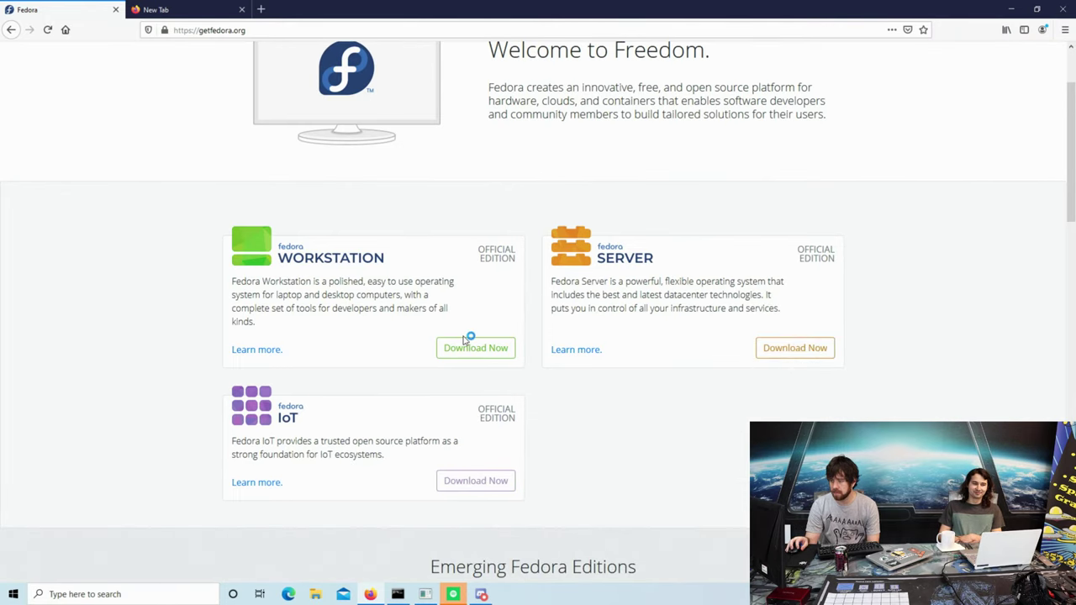
pyautogui.scroll(3, 469, 336)
pyautogui.click(757, 54)
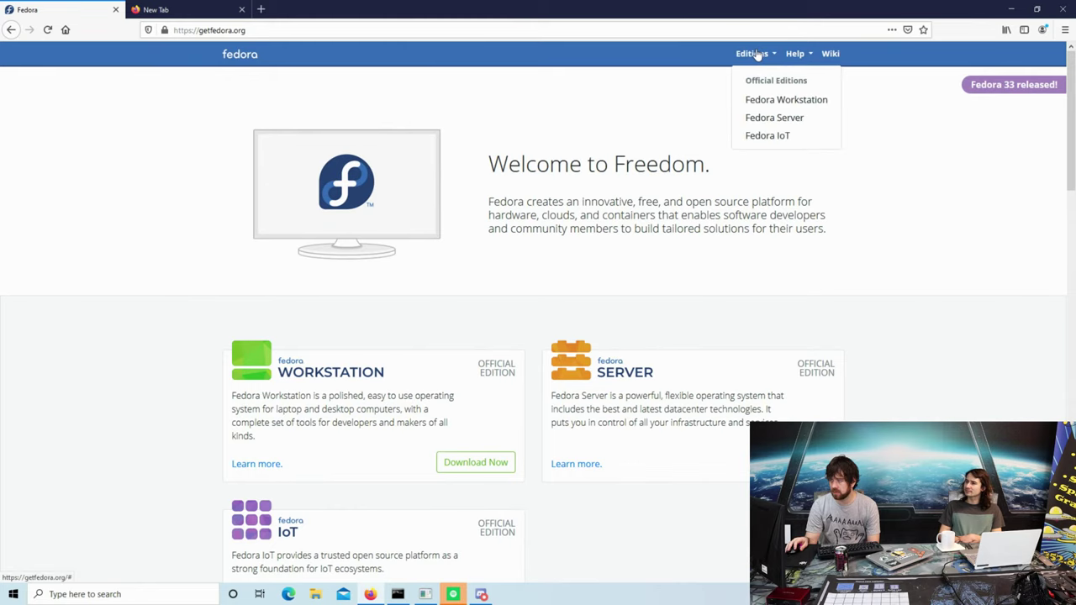
pyautogui.click(763, 101)
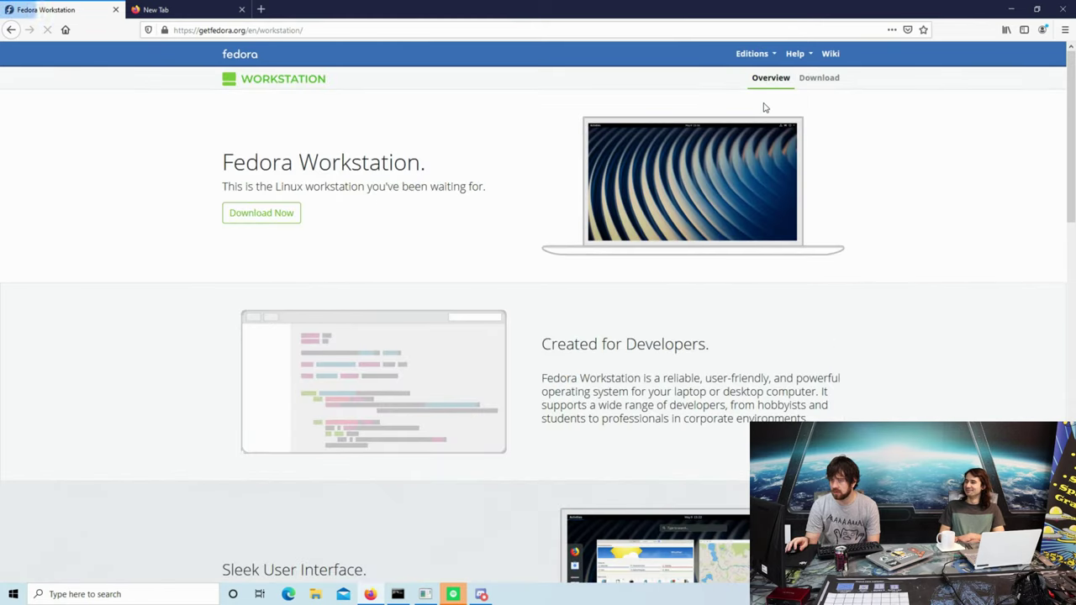
pyautogui.scroll(-20, 516, 274)
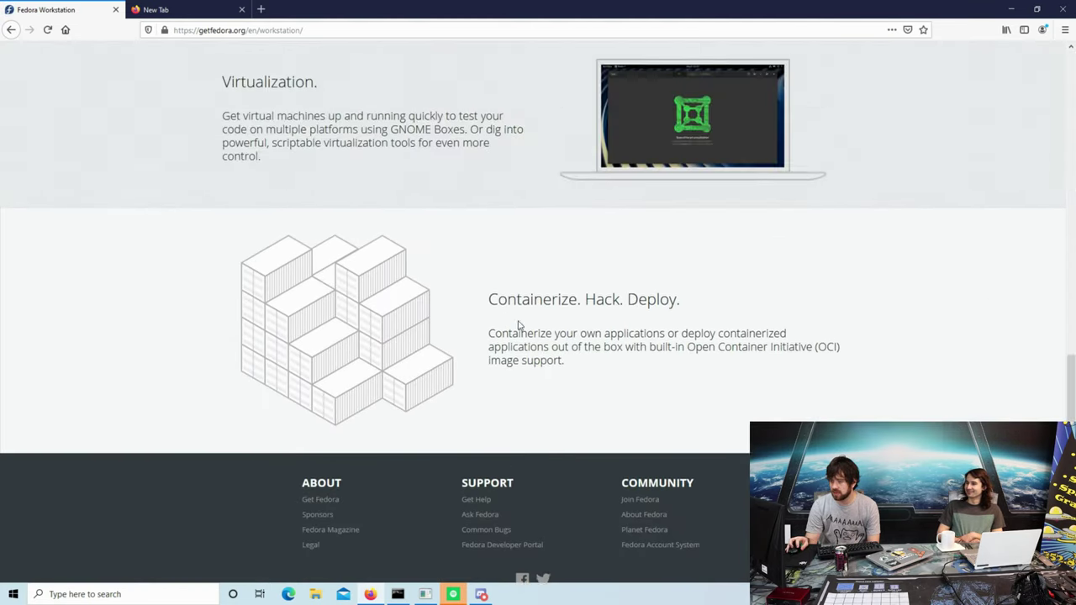
pyautogui.scroll(16, 518, 325)
pyautogui.scroll(3, 550, 327)
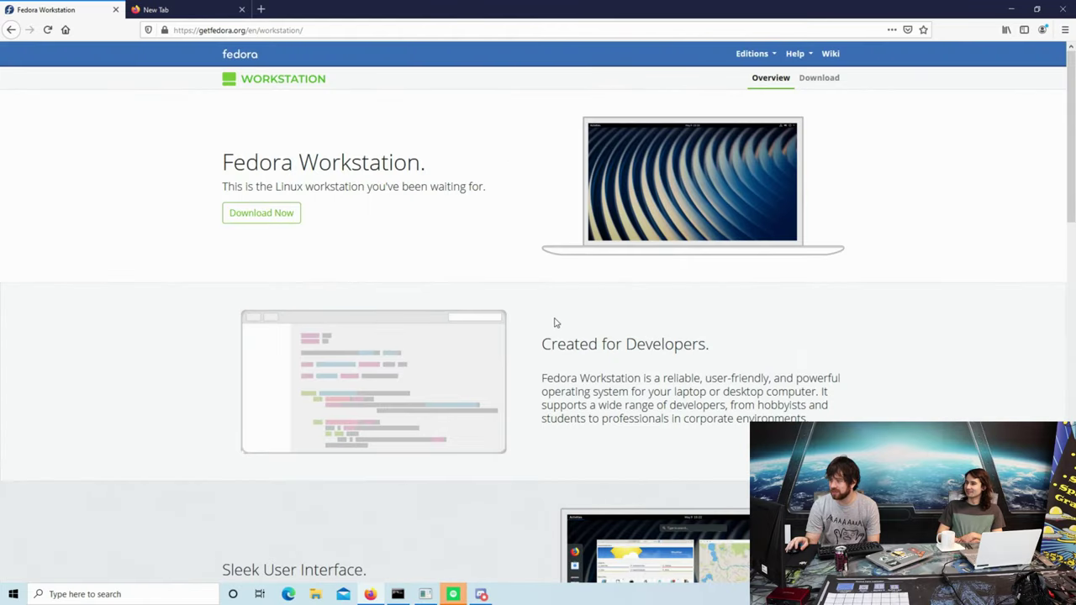
pyautogui.click(808, 84)
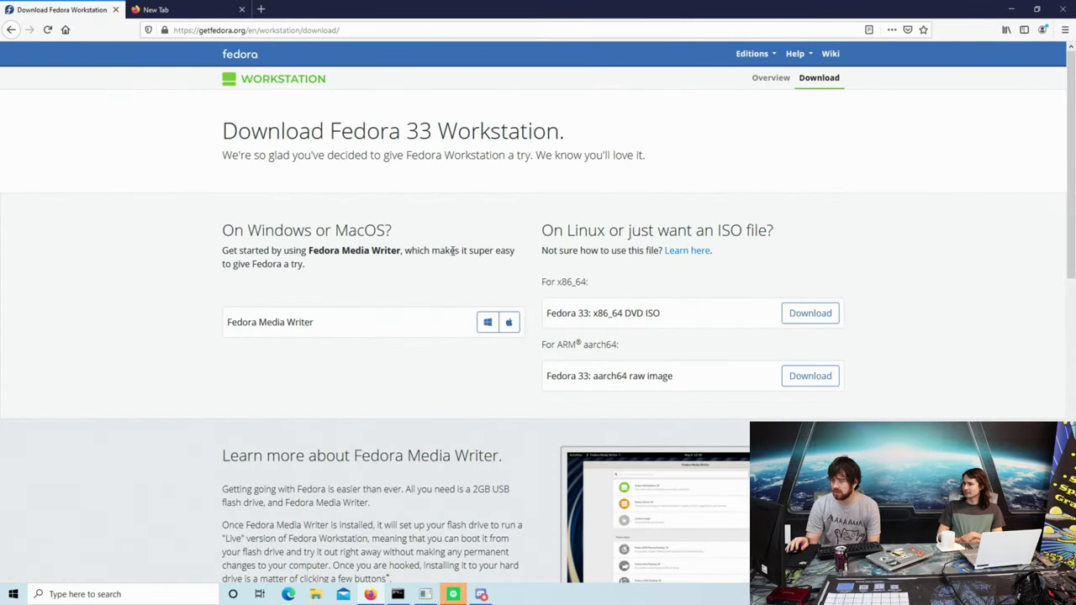
pyautogui.scroll(-5, 782, 264)
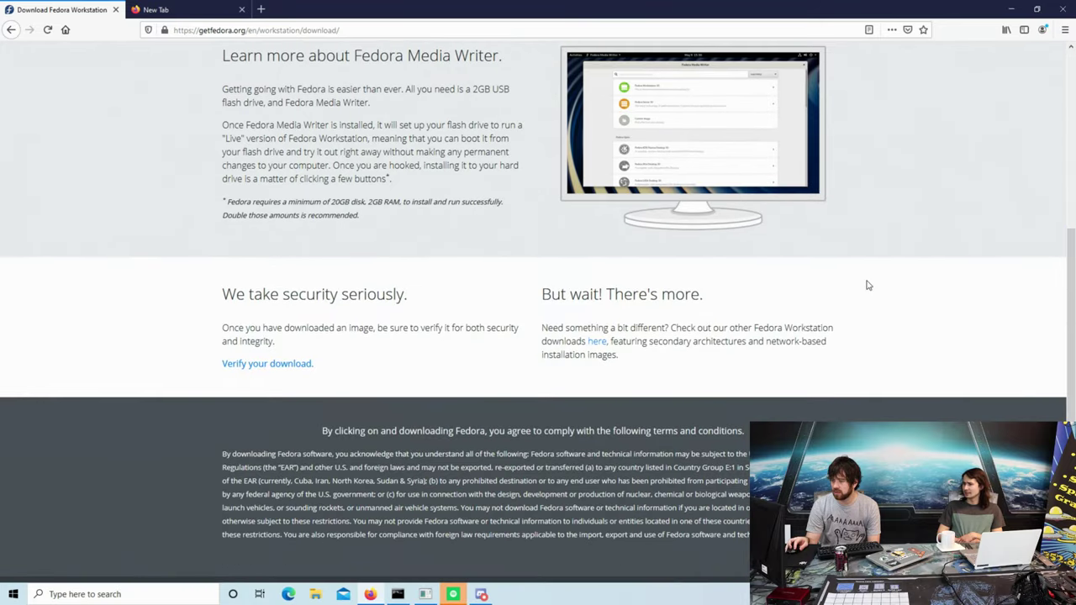
pyautogui.scroll(5, 865, 288)
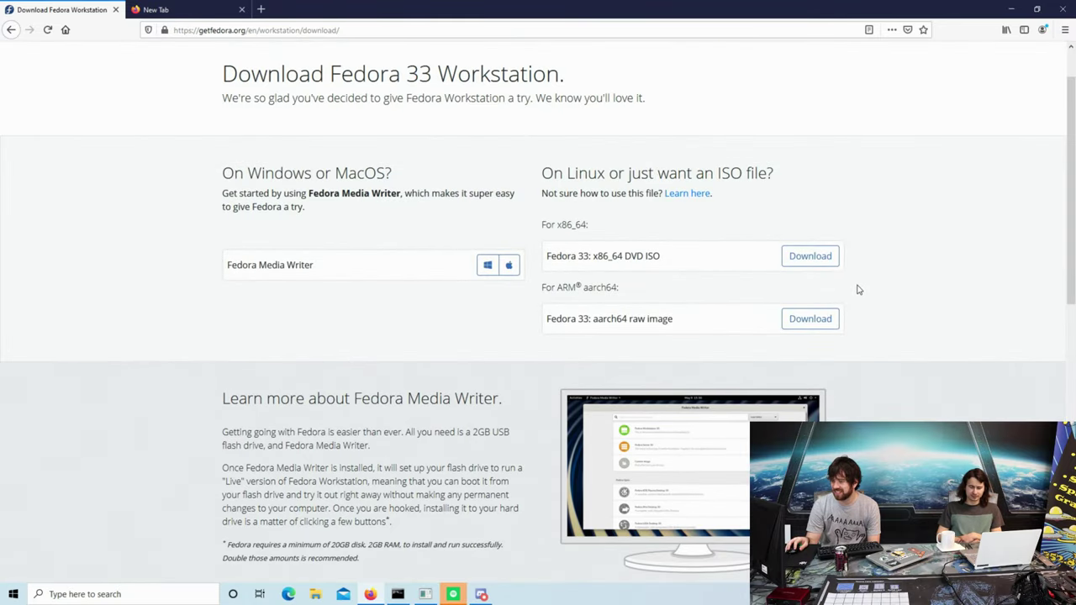
pyautogui.scroll(1, 858, 290)
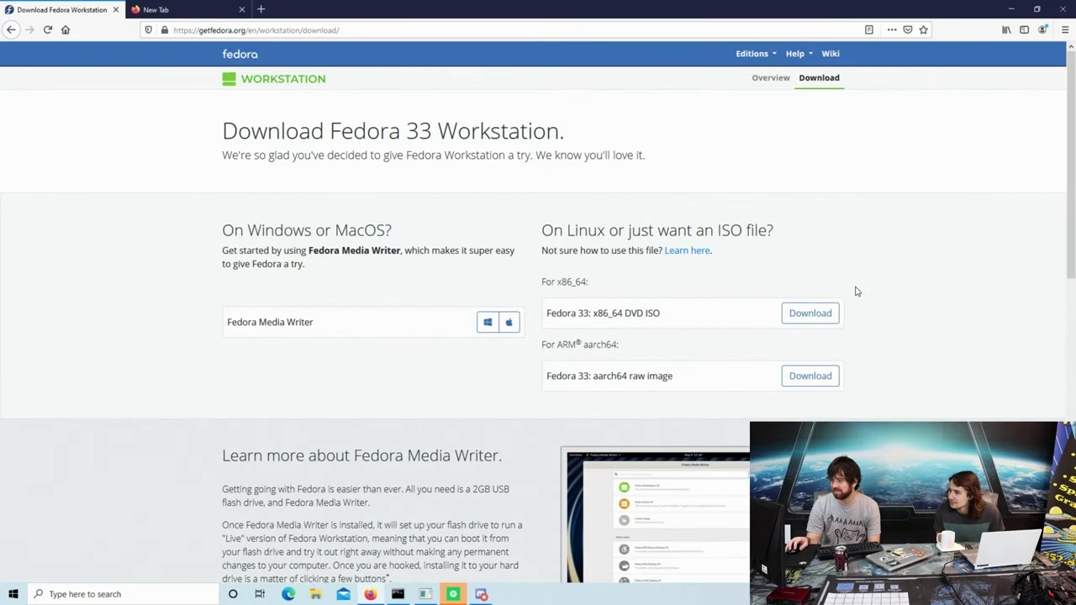
pyautogui.hotkey('ctrl', 't')
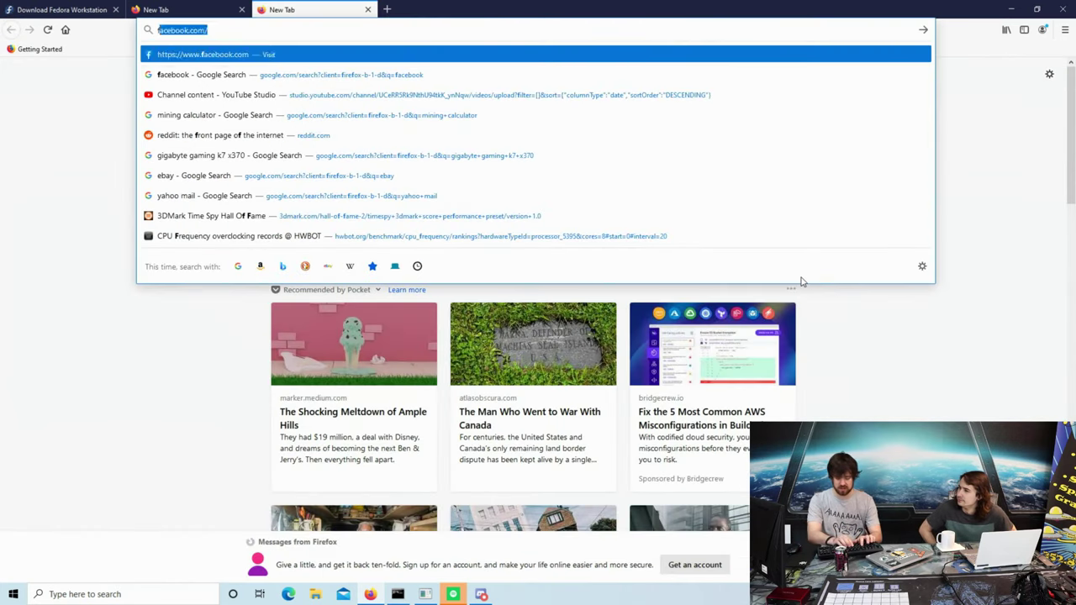
pyautogui.write('fedora rollin')
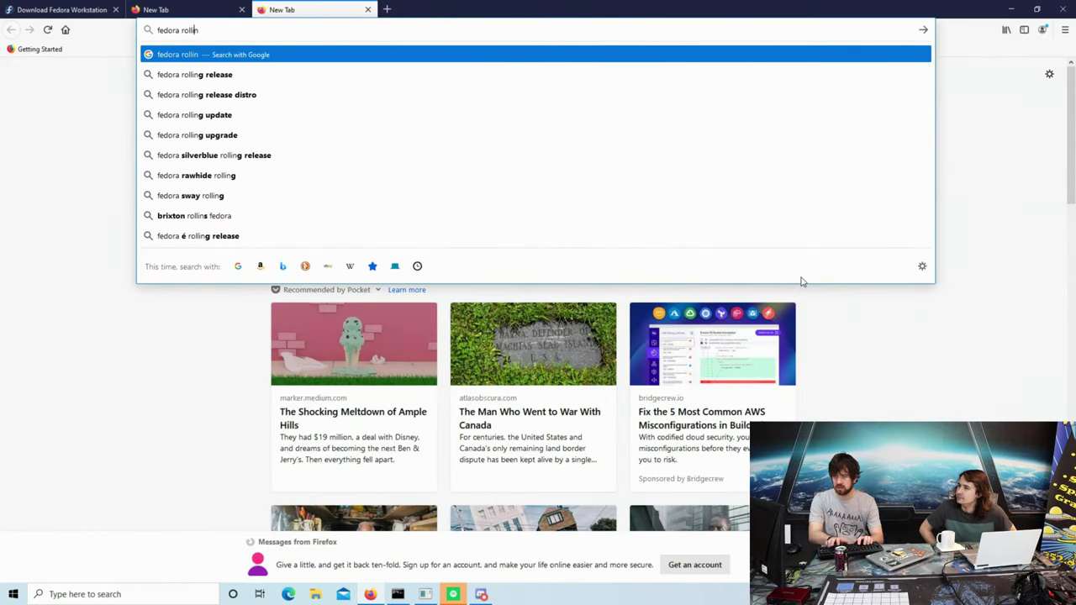
pyautogui.press('Down')
pyautogui.press('Return')
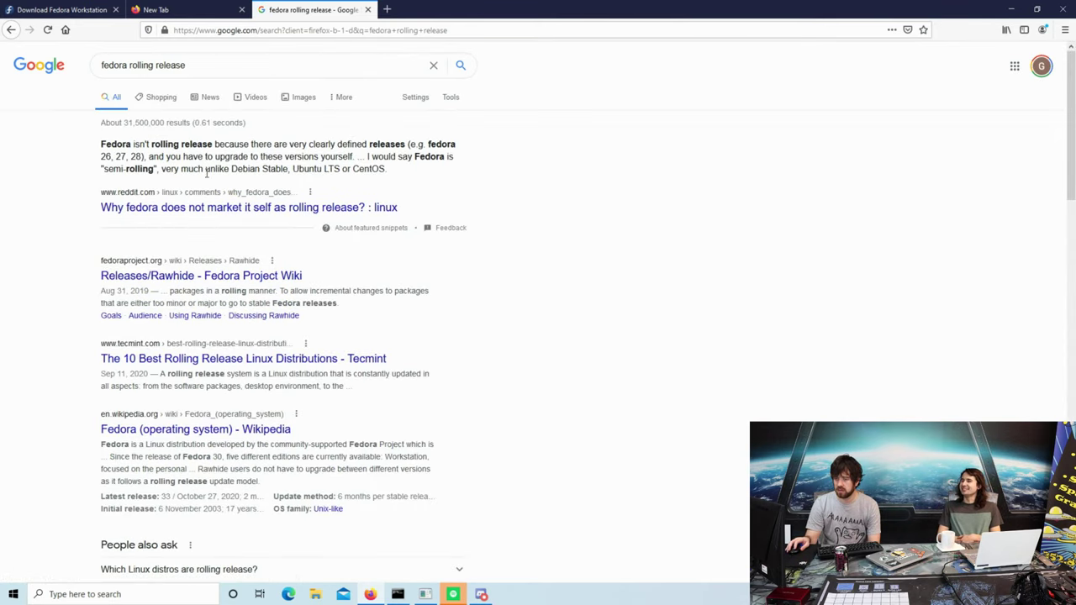
pyautogui.click(259, 277)
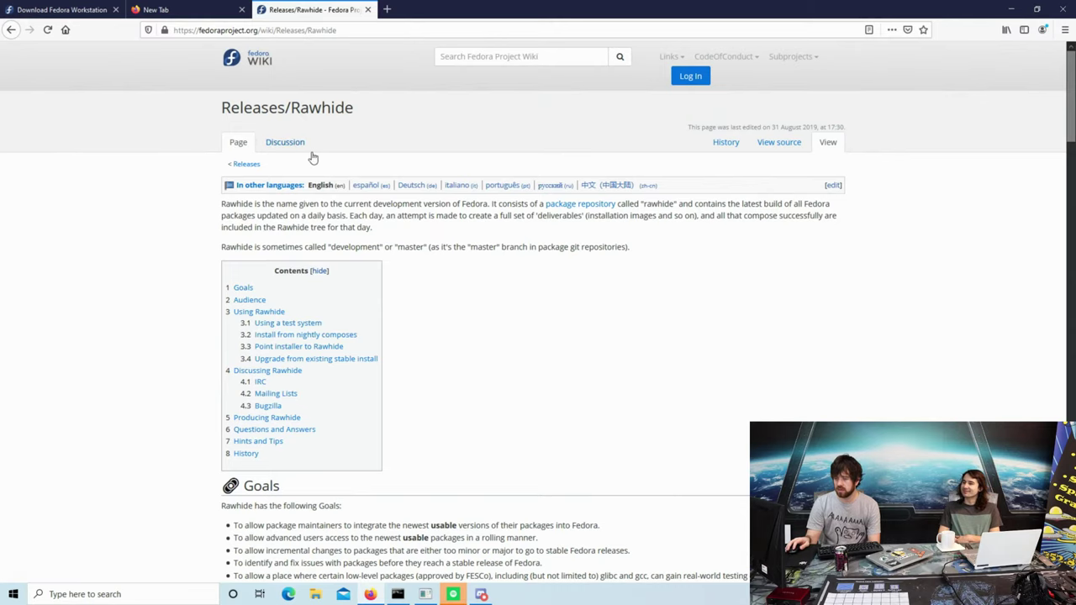
pyautogui.hotkey('ctrl', 'l')
pyautogui.write('f')
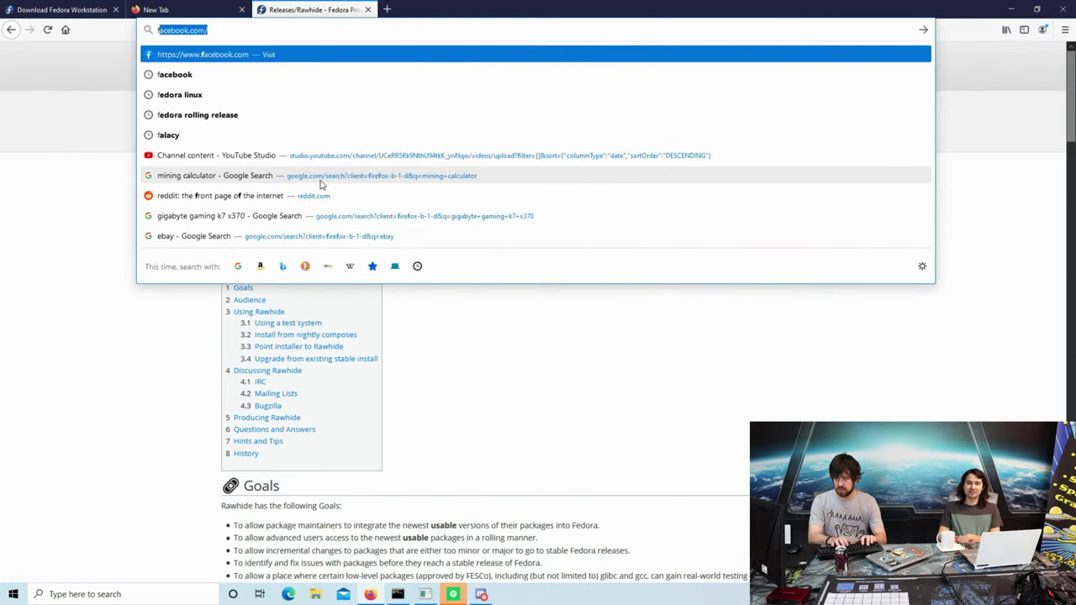
pyautogui.write('edora raw')
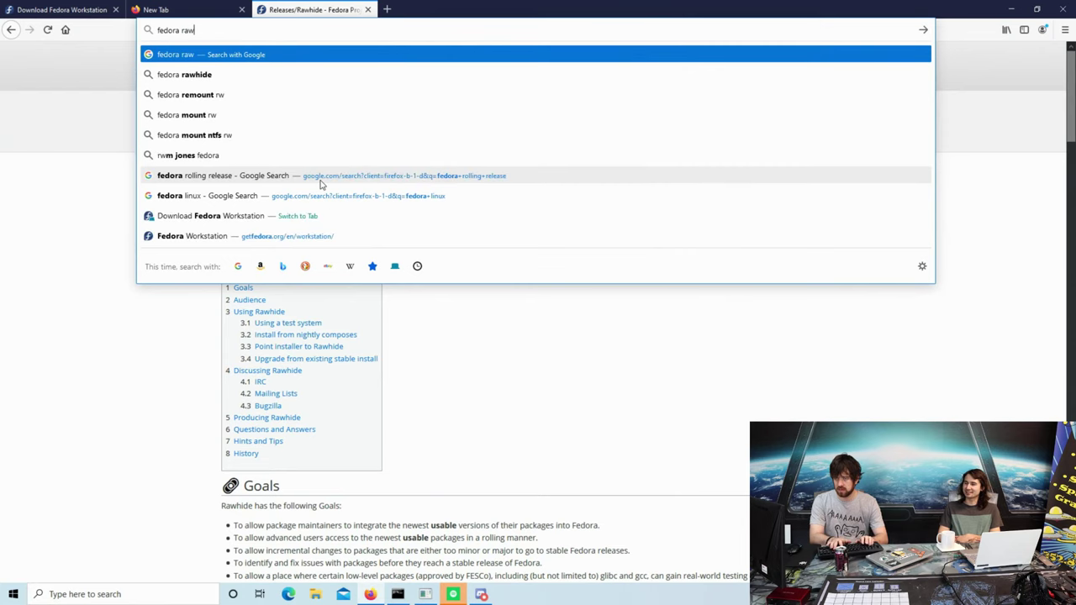
pyautogui.write('hide')
pyautogui.press('Return')
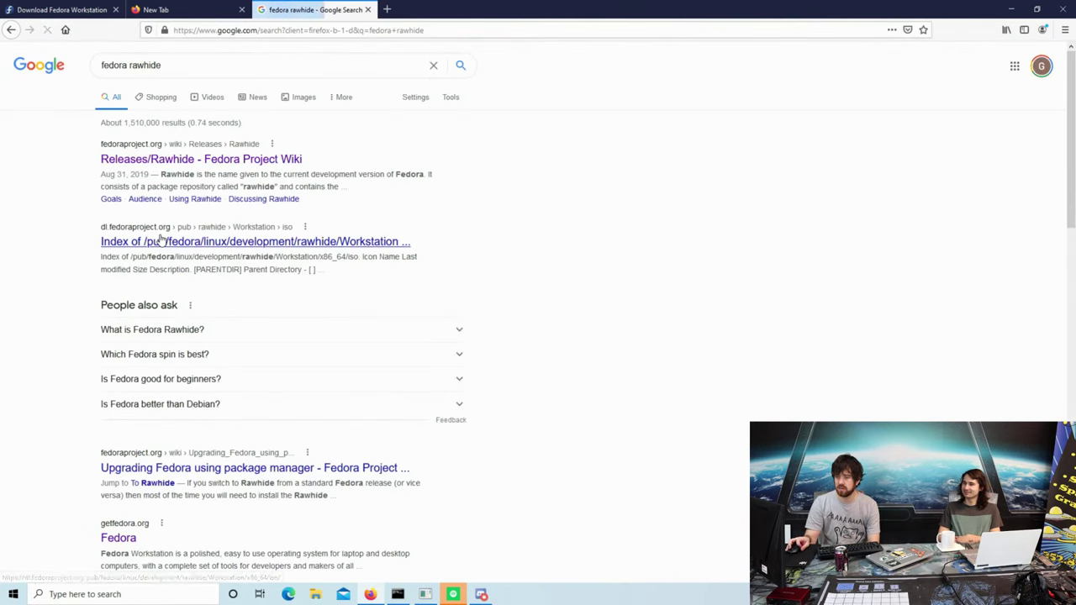
pyautogui.click(173, 161)
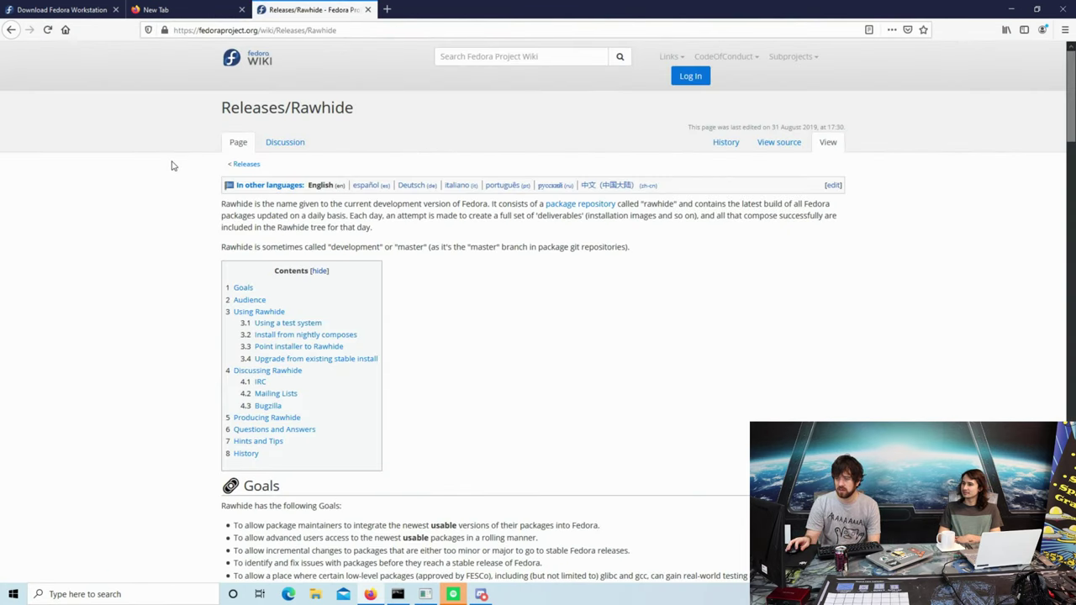
pyautogui.hotkey('alt', 'Left')
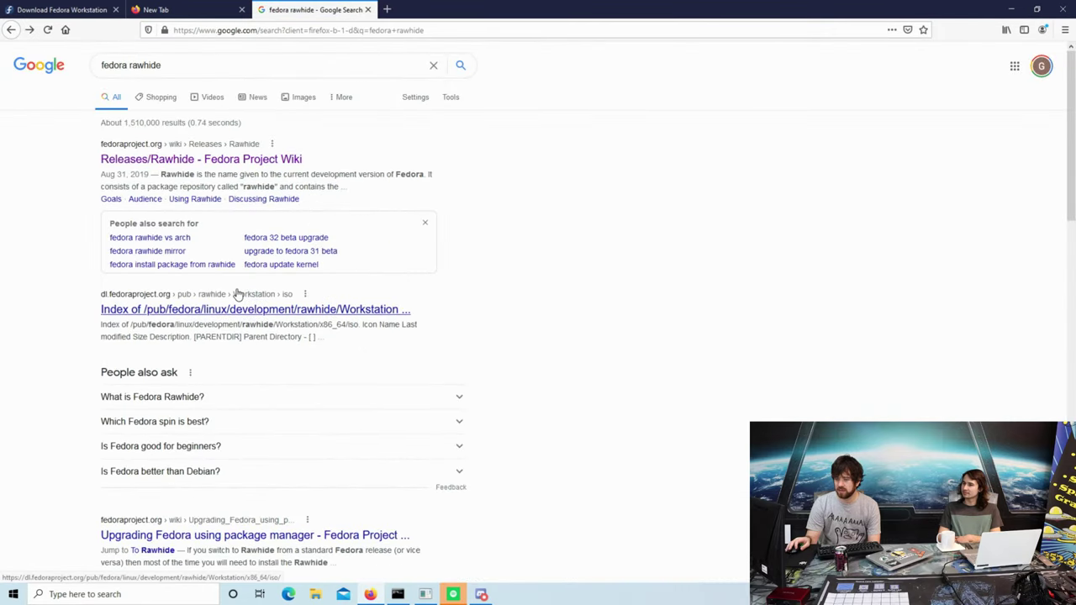
pyautogui.middleClick(298, 8)
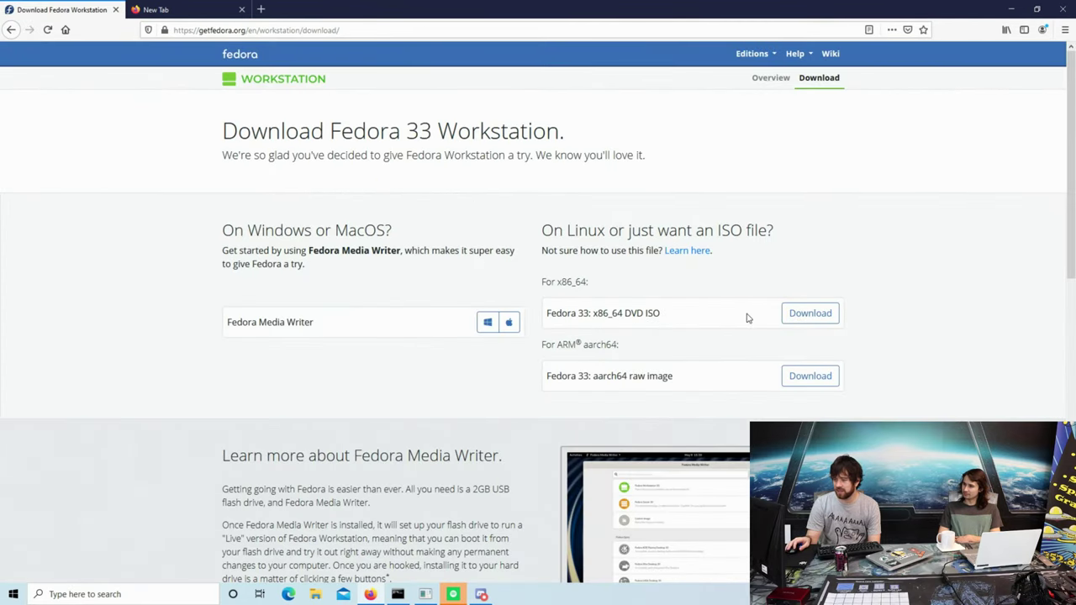
# - Save the Fedora 33 Workstation x86_64 ISO and check its download progress
pyautogui.click(809, 320)
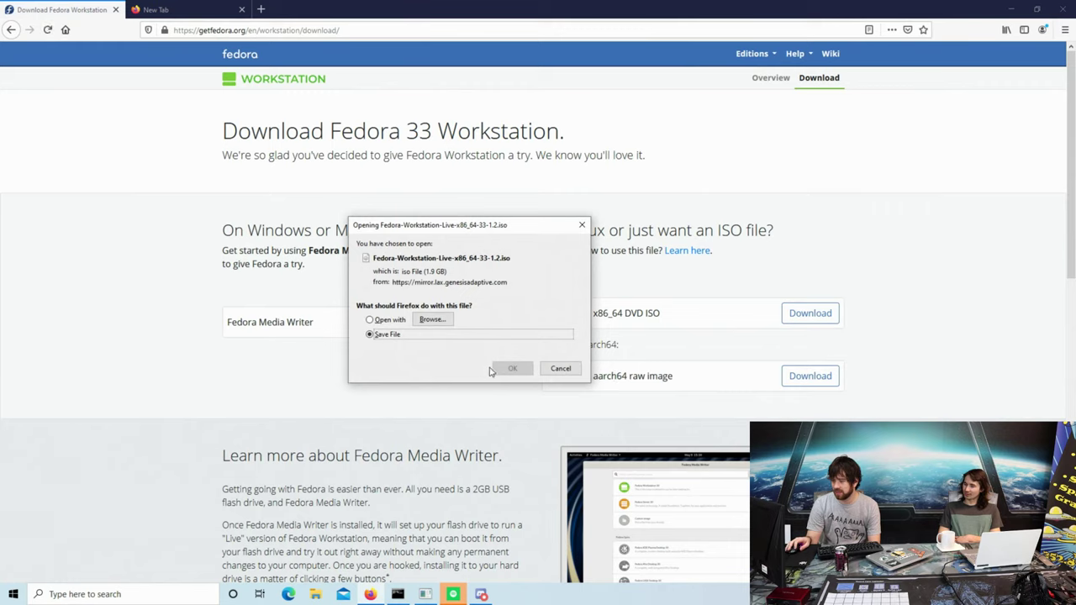
pyautogui.click(504, 369)
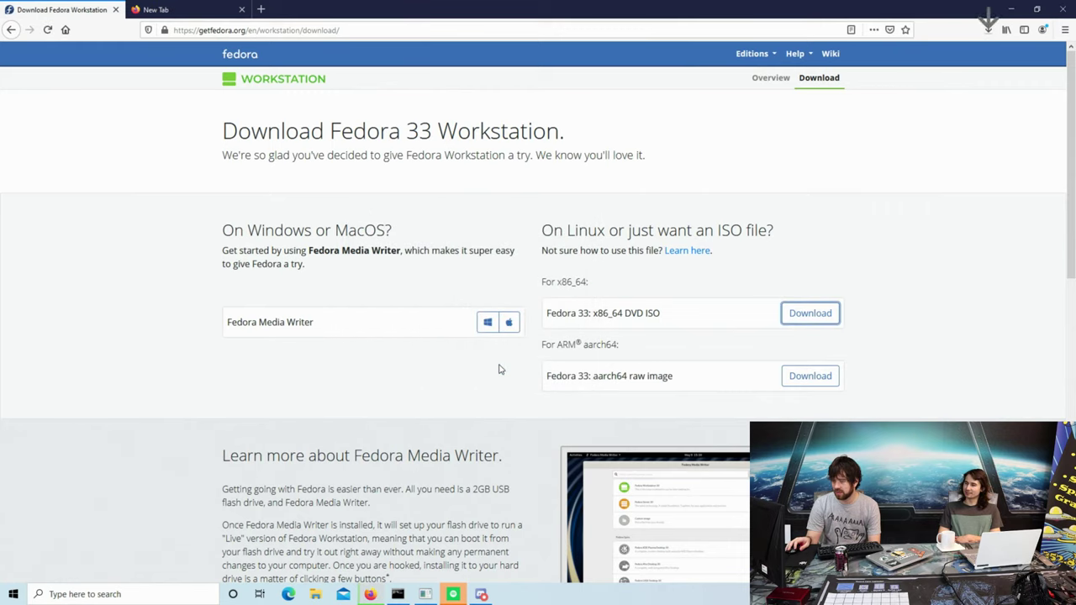
pyautogui.click(989, 31)
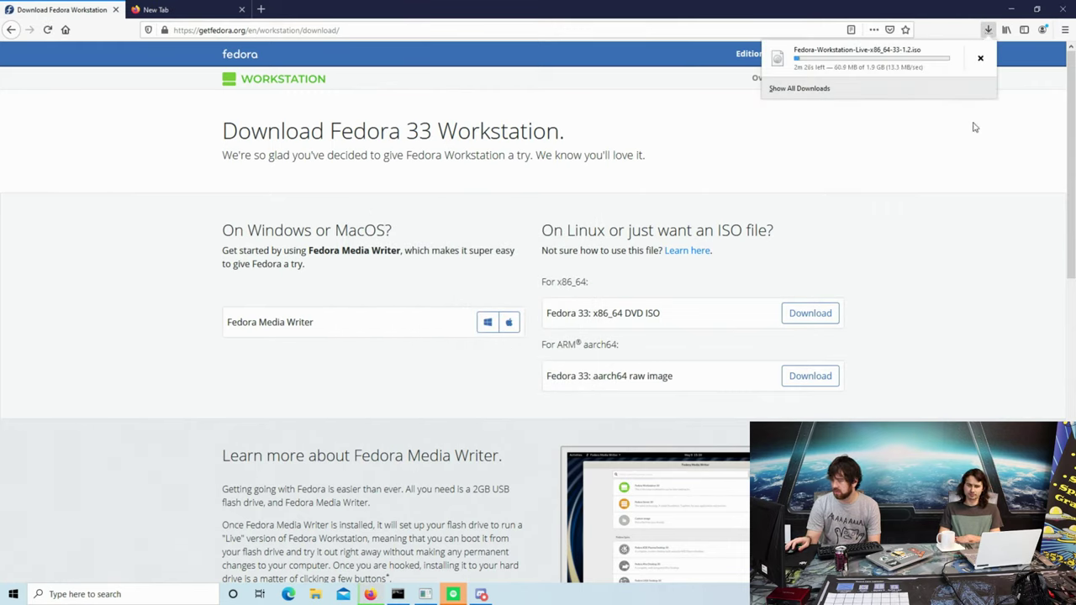
pyautogui.scroll(-5, 966, 167)
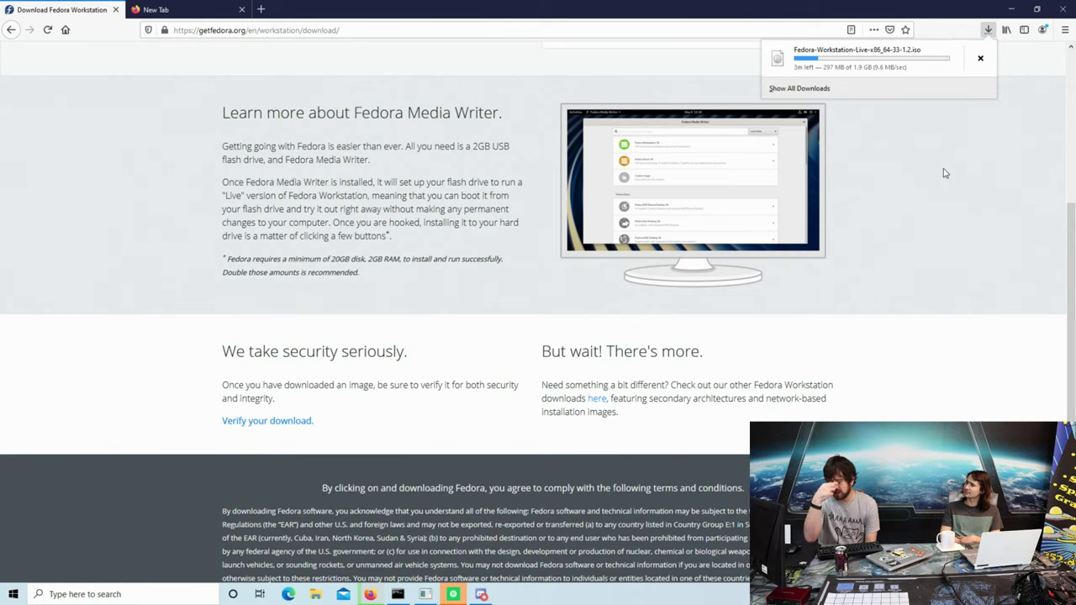
# - Search 'best distro ryzen 5000' and browse the r/Amd Ryzen 5000 Linux distros thread
pyautogui.click(214, 5)
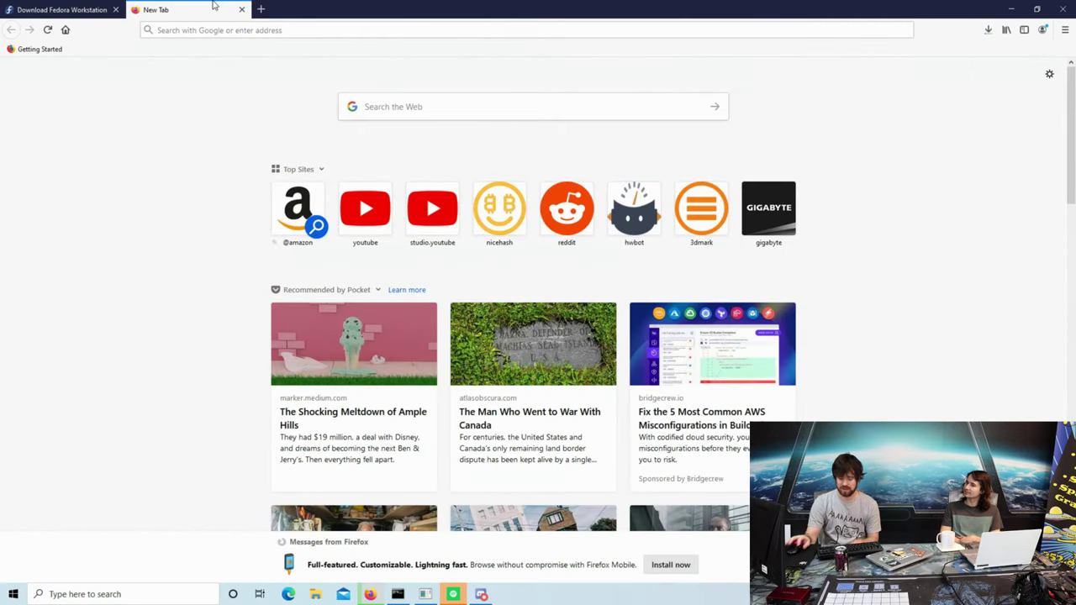
pyautogui.write('best disrto')
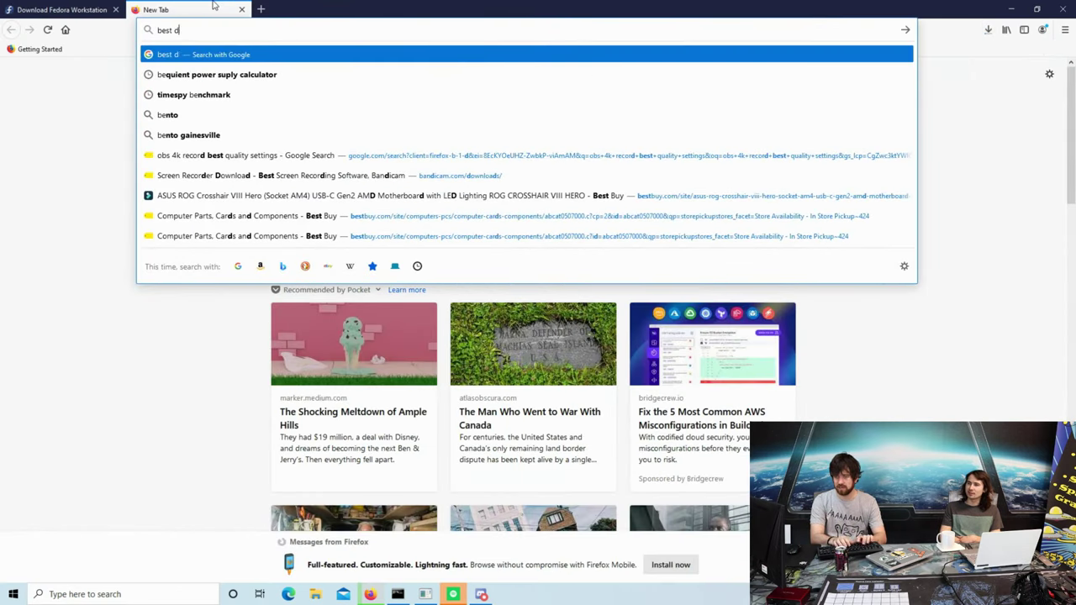
pyautogui.press('BackSpace')
pyautogui.press('BackSpace')
pyautogui.press('BackSpace')
pyautogui.press('BackSpace')
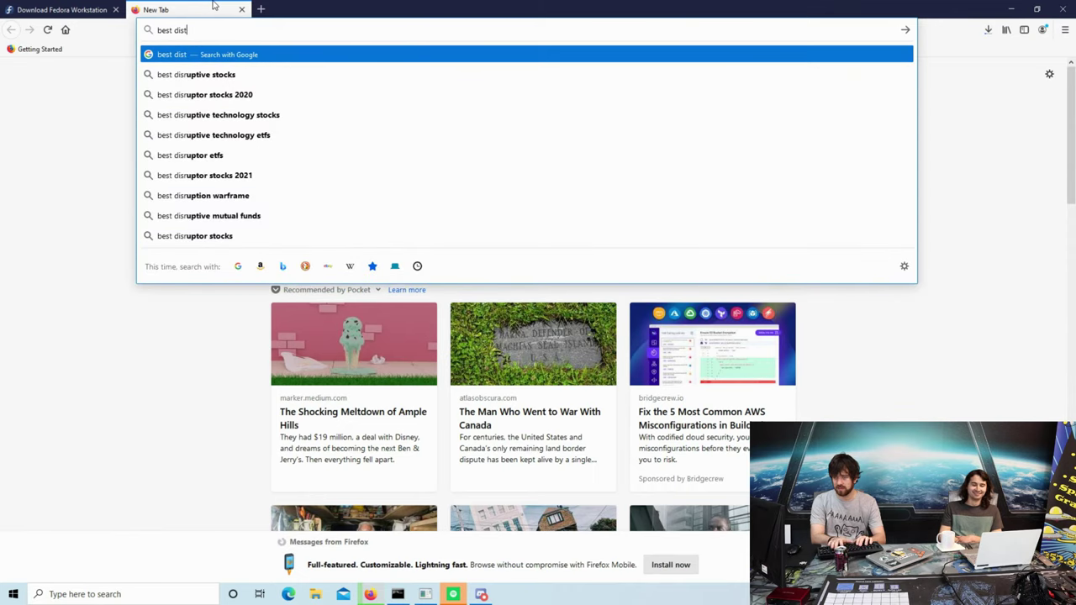
pyautogui.write('tro ryzen')
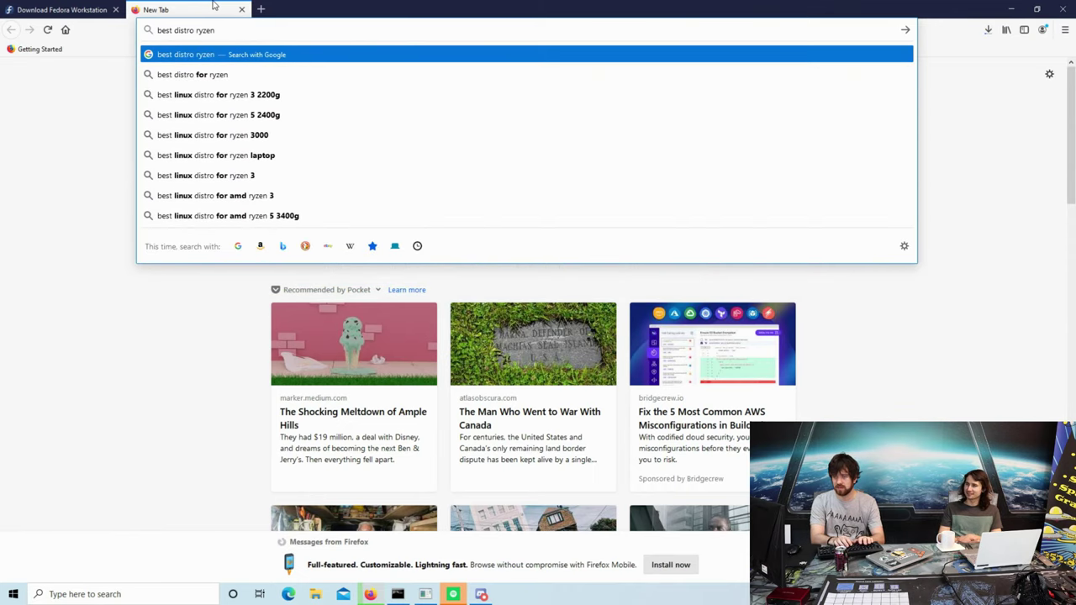
pyautogui.write(' 5000')
pyautogui.press('Return')
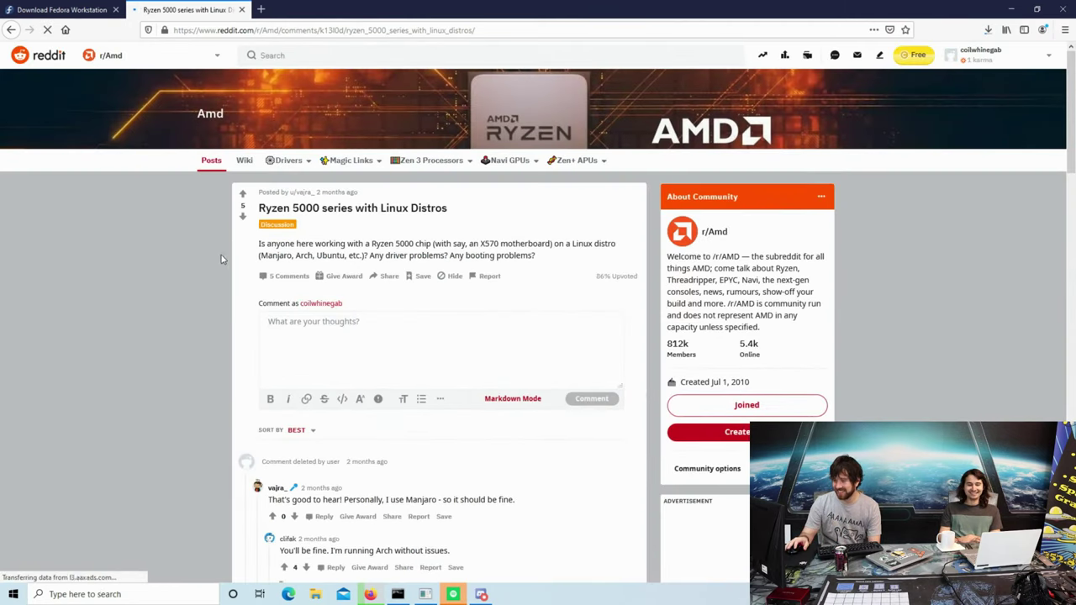
pyautogui.scroll(-3, 204, 368)
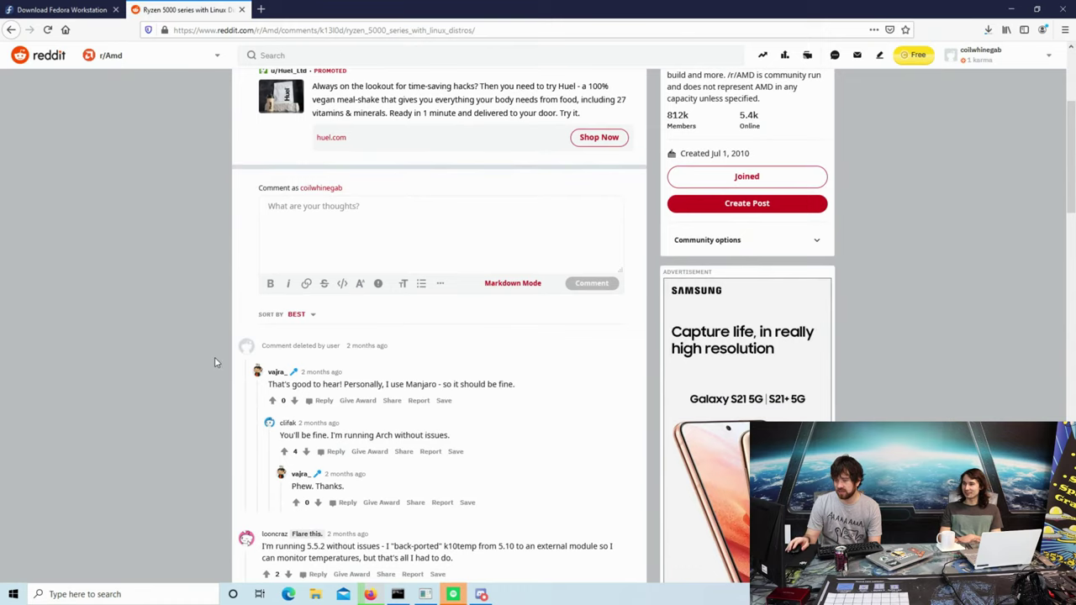
pyautogui.scroll(-2, 214, 357)
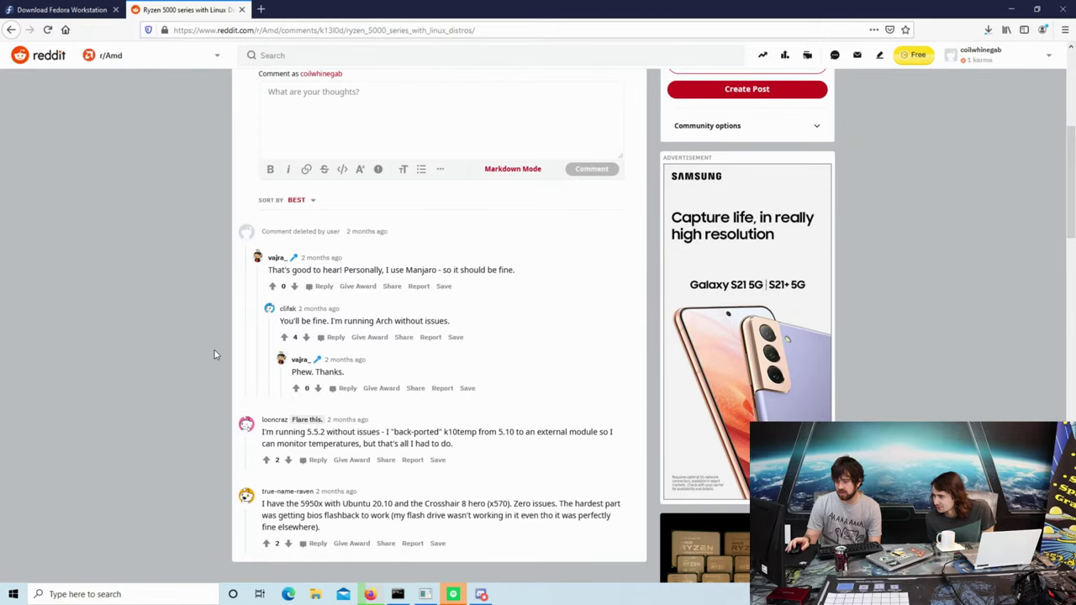
pyautogui.scroll(1, 214, 354)
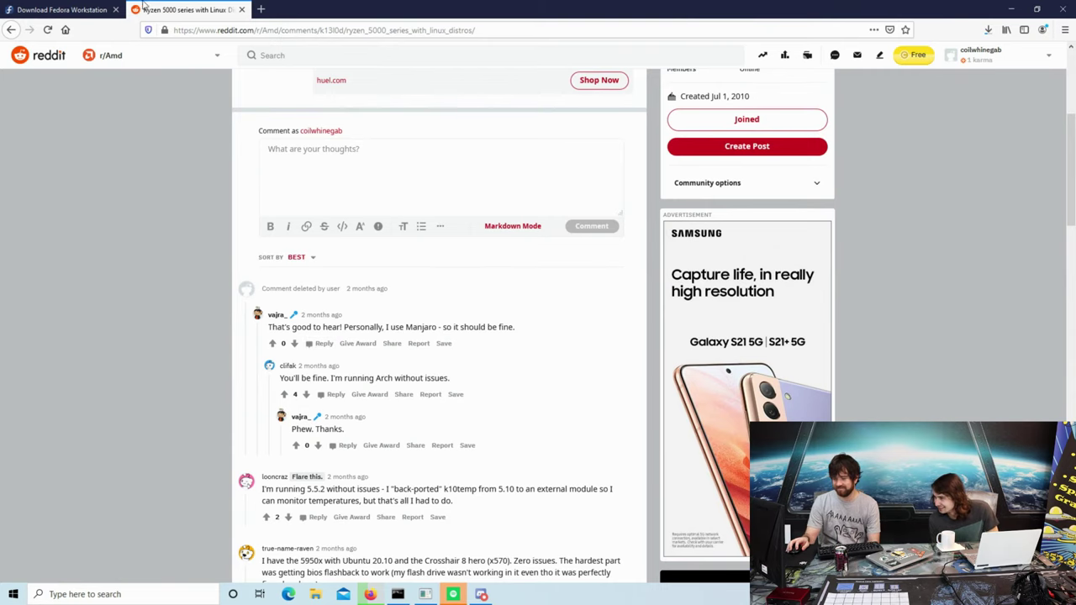
pyautogui.click(261, 9)
# - Search 'view deleted reddit comments' and read the TNW article on accessing deleted threads
pyautogui.write('view deleted r')
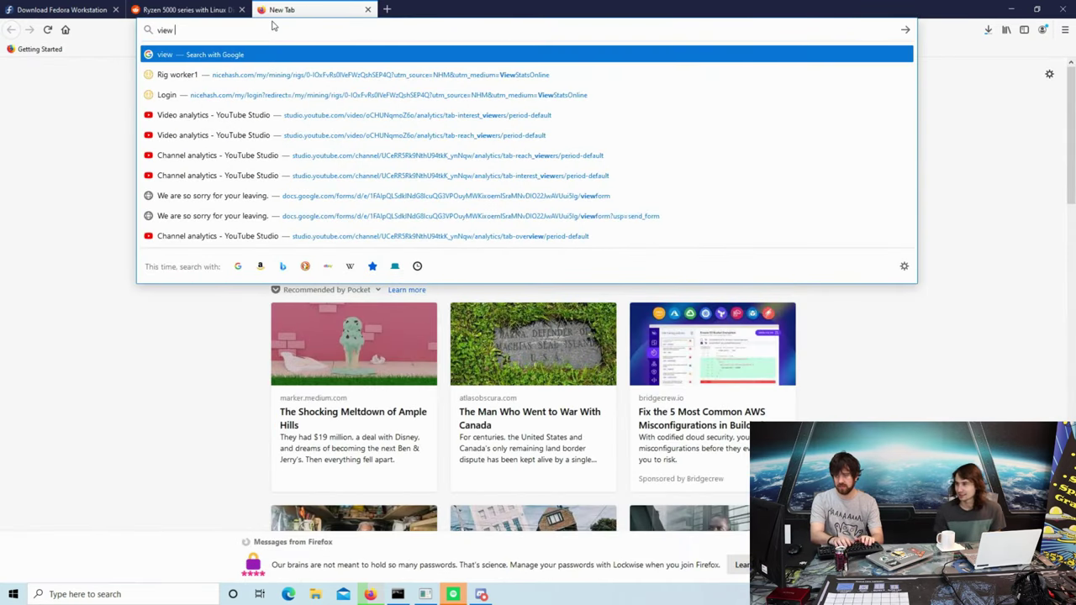
pyautogui.write('t comments')
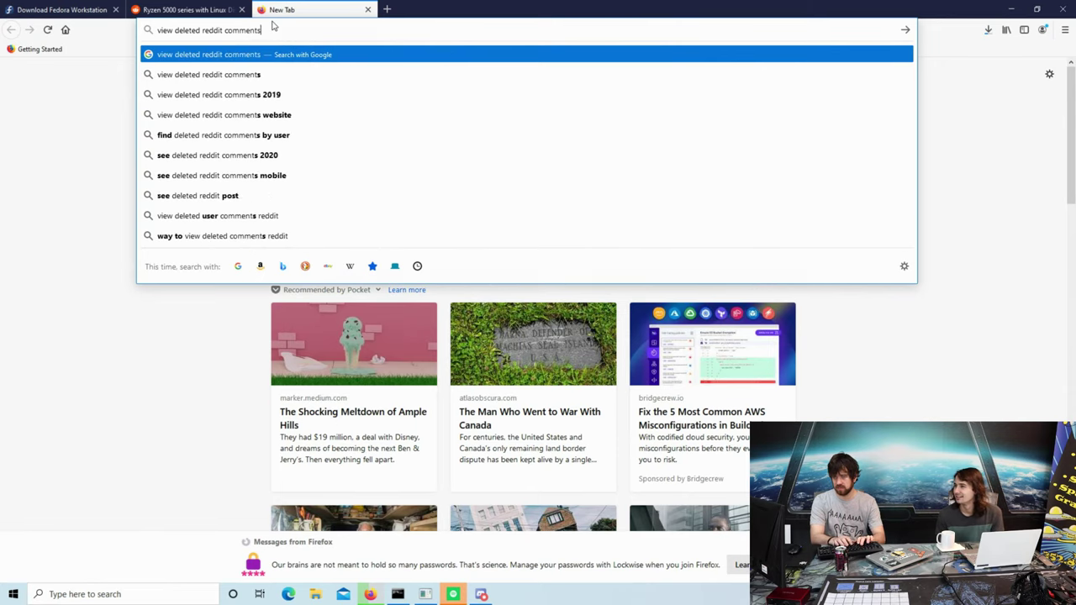
pyautogui.press('Return')
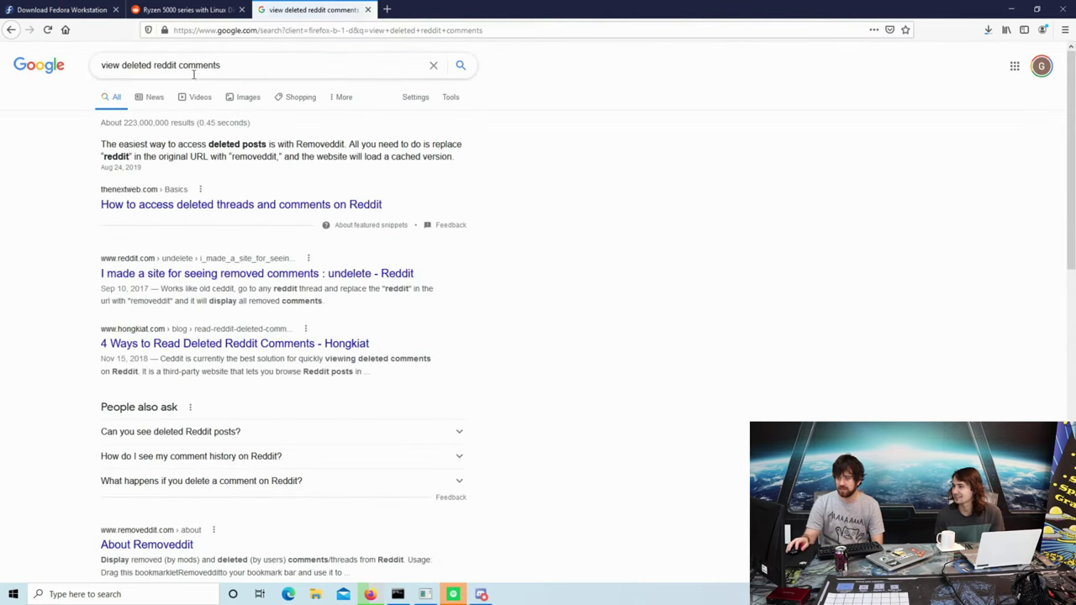
pyautogui.click(197, 211)
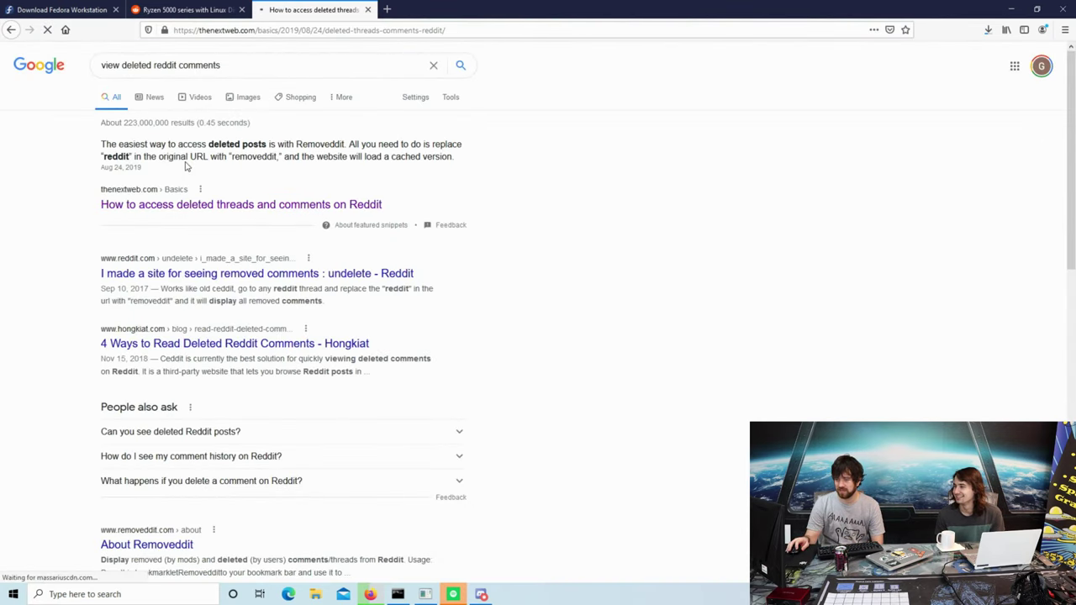
pyautogui.scroll(-3, 182, 156)
pyautogui.scroll(-6, 201, 174)
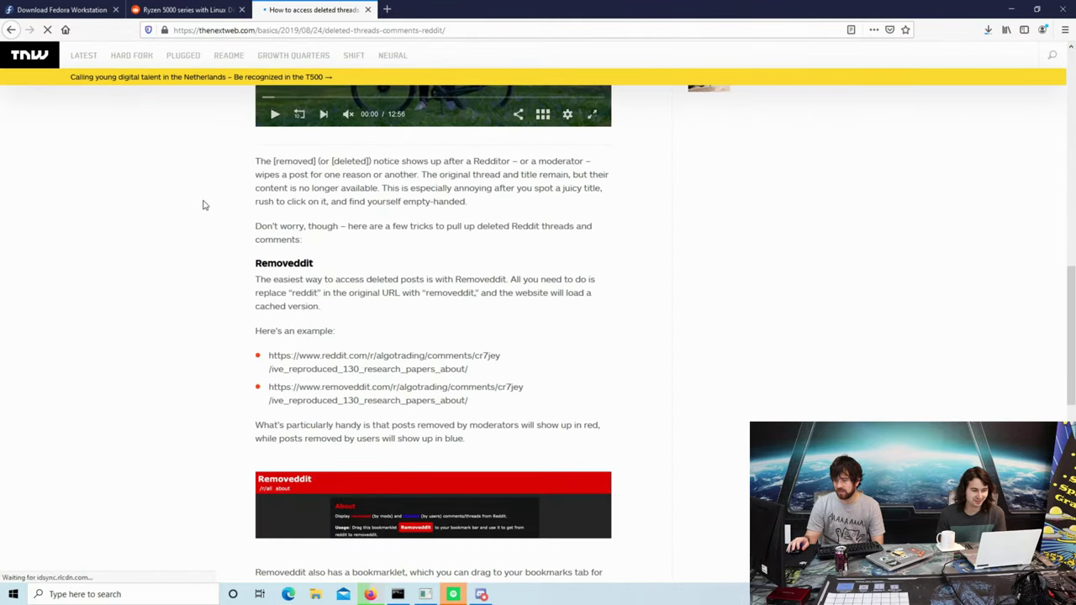
# - Change the Ryzen thread's address to removedreddit.com and load it
pyautogui.hotkey('ctrl', 'shift', 'Tab')
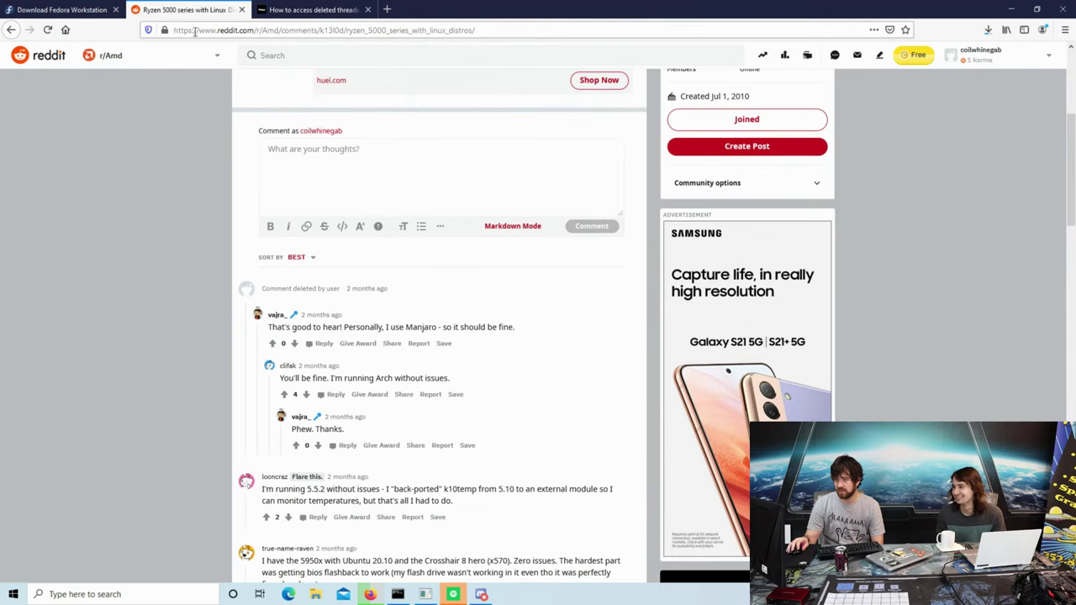
pyautogui.click(221, 31)
pyautogui.click(221, 31)
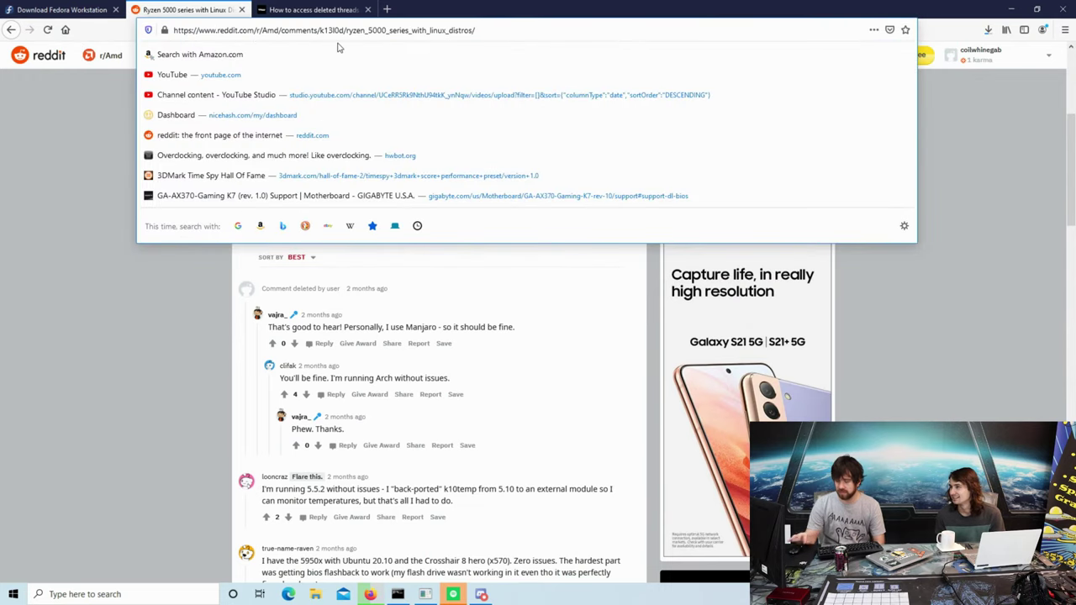
pyautogui.write('remo')
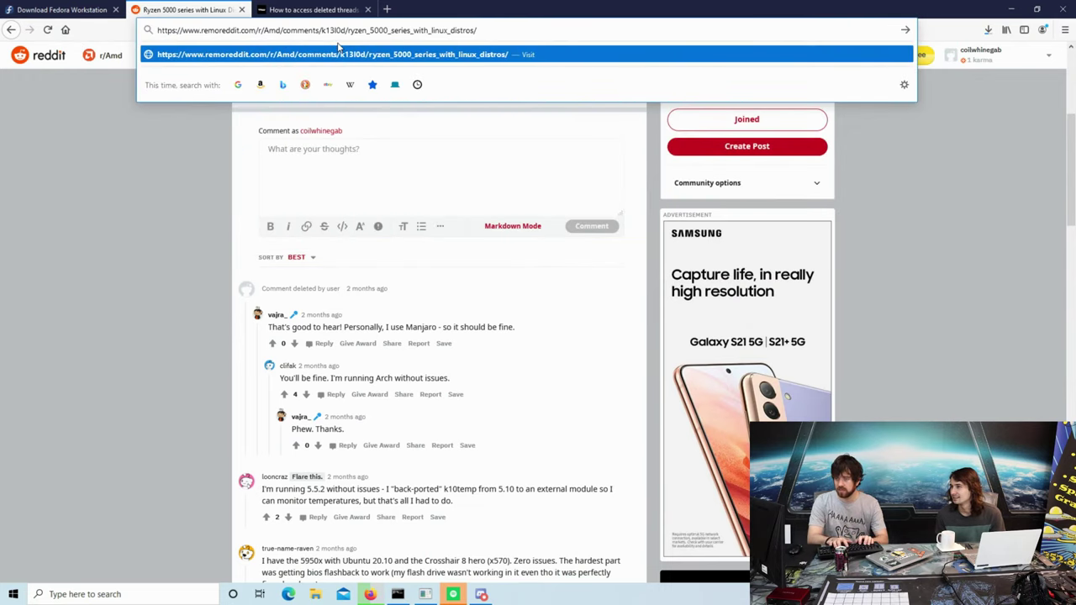
pyautogui.write('ved')
pyautogui.press('Return')
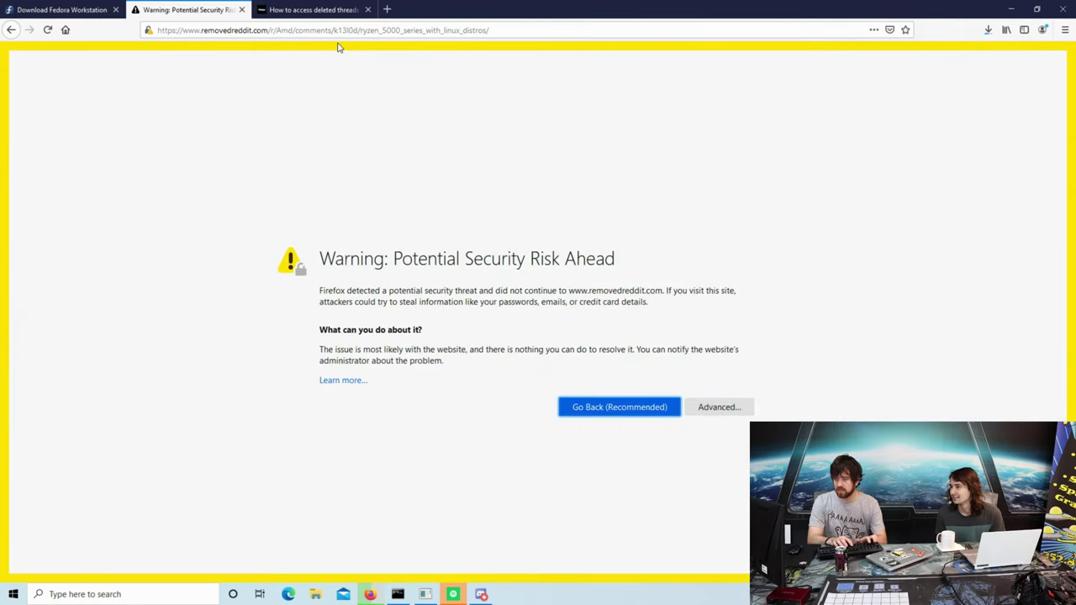
# - Accept the certificate risk warning to continue to removedreddit.com
pyautogui.hotkey('ctrl', 'Tab')
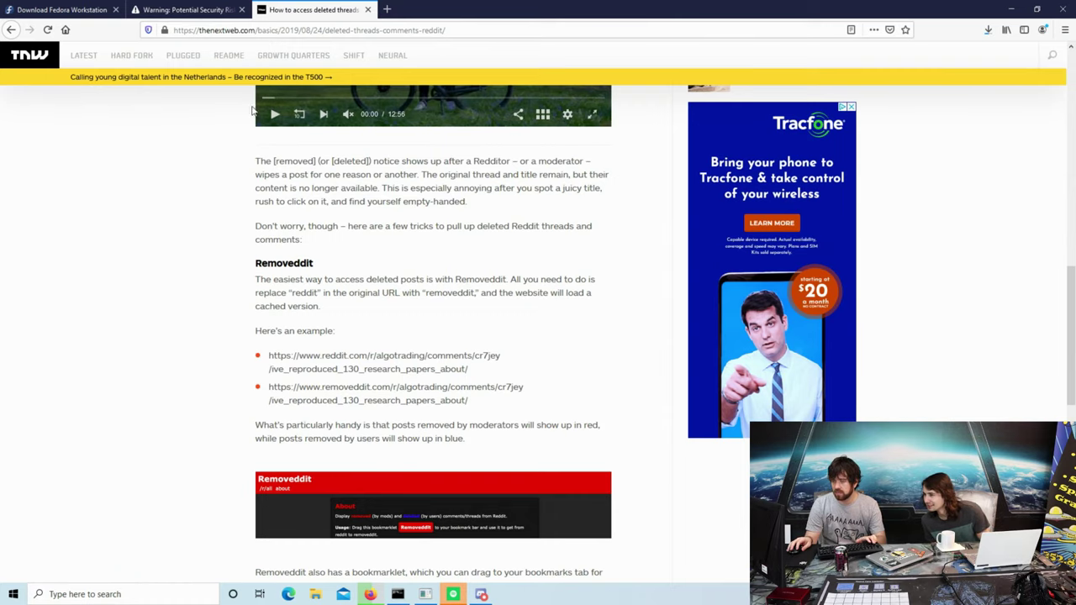
pyautogui.click(196, 10)
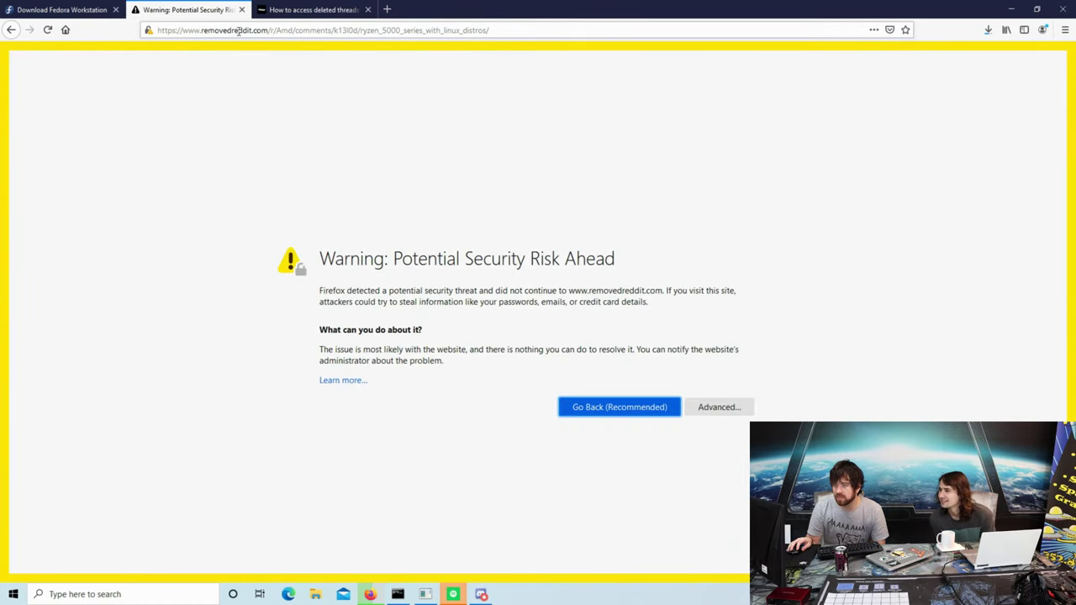
pyautogui.click(716, 407)
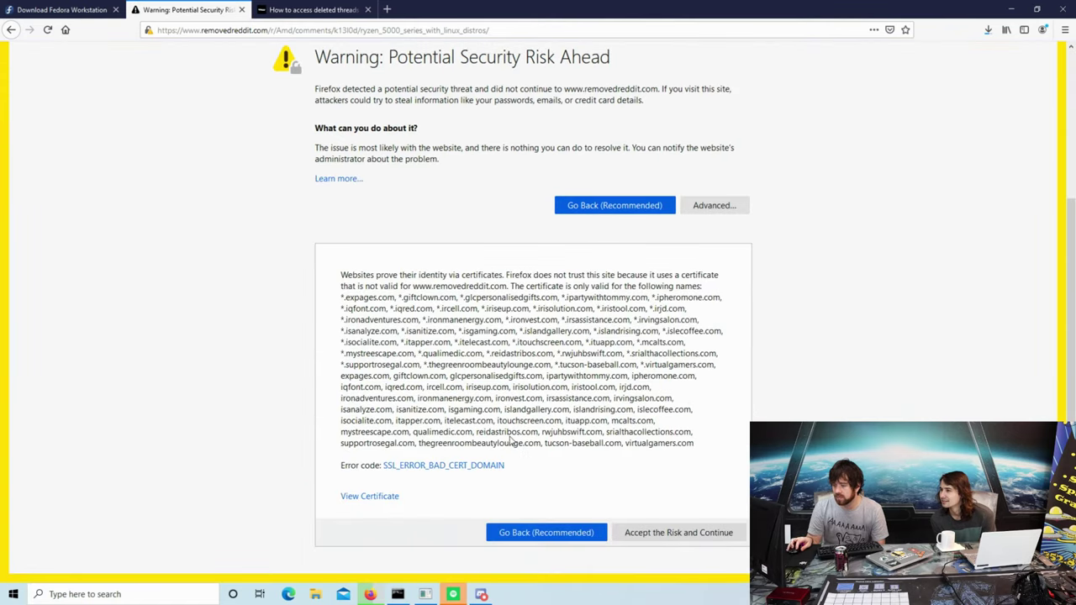
pyautogui.click(689, 534)
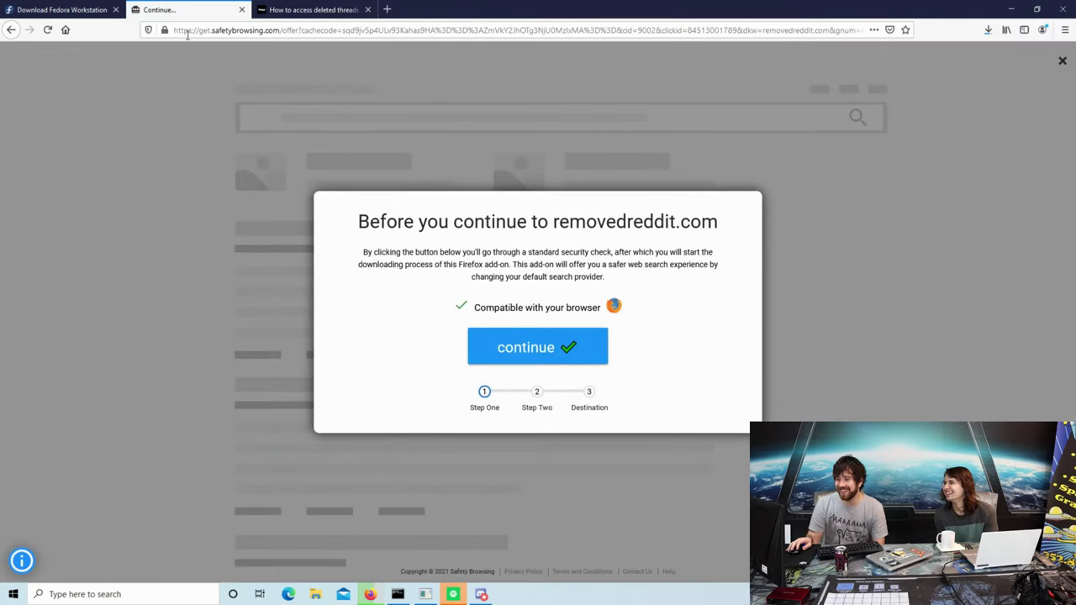
# - Get past the site's prompt, go back to the original Reddit thread, and revisit the TNW article
pyautogui.click(509, 359)
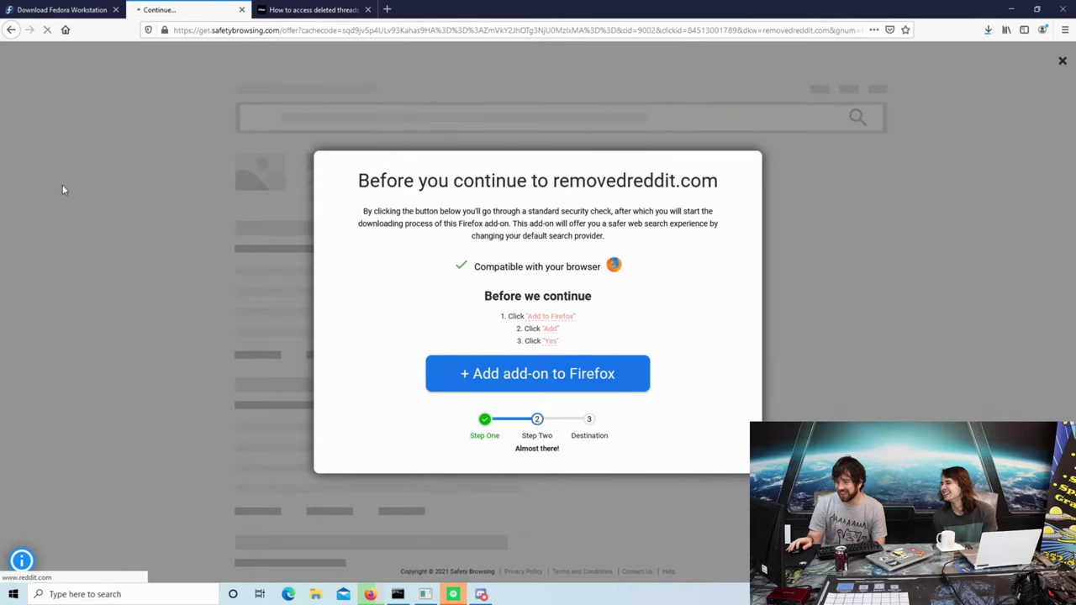
pyautogui.click(10, 30)
pyautogui.rightClick(10, 30)
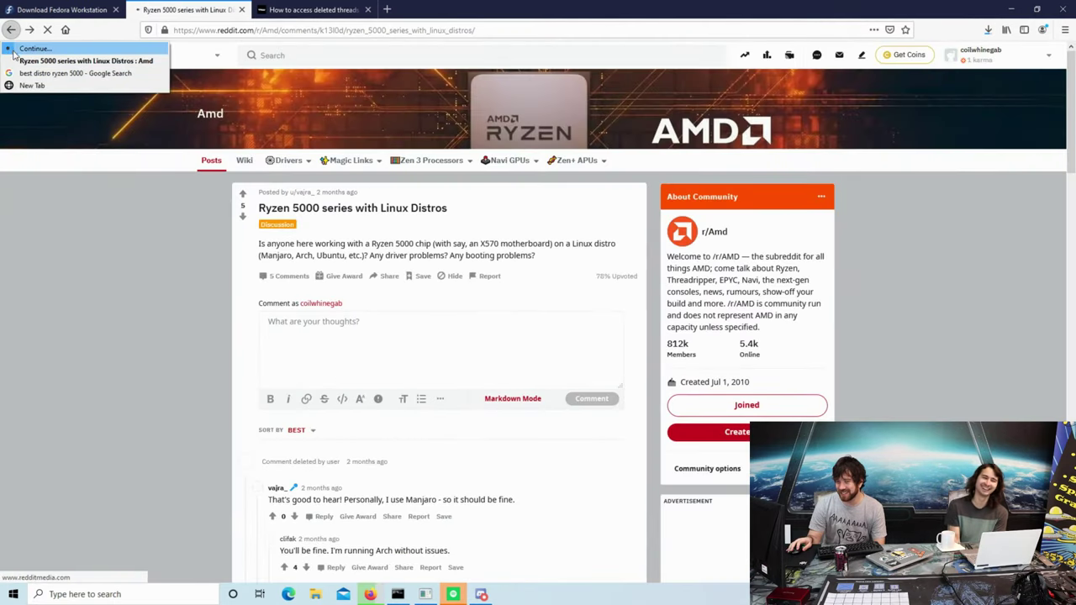
pyautogui.click(311, 10)
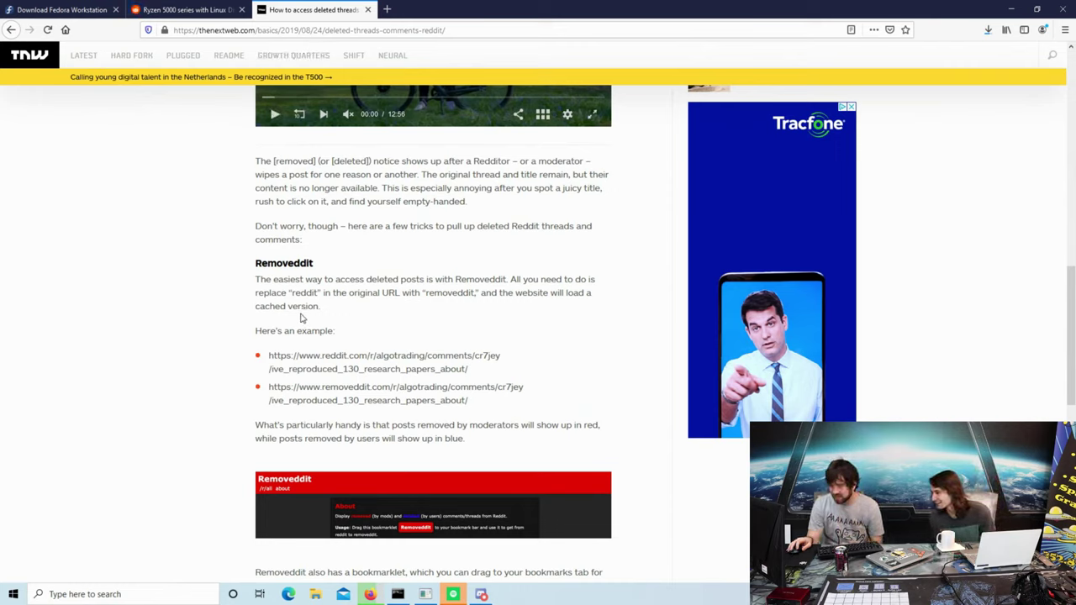
# - In the Reddit thread's address, replace 'reddit' with 'remove', following the article's example URL
pyautogui.click(187, 9)
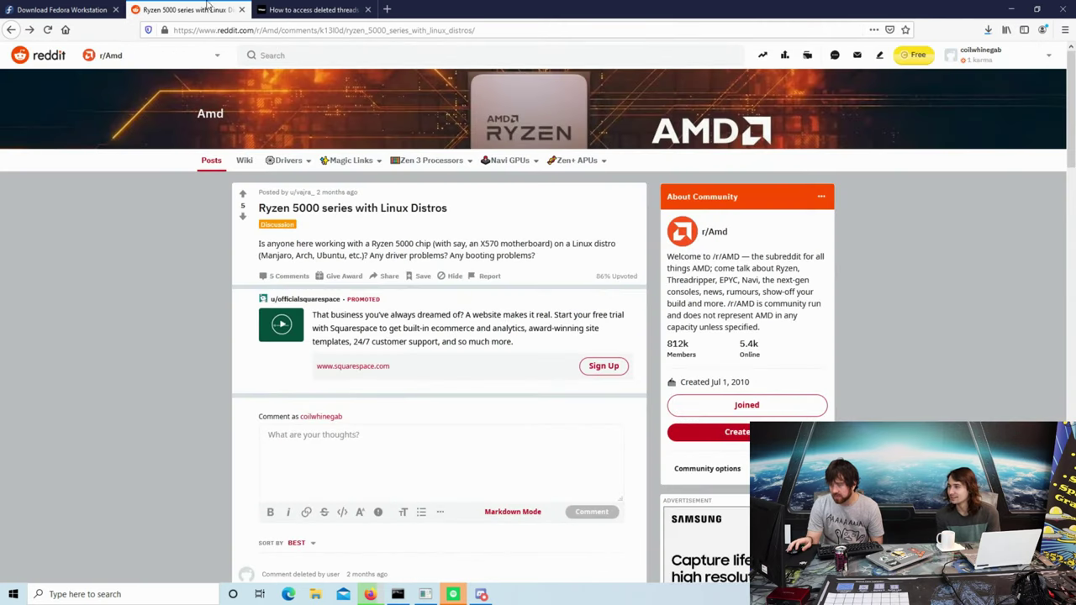
pyautogui.click(225, 30)
pyautogui.click(221, 31)
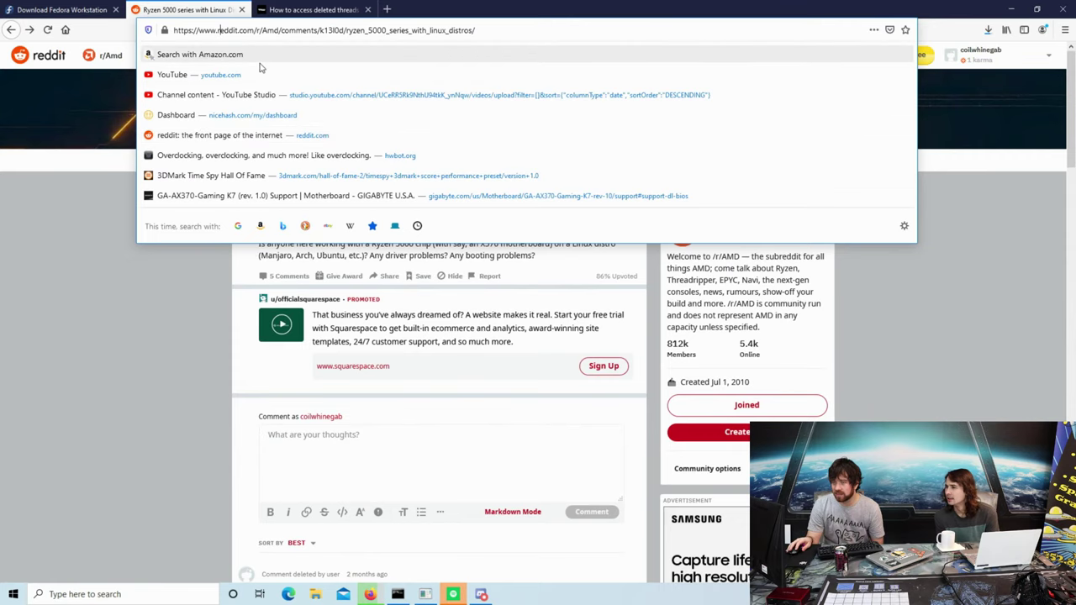
pyautogui.press('Right')
pyautogui.press('Right')
pyautogui.press('Right')
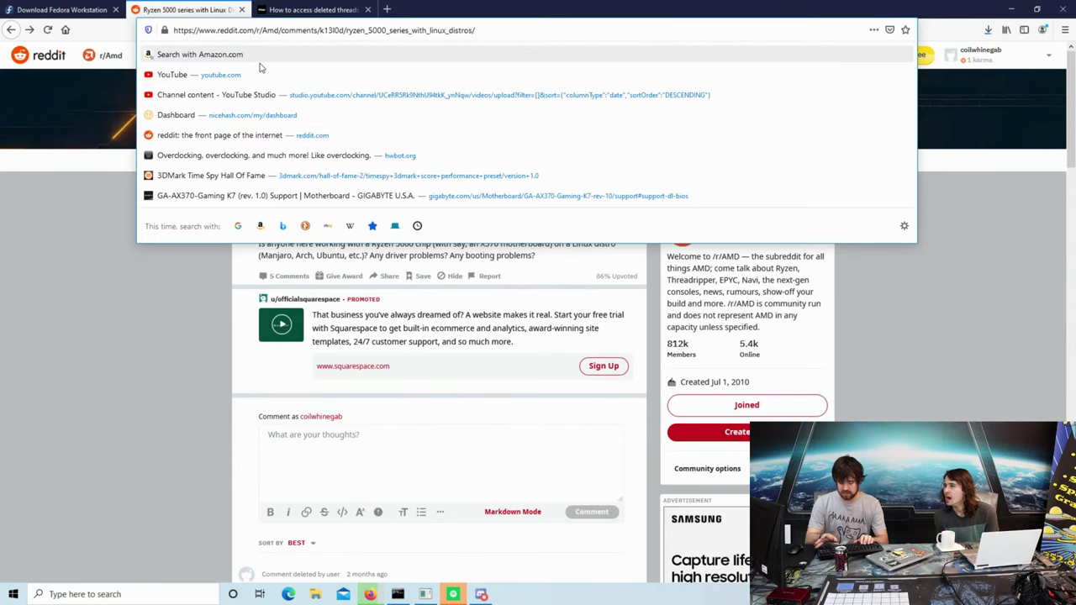
pyautogui.press('Delete')
pyautogui.press('BackSpace')
pyautogui.press('BackSpace')
pyautogui.press('BackSpace')
pyautogui.press('BackSpace')
pyautogui.press('BackSpace')
pyautogui.press('BackSpace')
pyautogui.write('remove')
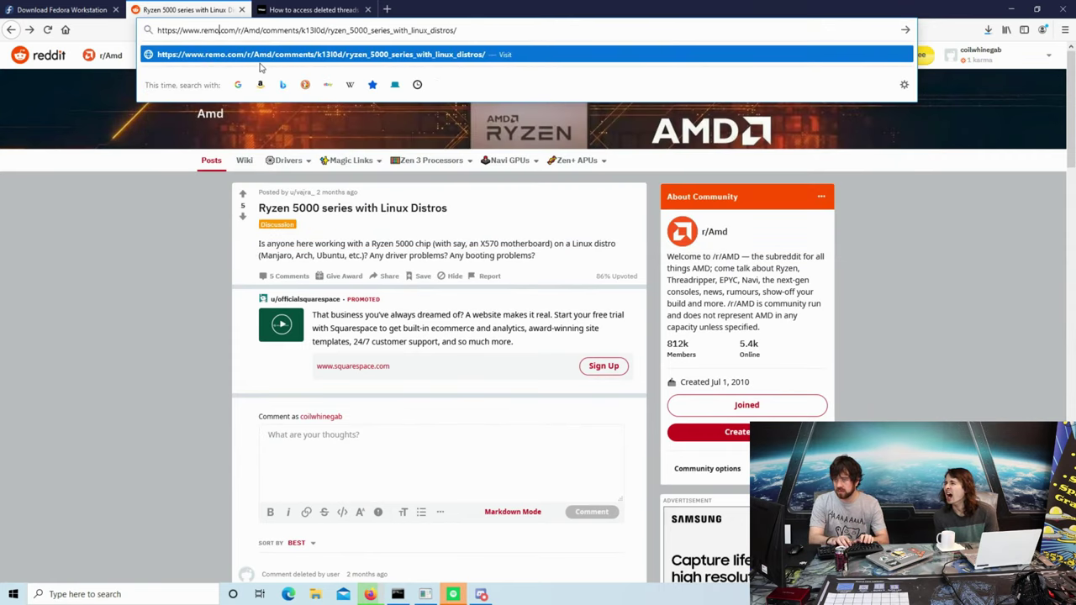
pyautogui.click(258, 6)
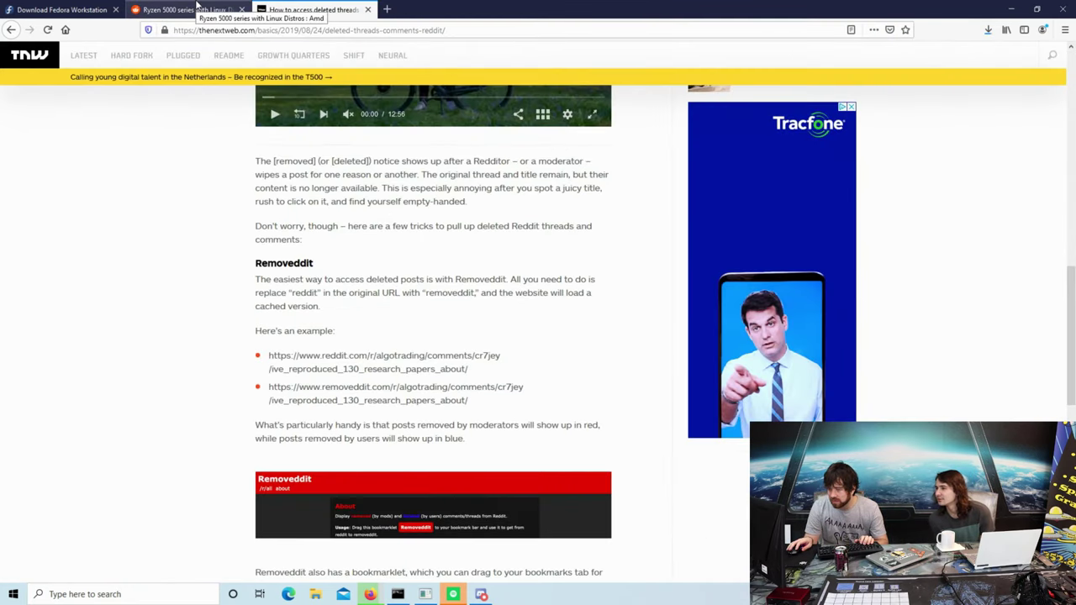
pyautogui.click(197, 7)
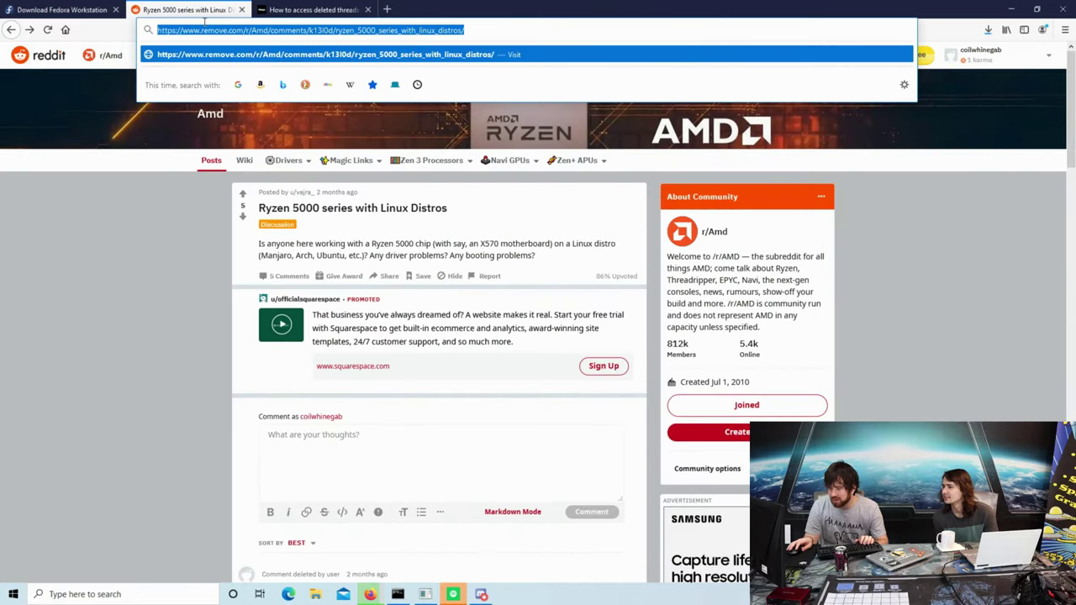
pyautogui.click(210, 30)
pyautogui.click(225, 31)
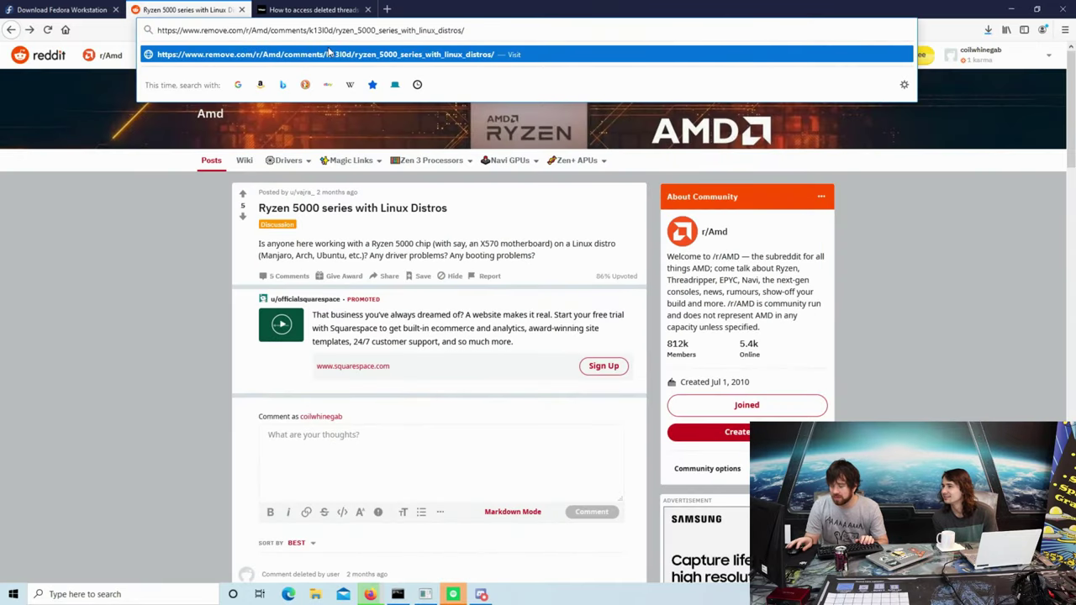
# - Complete the removeddit.com address, load the thread, and check the finished Fedora ISO download
pyautogui.write('ddit')
pyautogui.click(330, 53)
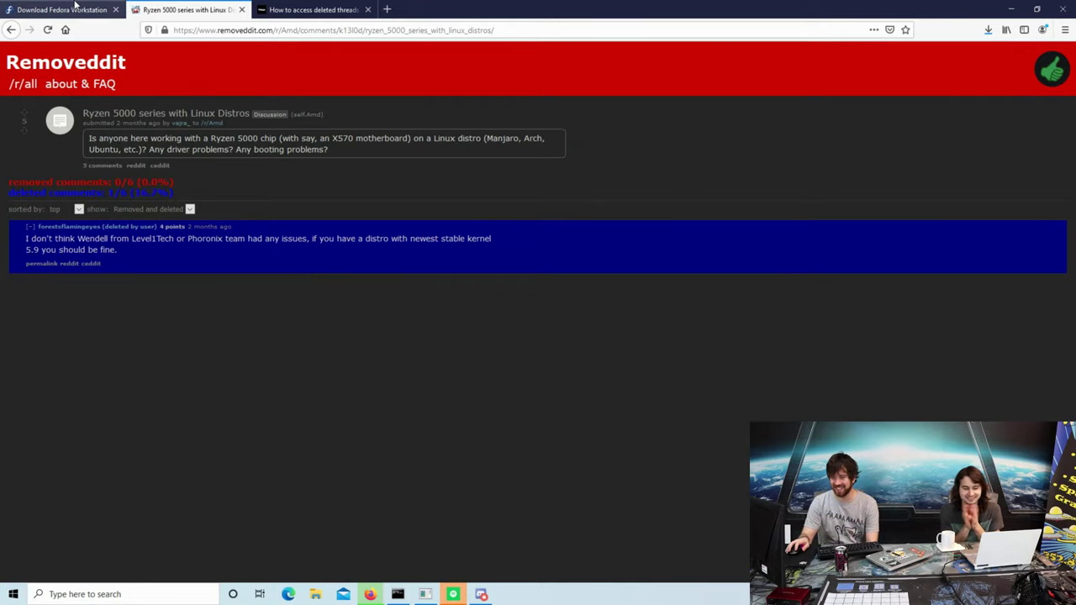
pyautogui.click(989, 29)
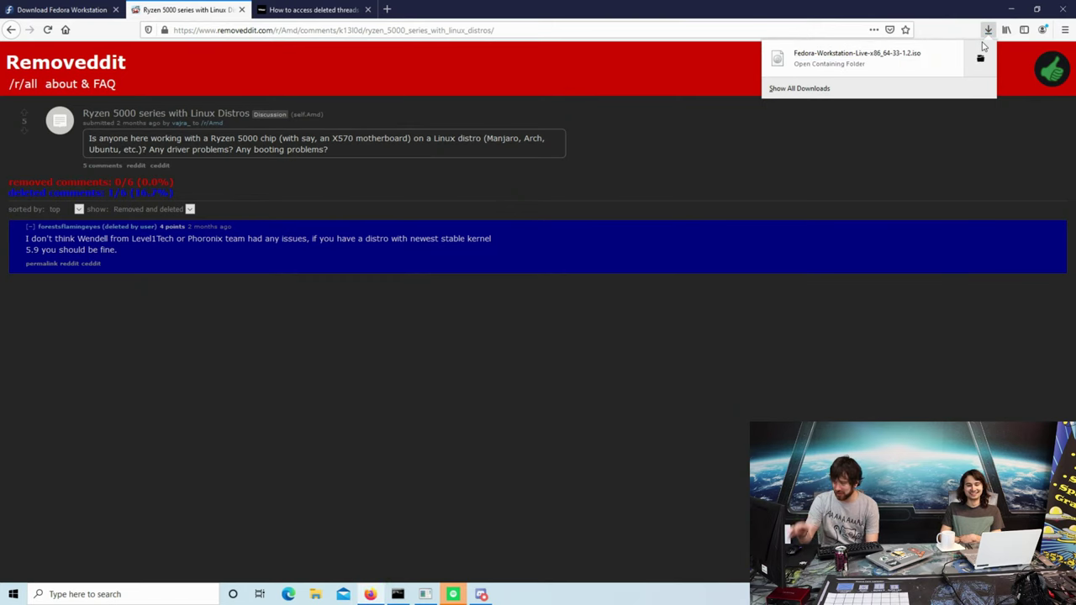
# - Show the downloaded Fedora ISO's folder and launch balenaEtcher from Windows search
pyautogui.click(981, 58)
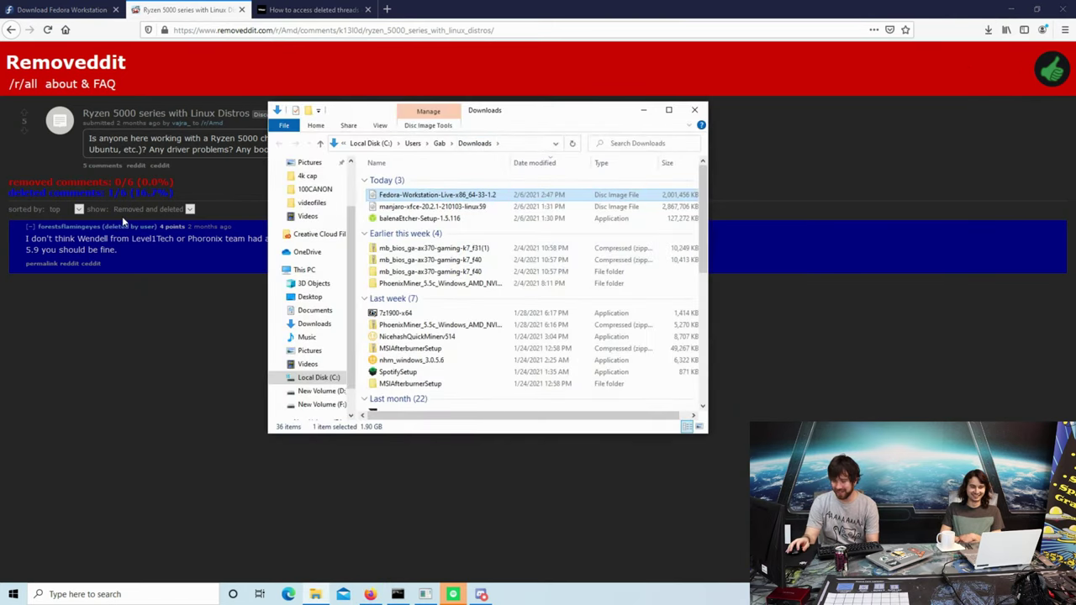
pyautogui.press('super')
pyautogui.write('balen')
pyautogui.press('Return')
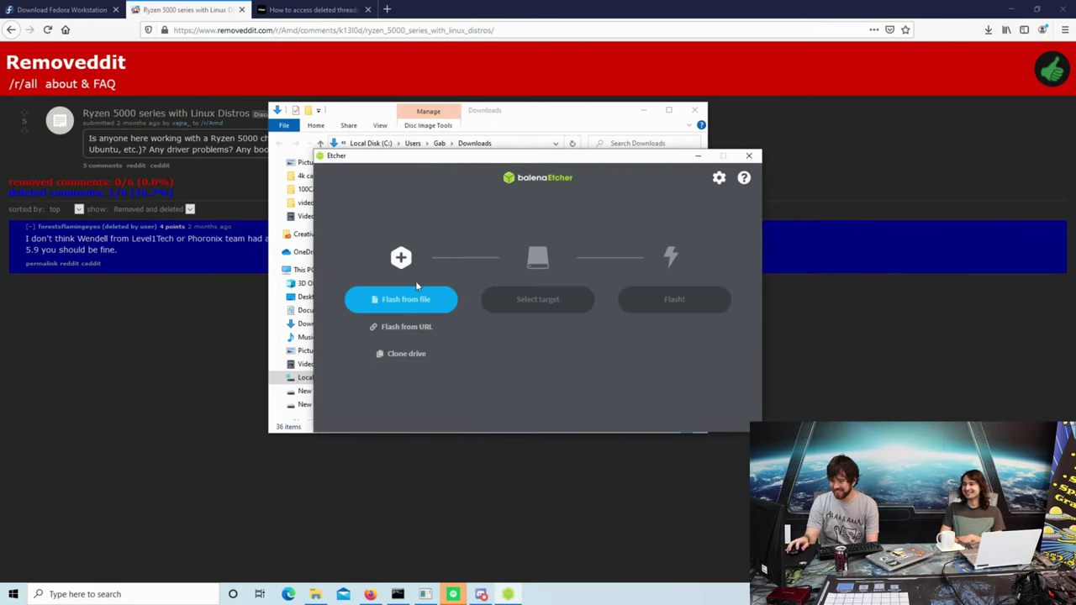
# - Flash the Fedora Workstation ISO to the 62 GB PNY USB 3.0 drive
pyautogui.click(395, 297)
pyautogui.doubleClick(492, 261)
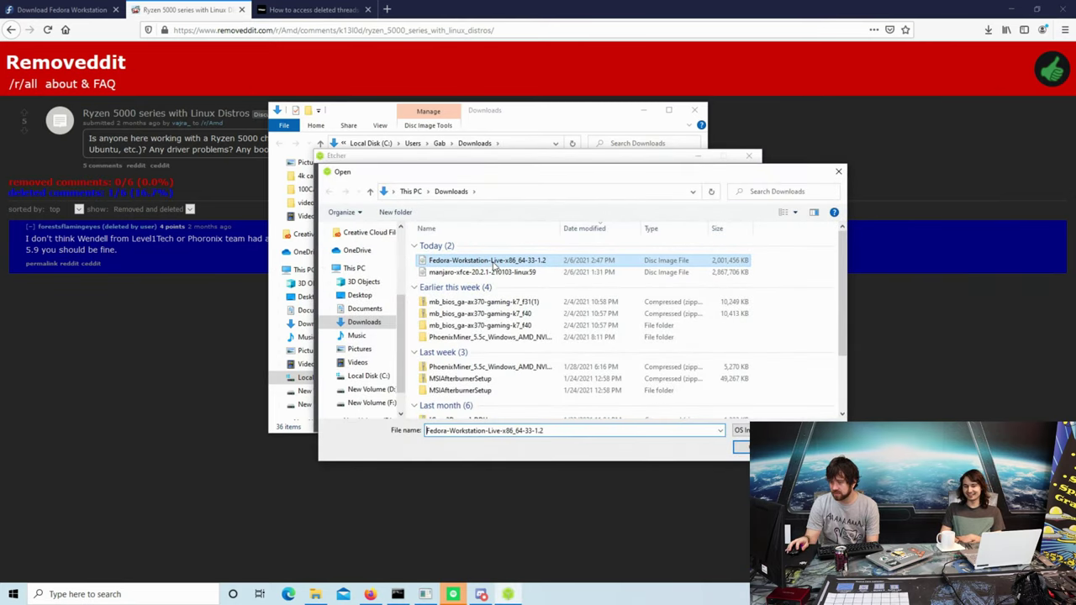
pyautogui.click(561, 309)
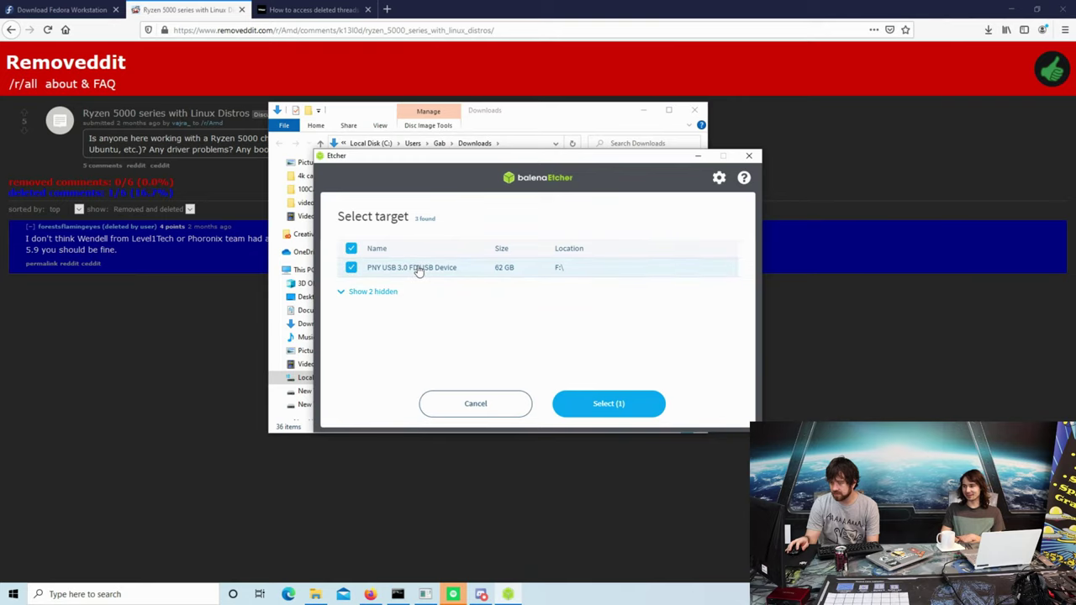
pyautogui.click(516, 273)
pyautogui.click(583, 397)
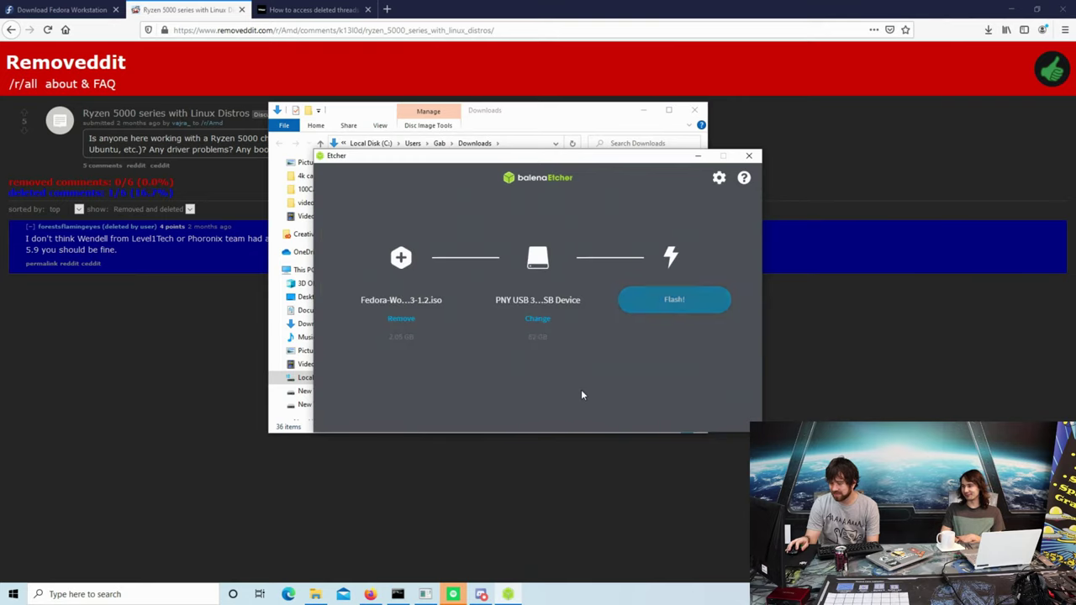
pyautogui.click(631, 301)
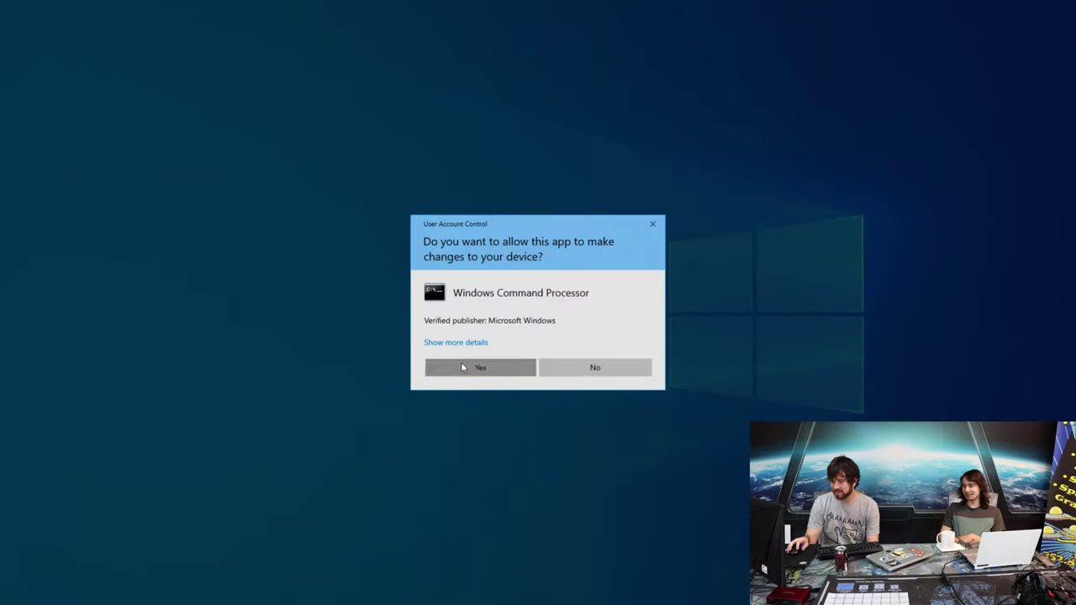
# - Approve the User Account Control prompt so Etcher writes the Fedora image to completion
pyautogui.click(461, 368)
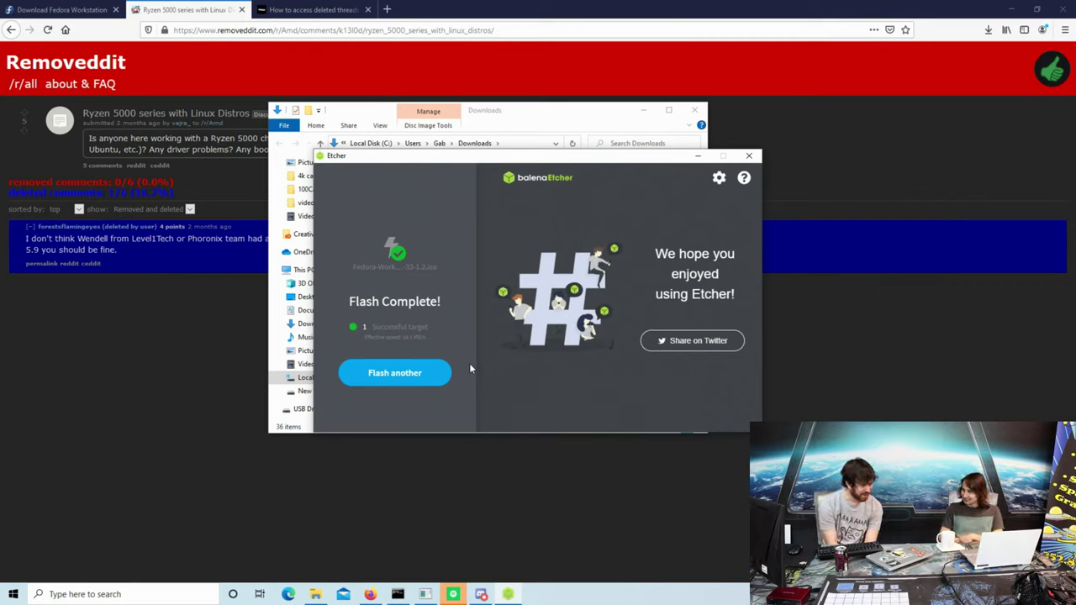
# - Restart Windows using the Power option in the Start menu
pyautogui.click(13, 594)
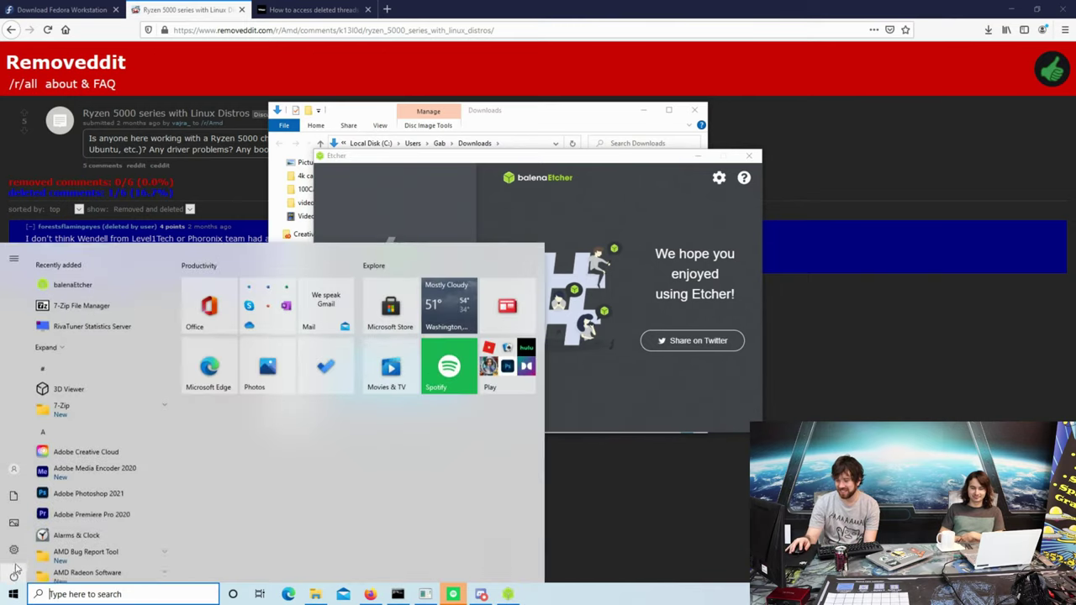
pyautogui.click(51, 569)
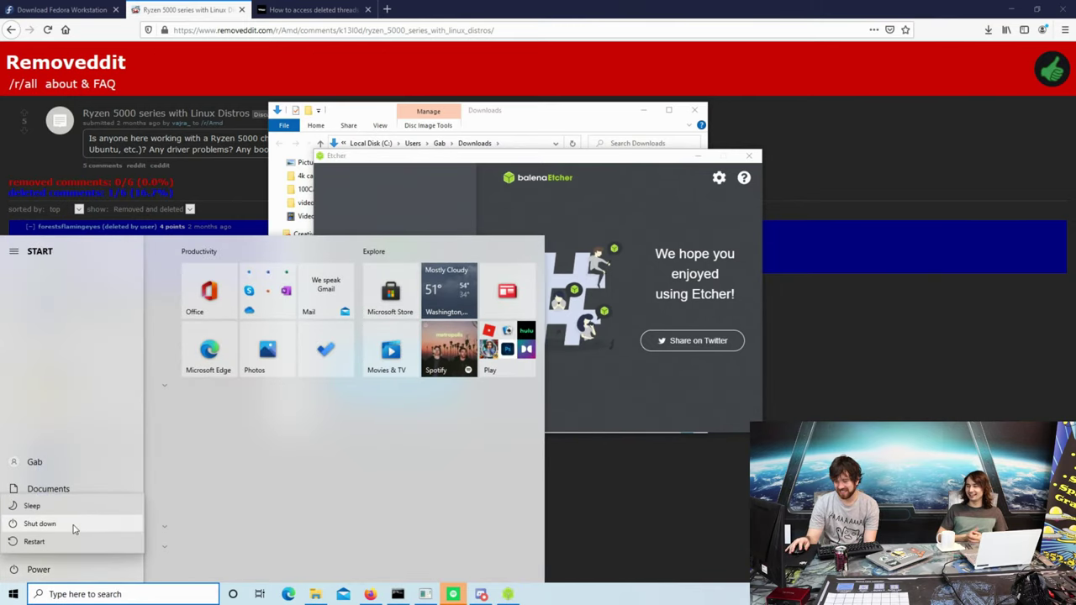
pyautogui.click(74, 542)
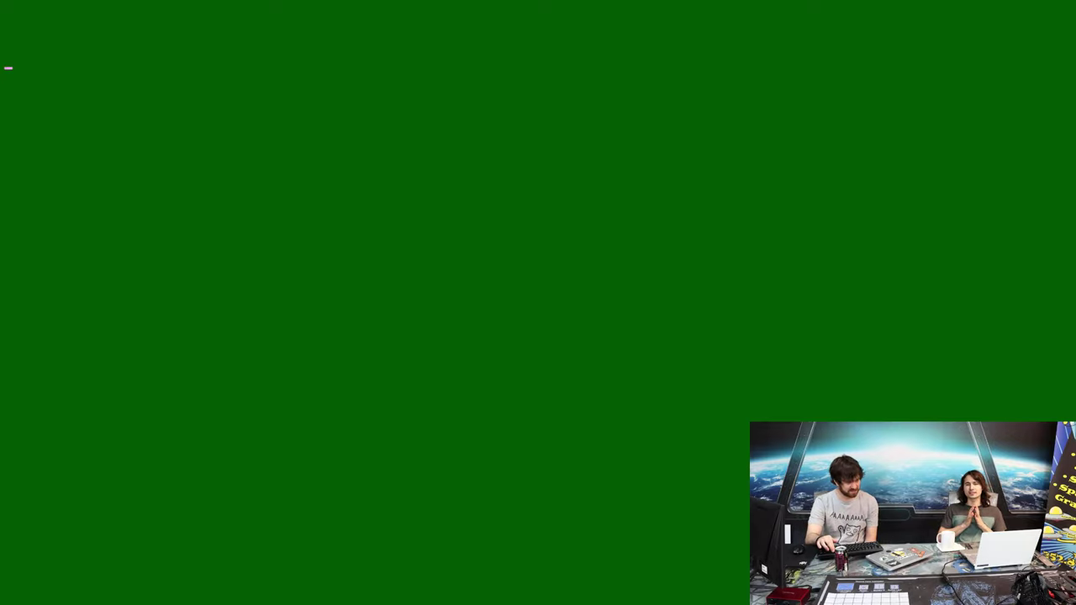
# - Boot from the PNY USB 3.0 FD PMAP drive via the F12 menu and skip the media check
pyautogui.press('F12')
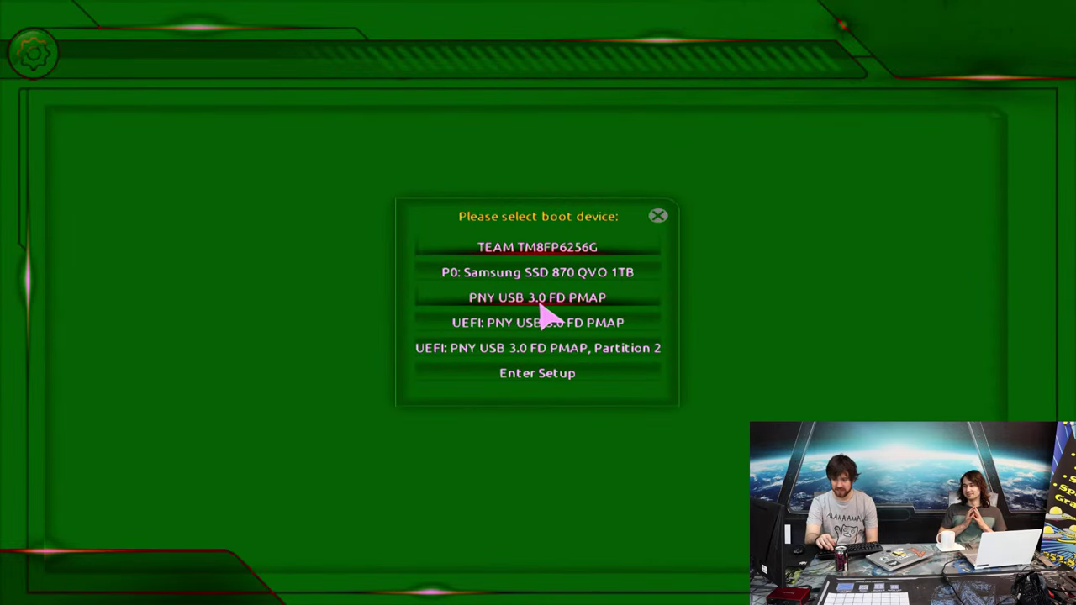
pyautogui.click(567, 303)
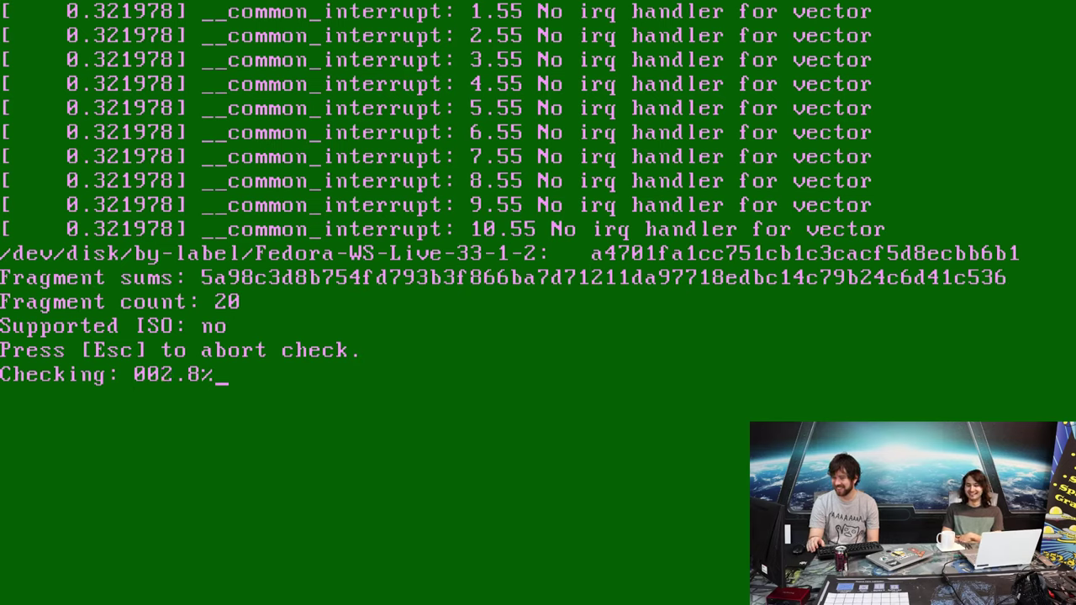
pyautogui.press('Escape')
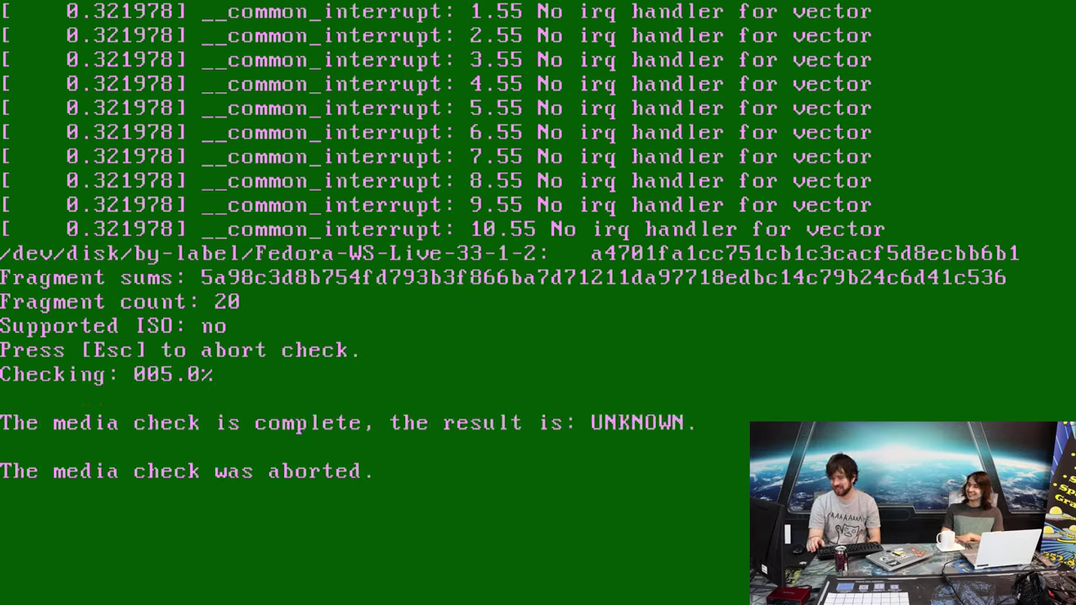
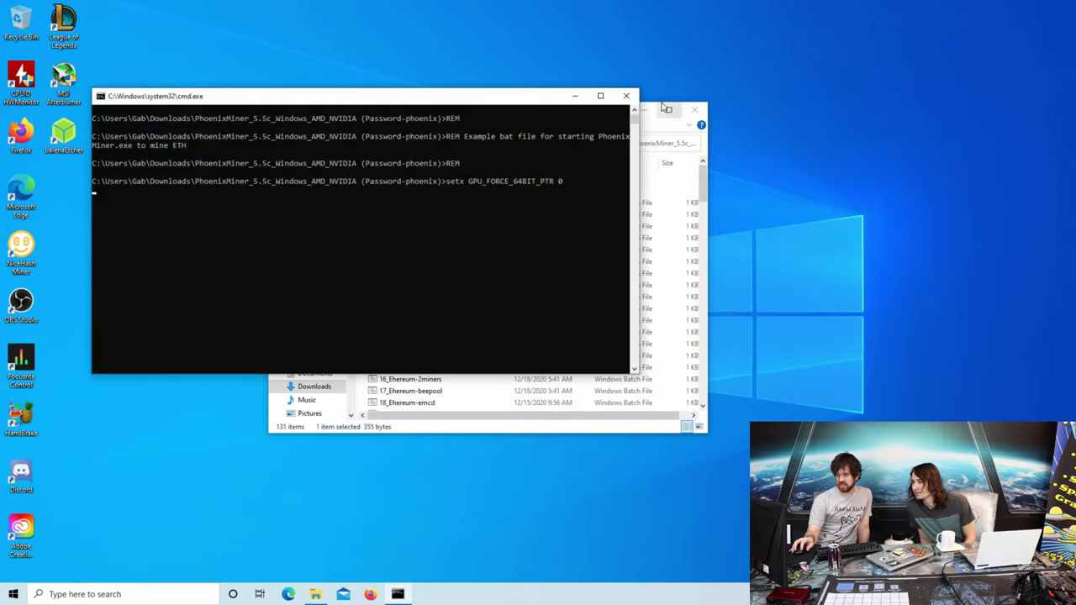
# - Minimize File Explorer and move the Command Prompt window to the right while setx runs
pyautogui.click(669, 110)
pyautogui.moveTo(470, 88); pyautogui.dragTo(838, 131)
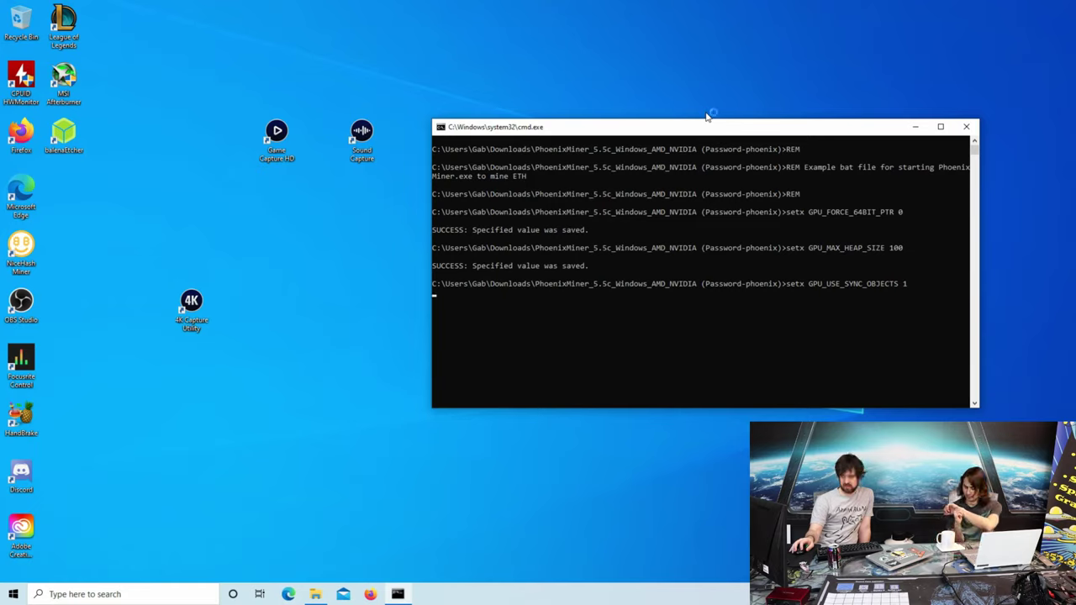
# - Launch AMD Radeon Software from the desktop menu and review the Radeon VII's manual tuning controls
pyautogui.rightClick(296, 179)
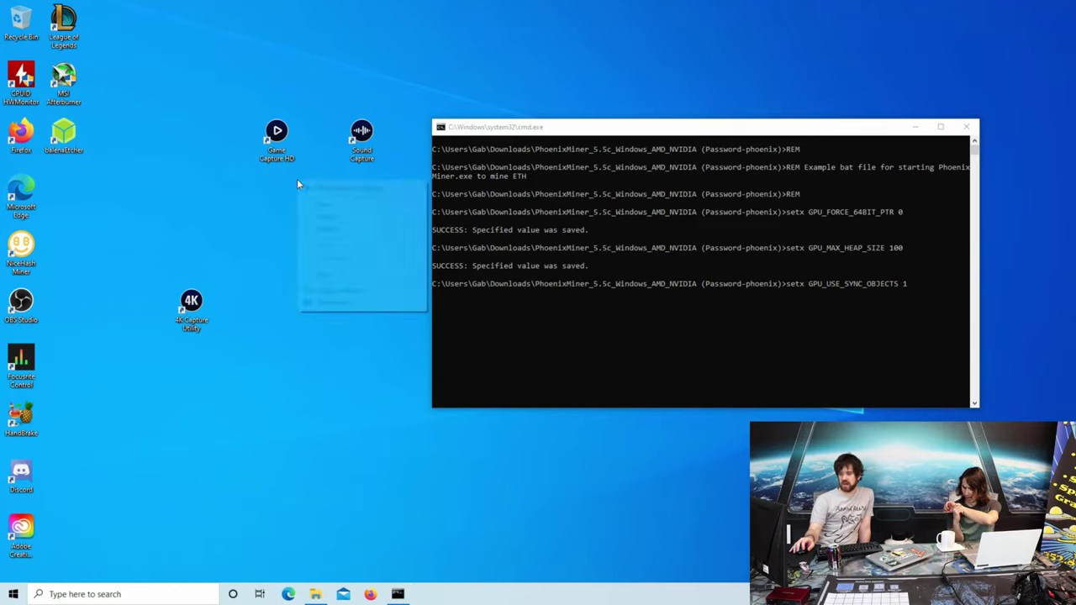
pyautogui.click(351, 188)
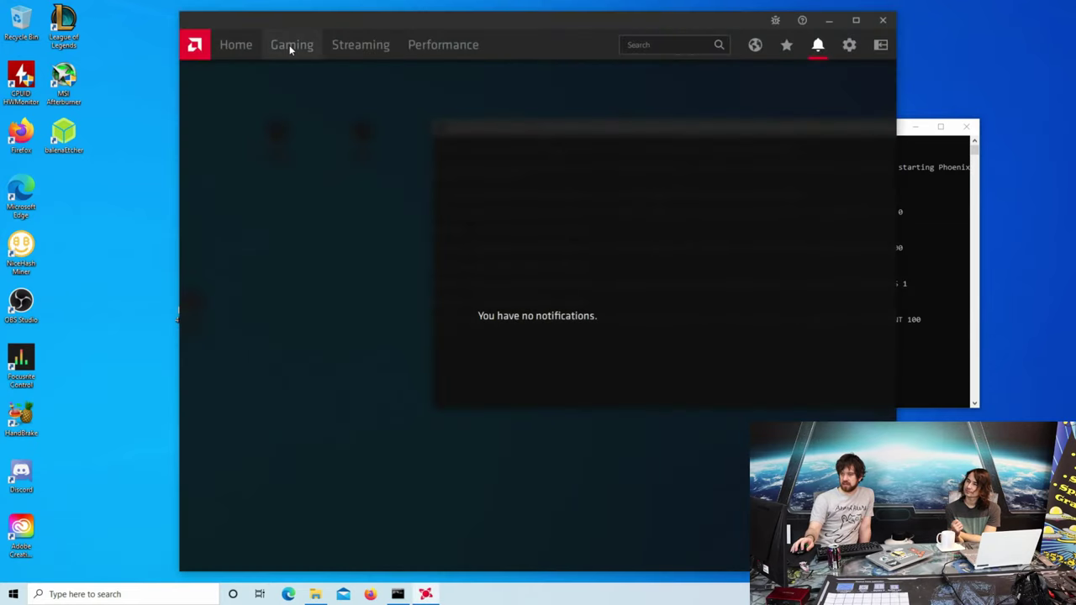
pyautogui.click(289, 46)
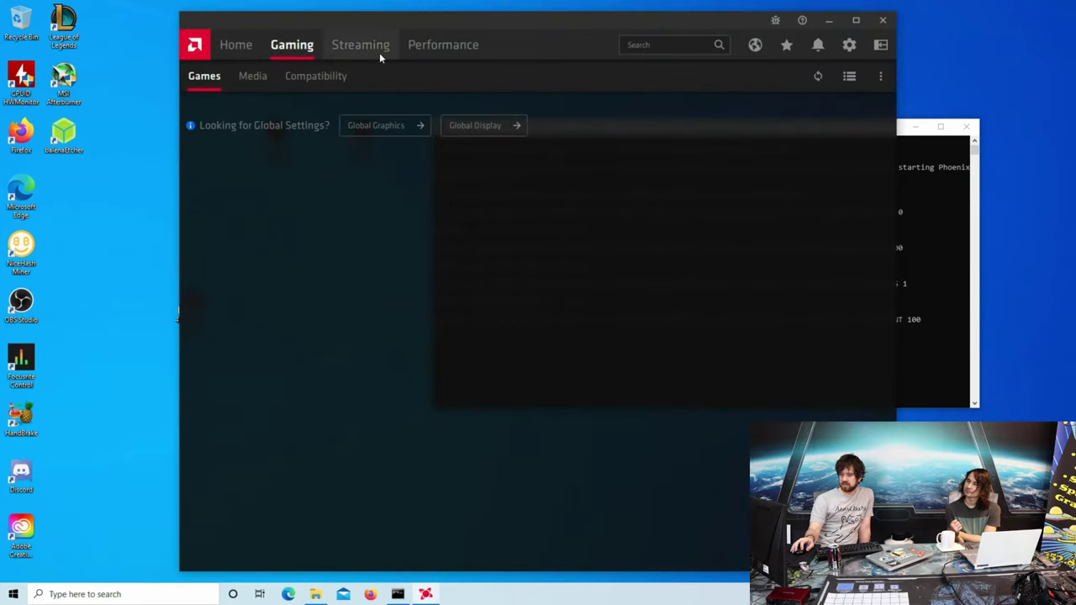
pyautogui.click(451, 49)
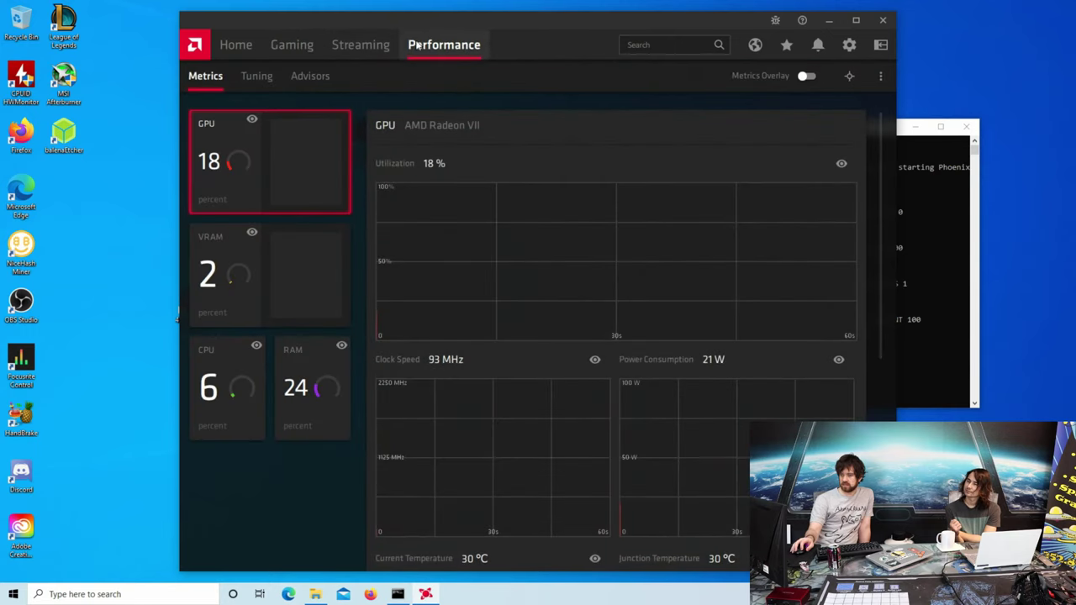
pyautogui.click(265, 83)
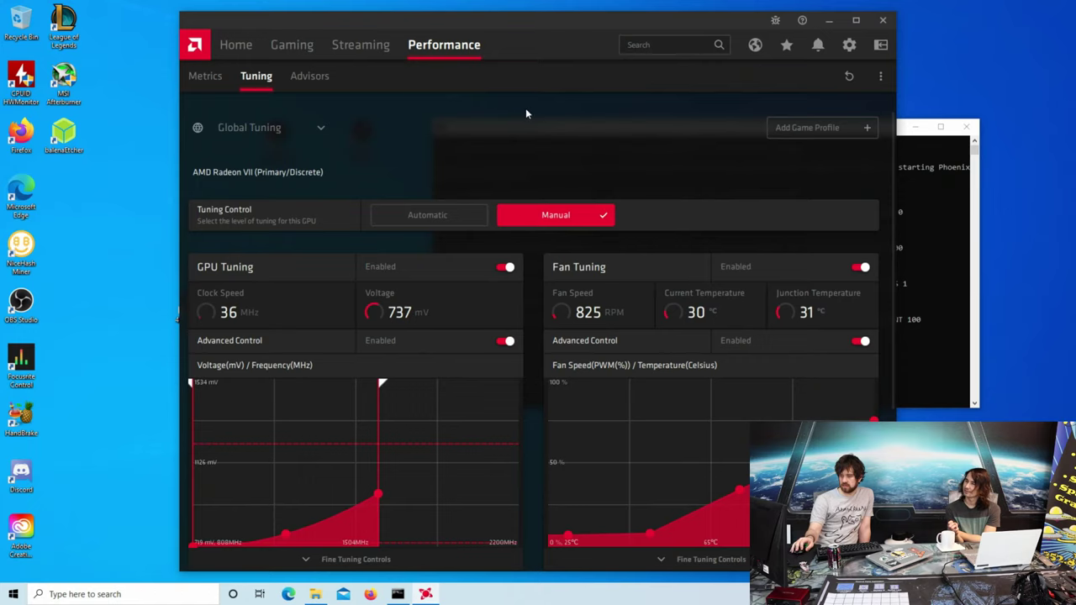
pyautogui.scroll(-3, 538, 143)
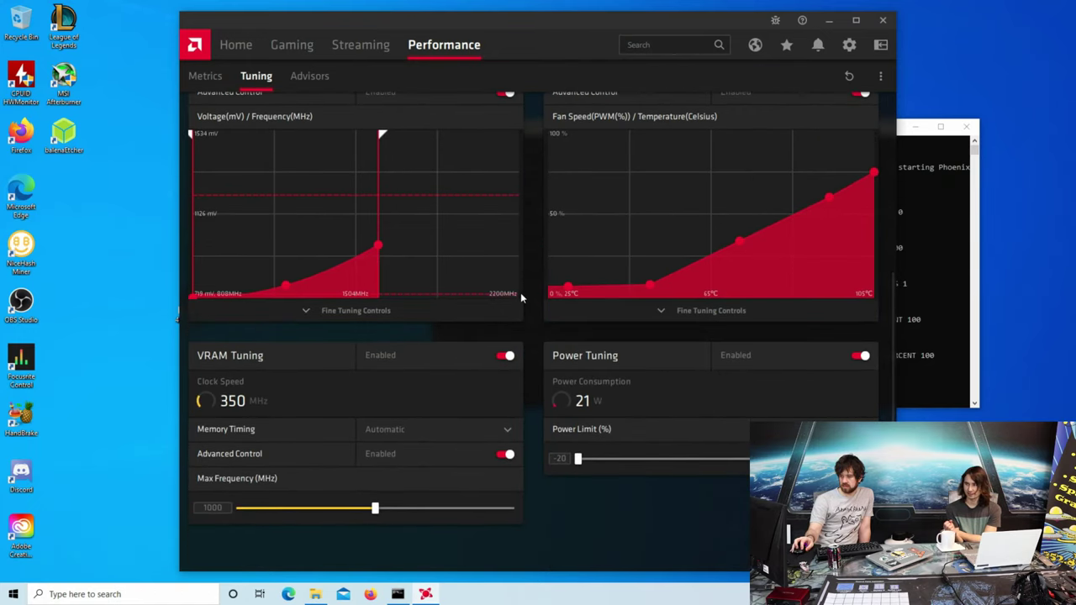
pyautogui.scroll(3, 520, 293)
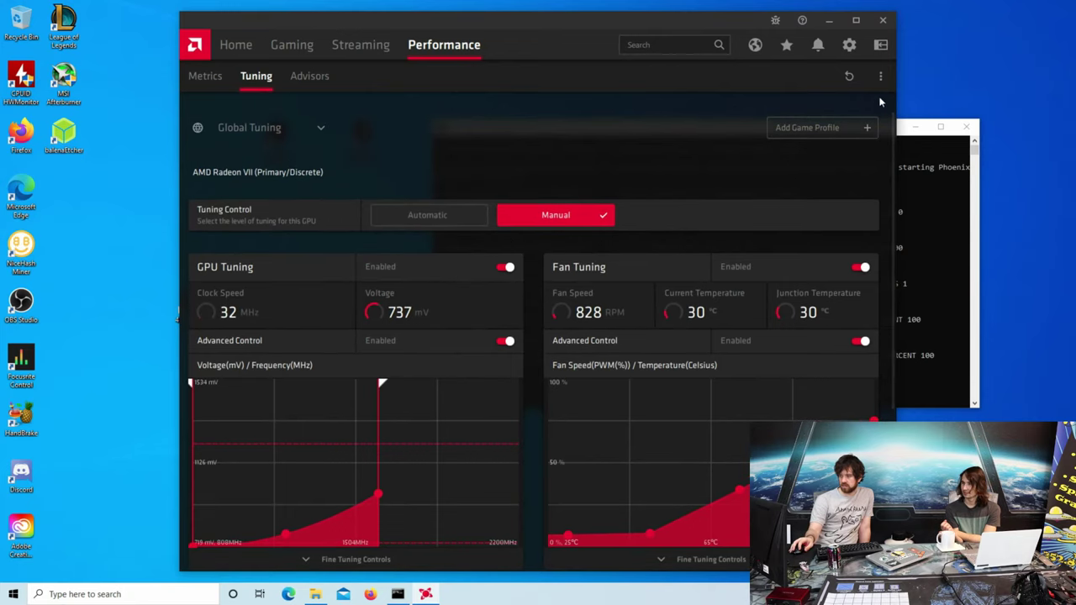
# - Glance at the tuning profile options, go Home, allow phoenixminer through the firewall, then view Gaming
pyautogui.click(881, 77)
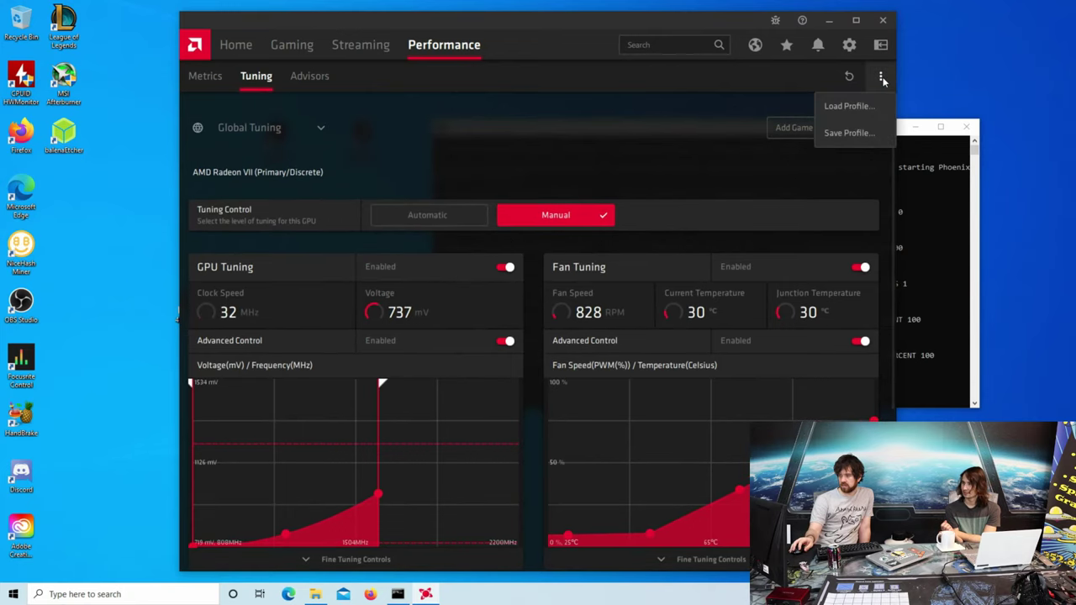
pyautogui.click(281, 65)
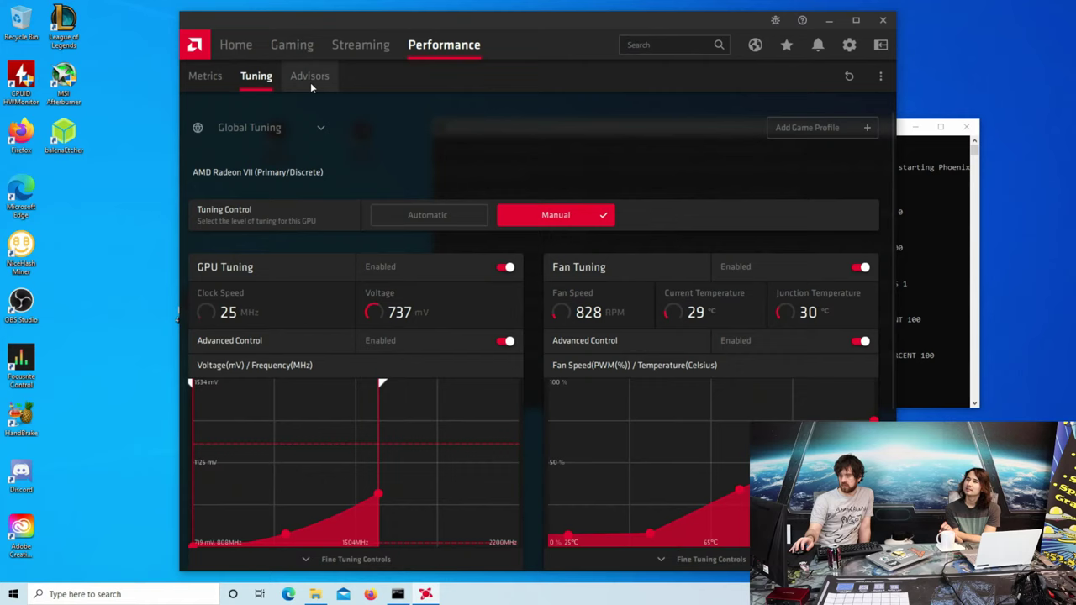
pyautogui.click(236, 44)
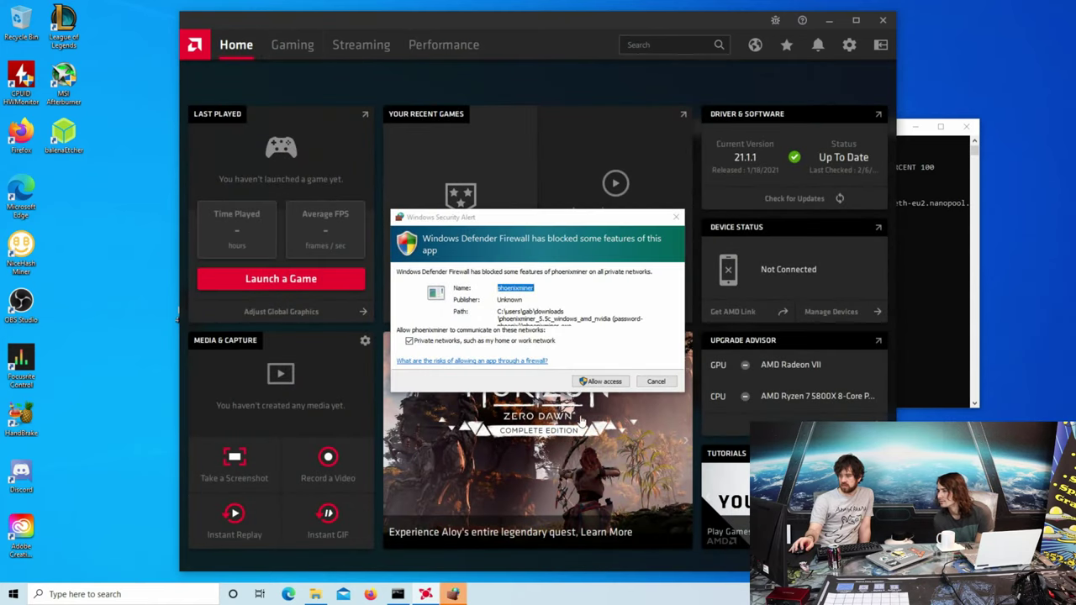
pyautogui.click(600, 381)
pyautogui.click(288, 49)
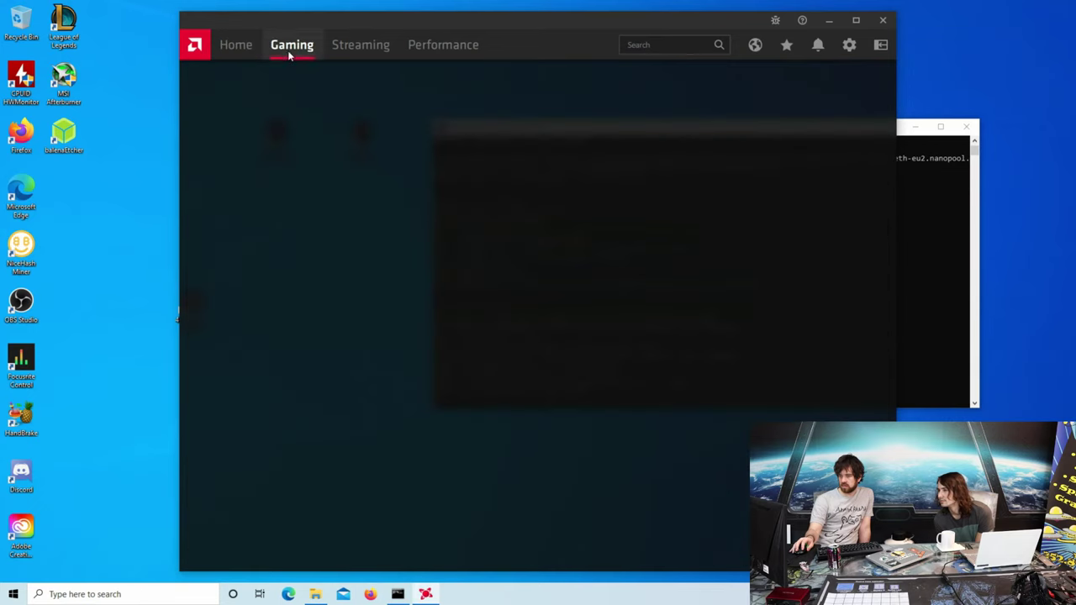
# - Open Radeon Software settings and expand the Radeon VII's full hardware details
pyautogui.click(849, 46)
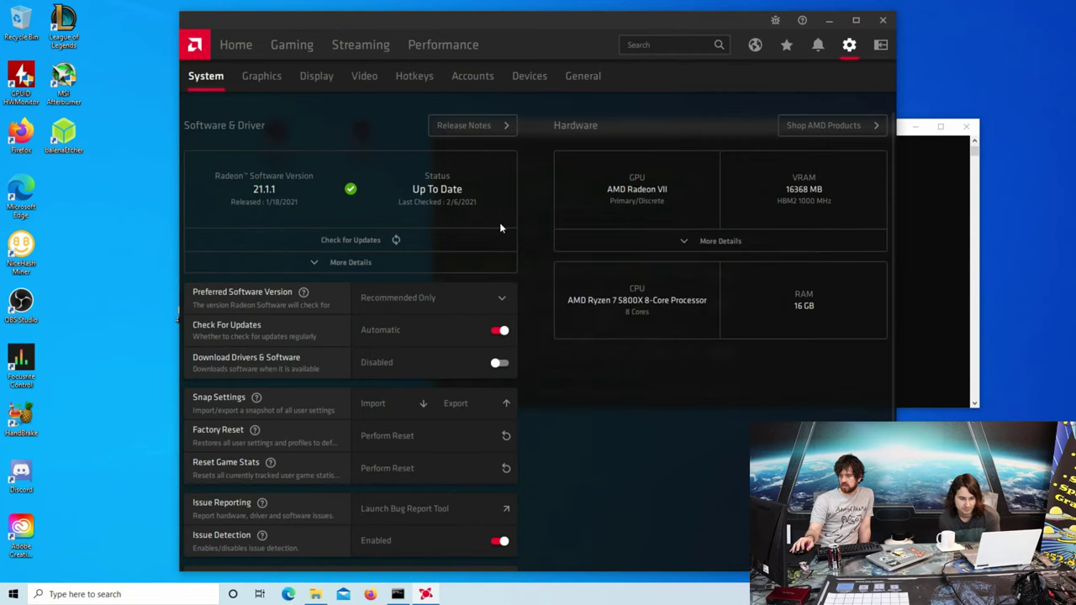
pyautogui.click(684, 242)
pyautogui.scroll(-5, 684, 249)
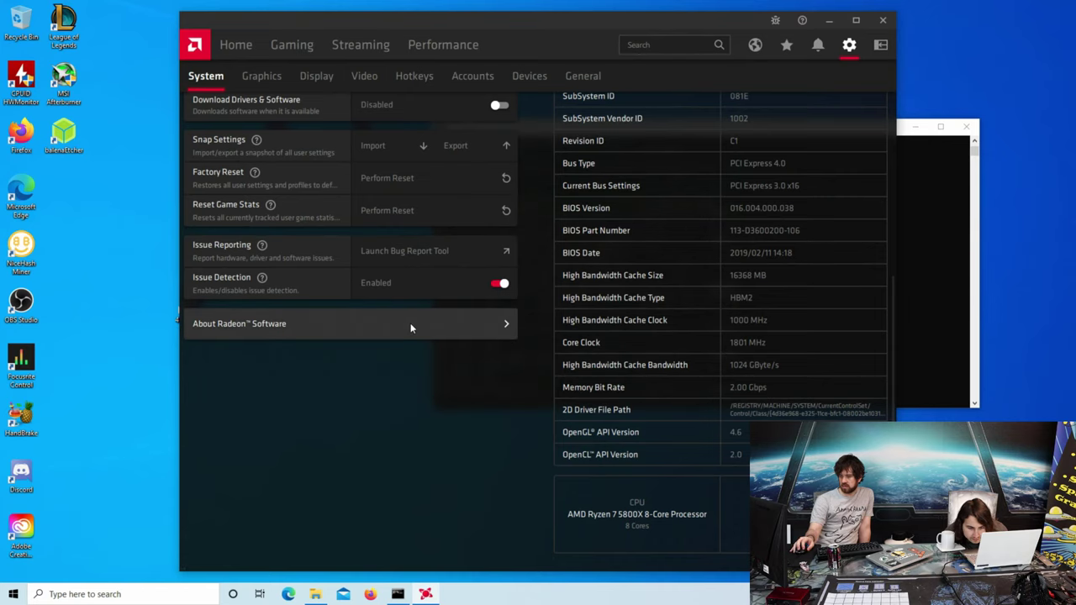
pyautogui.scroll(1, 405, 320)
pyautogui.scroll(3, 400, 314)
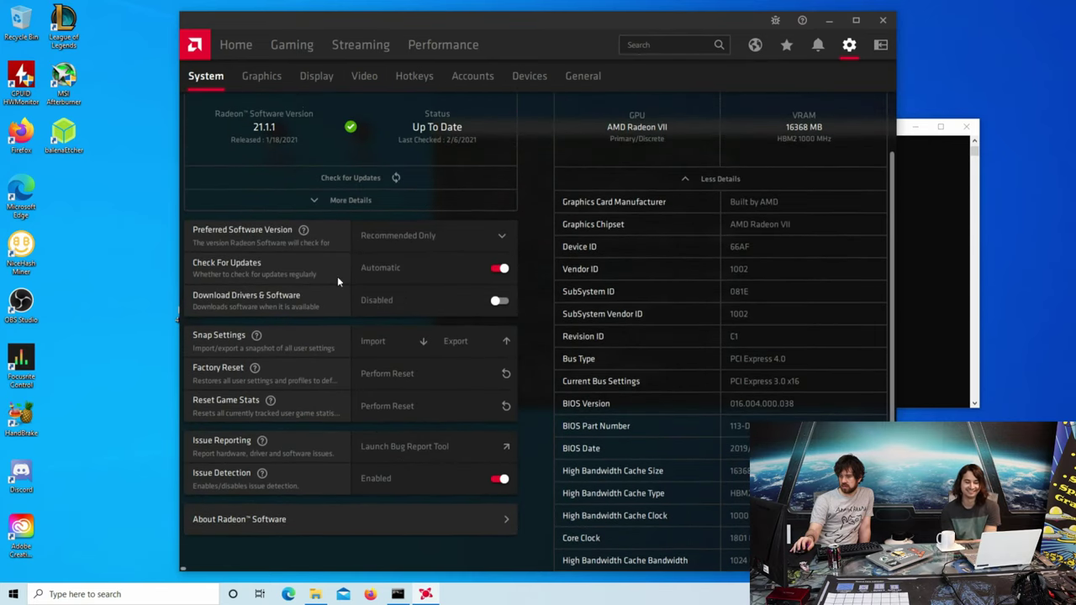
pyautogui.scroll(1, 602, 133)
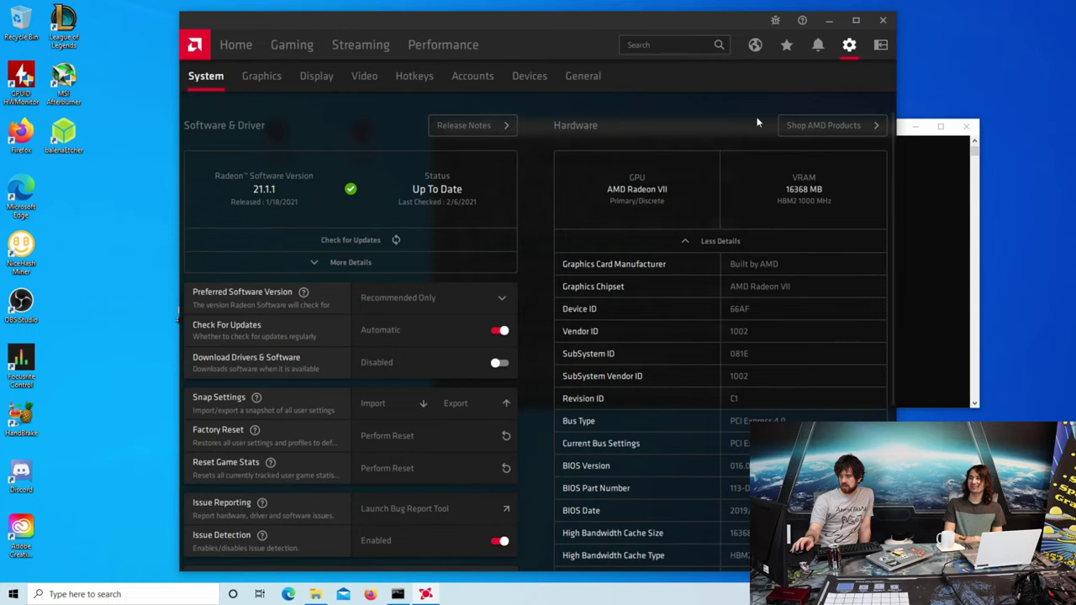
# - Browse the global Graphics settings with the Advanced options expanded
pyautogui.click(269, 78)
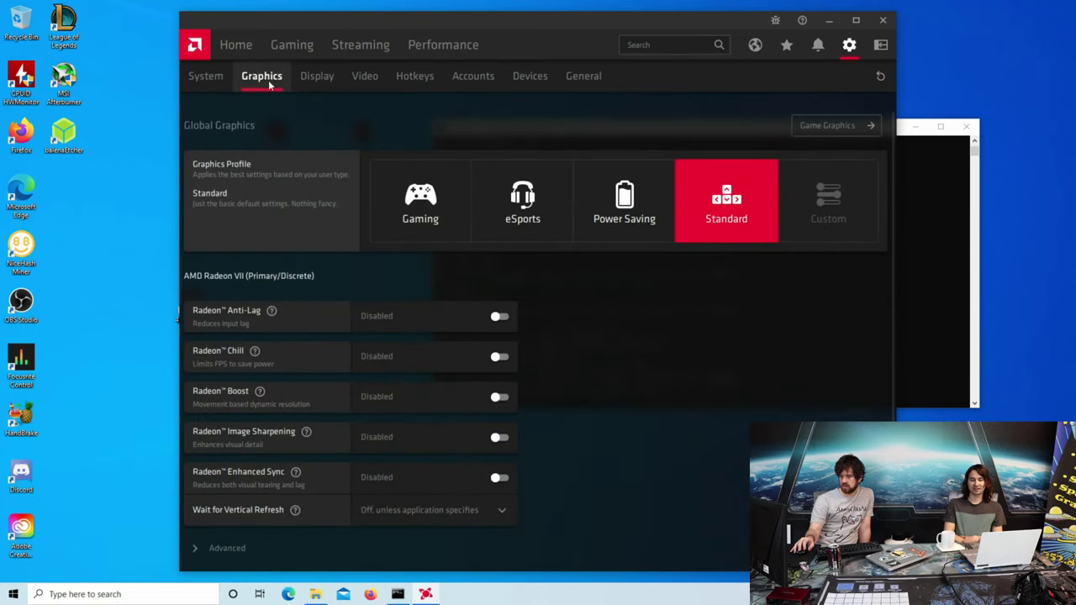
pyautogui.scroll(-1, 427, 242)
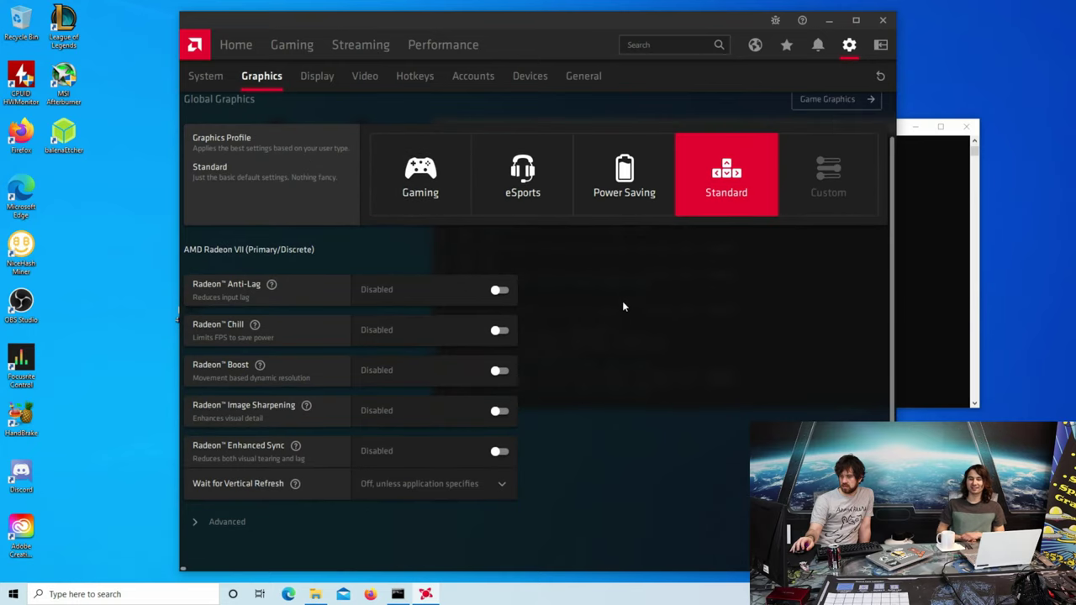
pyautogui.click(252, 526)
pyautogui.scroll(-5, 661, 468)
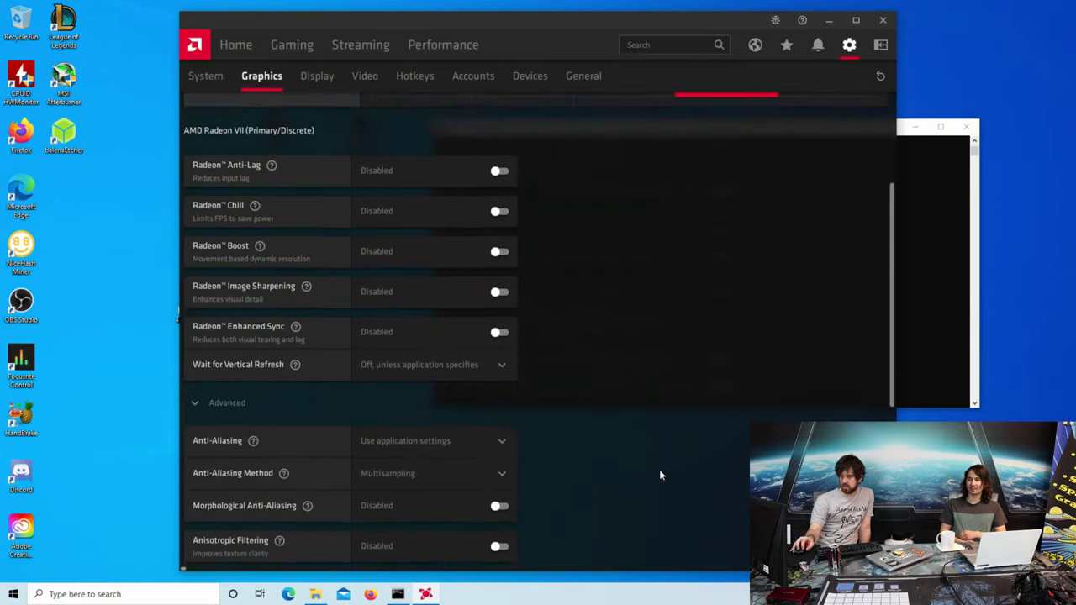
pyautogui.scroll(-2, 662, 465)
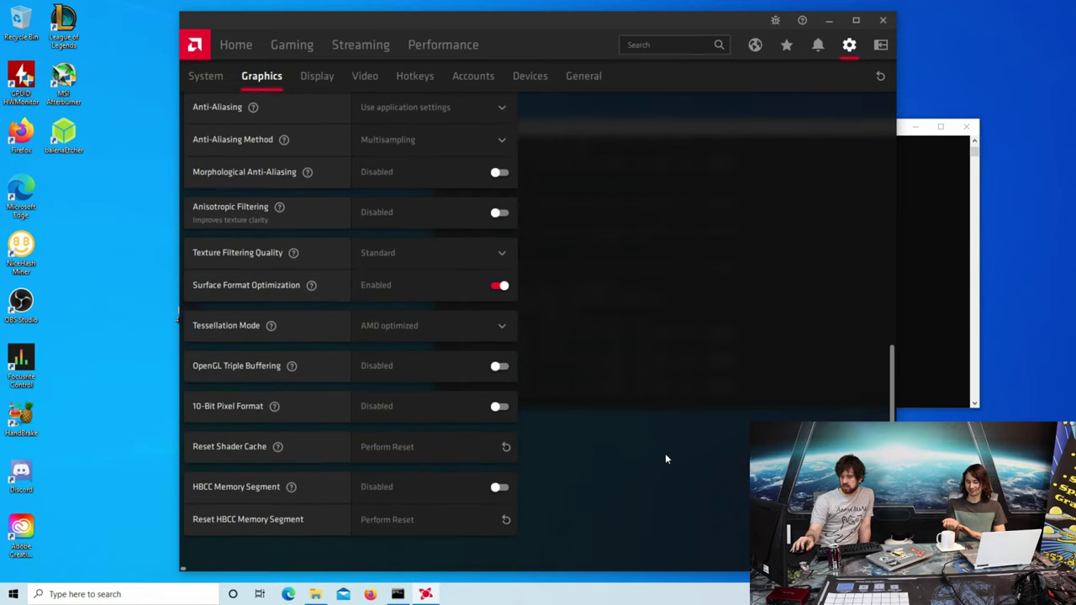
pyautogui.scroll(7, 689, 401)
pyautogui.scroll(-8, 675, 396)
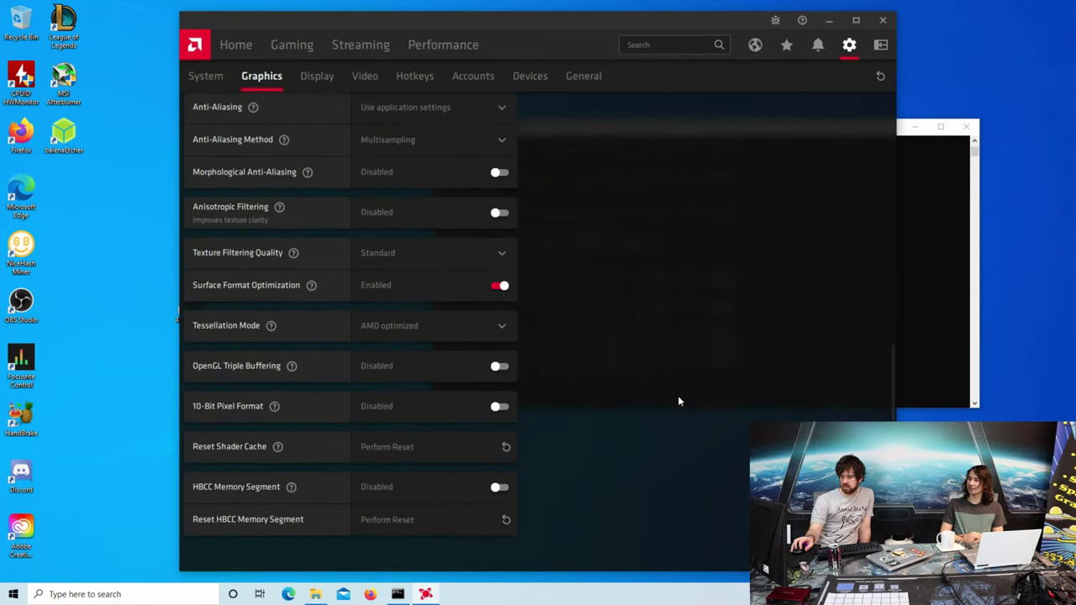
pyautogui.scroll(7, 664, 401)
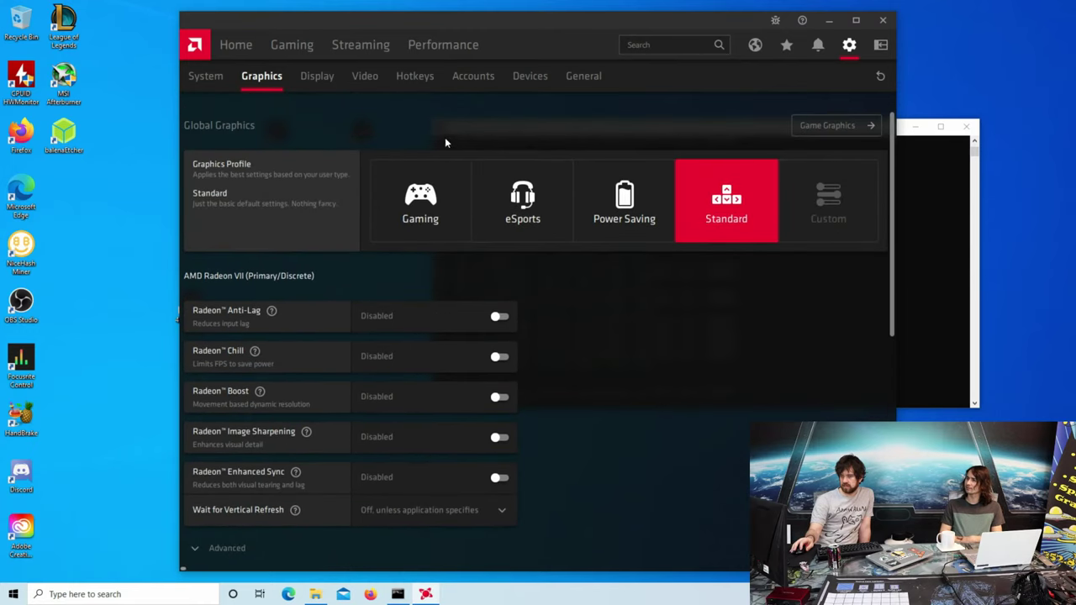
# - Look through the General settings page, then the Devices page
pyautogui.click(583, 77)
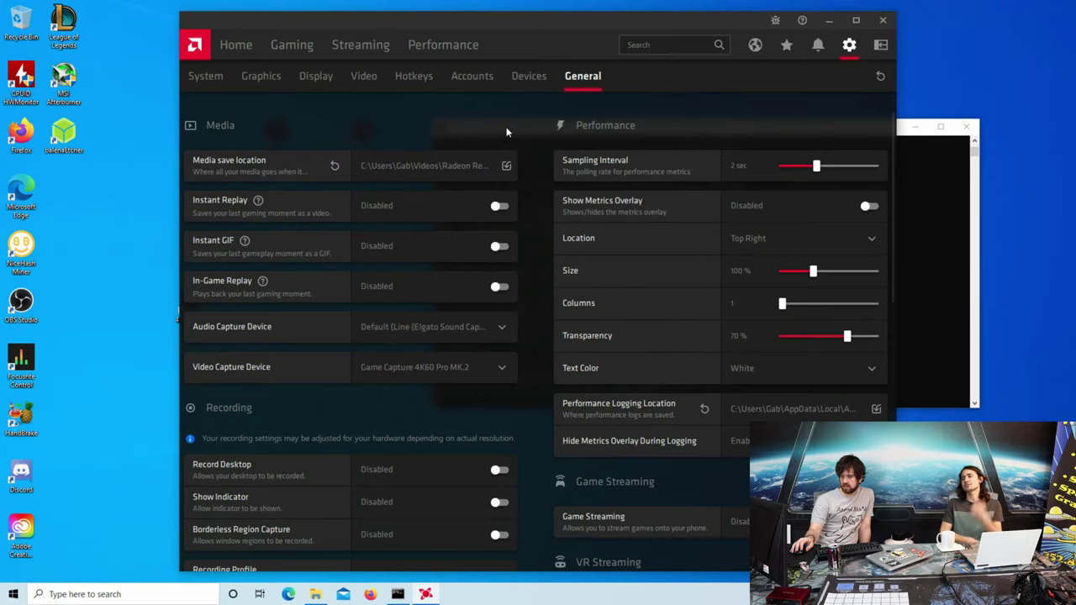
pyautogui.scroll(-3, 507, 139)
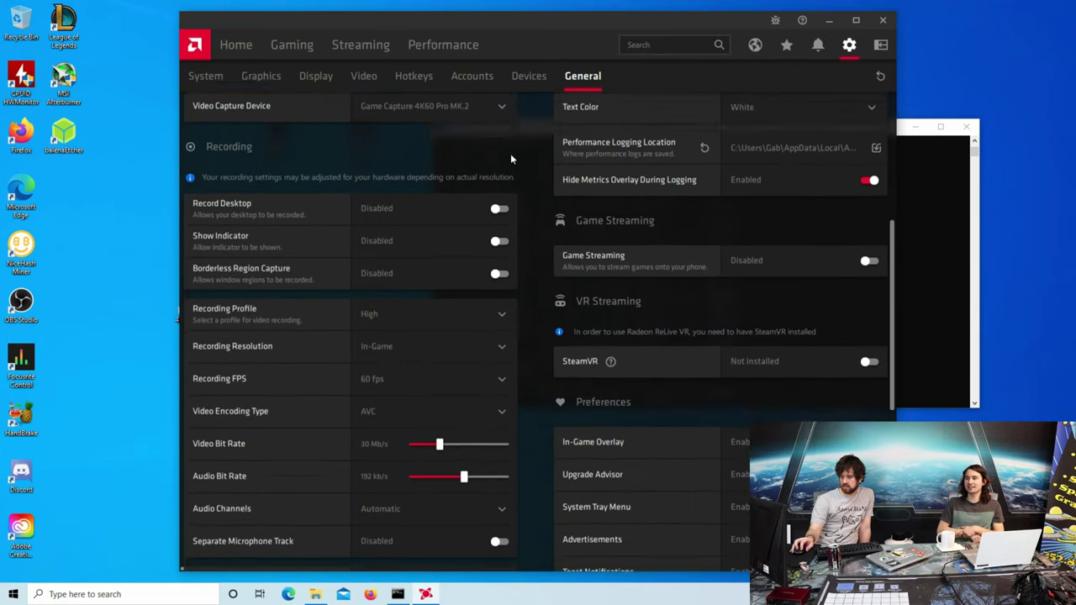
pyautogui.scroll(-5, 510, 159)
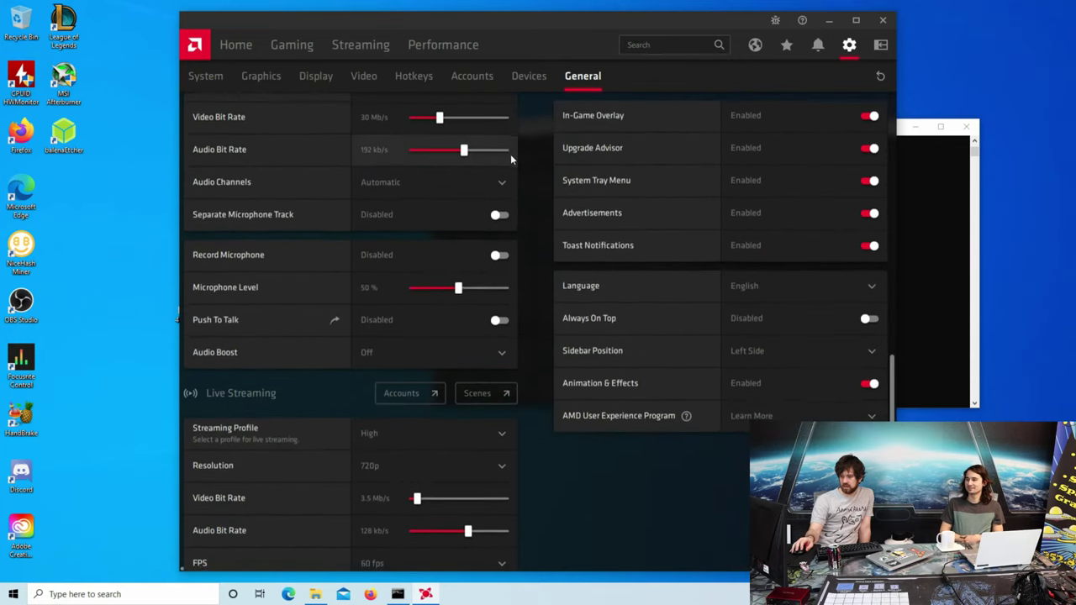
pyautogui.scroll(10, 513, 134)
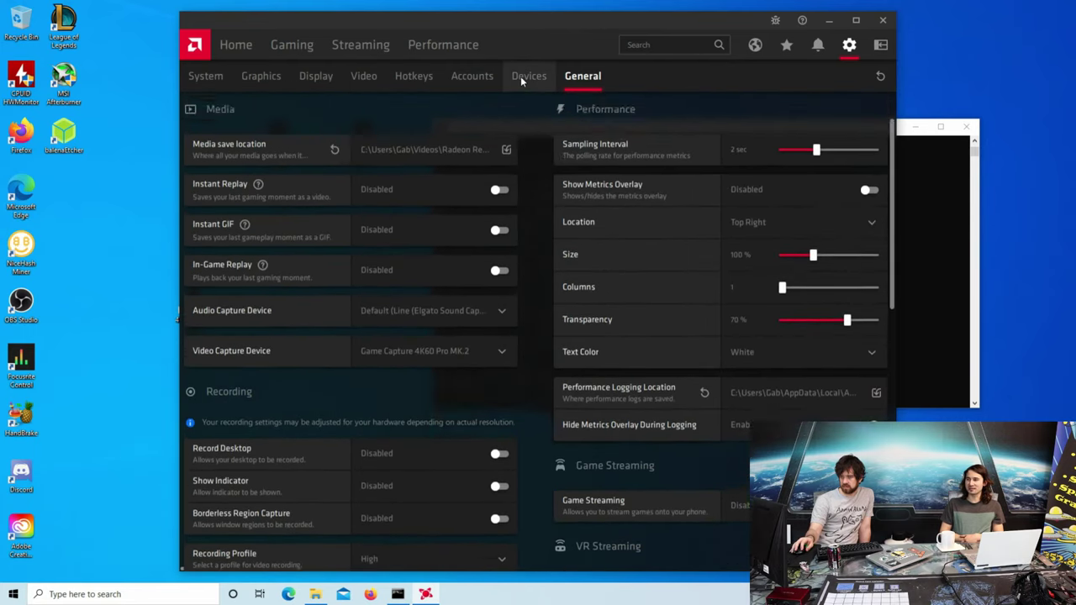
pyautogui.click(522, 81)
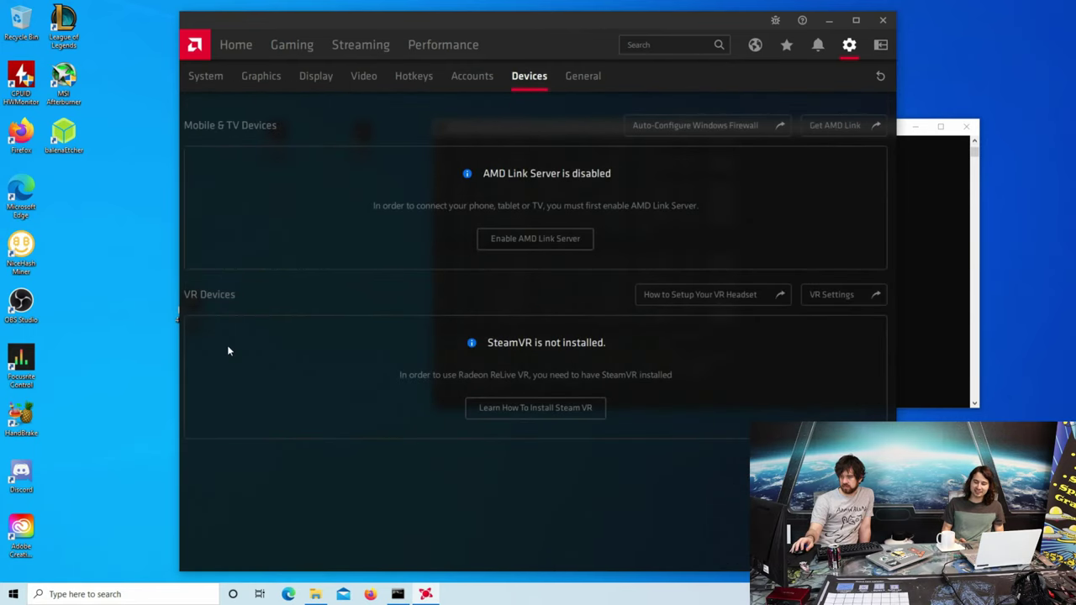
# - Bring Firefox to the front and search the web for 'radeon vii compute mode'
pyautogui.click(373, 595)
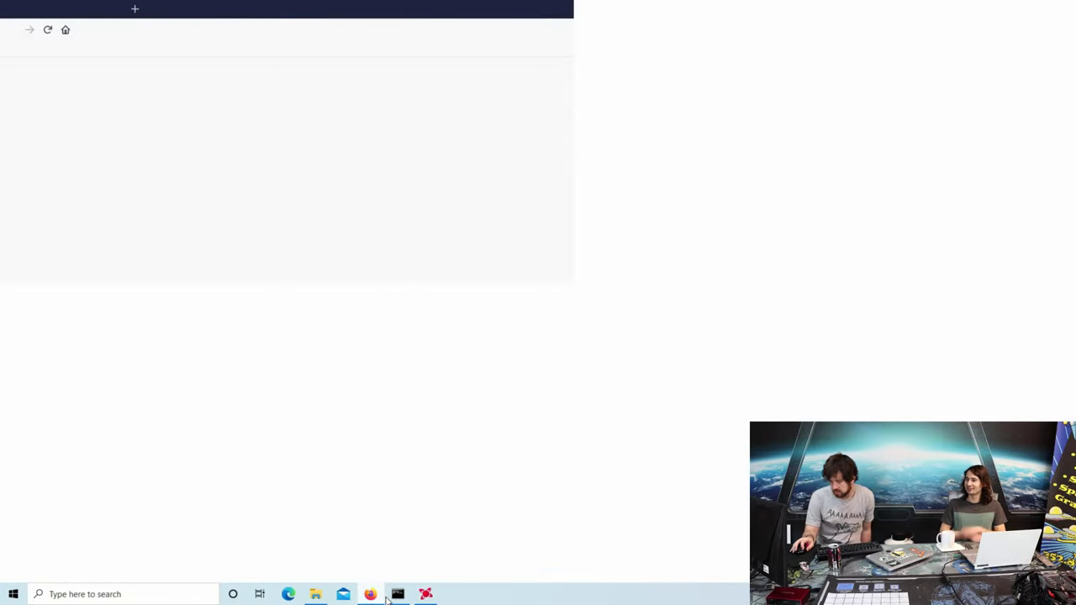
pyautogui.click(398, 595)
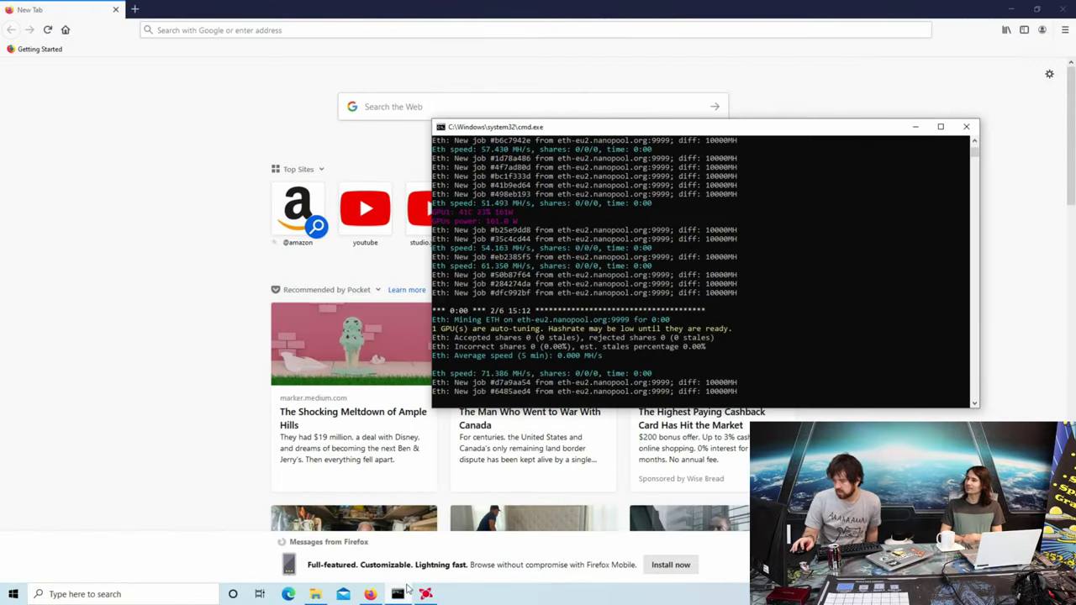
pyautogui.click(91, 287)
pyautogui.hotkey('ctrl', 'l')
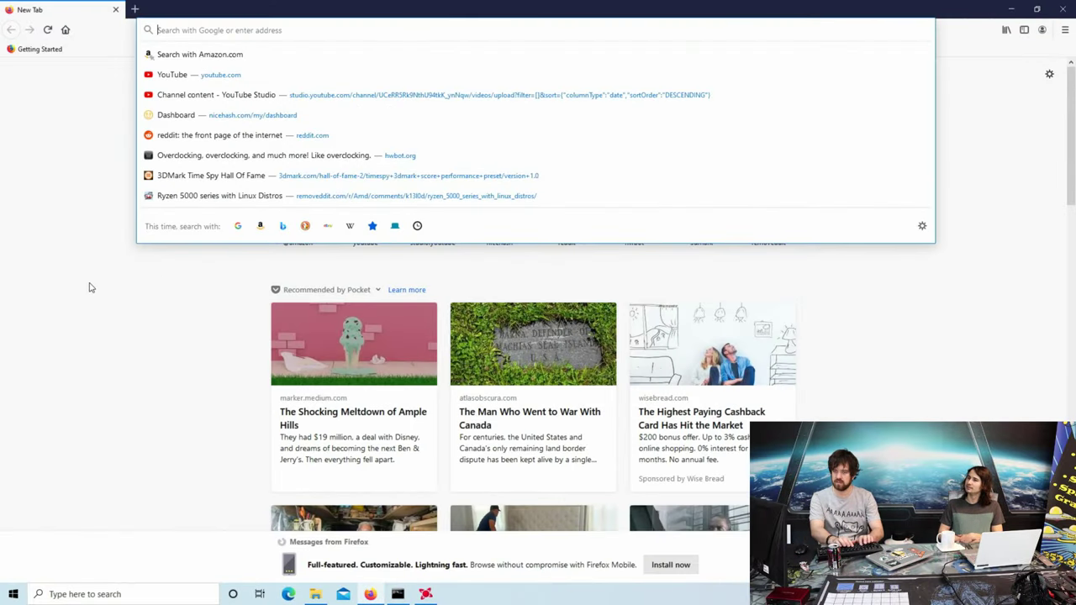
pyautogui.write('radeon compute mod')
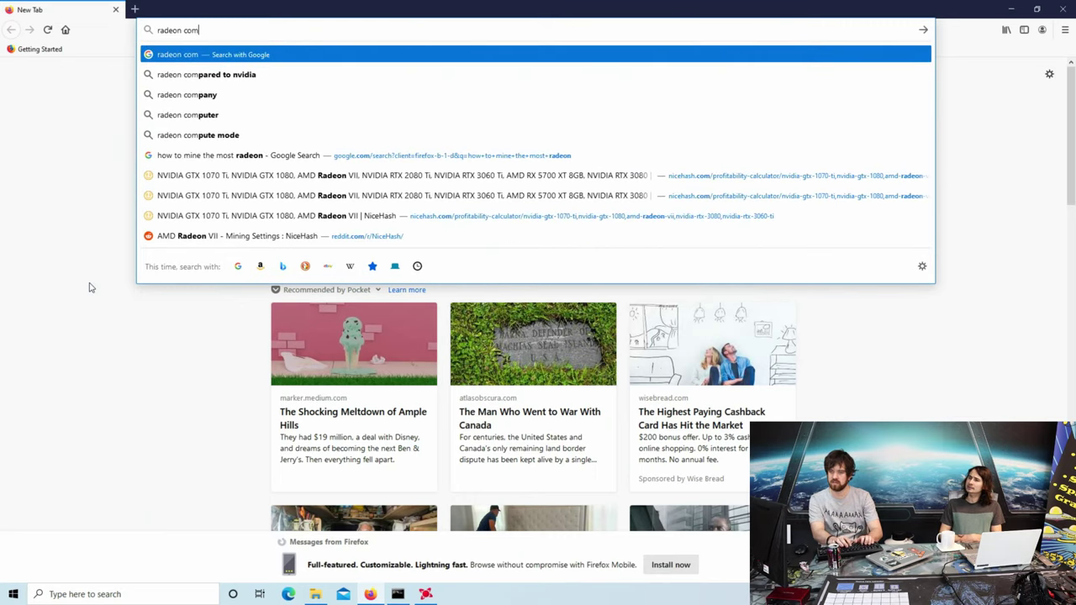
pyautogui.press('BackSpace')
pyautogui.press('BackSpace')
pyautogui.press('BackSpace')
pyautogui.press('BackSpace')
pyautogui.press('BackSpace')
pyautogui.press('BackSpace')
pyautogui.press('BackSpace')
pyautogui.press('BackSpace')
pyautogui.press('BackSpace')
pyautogui.press('BackSpace')
pyautogui.press('BackSpace')
pyautogui.press('BackSpace')
pyautogui.press('BackSpace')
pyautogui.press('BackSpace')
pyautogui.press('BackSpace')
pyautogui.press('BackSpace')
pyautogui.press('BackSpace')
pyautogui.press('BackSpace')
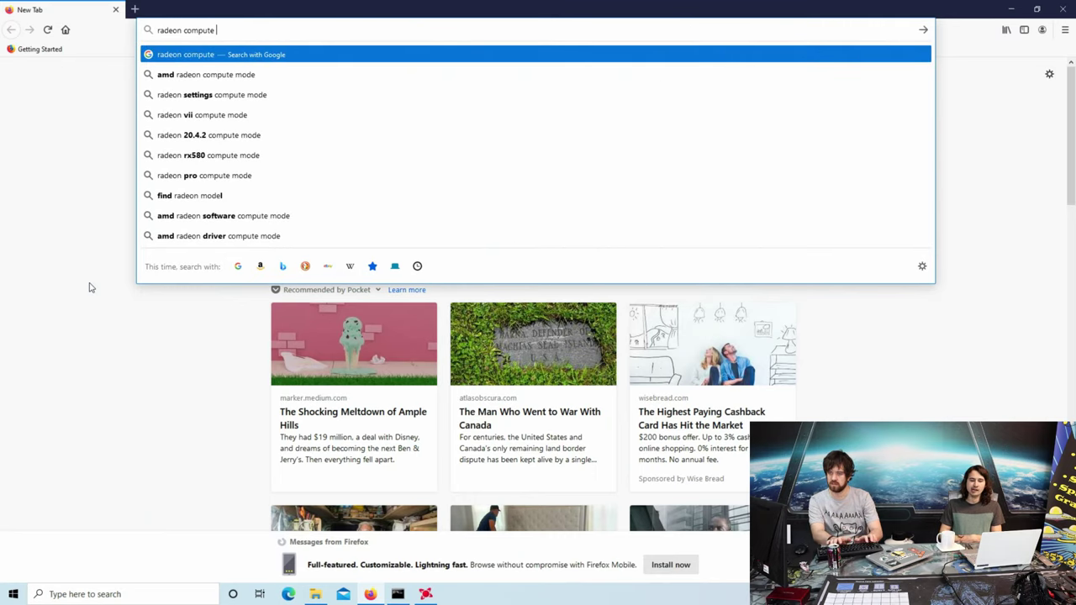
pyautogui.write('rea')
pyautogui.press('BackSpace')
pyautogui.press('BackSpace')
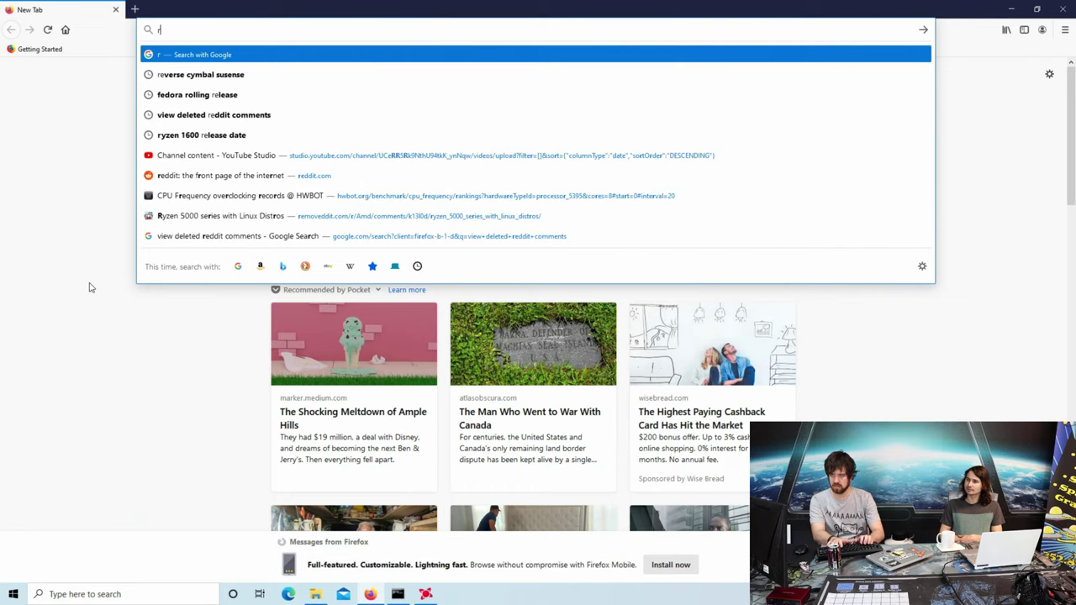
pyautogui.write('adeon vii com')
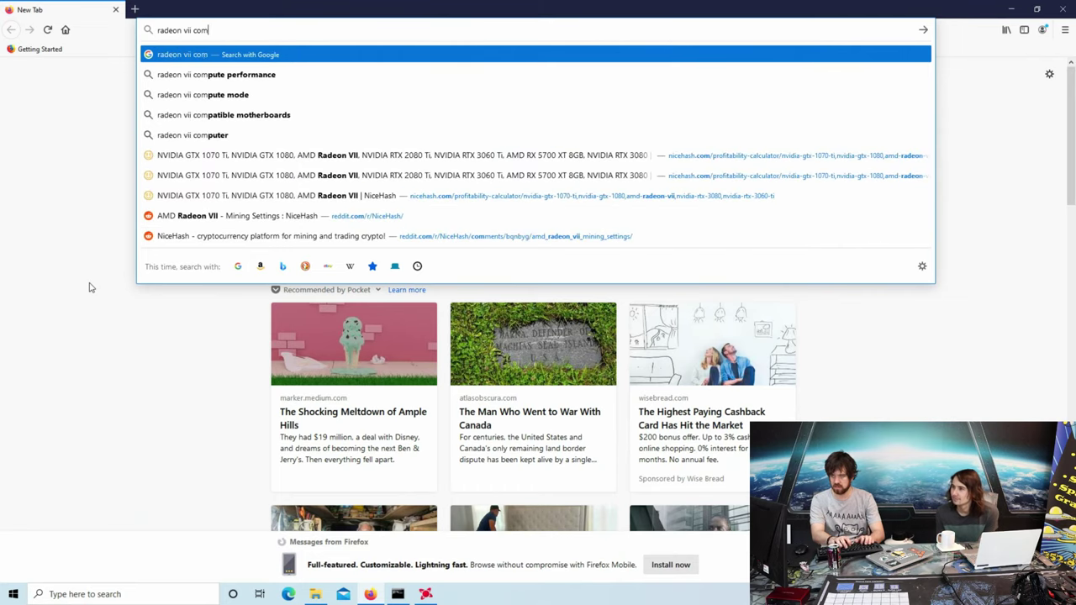
pyautogui.write('pute mode')
pyautogui.press('Return')
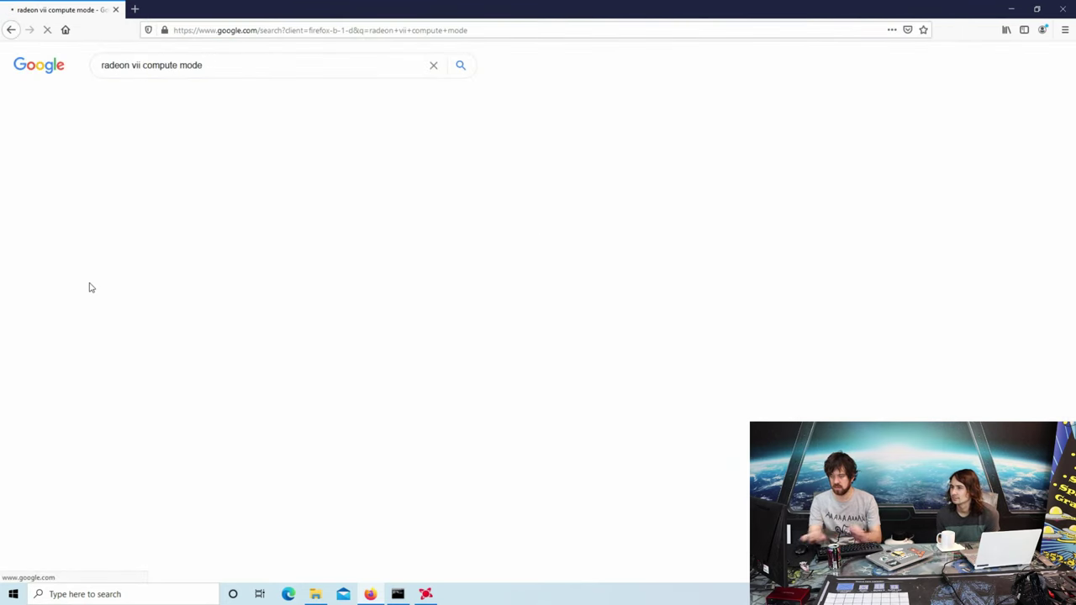
# - Open the AMD Community thread on Radeon VII compute workloads and read through its replies
pyautogui.click(202, 160)
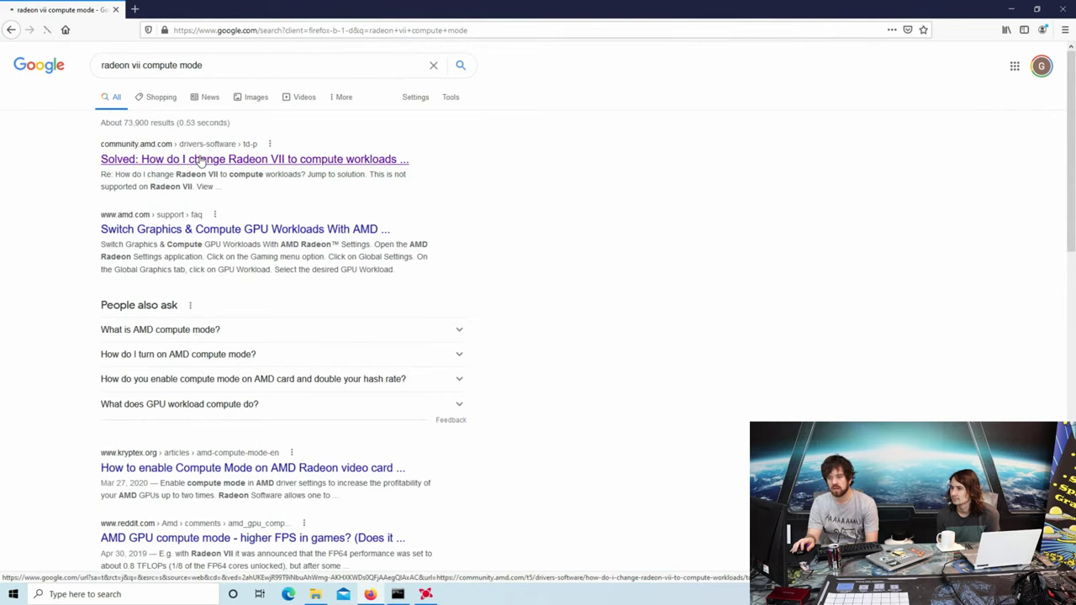
pyautogui.scroll(-4, 299, 345)
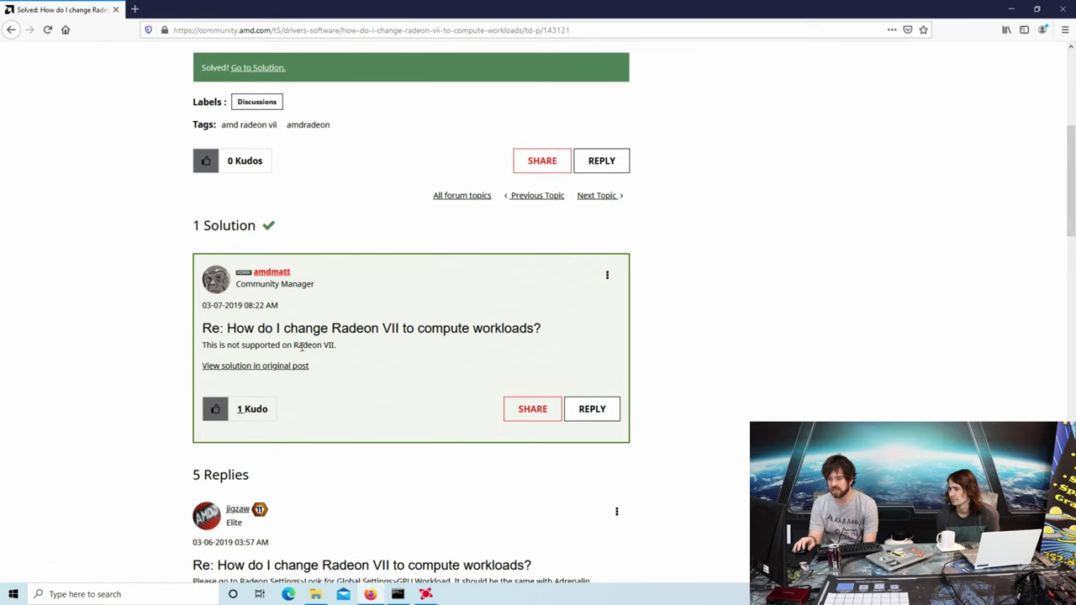
pyautogui.scroll(-2, 323, 344)
pyautogui.scroll(-2, 338, 344)
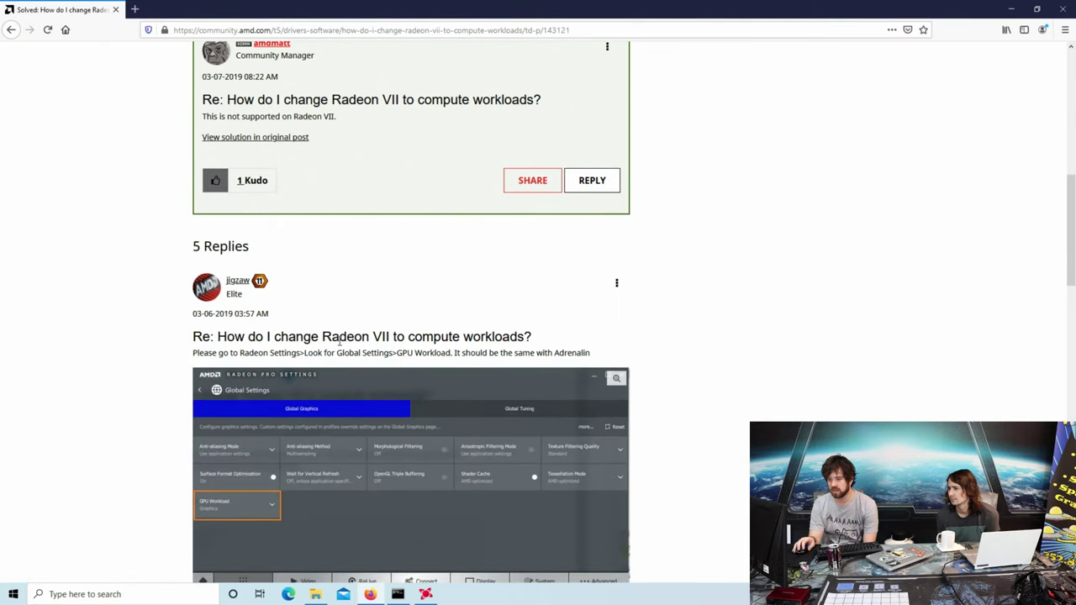
pyautogui.scroll(-1, 339, 341)
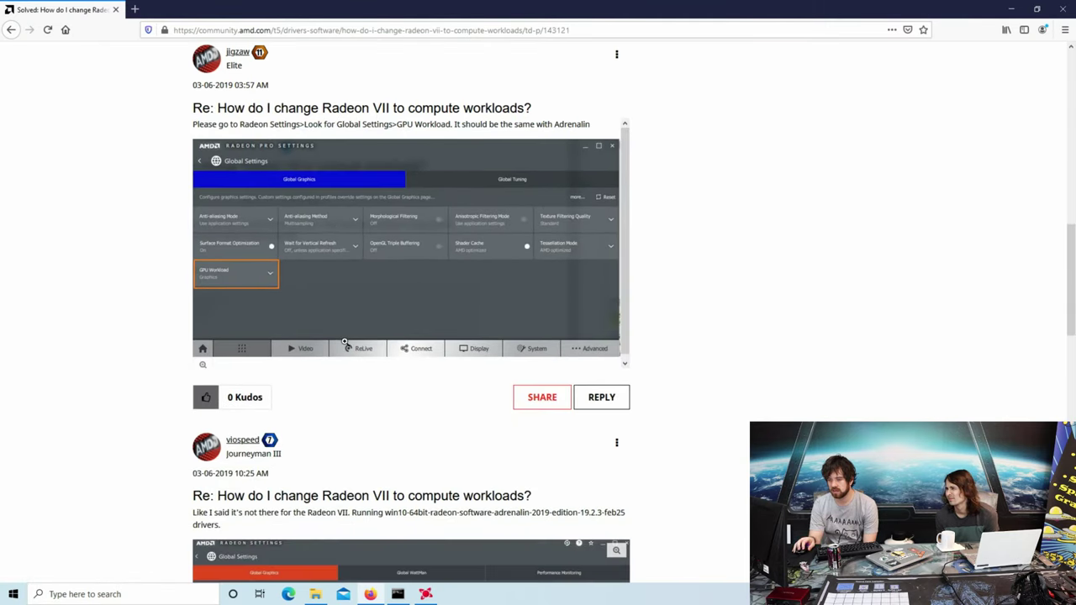
pyautogui.scroll(-1, 344, 344)
pyautogui.scroll(-2, 344, 345)
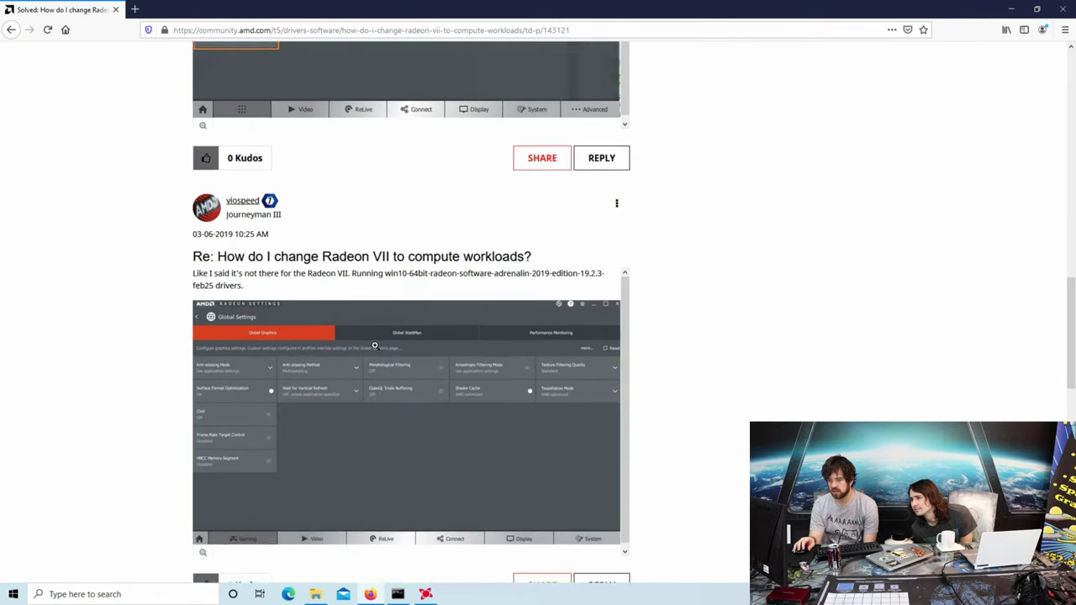
pyautogui.scroll(-4, 397, 345)
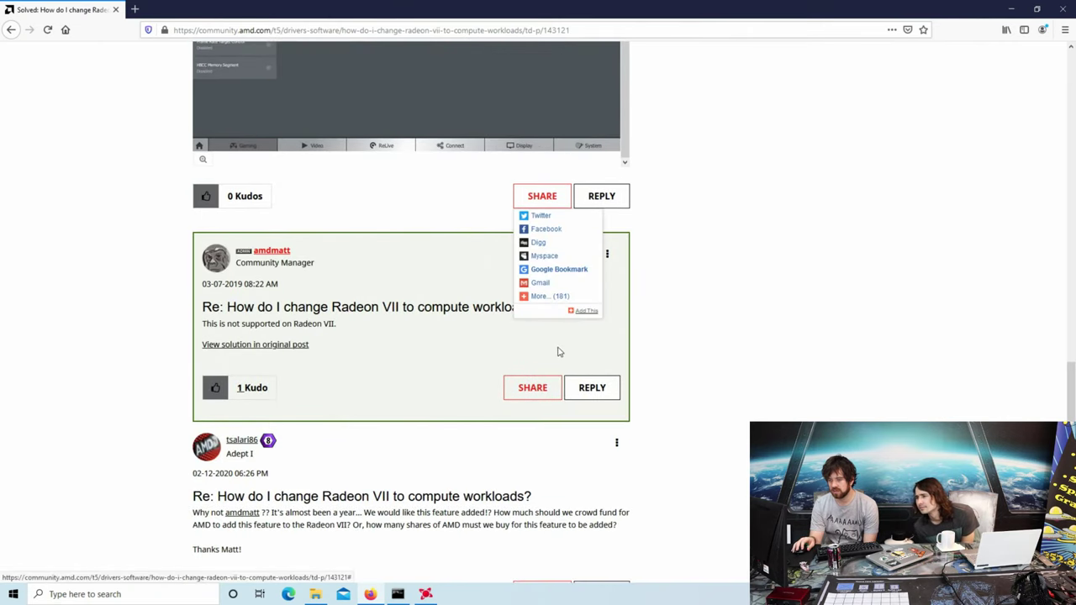
pyautogui.scroll(-3, 422, 338)
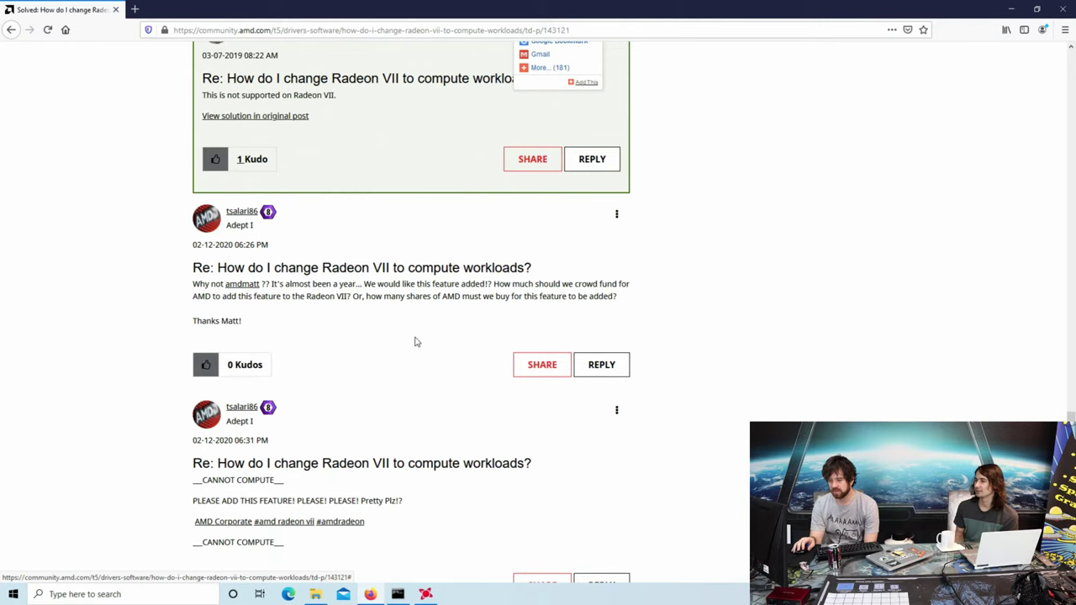
pyautogui.scroll(10, 440, 365)
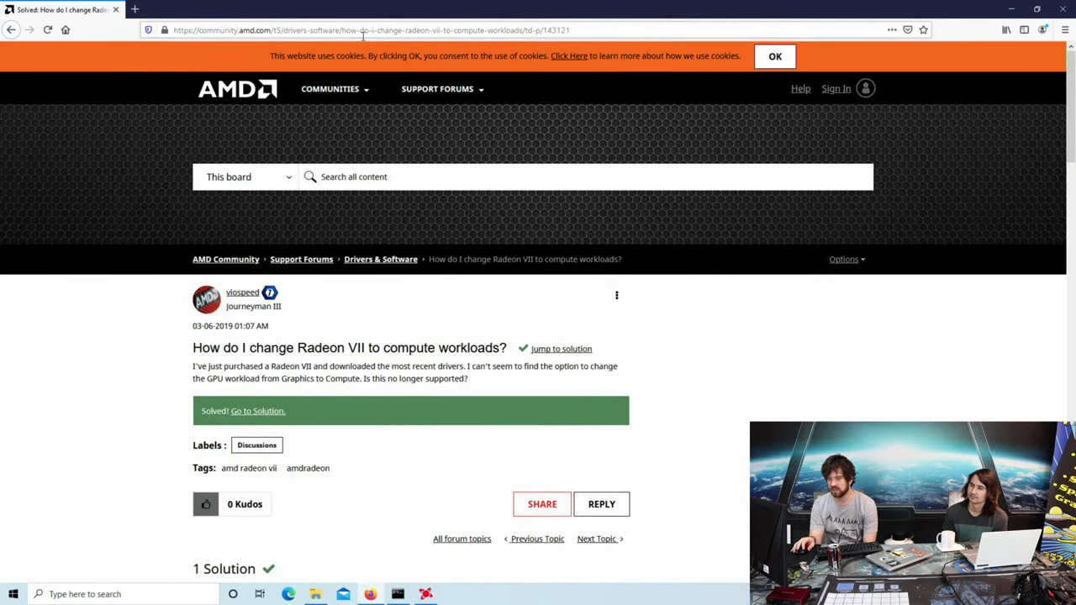
pyautogui.click(367, 30)
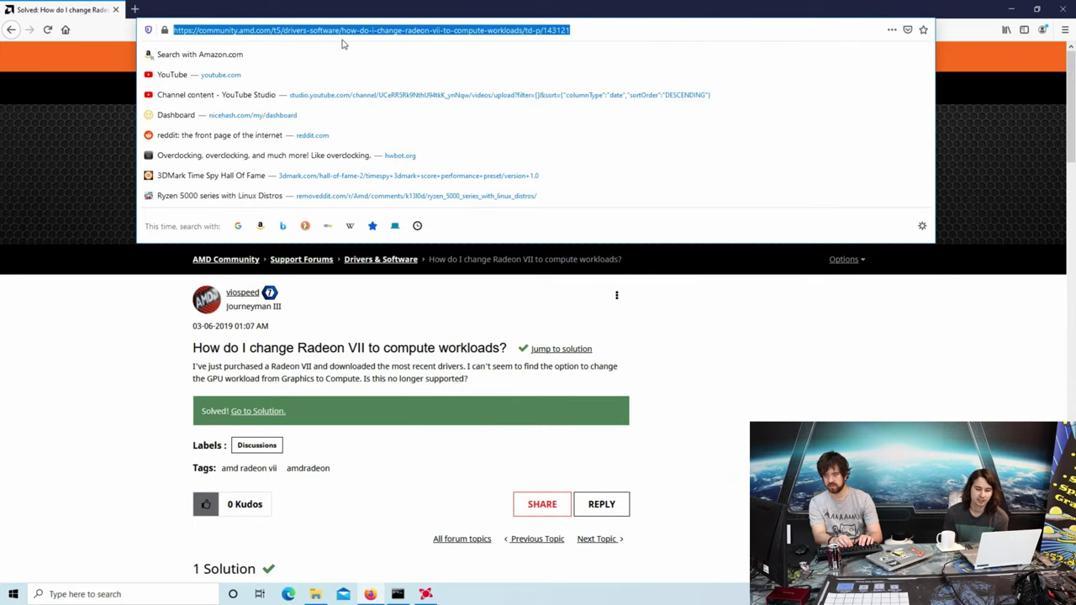
# - Search 'teamredminer' and download teamredminer-v0.8.1-win.zip from the GitHub releases page
pyautogui.write('teamredm')
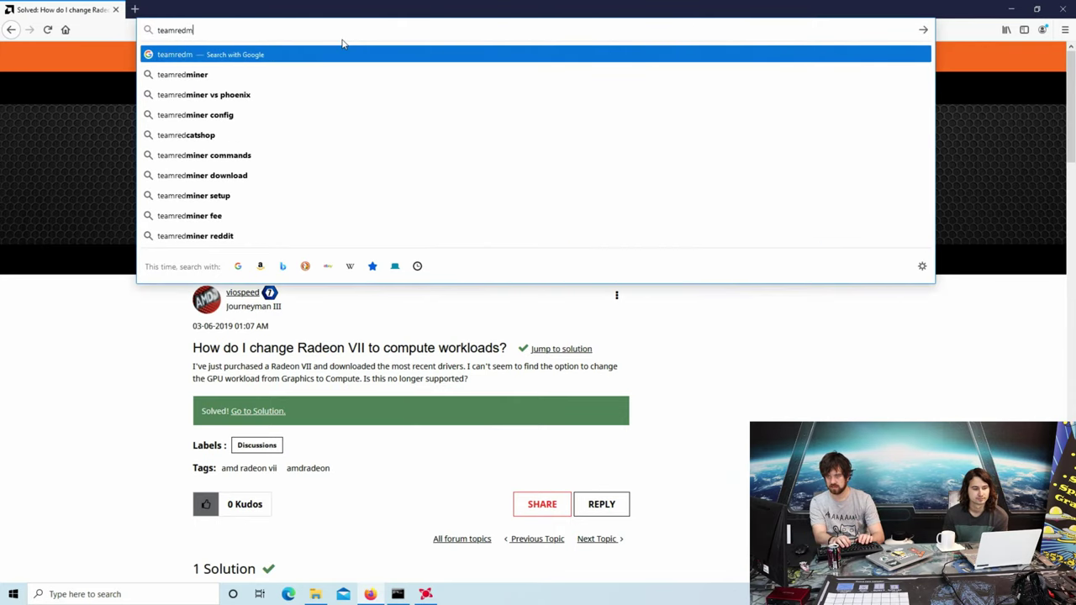
pyautogui.write('iner')
pyautogui.press('Return')
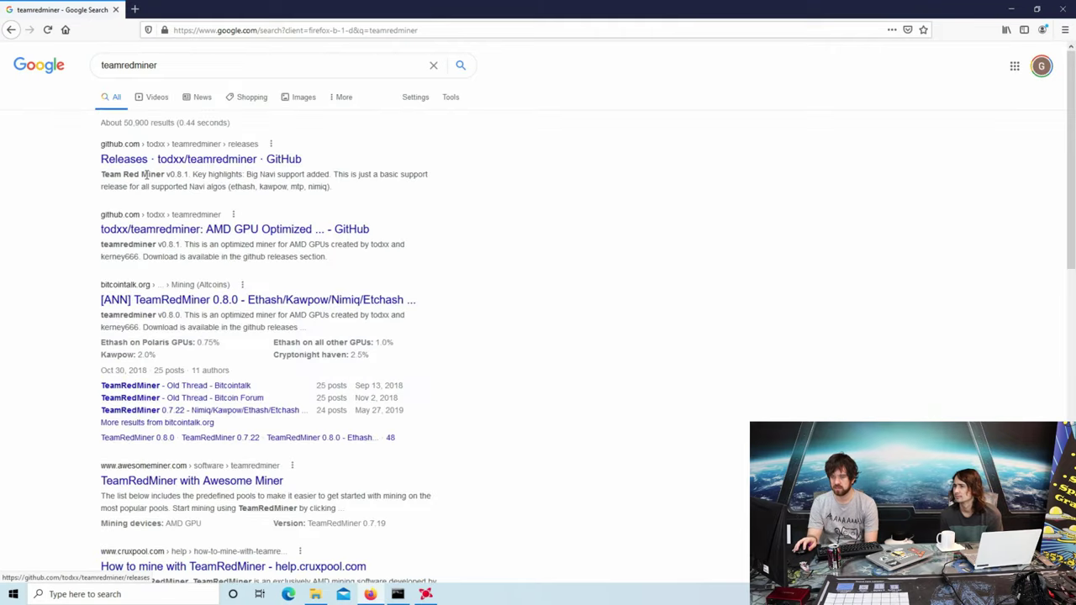
pyautogui.click(146, 161)
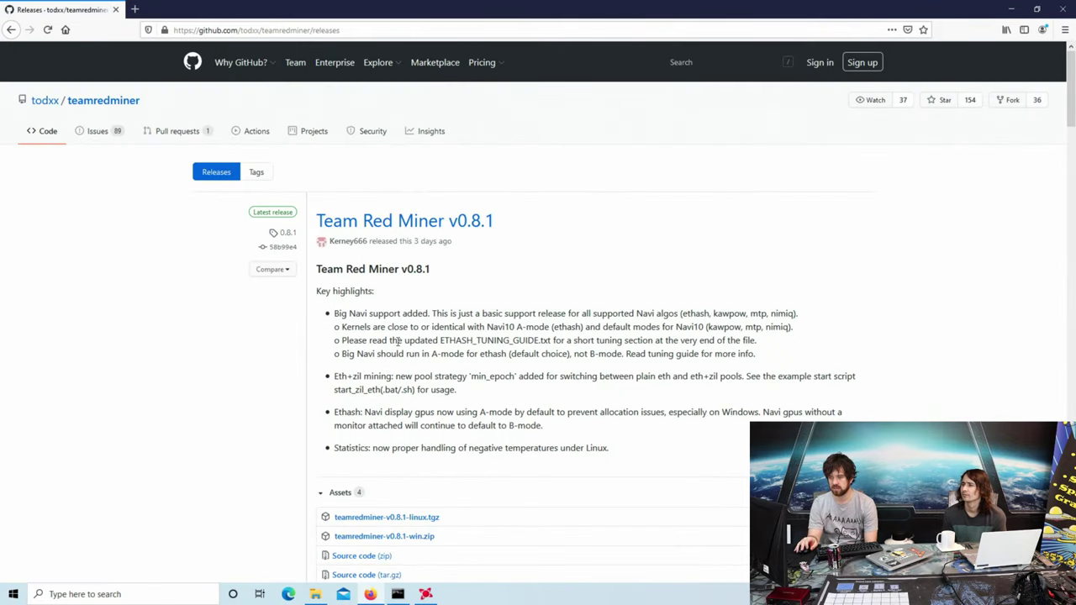
pyautogui.scroll(-3, 398, 340)
pyautogui.click(403, 368)
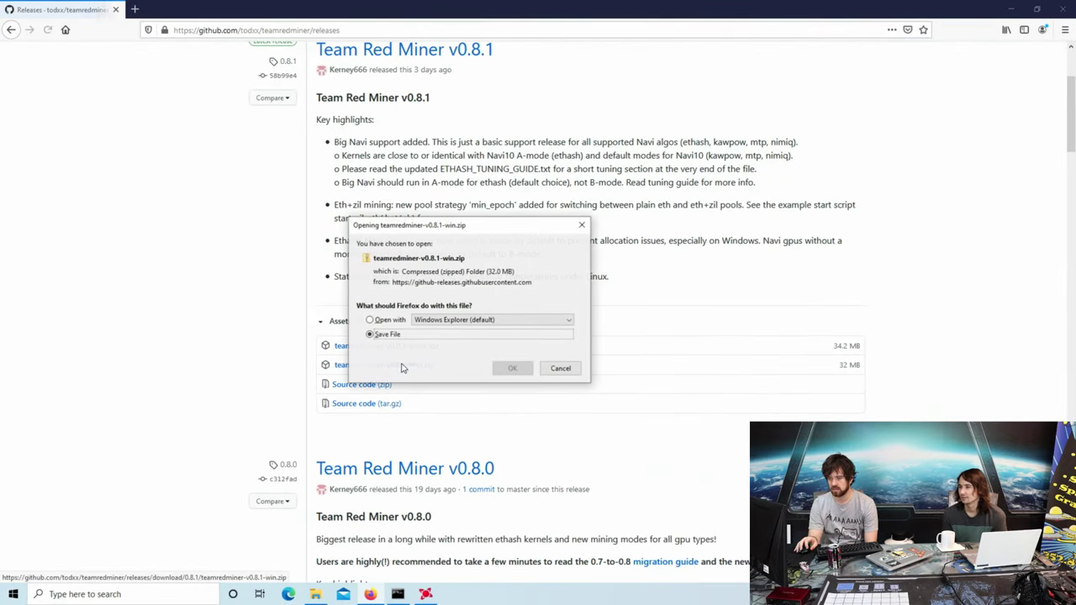
pyautogui.click(512, 369)
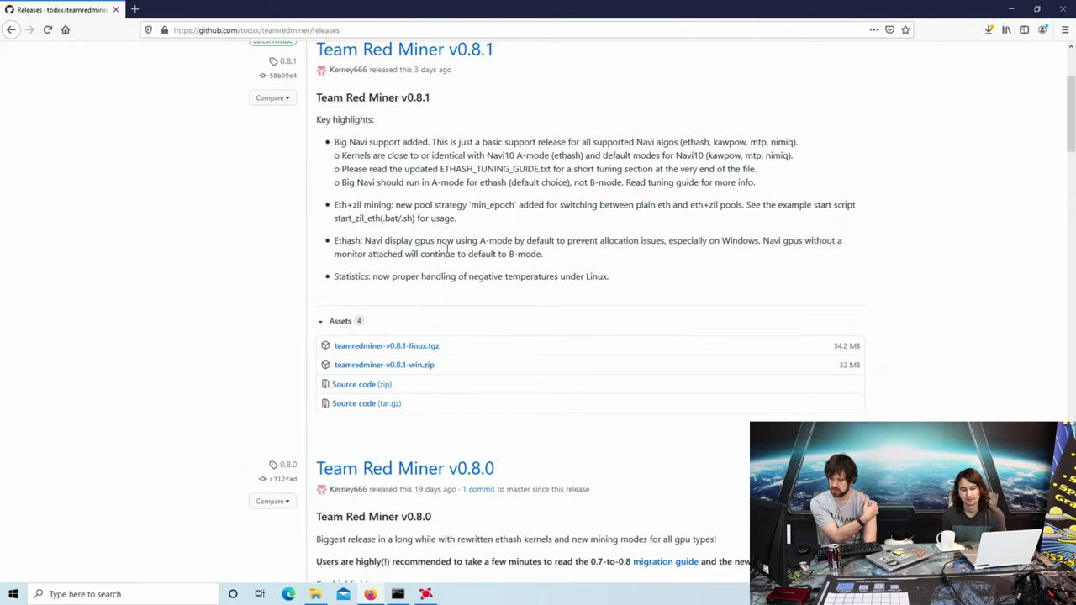
# - In a new tab, search the web for 'lolminer', fixing the mistyped trailing letter
pyautogui.click(132, 7)
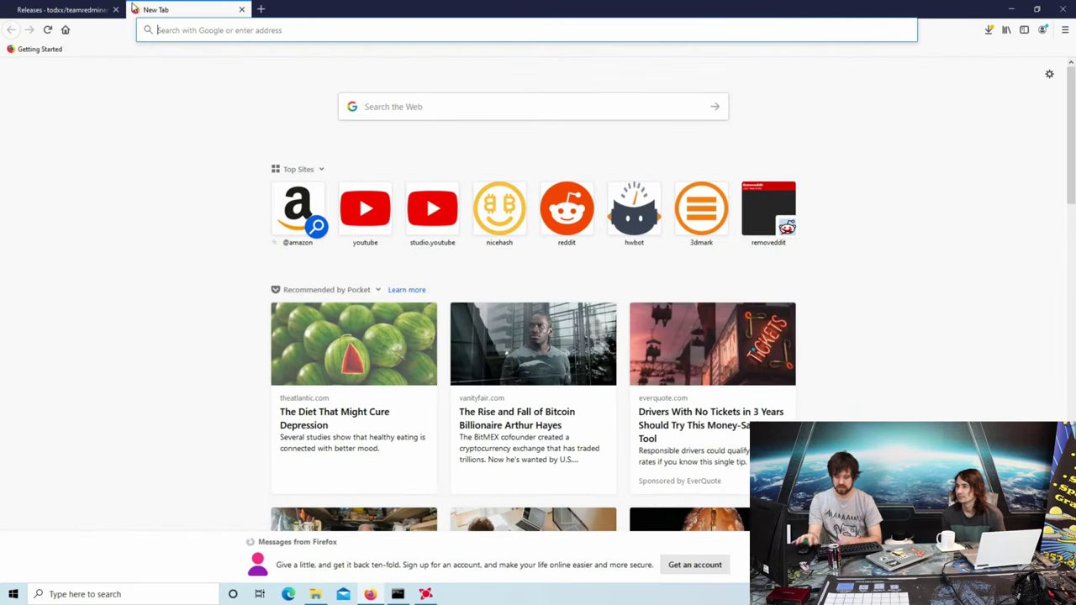
pyautogui.write('lolminert')
pyautogui.press('Return')
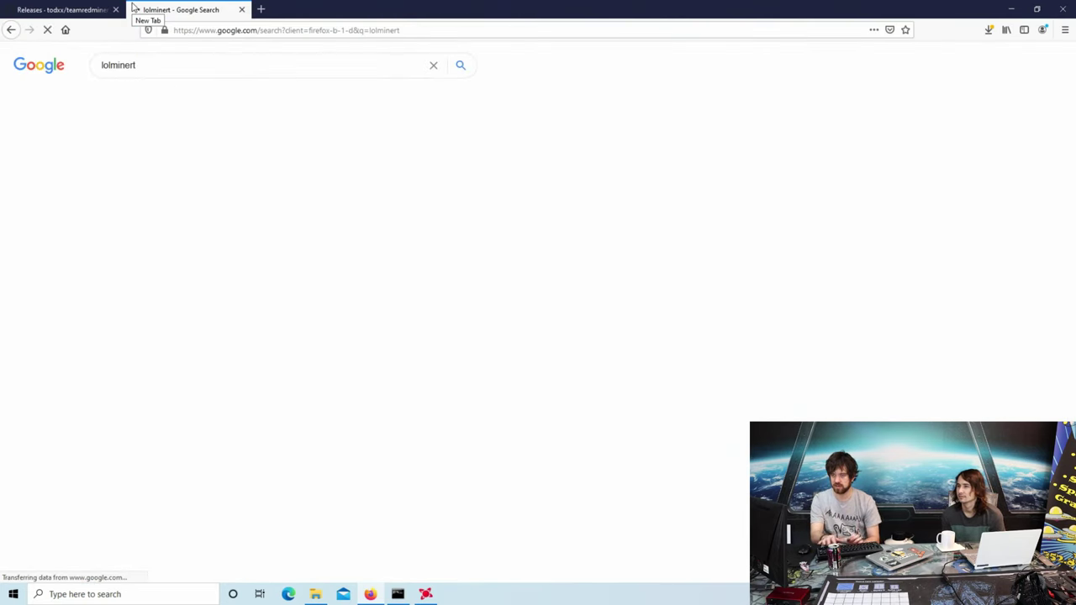
pyautogui.click(194, 65)
pyautogui.press('BackSpace')
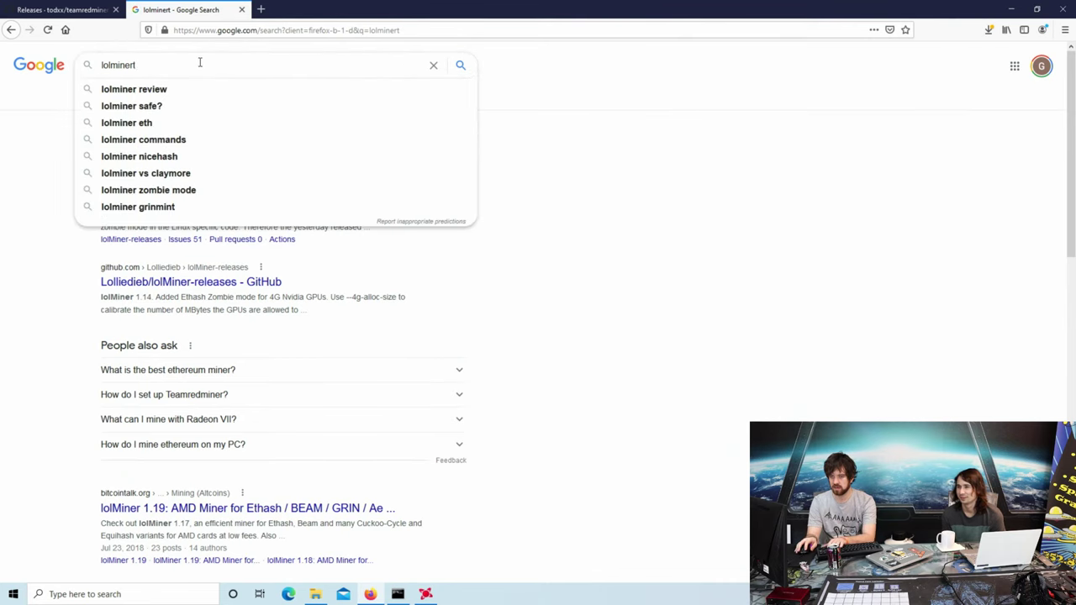
pyautogui.press('Return')
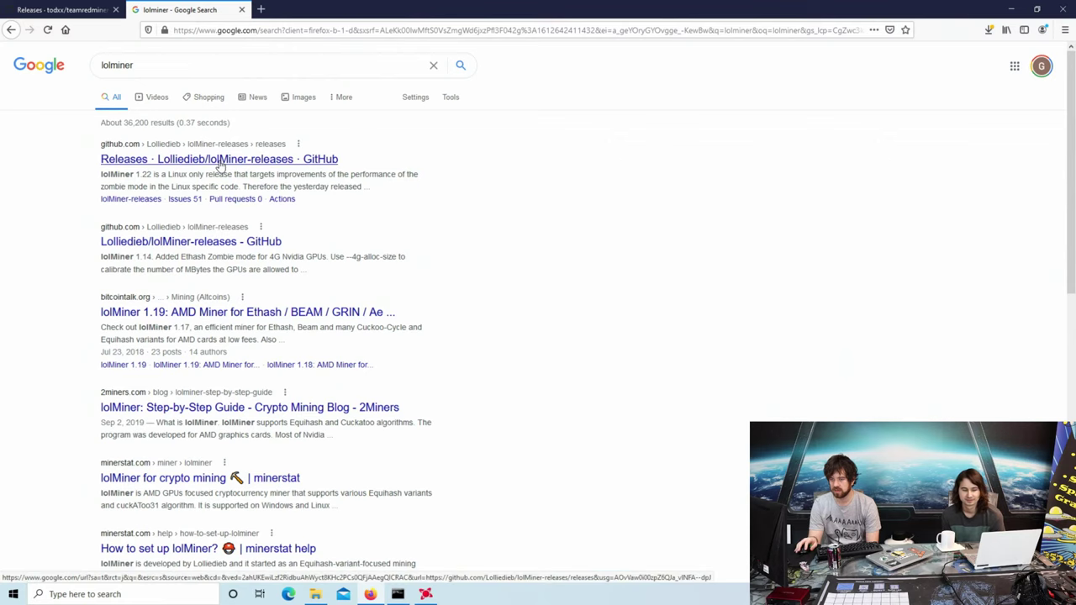
# - Download lolMiner_v1.21_Win64.zip from the Lolliedieb/lolMiner-releases GitHub page
pyautogui.click(212, 159)
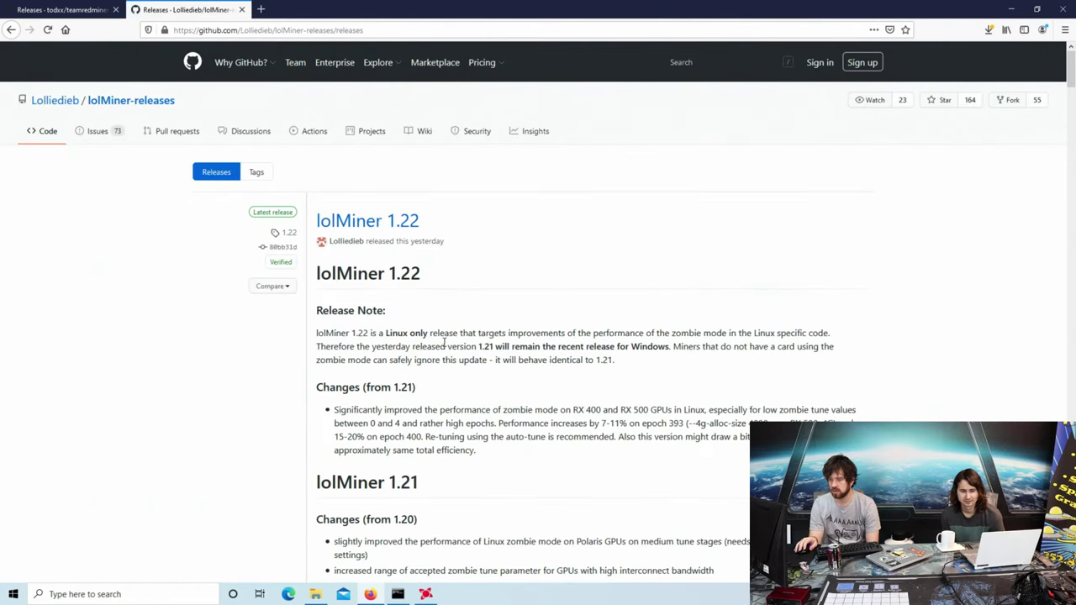
pyautogui.moveTo(445, 342); pyautogui.dragTo(599, 360)
pyautogui.click(632, 362)
pyautogui.scroll(-8, 516, 358)
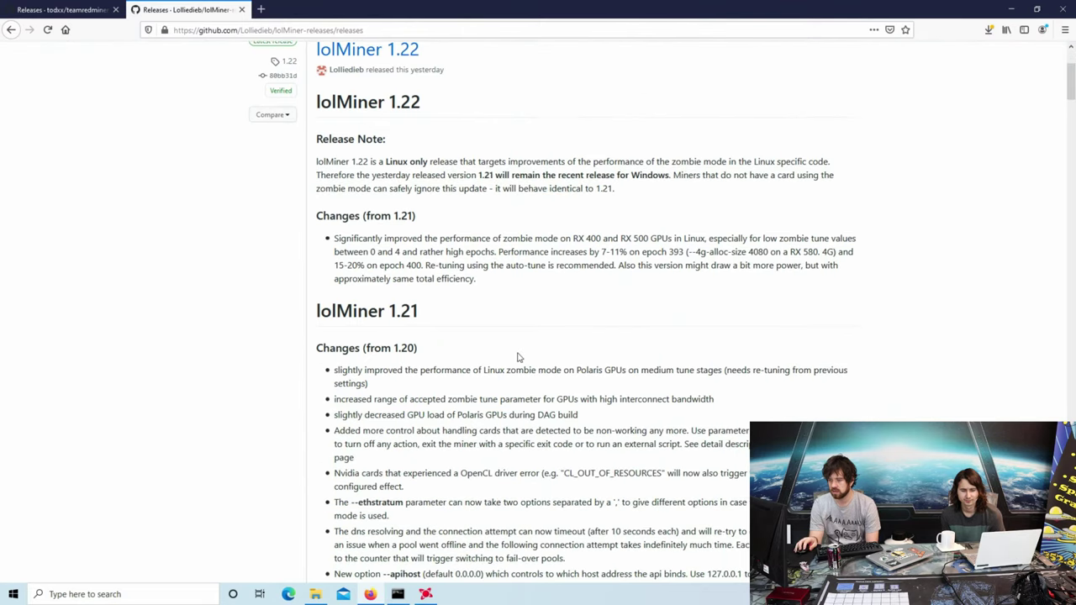
pyautogui.scroll(-5, 454, 360)
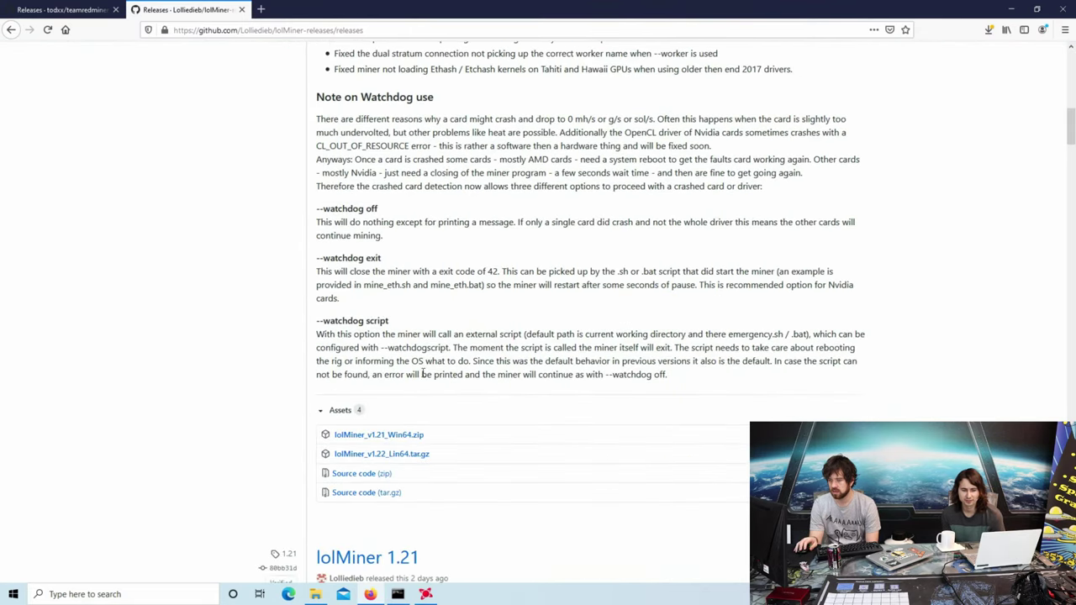
pyautogui.click(411, 435)
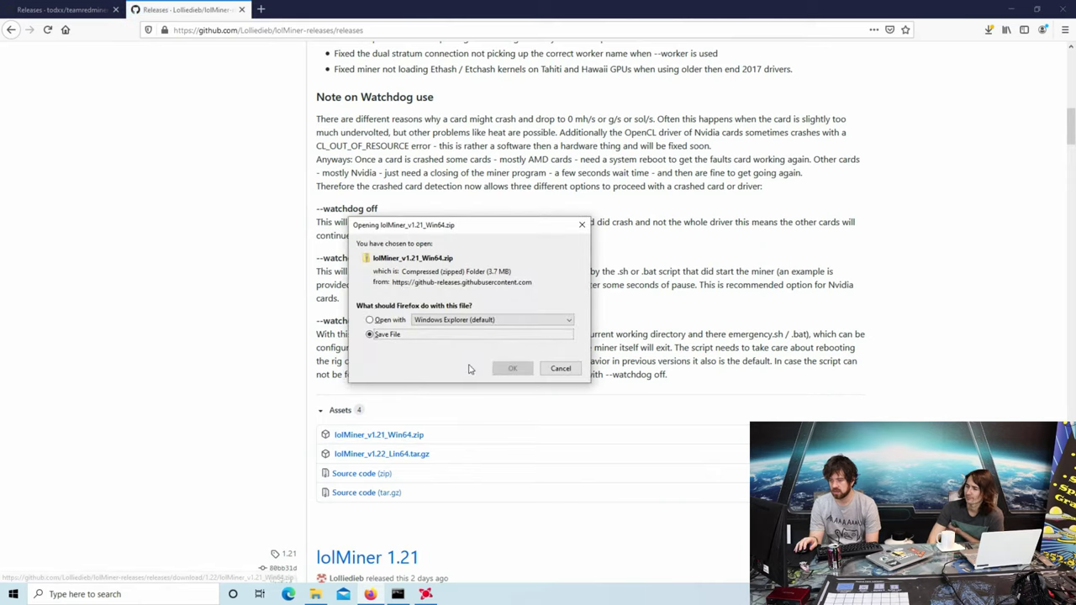
pyautogui.click(497, 372)
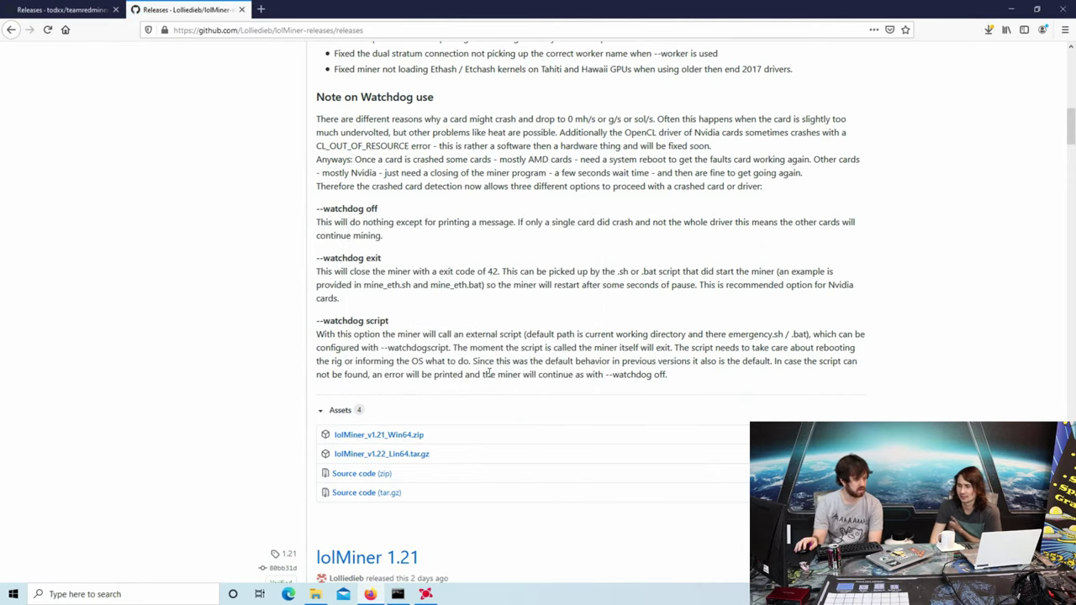
# - Close the AMD Radeon Software window from its taskbar entry
pyautogui.click(426, 594)
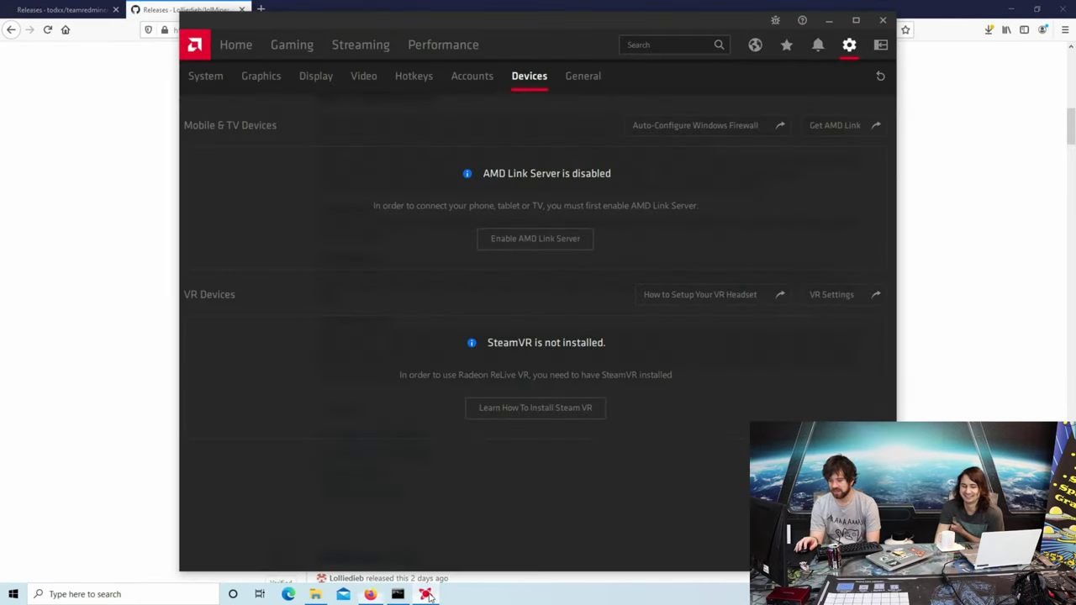
pyautogui.rightClick(427, 594)
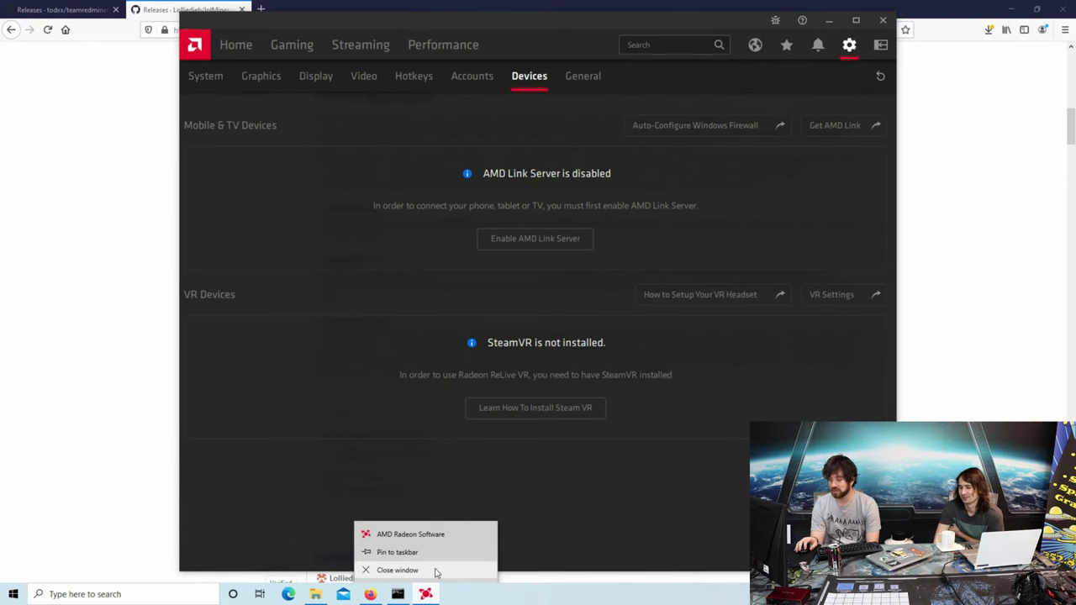
pyautogui.click(436, 572)
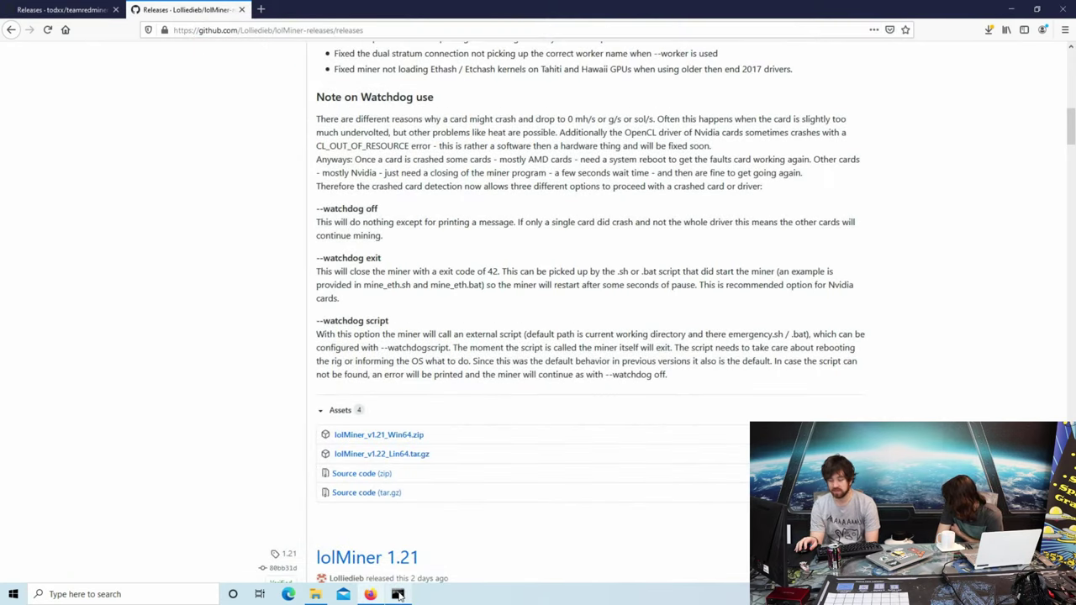
# - Check PhoenixMiner's ETH hashrate of about 81 MH/s, then return to the lolMiner releases page
pyautogui.moveTo(399, 595)
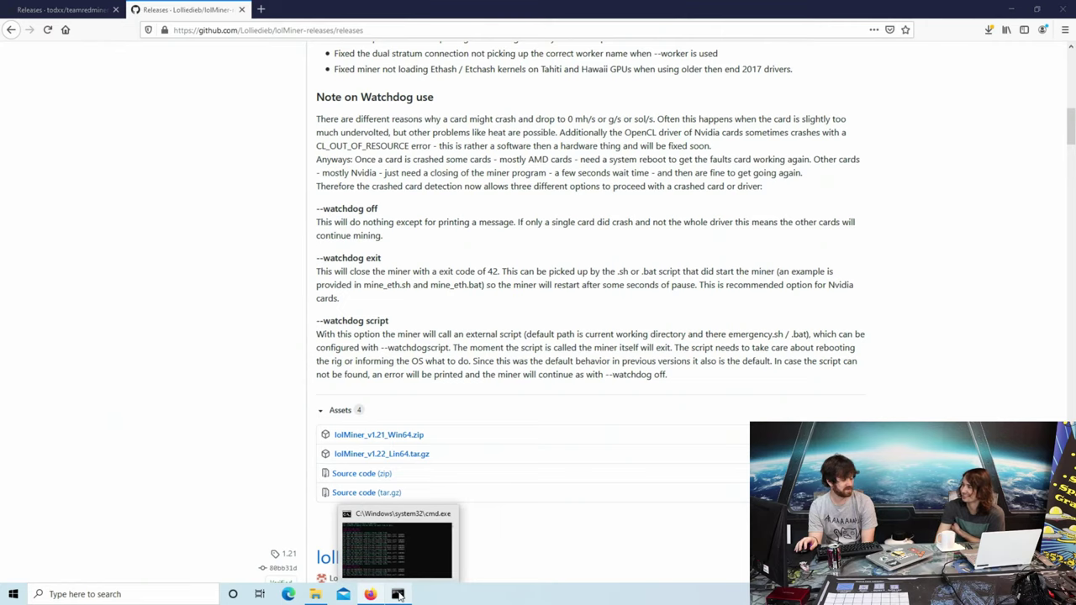
pyautogui.click(398, 595)
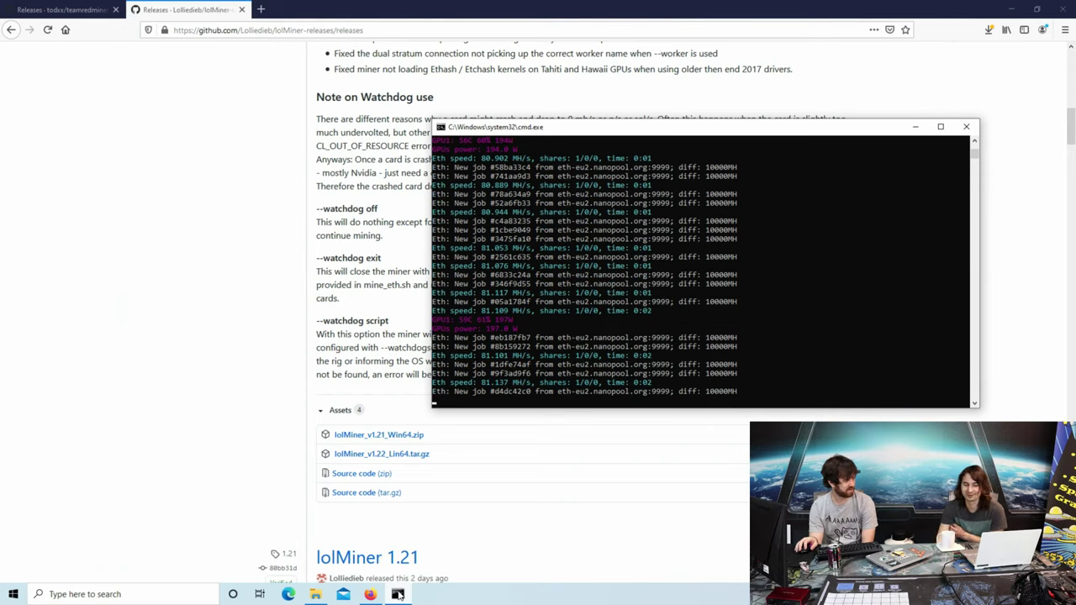
pyautogui.moveTo(362, 588)
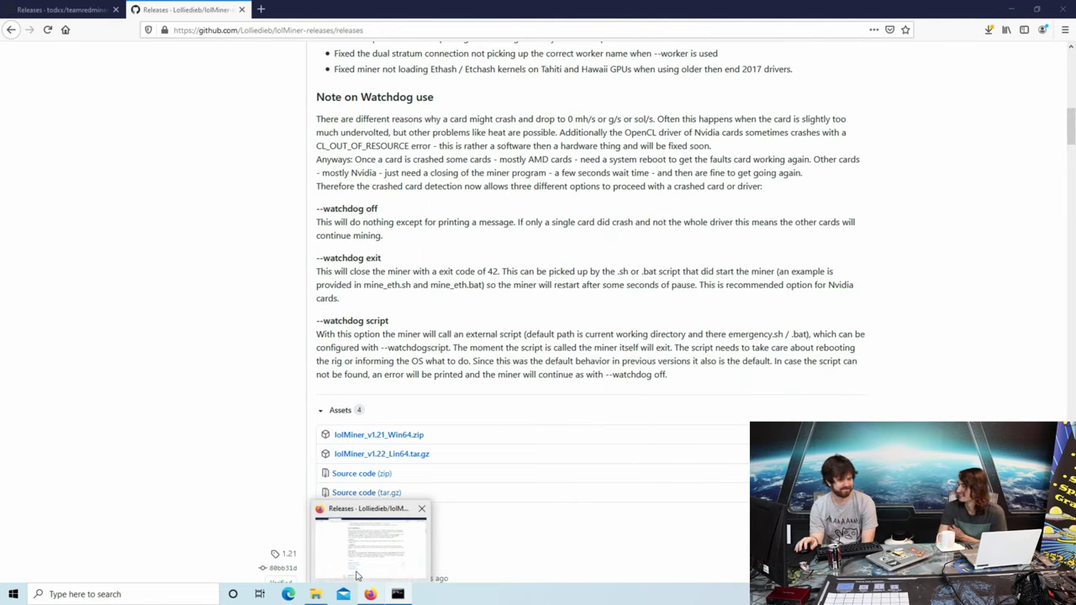
pyautogui.click(355, 576)
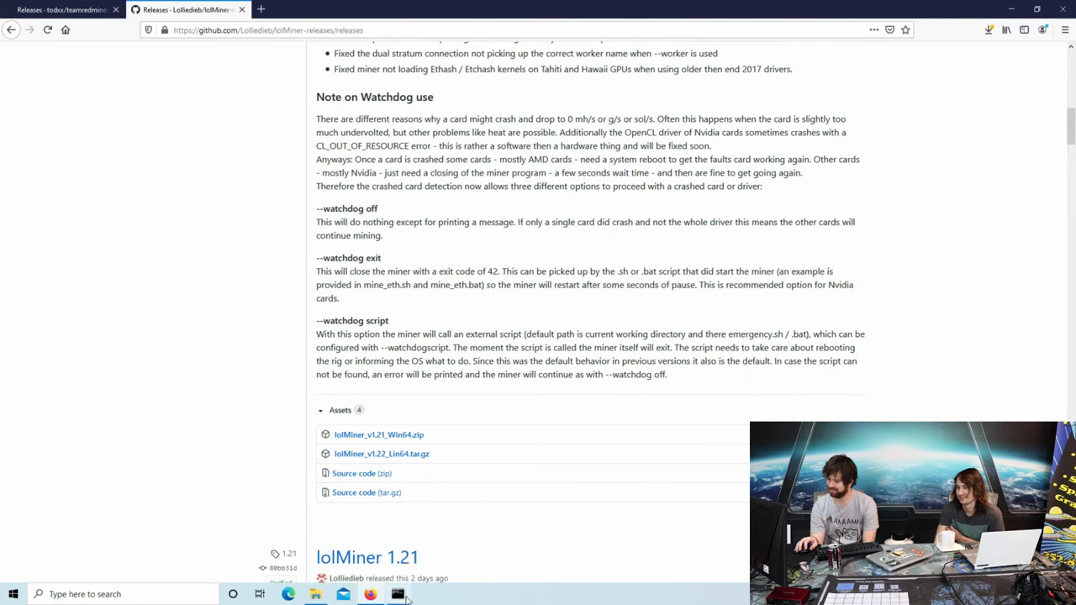
pyautogui.click(398, 594)
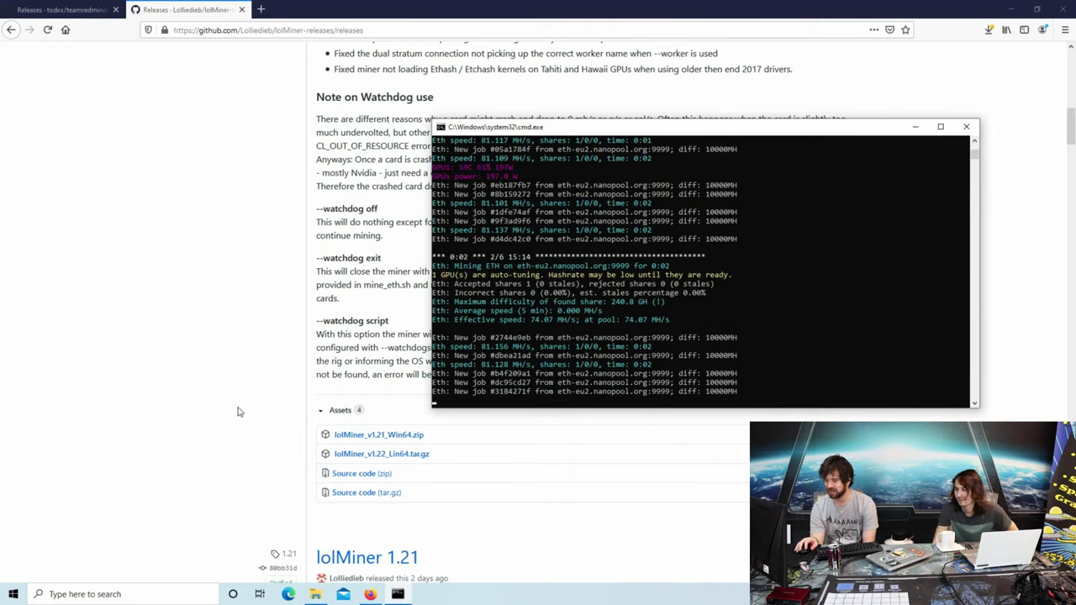
pyautogui.click(199, 280)
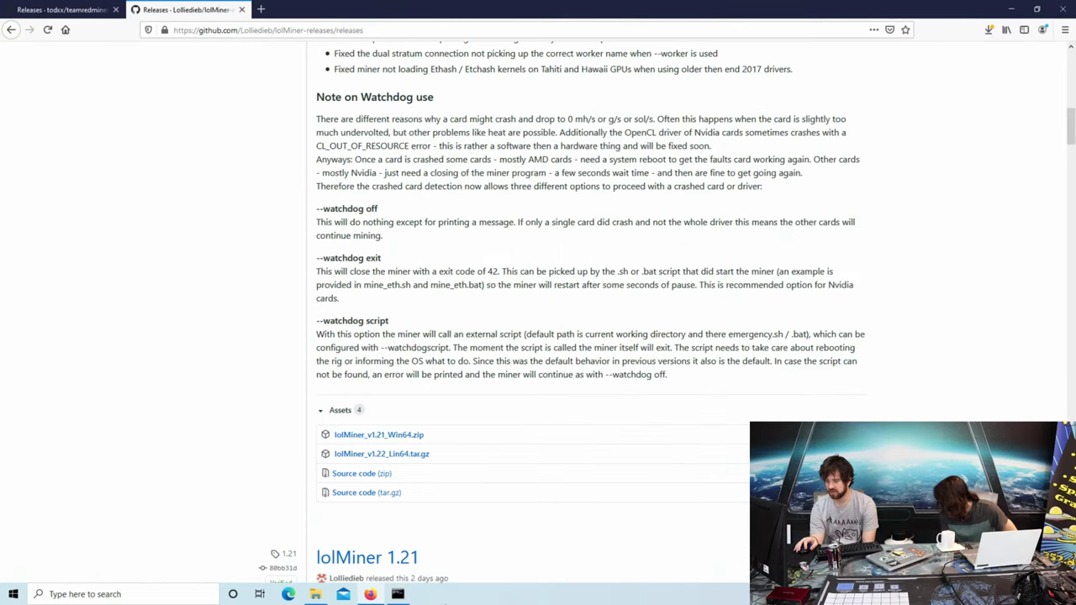
# - Open the downloaded lolMiner zip from Firefox's downloads and go up to the Downloads folder
pyautogui.click(988, 30)
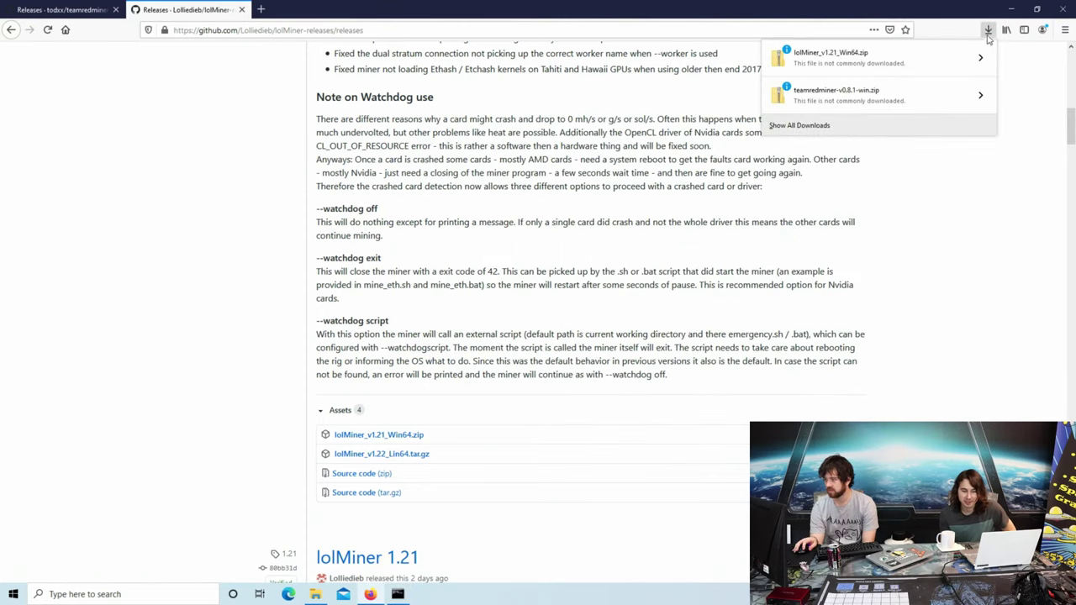
pyautogui.click(979, 59)
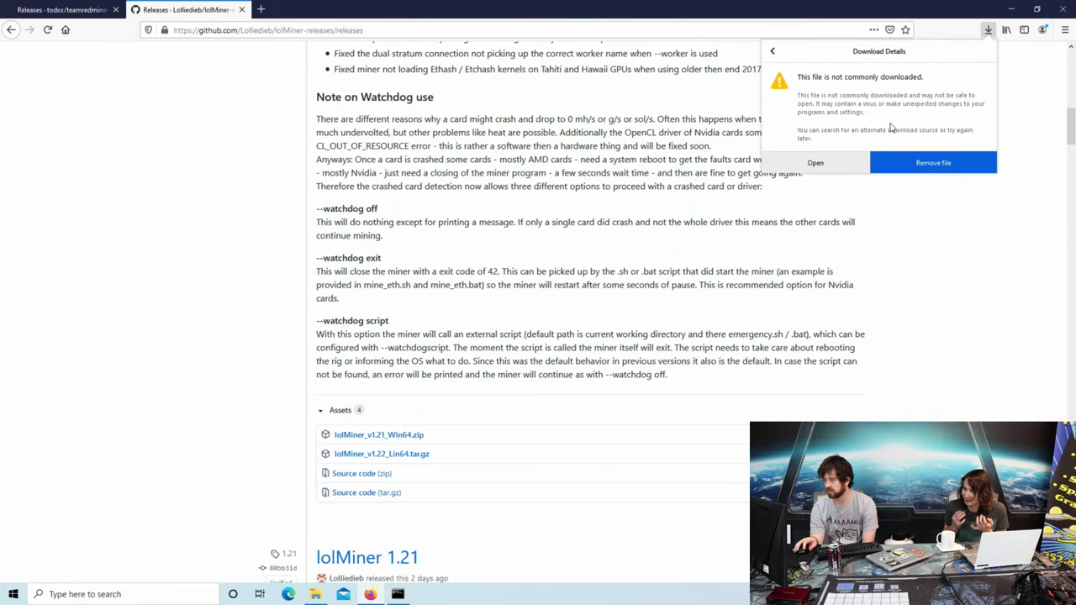
pyautogui.click(832, 164)
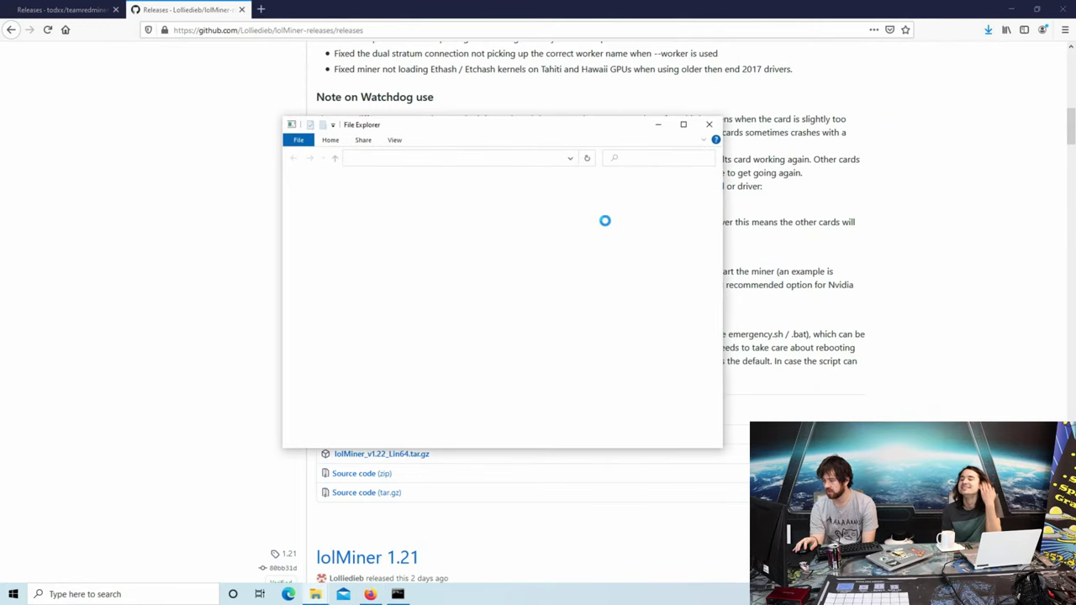
pyautogui.click(416, 159)
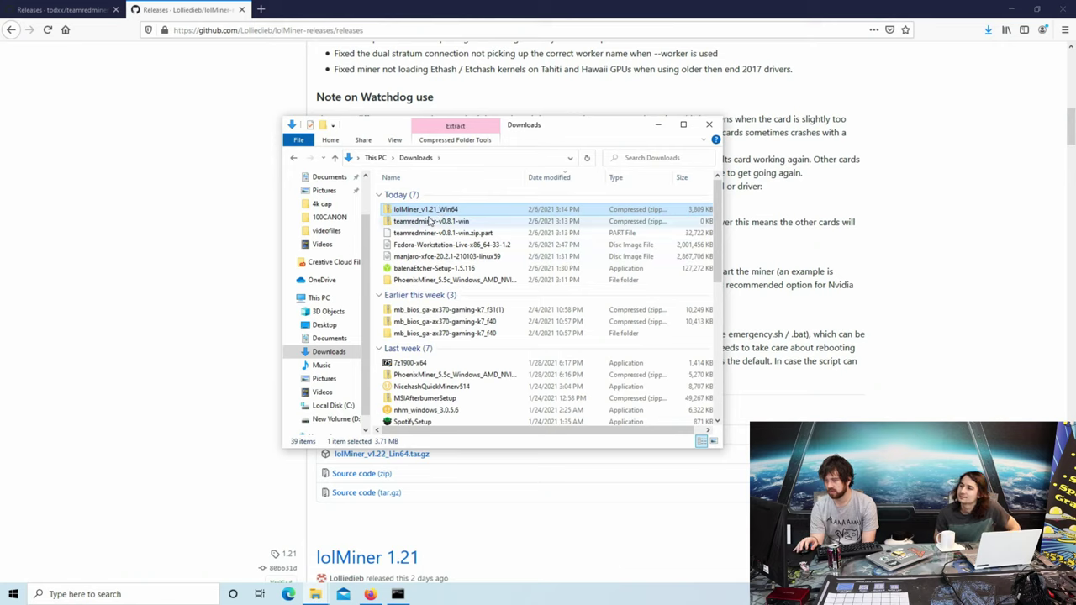
# - Extract lolMiner_v1.21_Win64.zip with 7-Zip Extract Here and open its 1.21 folder
pyautogui.rightClick(433, 211)
pyautogui.moveTo(504, 270)
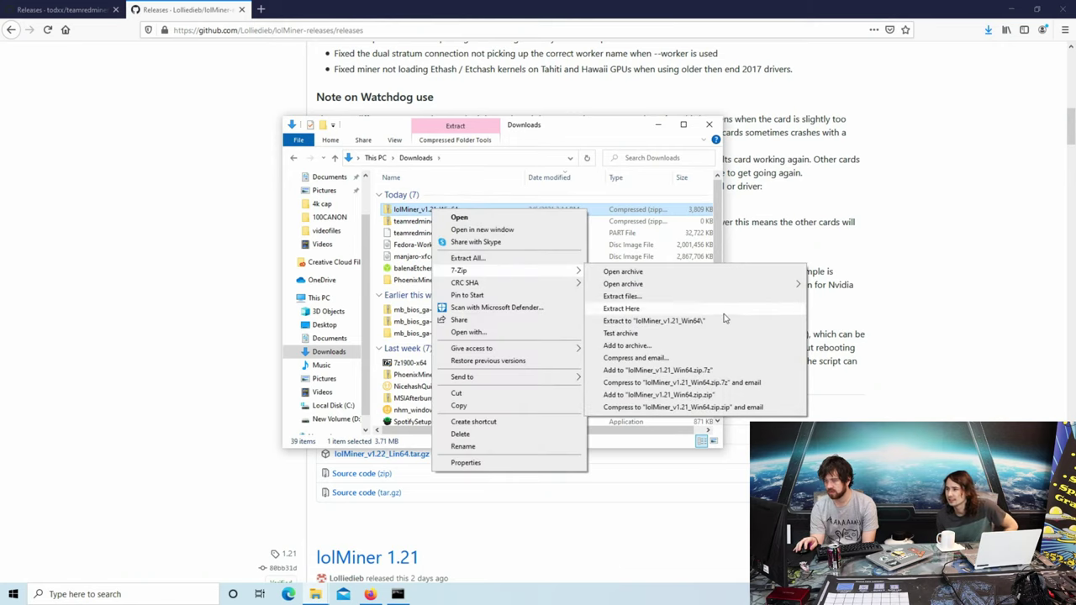
pyautogui.click(723, 320)
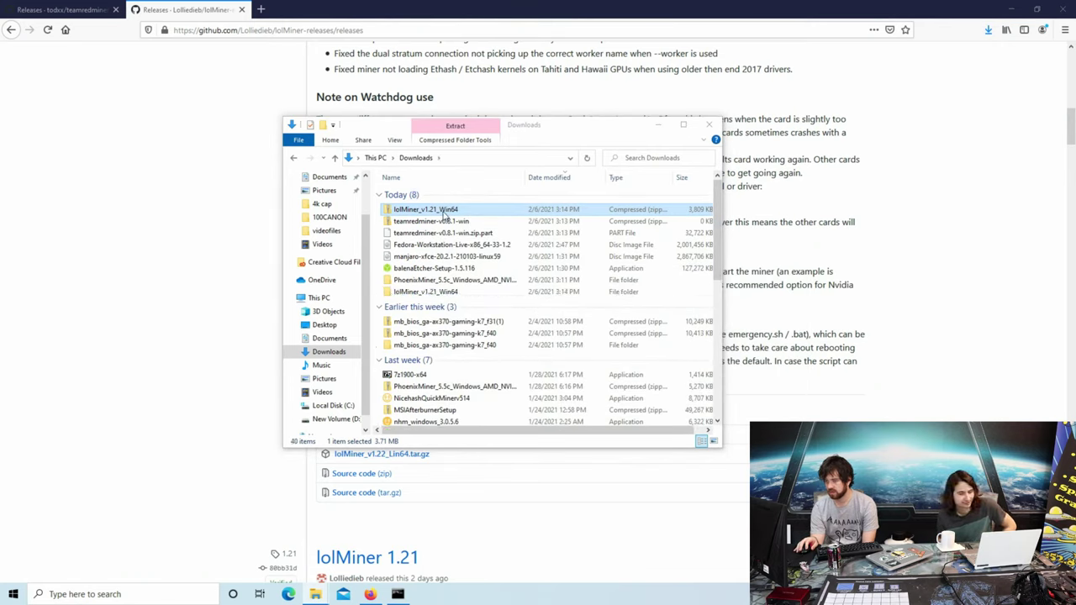
pyautogui.doubleClick(454, 292)
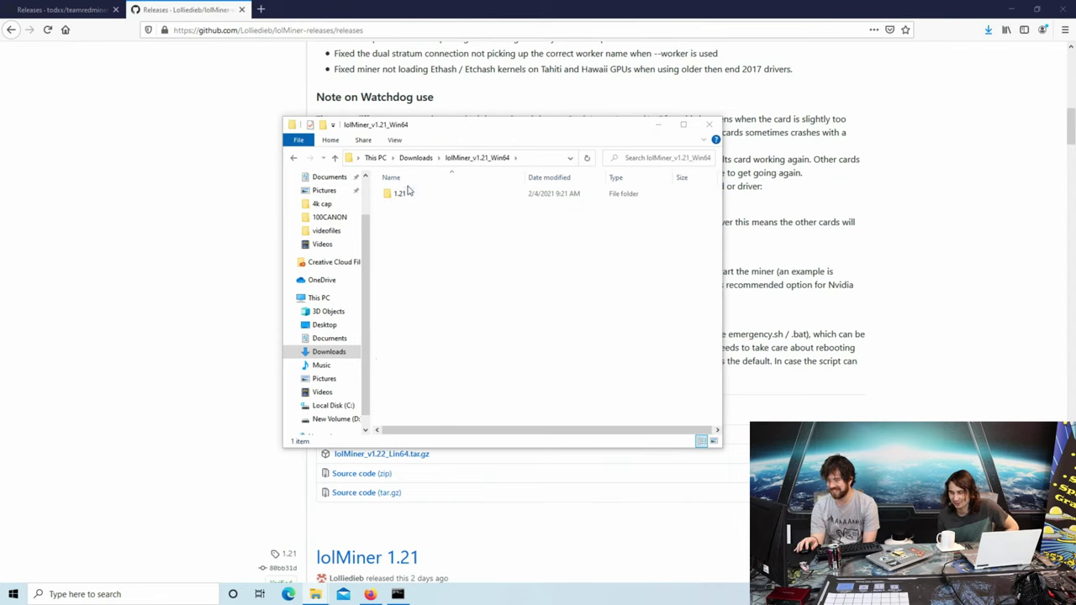
pyautogui.doubleClick(401, 193)
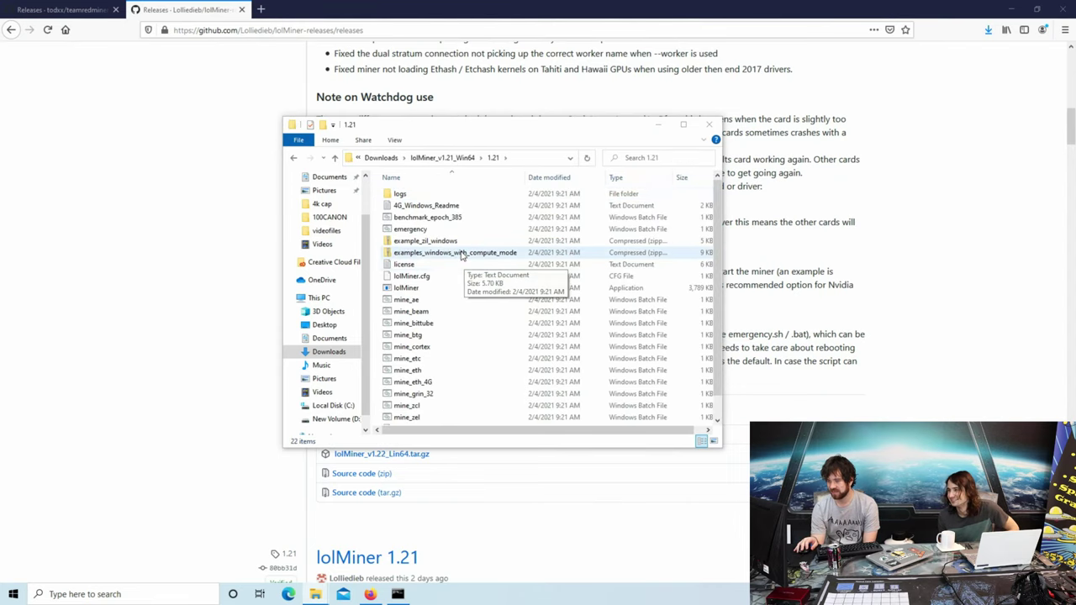
pyautogui.scroll(-1, 457, 237)
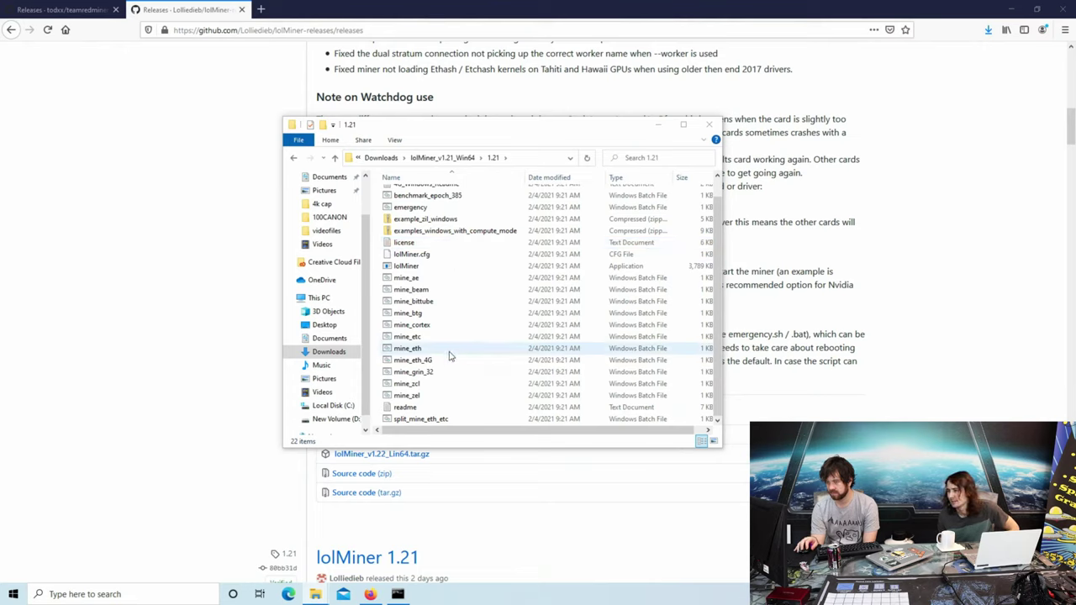
# - Open the lolMiner readme in Notepad and read through it
pyautogui.click(451, 409)
pyautogui.doubleClick(451, 409)
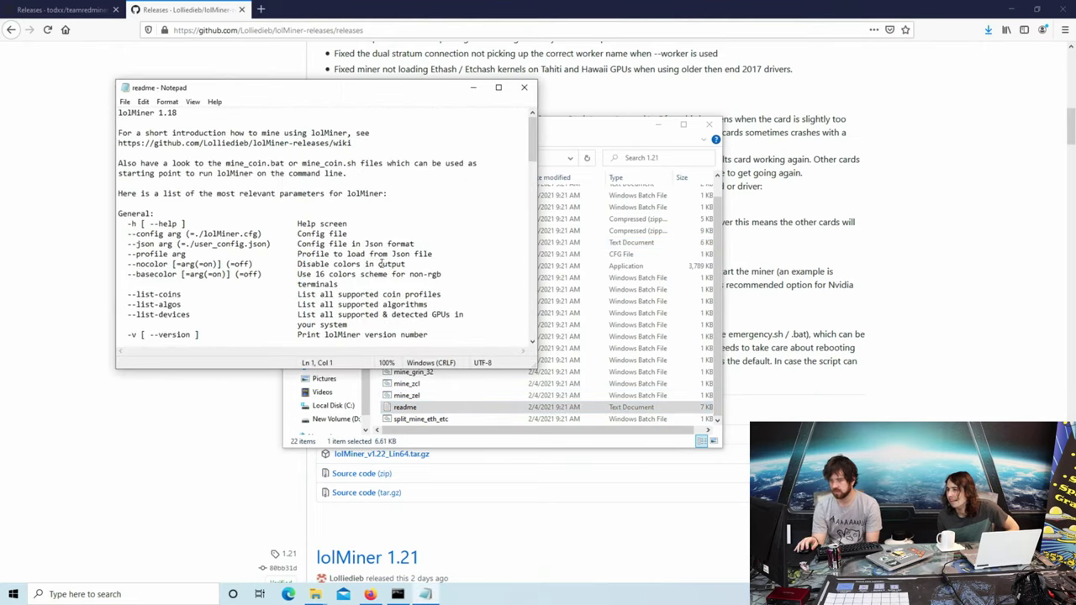
pyautogui.scroll(-1, 355, 252)
pyautogui.scroll(-20, 359, 166)
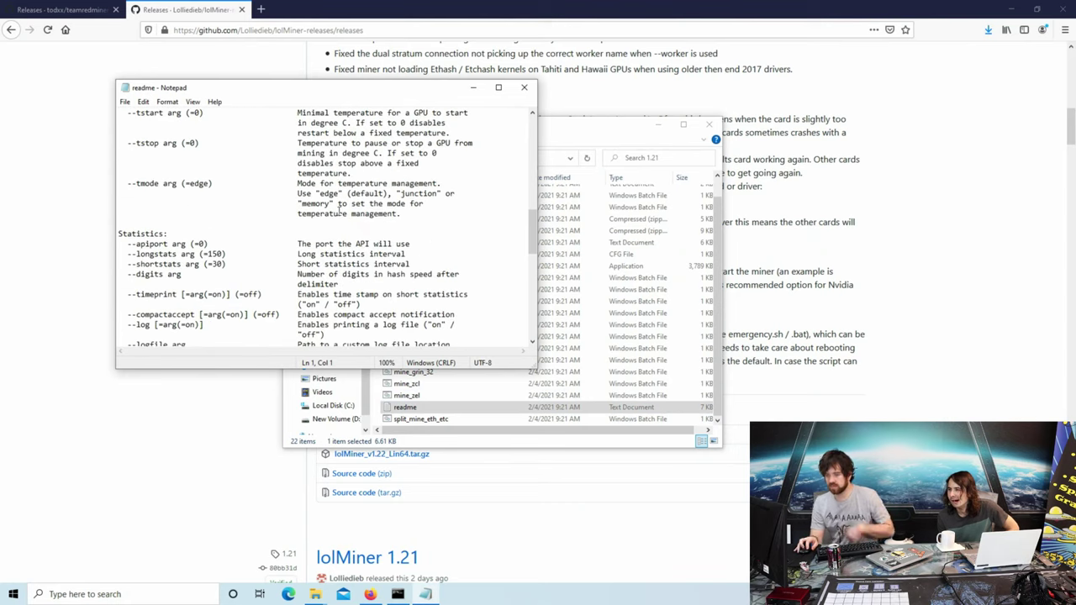
pyautogui.scroll(20, 313, 200)
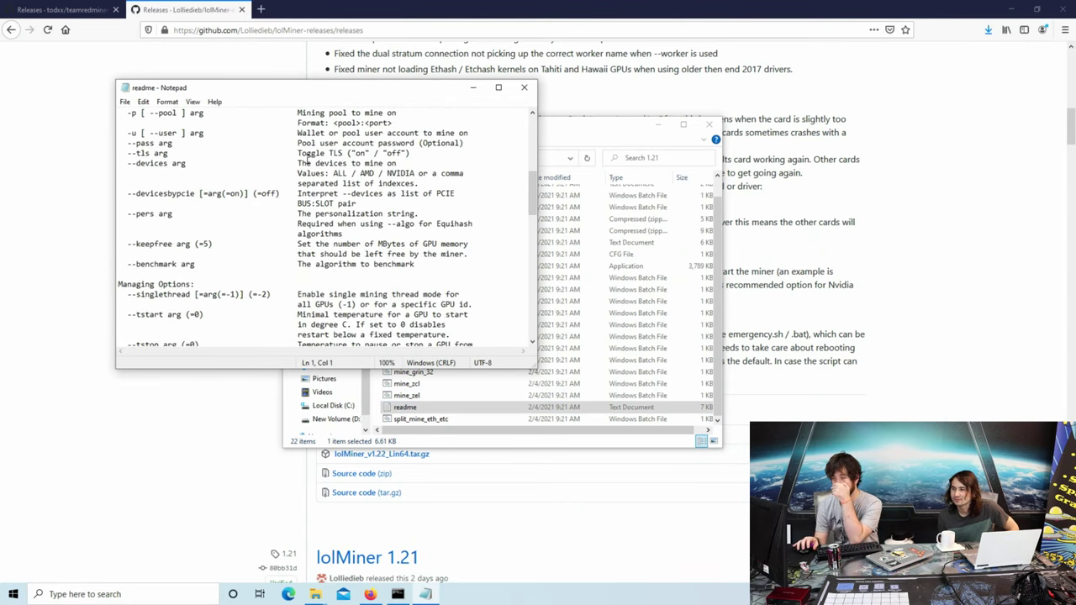
# - In a new Firefox tab, search 'setup lolminer' and open the 2Miners lolMiner guide
pyautogui.click(464, 6)
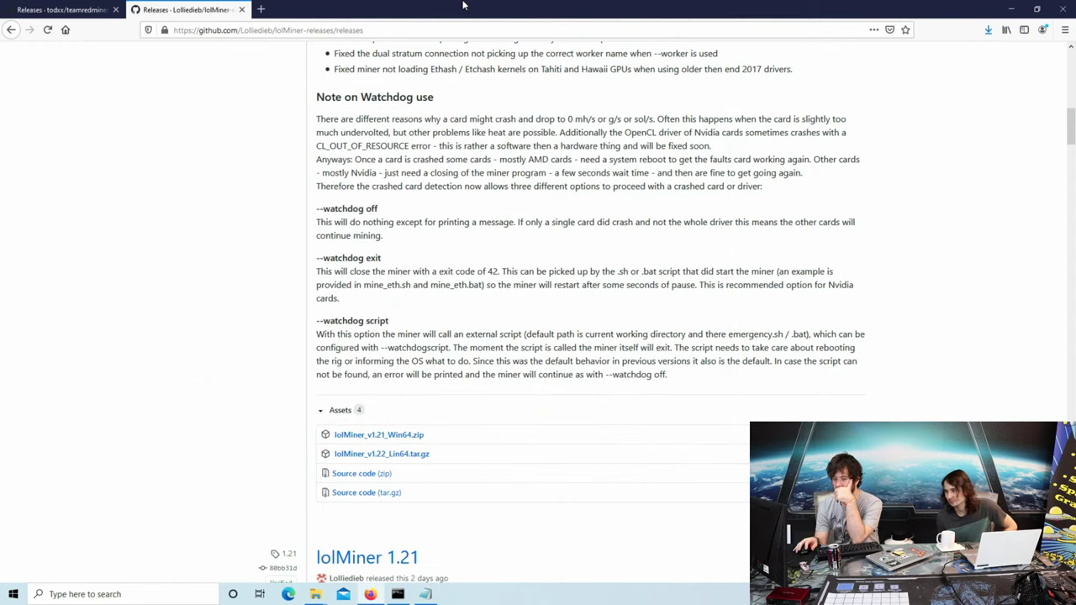
pyautogui.hotkey('ctrl', 't')
pyautogui.write('setup lo')
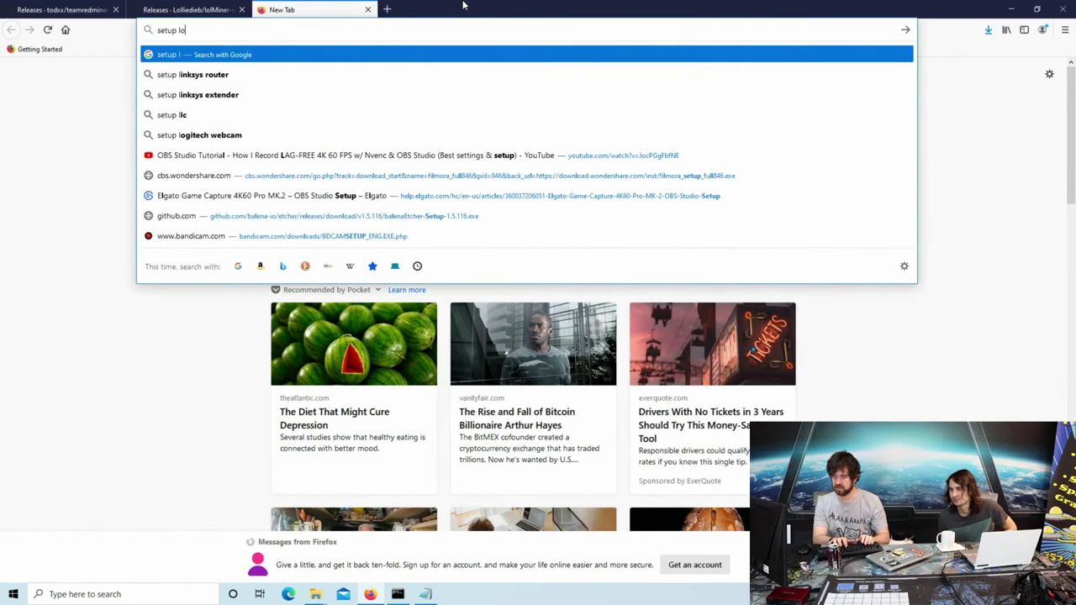
pyautogui.write('lminer')
pyautogui.press('Return')
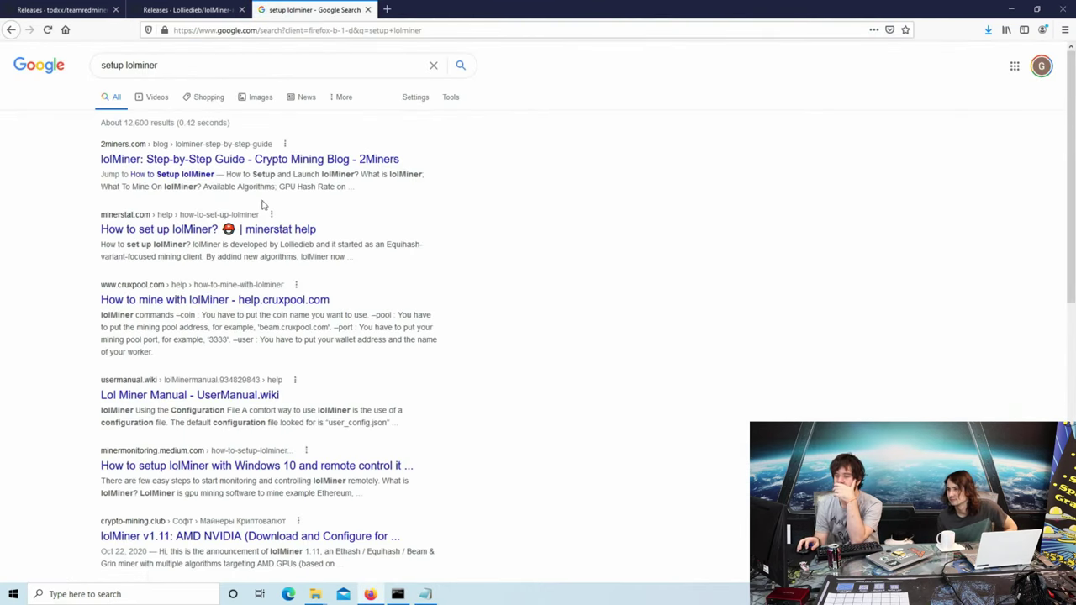
pyautogui.click(278, 159)
pyautogui.scroll(-4, 336, 253)
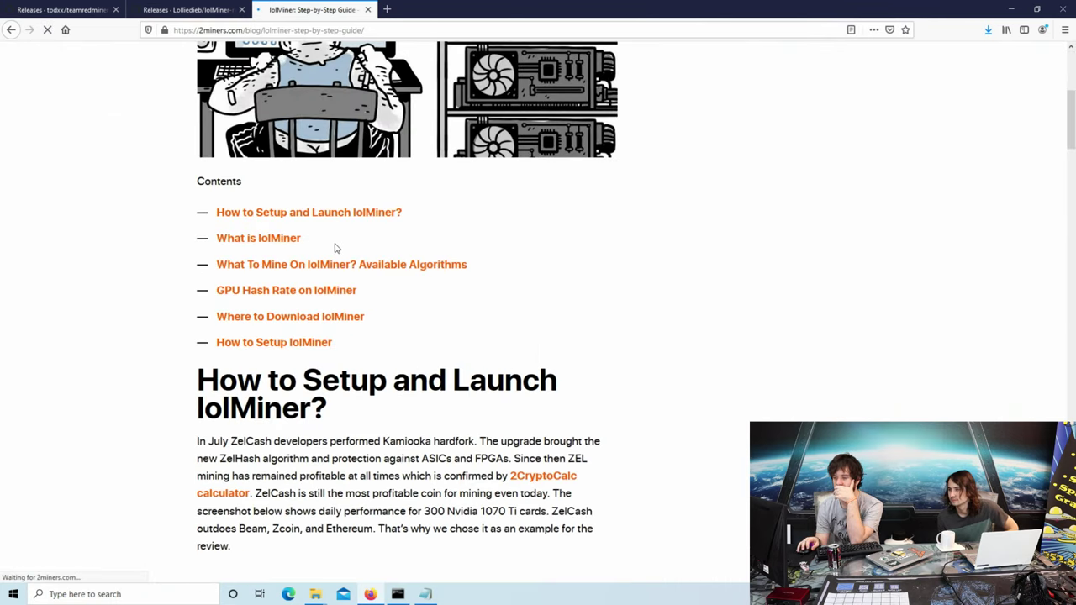
pyautogui.scroll(3, 367, 315)
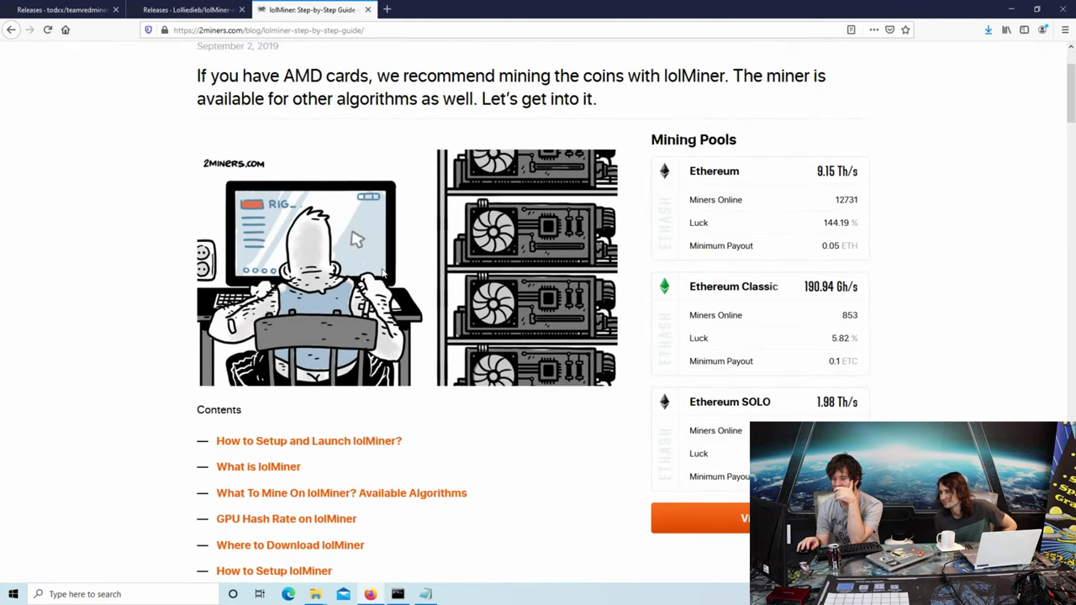
pyautogui.scroll(-1, 529, 310)
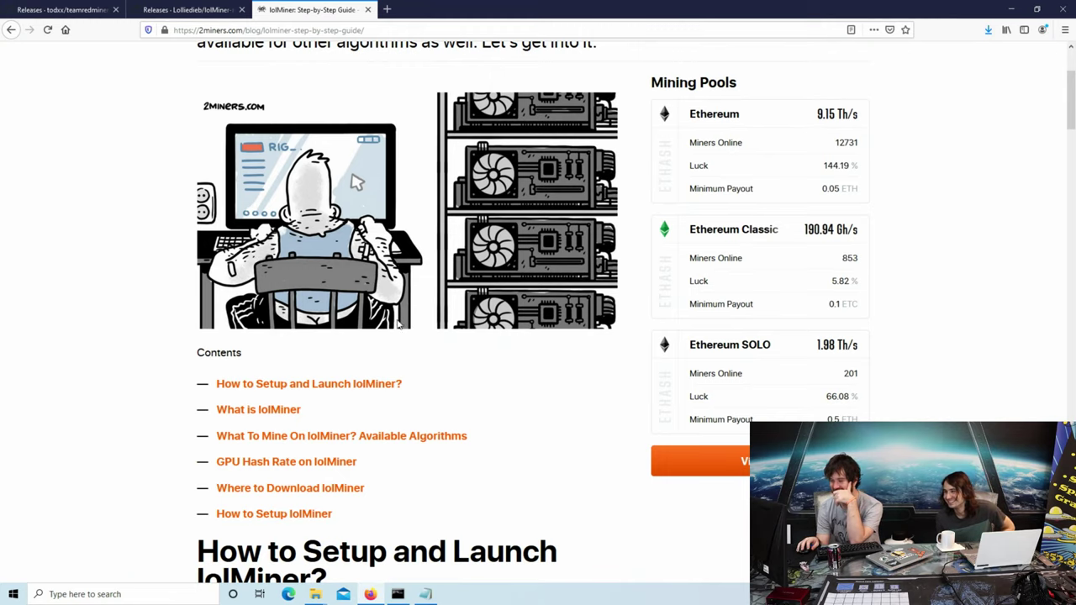
# - Delete the article's illustration via the inspector and scroll to the How to Setup lolMiner section
pyautogui.rightClick(350, 253)
pyautogui.click(397, 375)
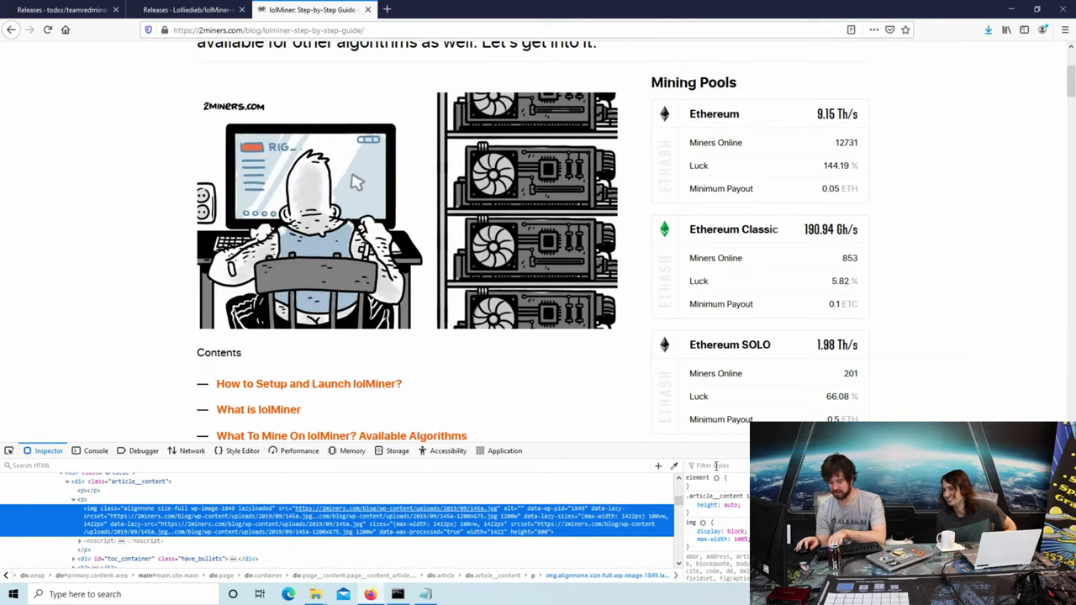
pyautogui.press('Delete')
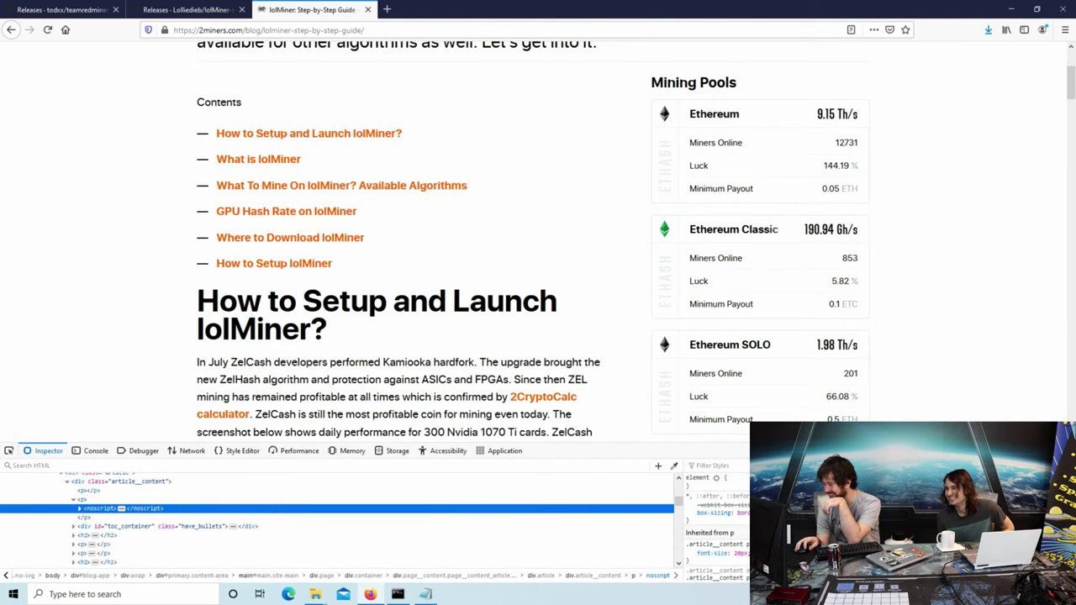
pyautogui.press('F12')
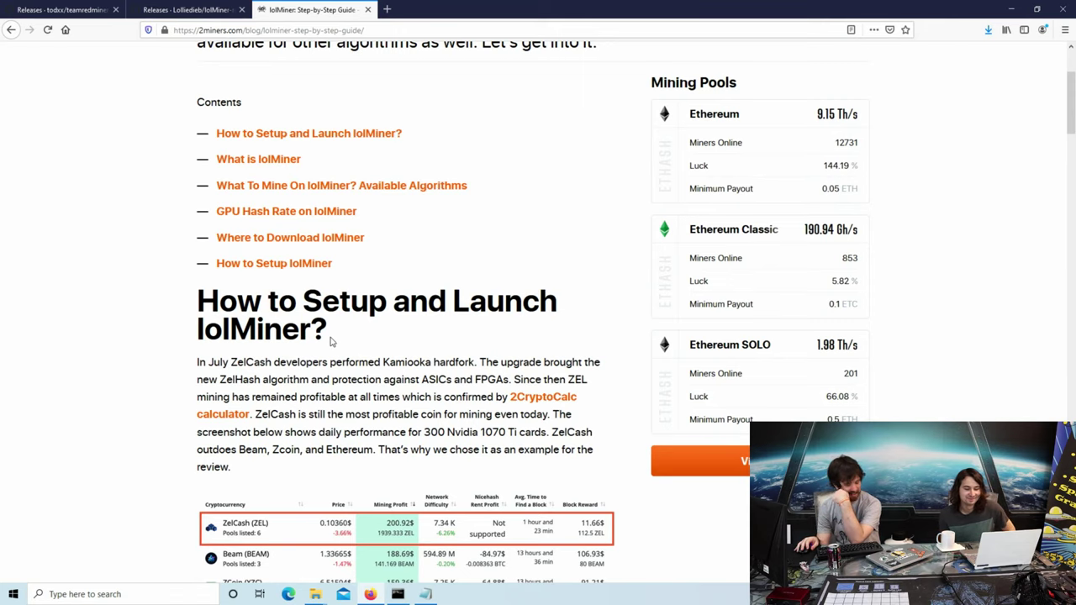
pyautogui.scroll(-5, 331, 341)
pyautogui.scroll(-4, 365, 363)
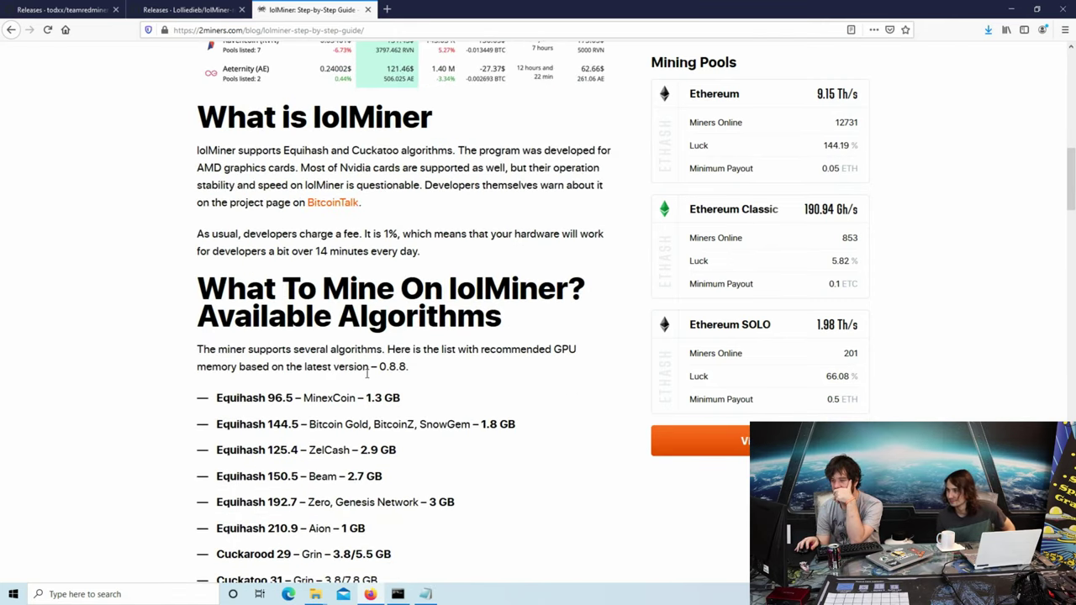
pyautogui.scroll(-5, 356, 374)
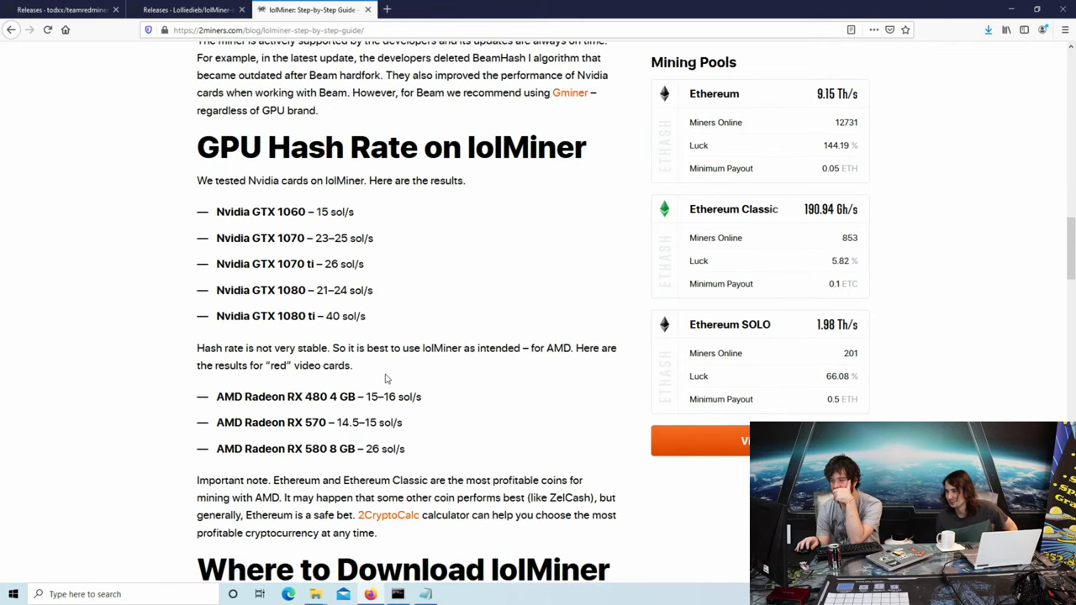
pyautogui.scroll(-3, 355, 392)
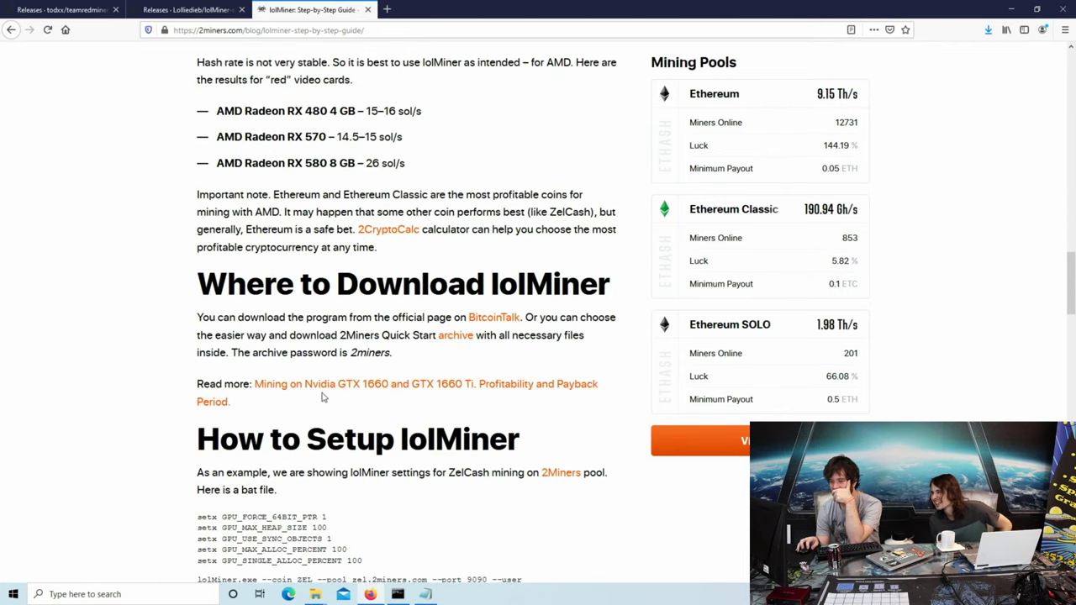
pyautogui.scroll(-3, 290, 393)
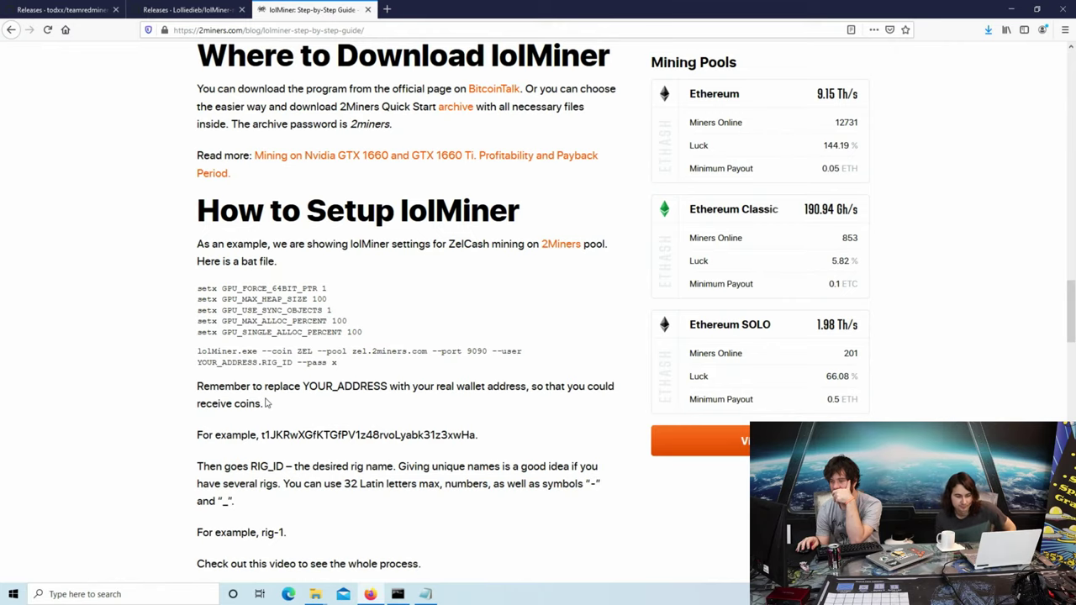
# - Switch to the lolMiner 1.21 folder, run mine_eth once and close its console
pyautogui.hotkey('alt', 'Tab')
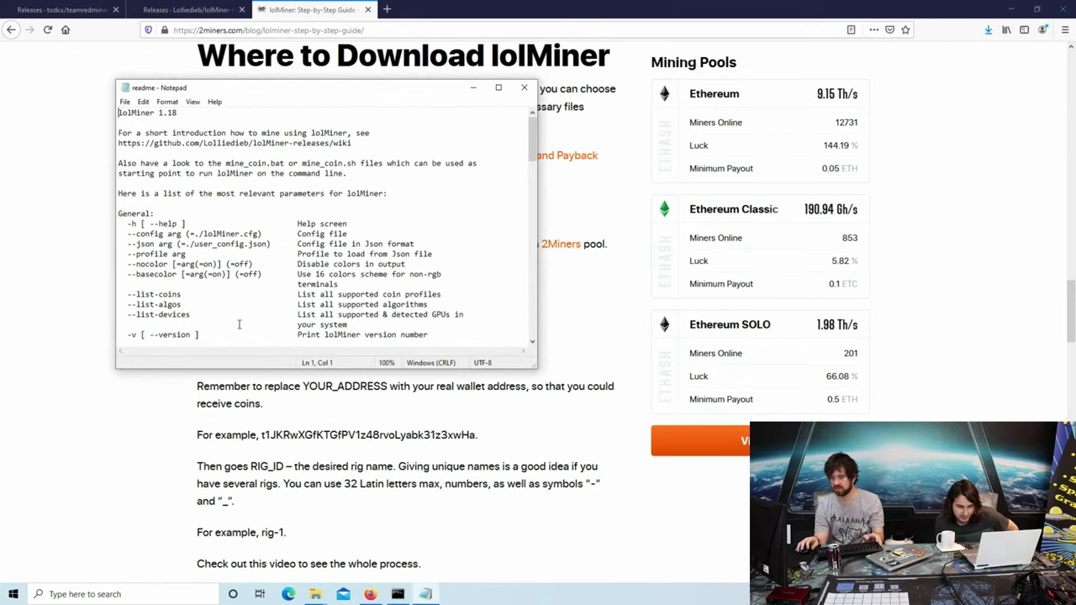
pyautogui.hotkey('alt', 'Tab')
pyautogui.hotkey('alt', 'Tab')
pyautogui.press('Tab')
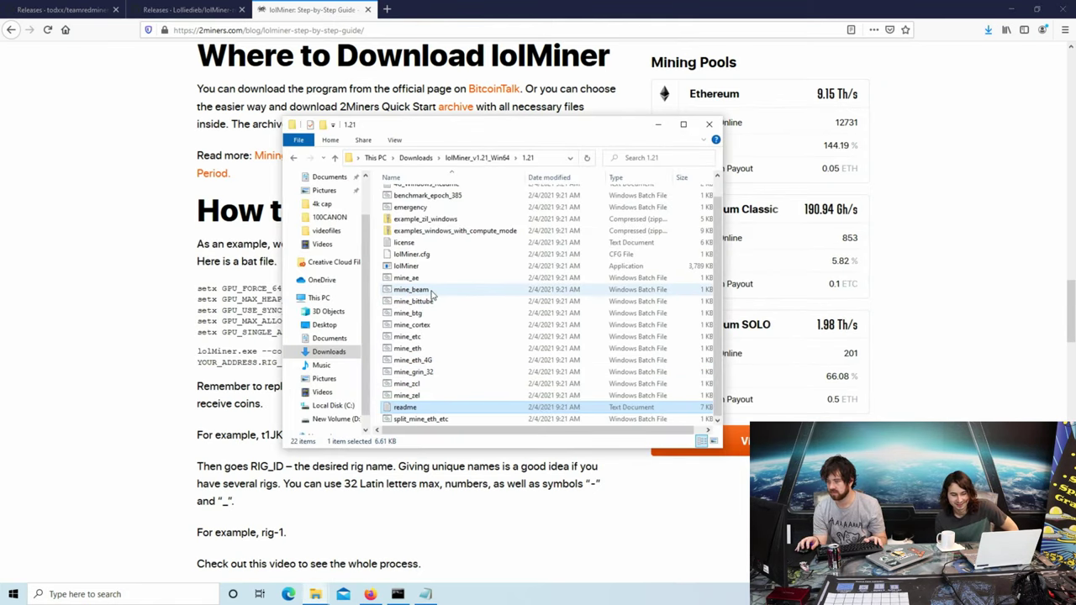
pyautogui.rightClick(446, 348)
pyautogui.moveTo(501, 170)
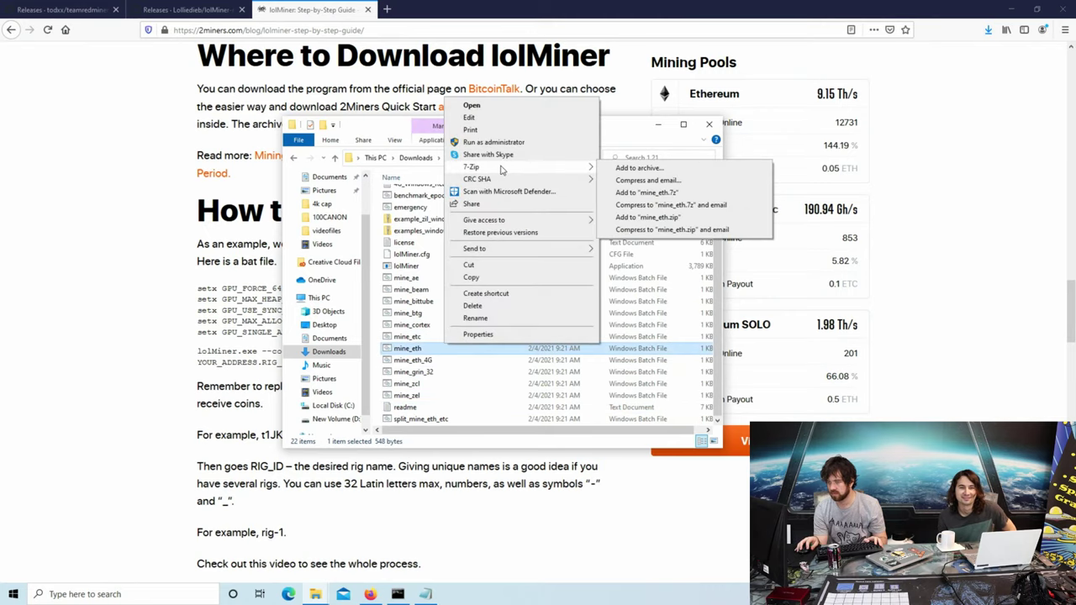
pyautogui.click(523, 106)
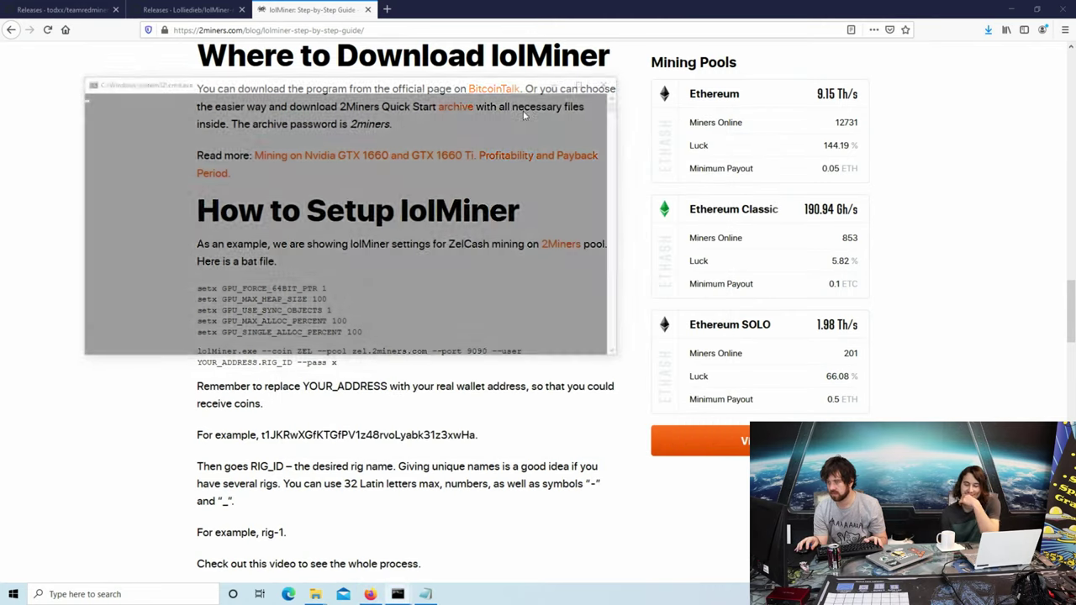
pyautogui.click(608, 84)
pyautogui.hotkey('alt', 'Tab')
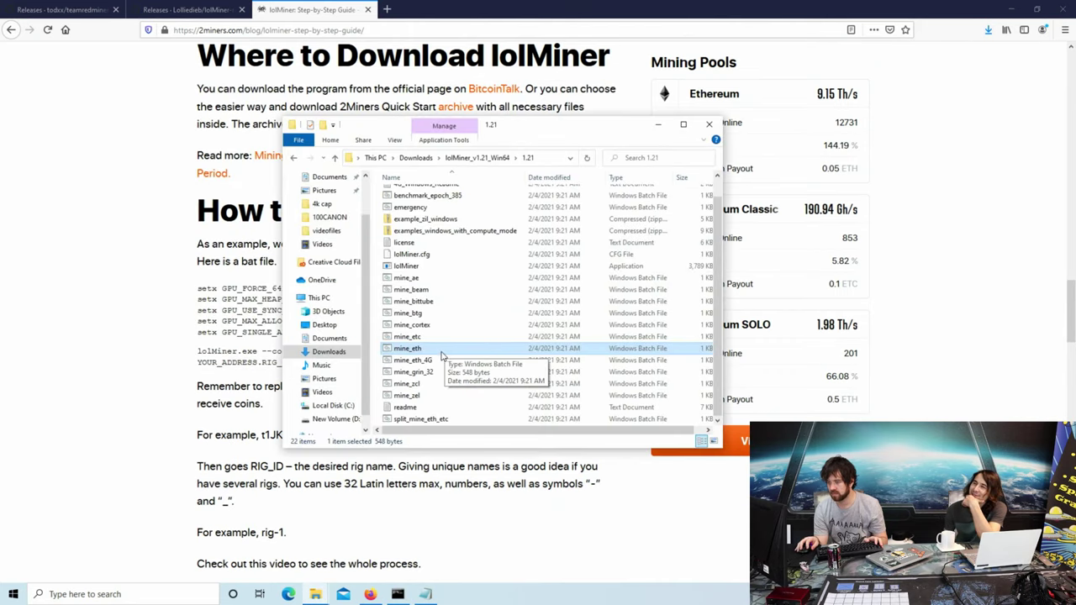
# - Open mine_eth in Notepad via Edit to review its POOL and WALLET settings
pyautogui.rightClick(443, 351)
pyautogui.click(486, 124)
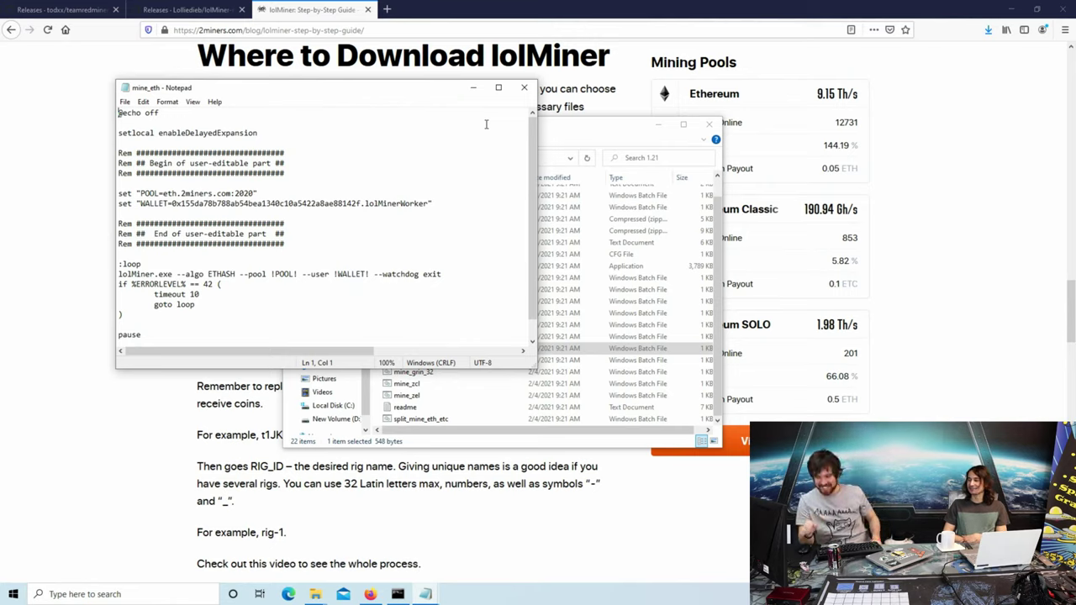
pyautogui.scroll(-1, 334, 205)
pyautogui.scroll(1, 304, 246)
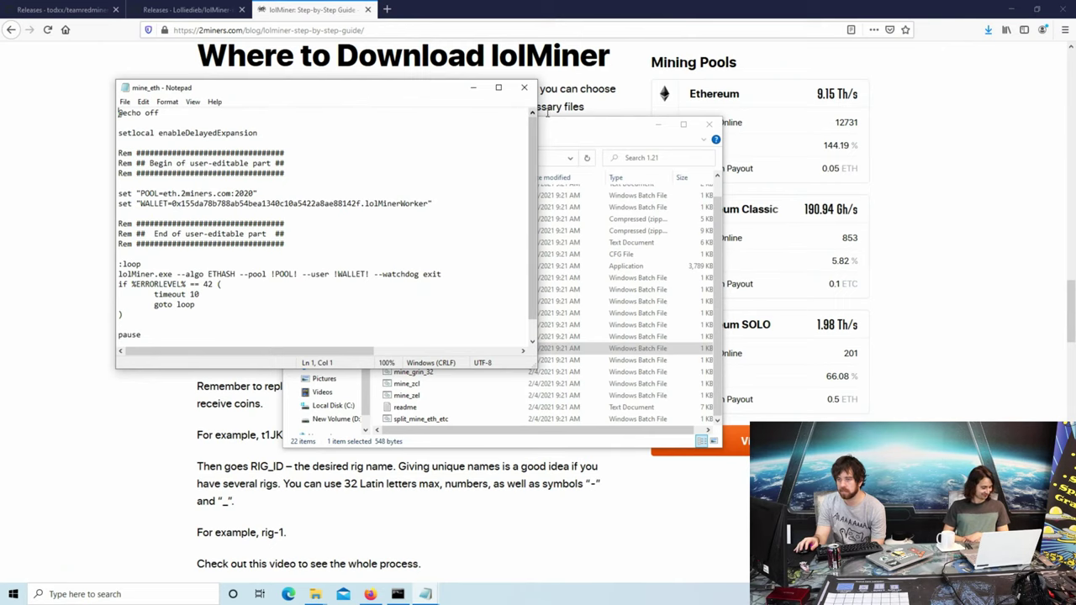
pyautogui.moveTo(554, 128); pyautogui.dragTo(782, 100)
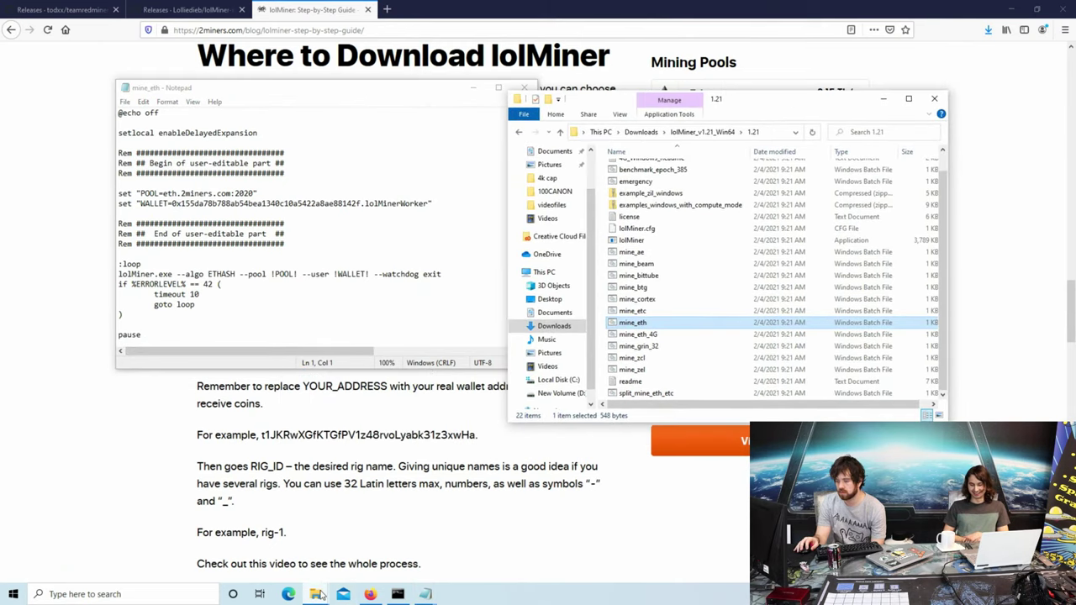
# - Open start_miner from the PhoenixMiner folder in Notepad, arranged beside mine_eth
pyautogui.moveTo(324, 594)
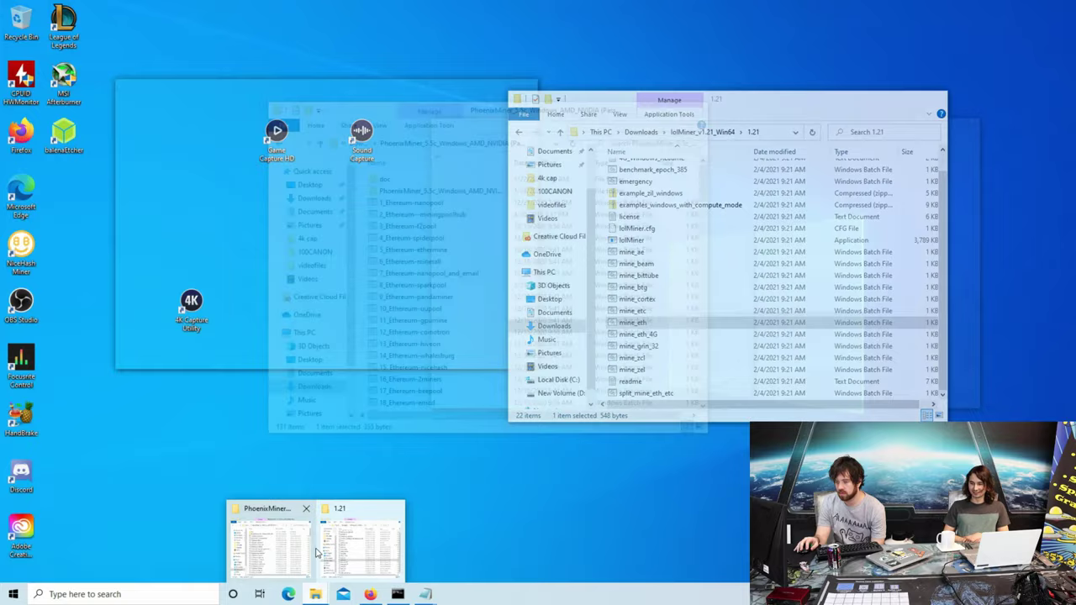
pyautogui.click(313, 550)
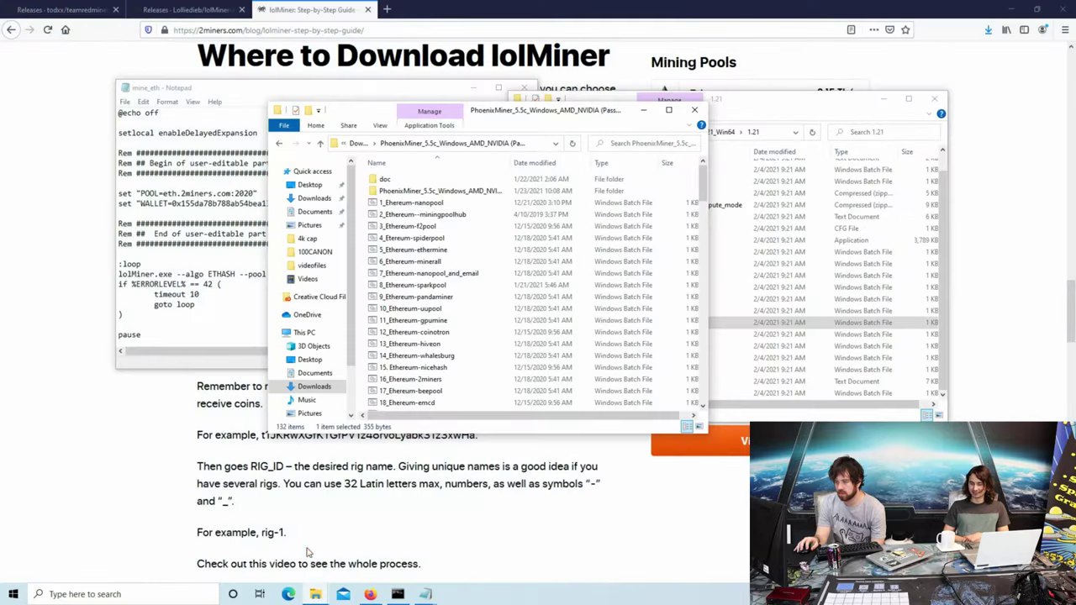
pyautogui.scroll(-15, 458, 341)
pyautogui.scroll(-10, 458, 340)
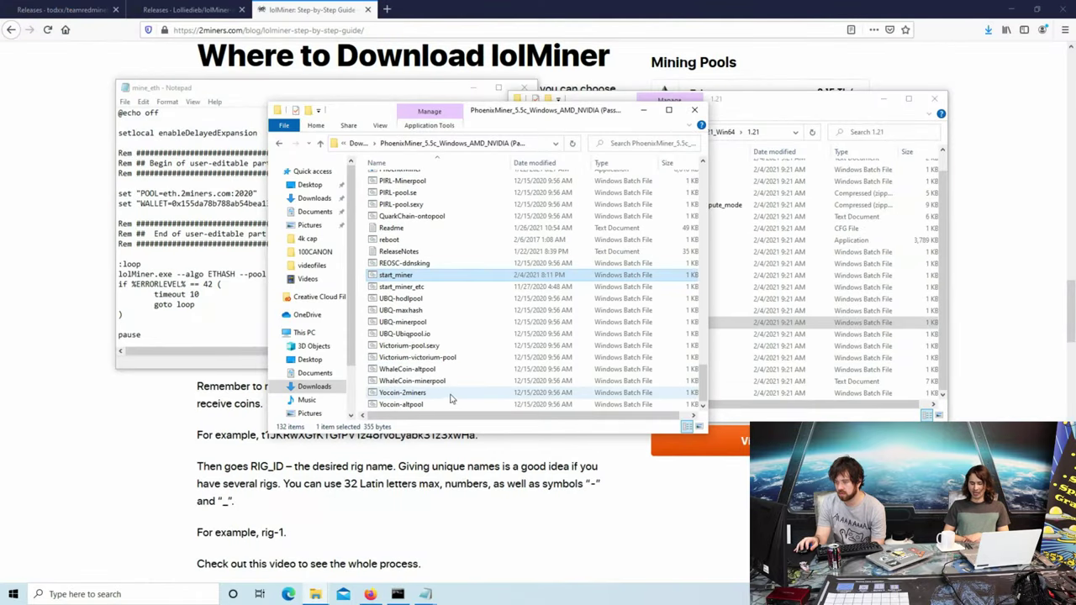
pyautogui.rightClick(424, 275)
pyautogui.click(450, 292)
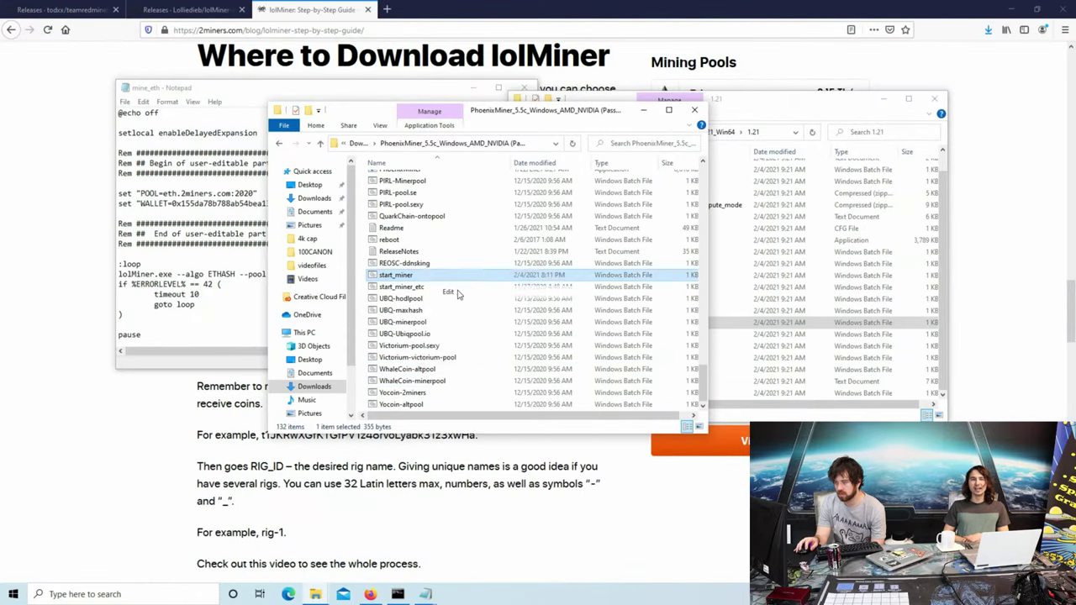
pyautogui.moveTo(448, 79); pyautogui.dragTo(571, 102)
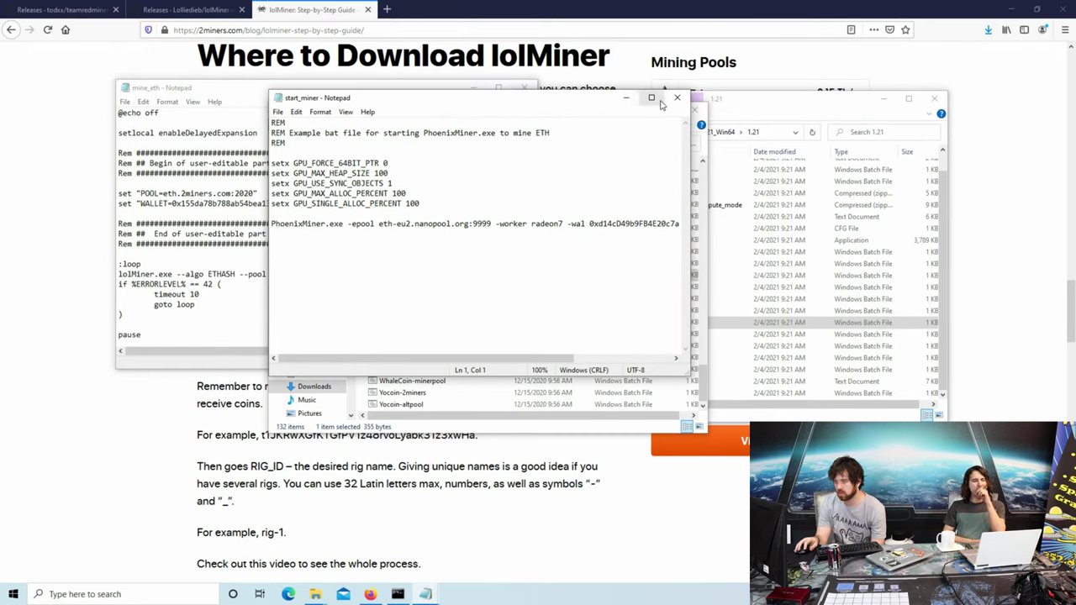
pyautogui.moveTo(684, 373); pyautogui.dragTo(1075, 460)
pyautogui.moveTo(605, 102); pyautogui.dragTo(699, 97)
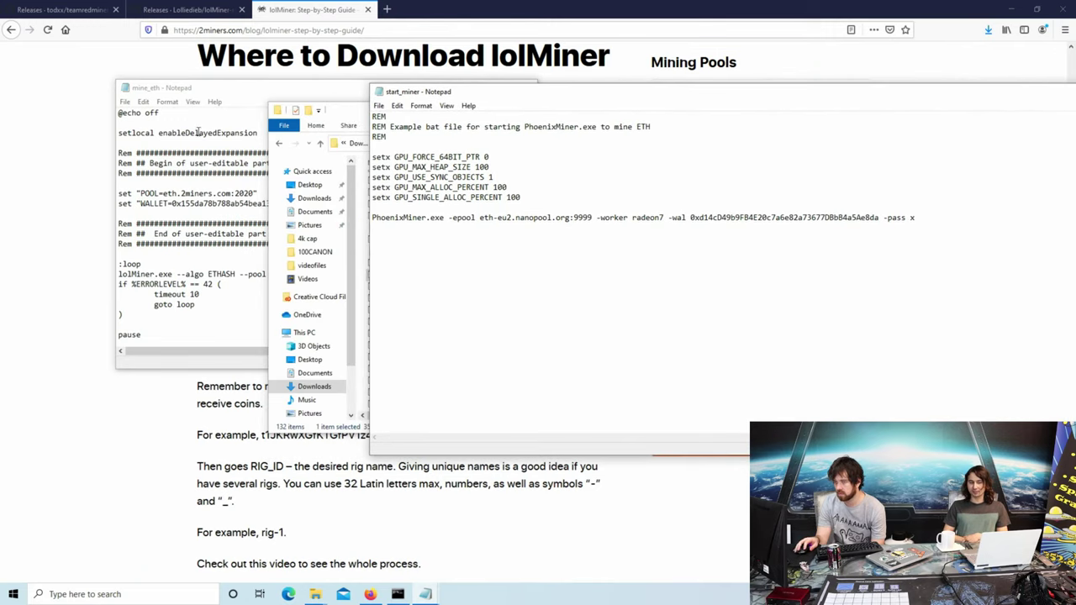
pyautogui.click(198, 132)
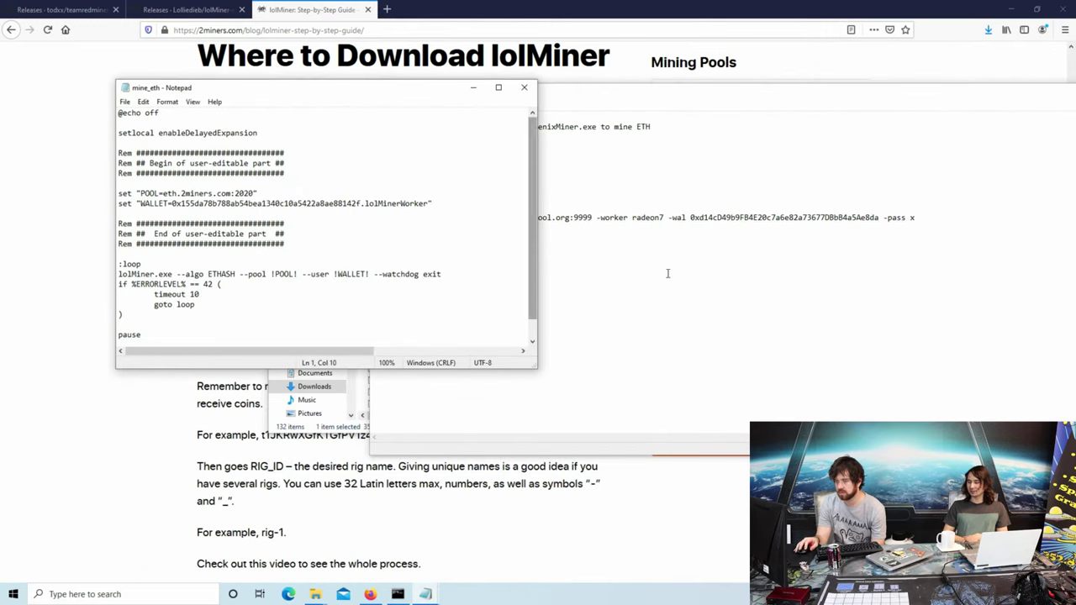
pyautogui.click(571, 267)
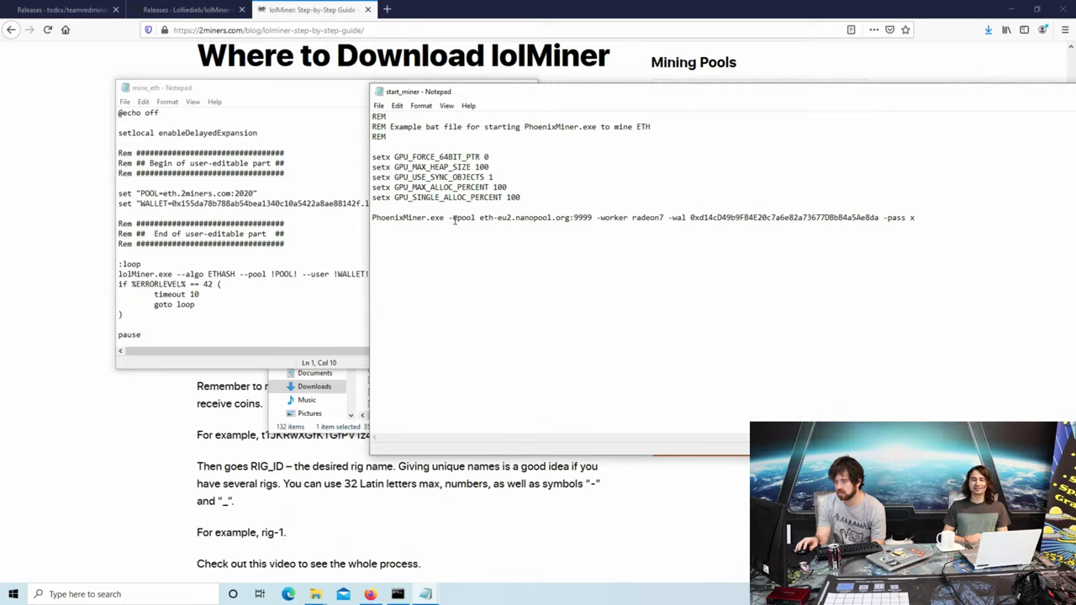
# - Replace mine_eth's POOL value with start_miner's eth-eu2.nanopool.org:9999 address
pyautogui.moveTo(481, 217); pyautogui.dragTo(594, 219)
pyautogui.hotkey('ctrl', 'c')
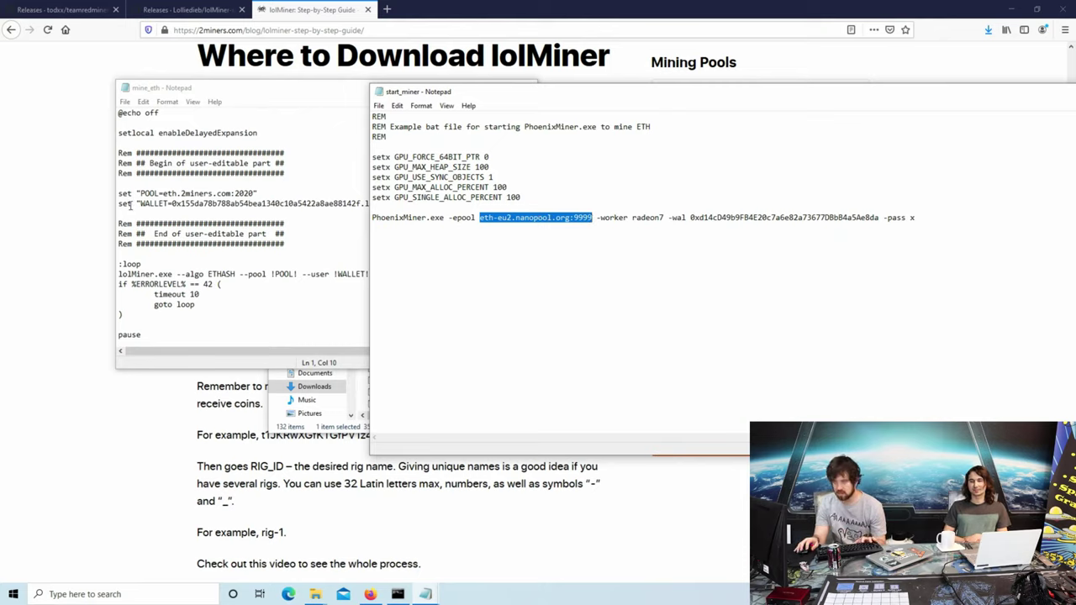
pyautogui.click(192, 194)
pyautogui.moveTo(140, 194); pyautogui.dragTo(246, 195)
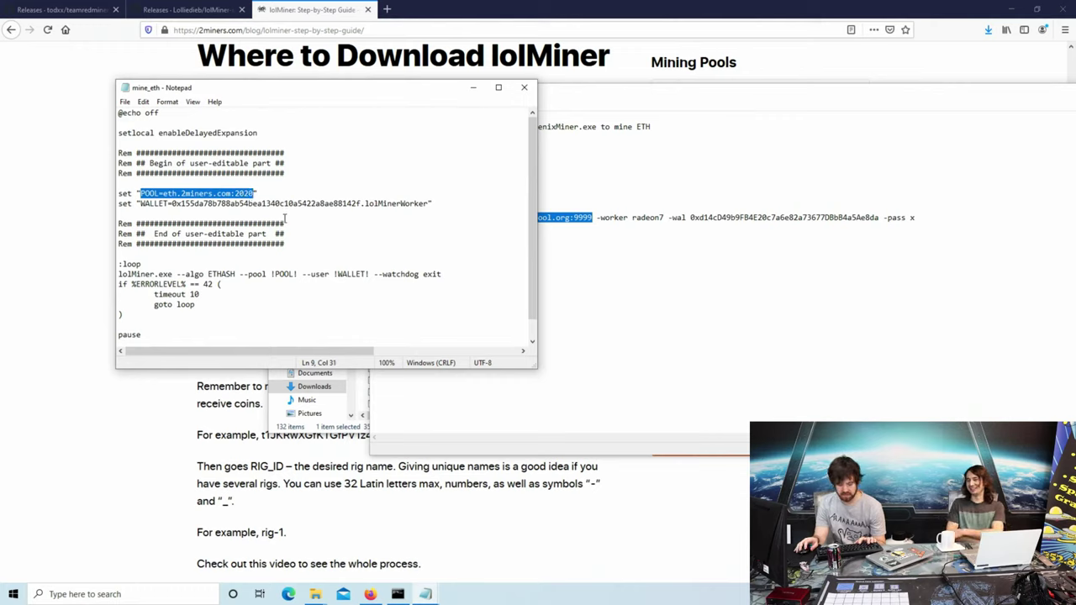
pyautogui.hotkey('ctrl', 'v')
# - Replace mine_eth's WALLET value with start_miner's wallet address, then save and close it
pyautogui.click(851, 277)
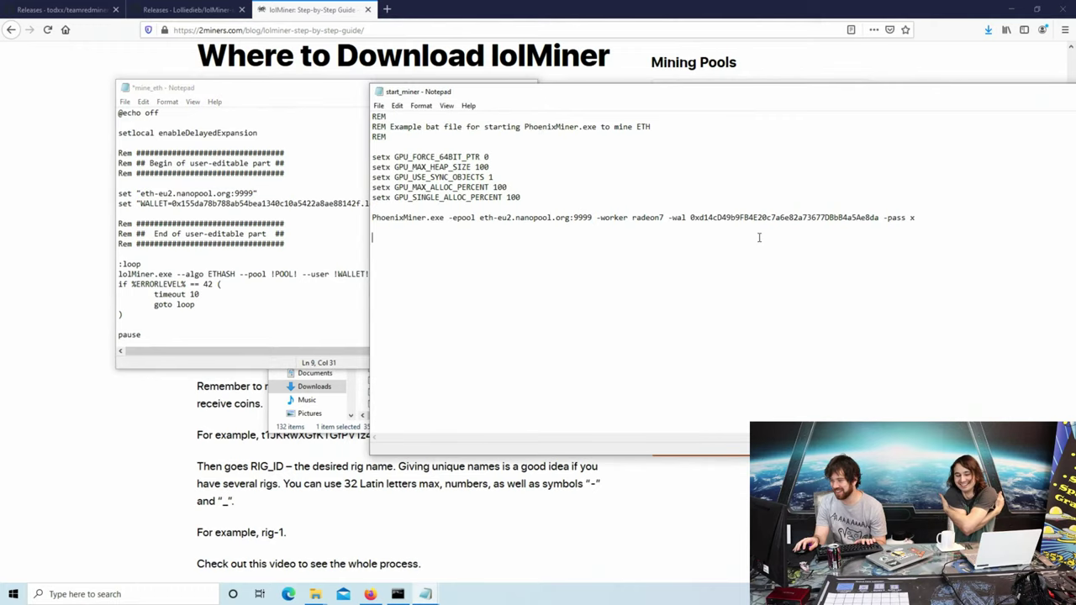
pyautogui.moveTo(691, 218); pyautogui.dragTo(871, 219)
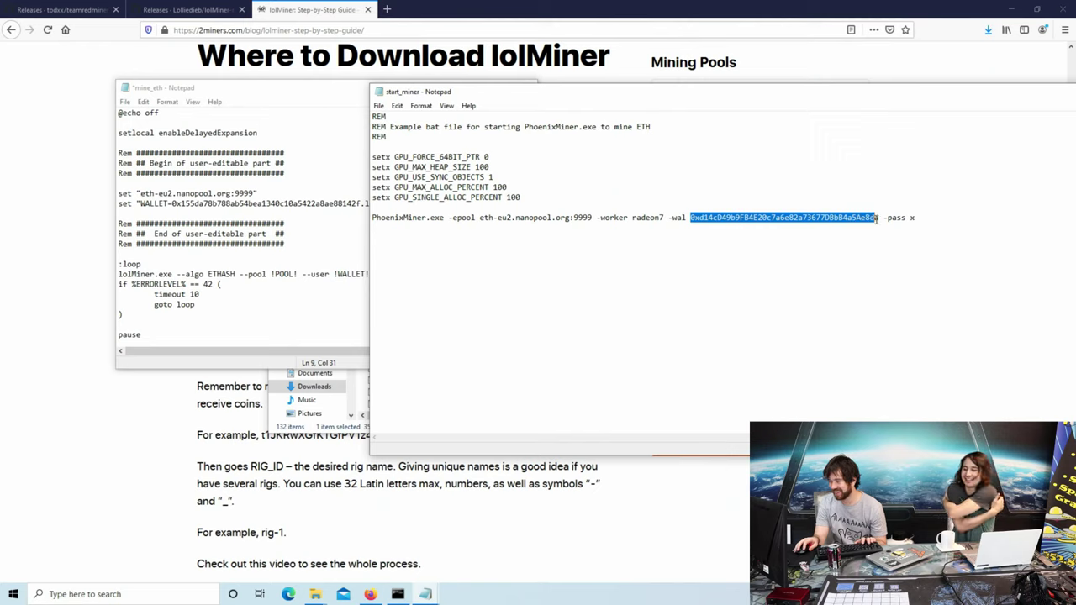
pyautogui.click(186, 212)
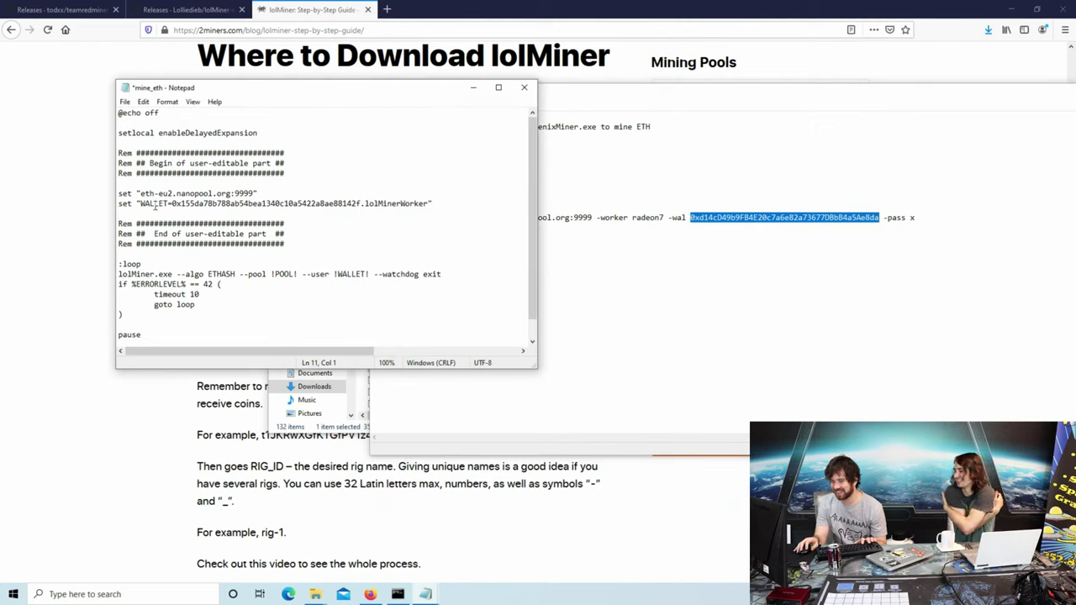
pyautogui.moveTo(171, 203); pyautogui.dragTo(353, 203)
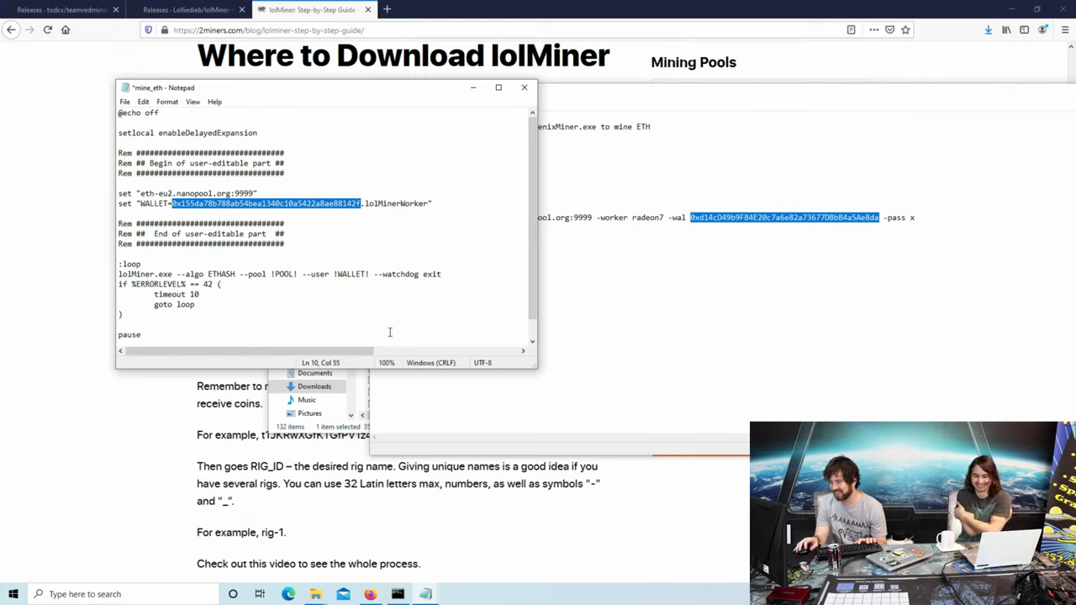
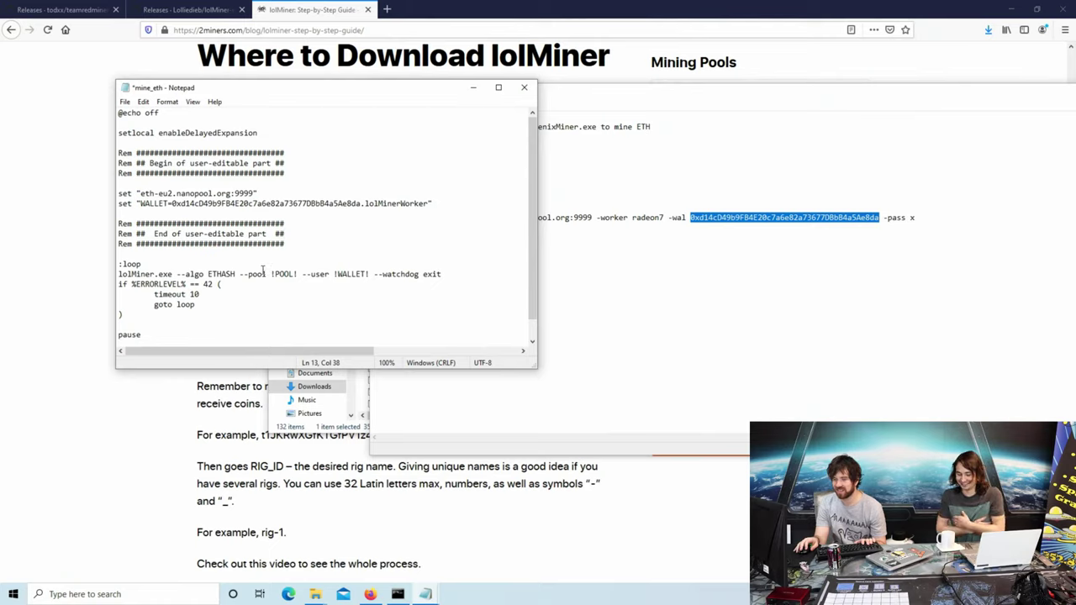
pyautogui.scroll(-1, 263, 269)
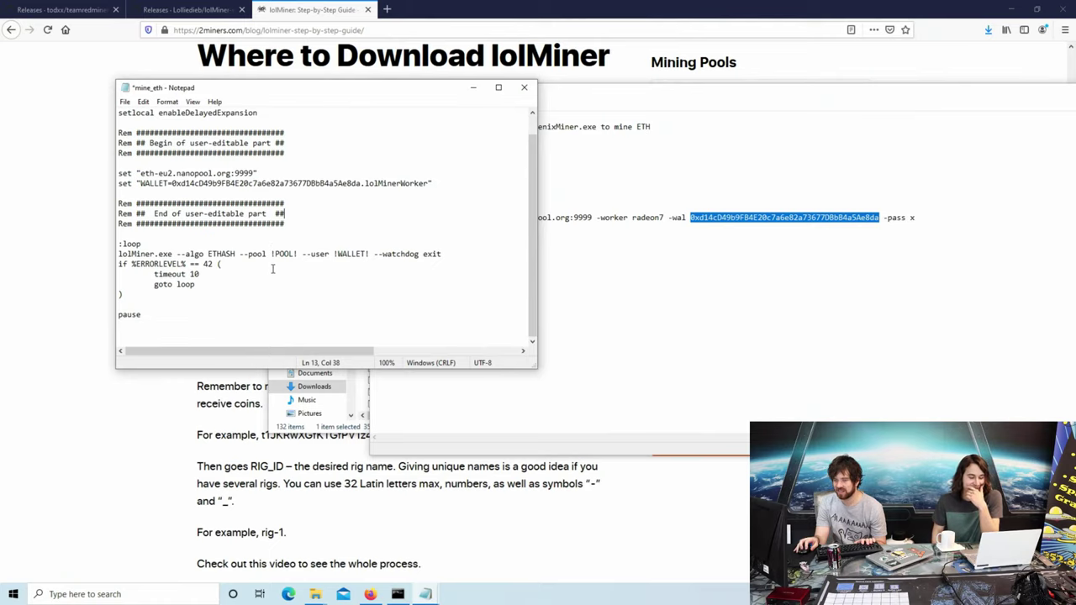
pyautogui.hotkey('ctrl', 's')
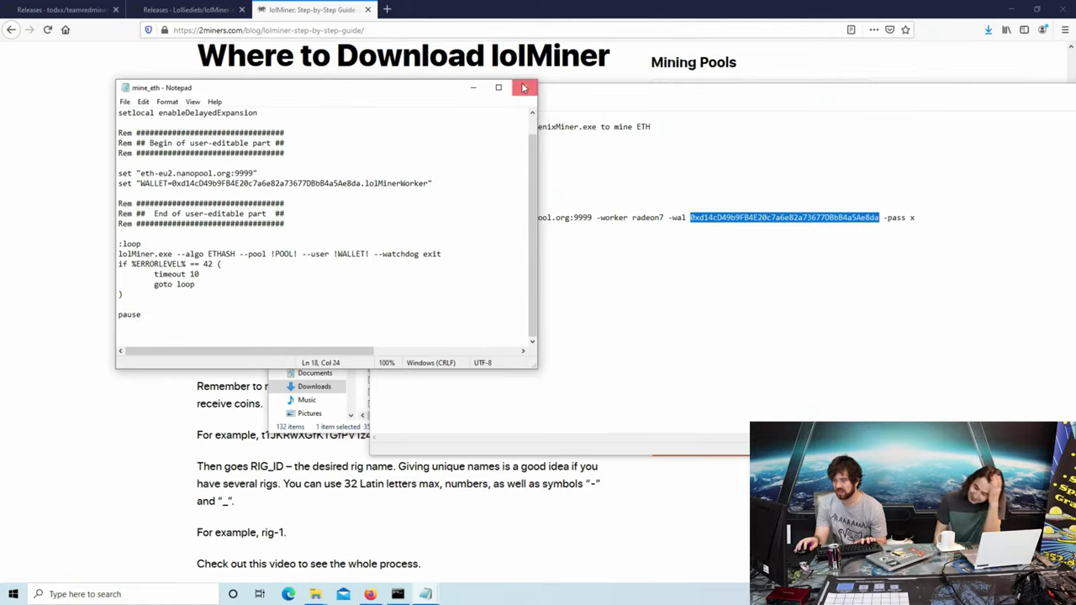
pyautogui.click(523, 87)
# - Close the running PhoenixMiner console from its taskbar menu
pyautogui.click(349, 401)
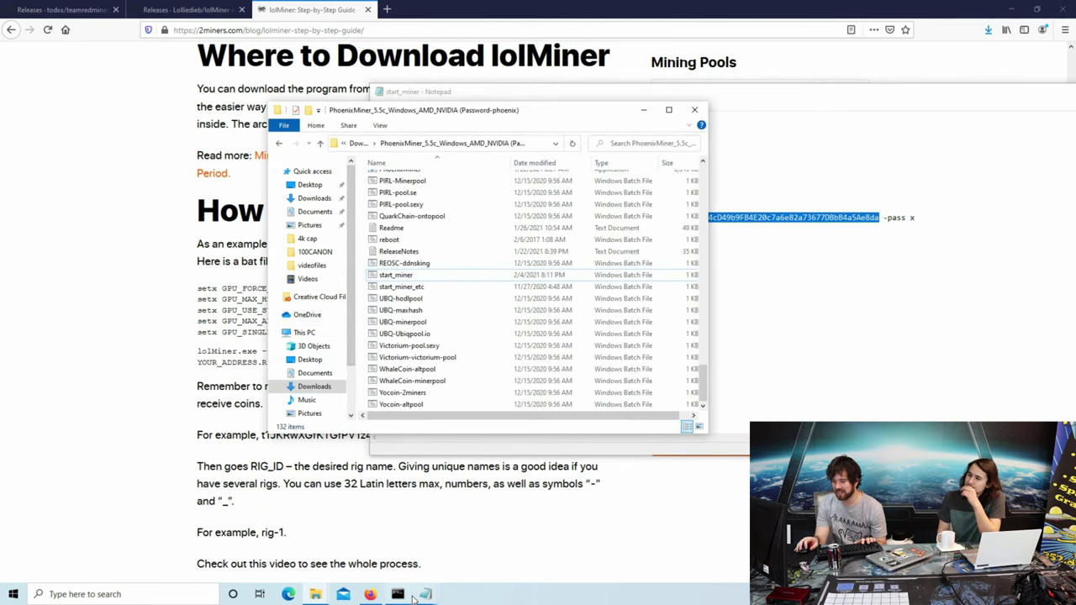
pyautogui.click(412, 597)
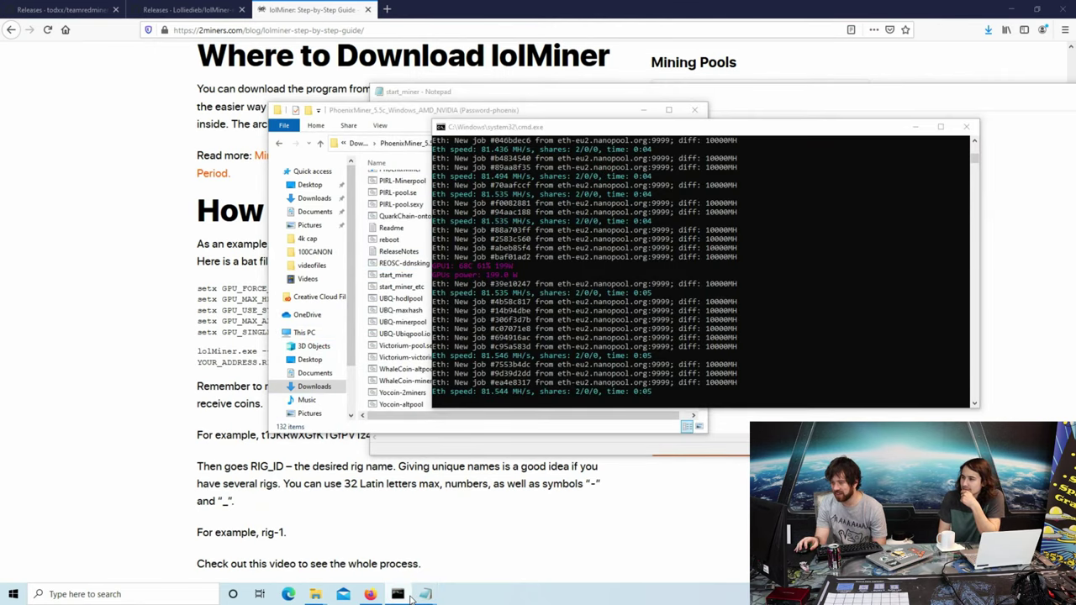
pyautogui.rightClick(412, 596)
pyautogui.click(402, 572)
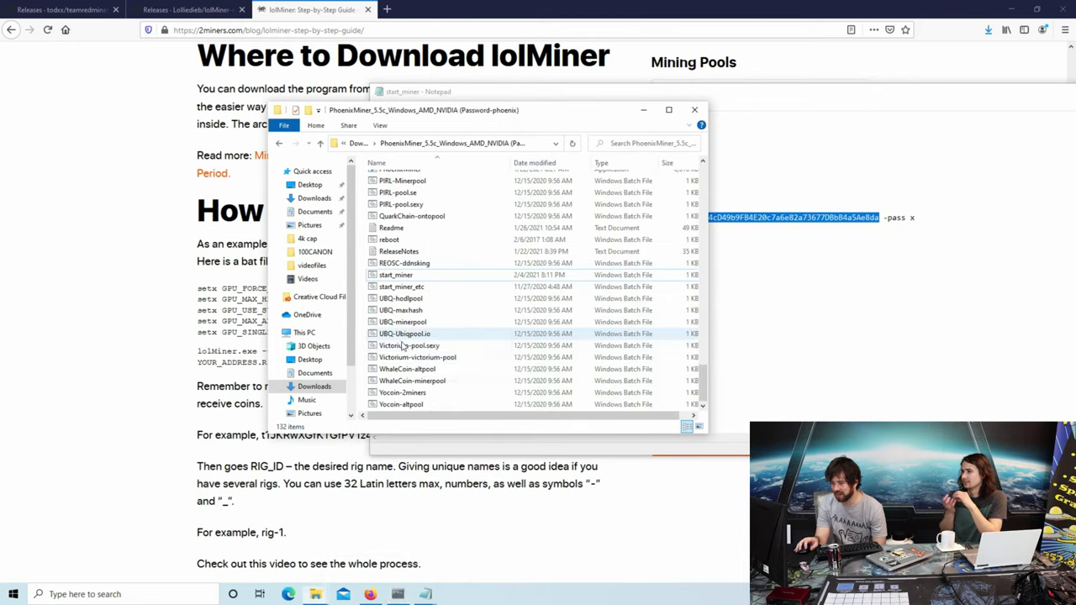
# - Relaunch start_miner, close its new console, and go back up to Downloads
pyautogui.doubleClick(413, 275)
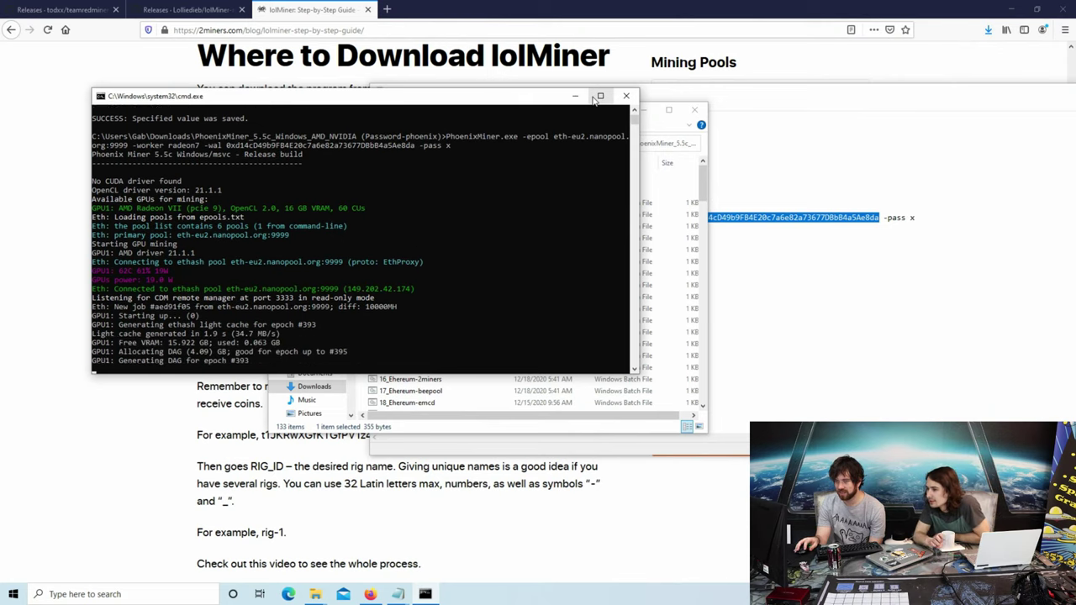
pyautogui.moveTo(498, 88); pyautogui.dragTo(499, 168)
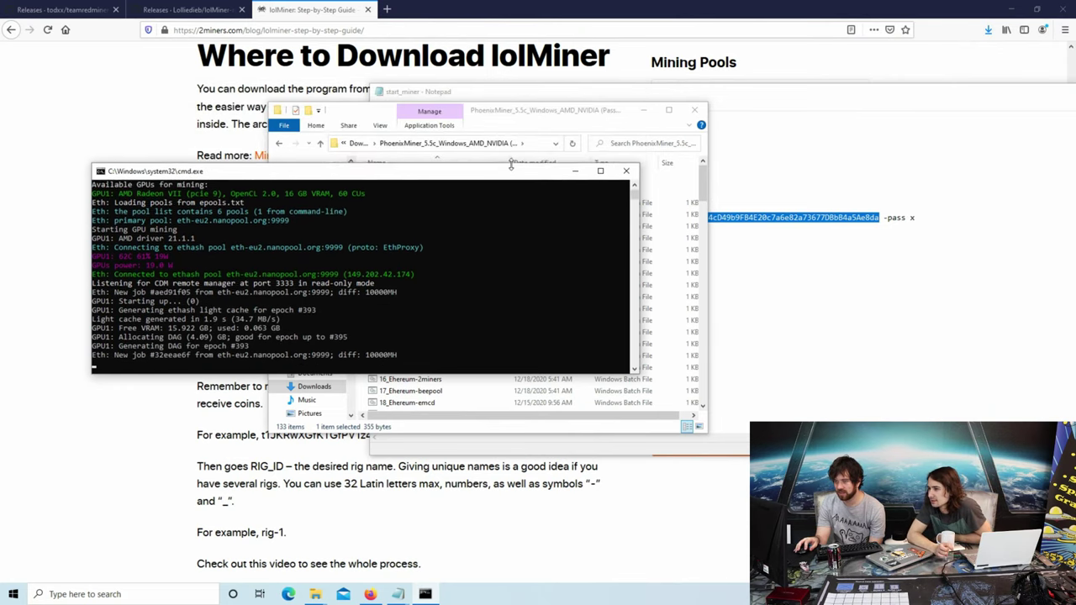
pyautogui.click(626, 174)
pyautogui.moveTo(609, 113); pyautogui.dragTo(593, 189)
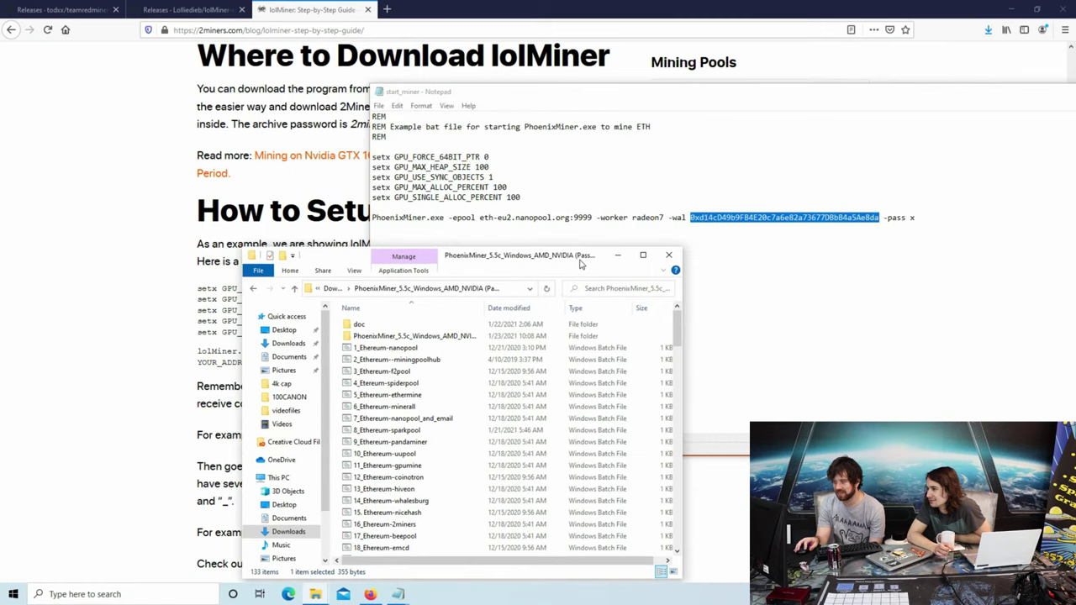
pyautogui.click(343, 218)
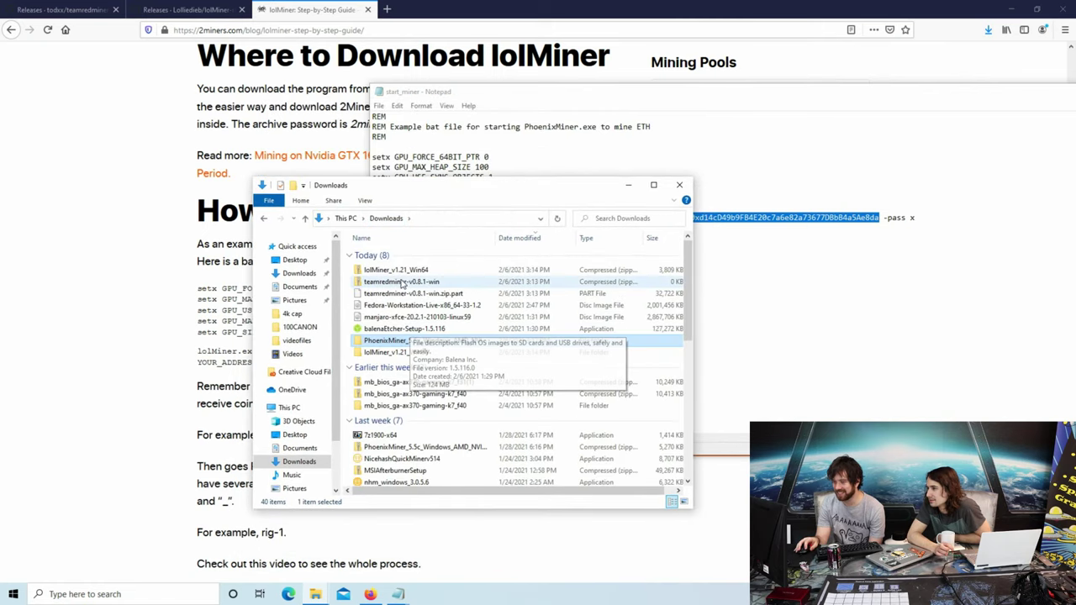
# - Run mine_eth.bat from lolMiner_v1.21_Win64\1.21 and dismiss the no-wallet error console
pyautogui.doubleClick(408, 352)
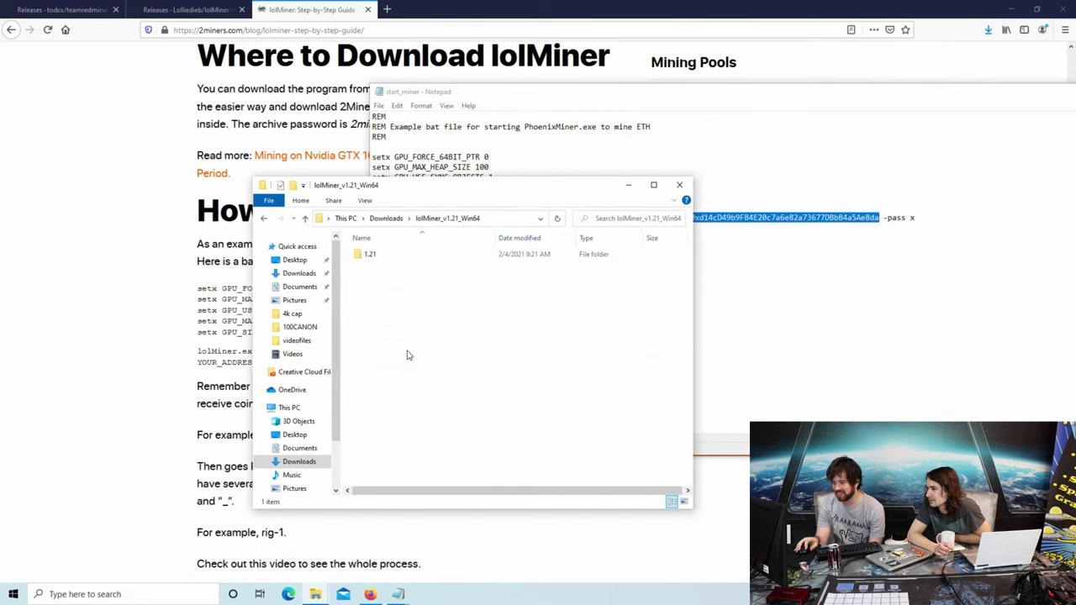
pyautogui.doubleClick(397, 259)
pyautogui.scroll(-1, 442, 385)
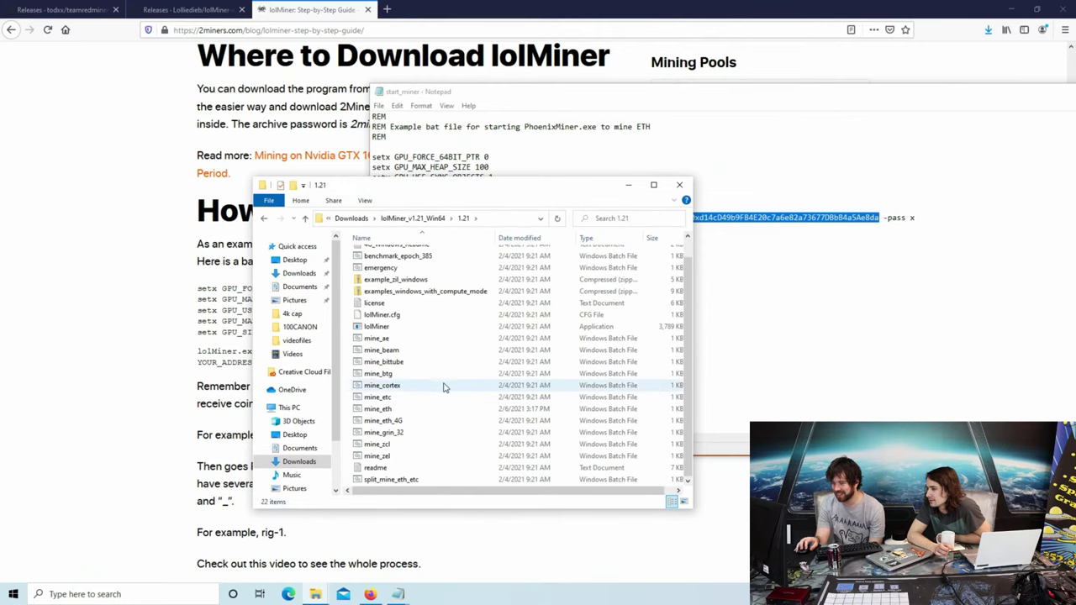
pyautogui.doubleClick(407, 408)
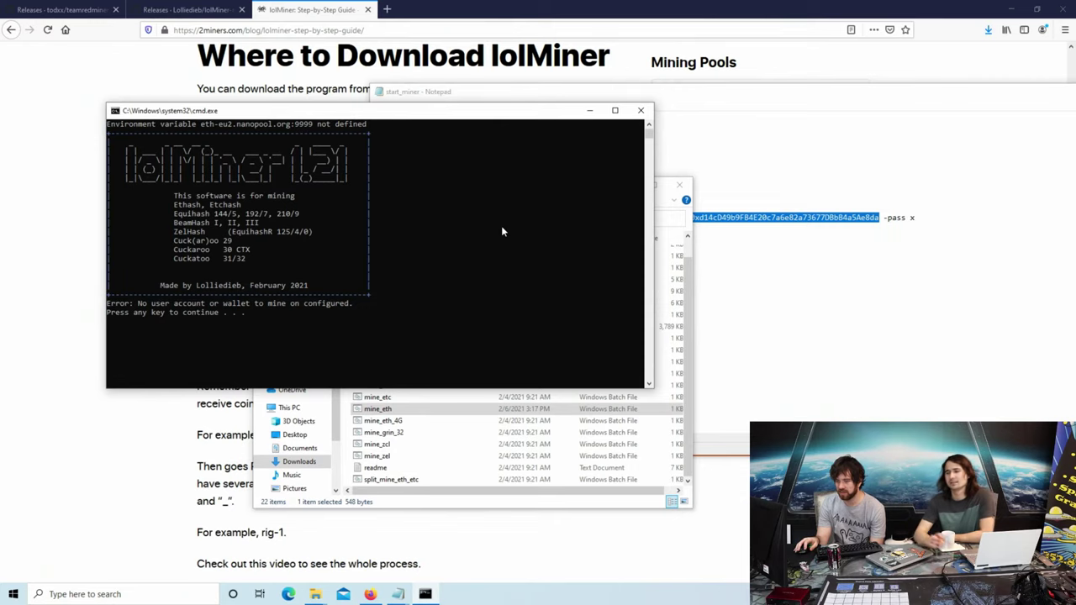
pyautogui.press('Return')
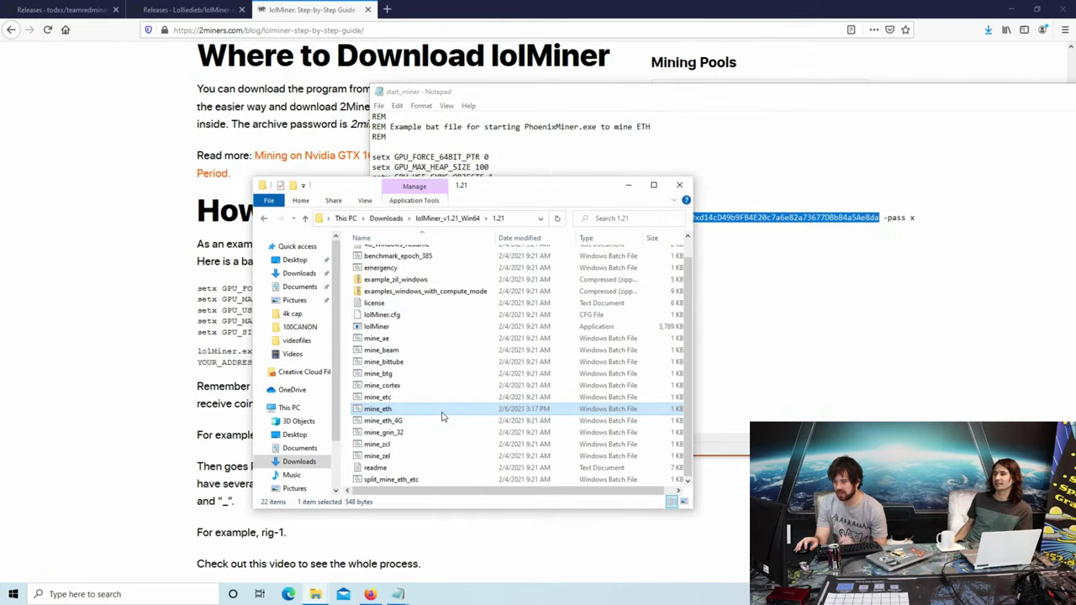
# - Open mine_eth.bat in Notepad and inspect its WALLET line ending in .lolMinerWorker
pyautogui.rightClick(443, 411)
pyautogui.click(468, 186)
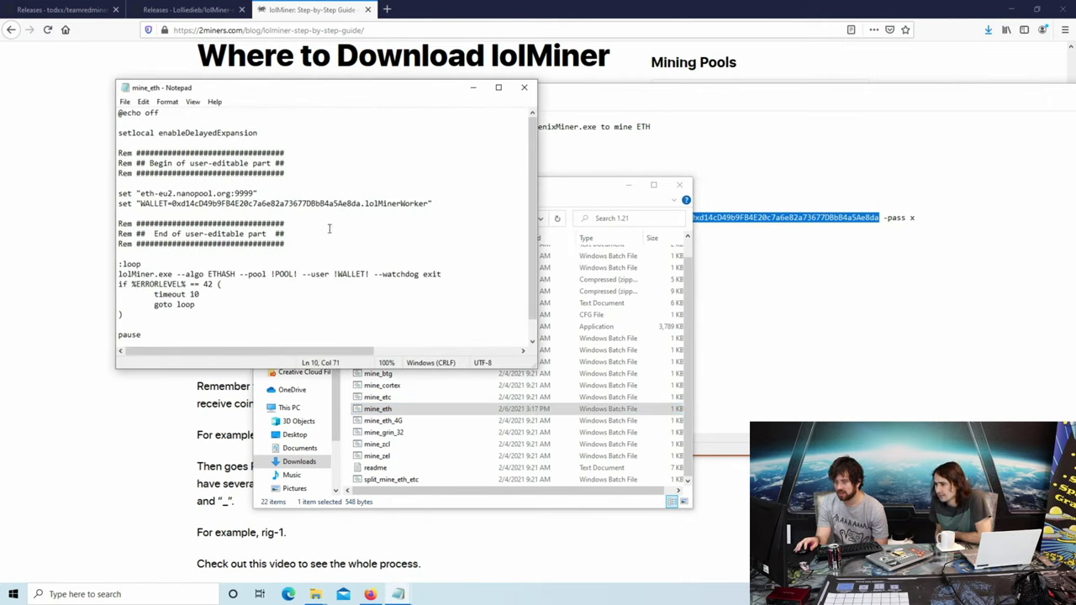
pyautogui.moveTo(290, 233); pyautogui.dragTo(260, 195)
pyautogui.moveTo(250, 179); pyautogui.dragTo(244, 217)
pyautogui.click(244, 214)
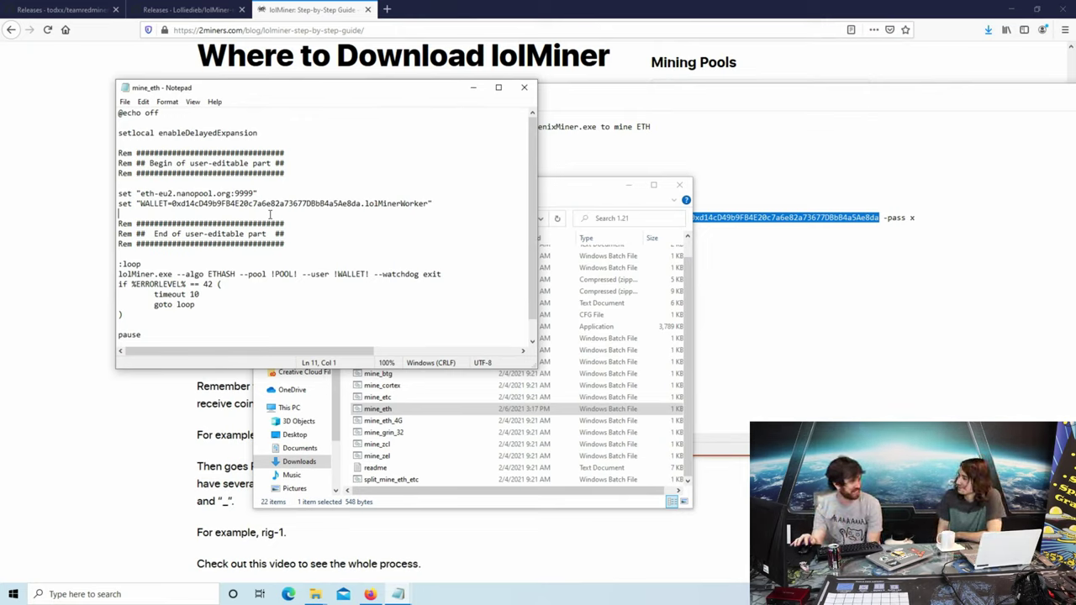
pyautogui.scroll(-1, 277, 256)
pyautogui.scroll(1, 270, 244)
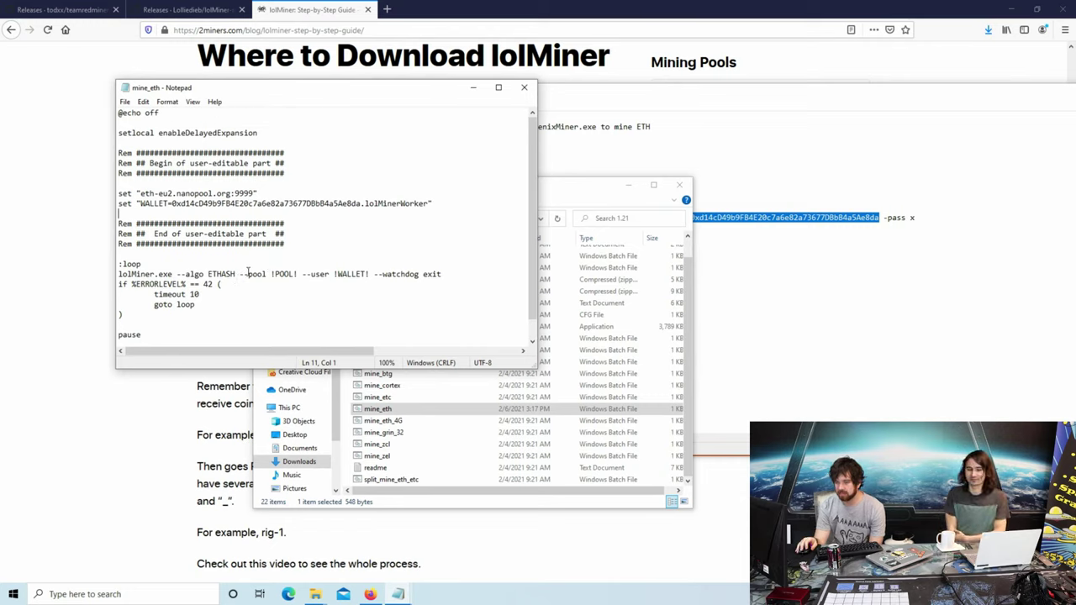
pyautogui.click(365, 204)
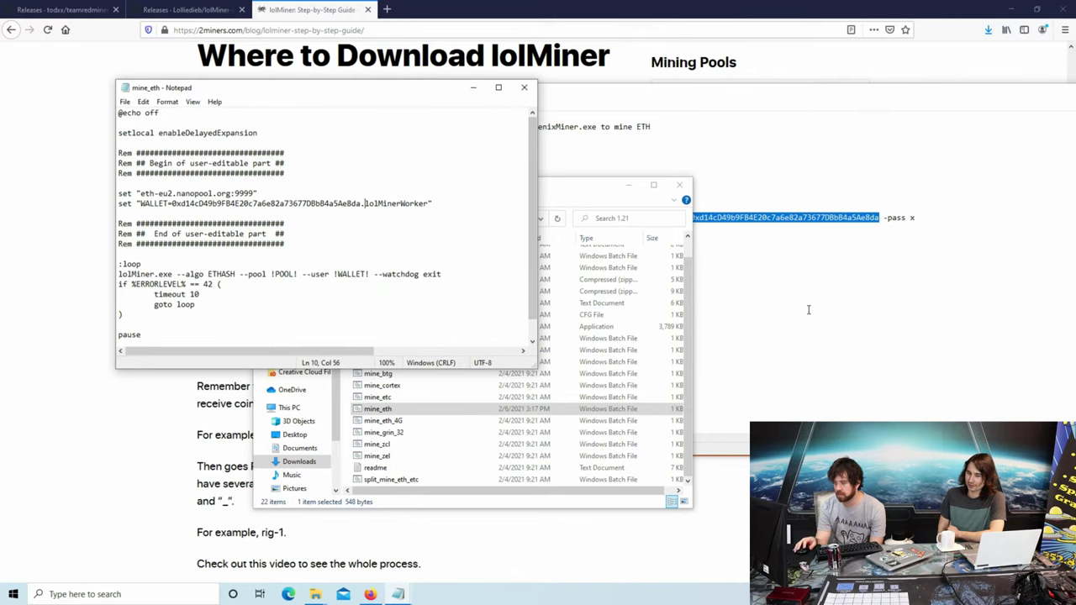
pyautogui.click(636, 387)
# - Move the lolMiner readme to the right of mine_eth and scroll through its mining options
pyautogui.click(400, 594)
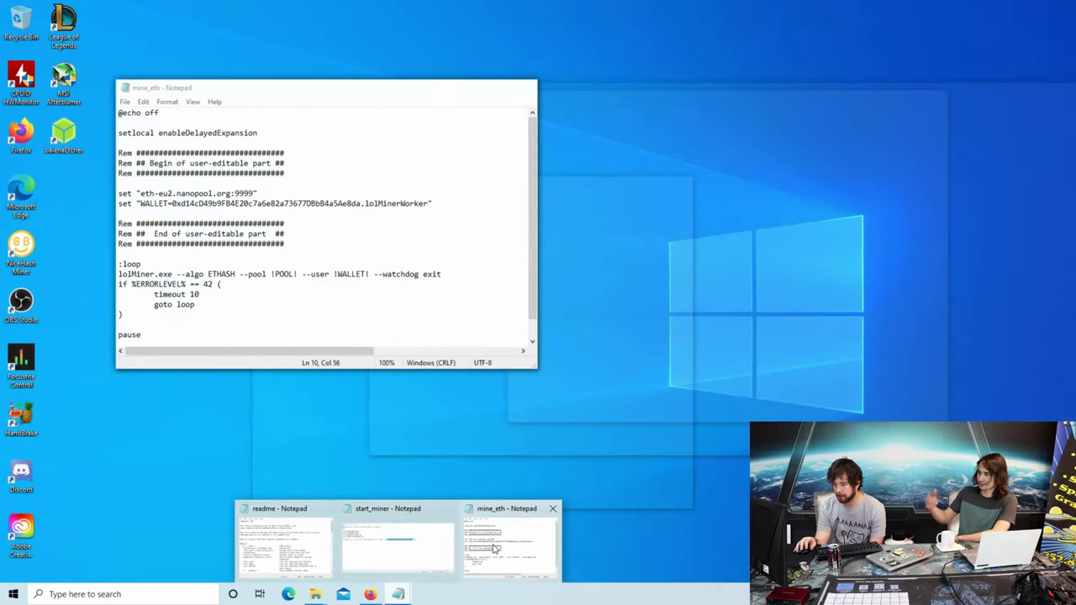
pyautogui.click(509, 542)
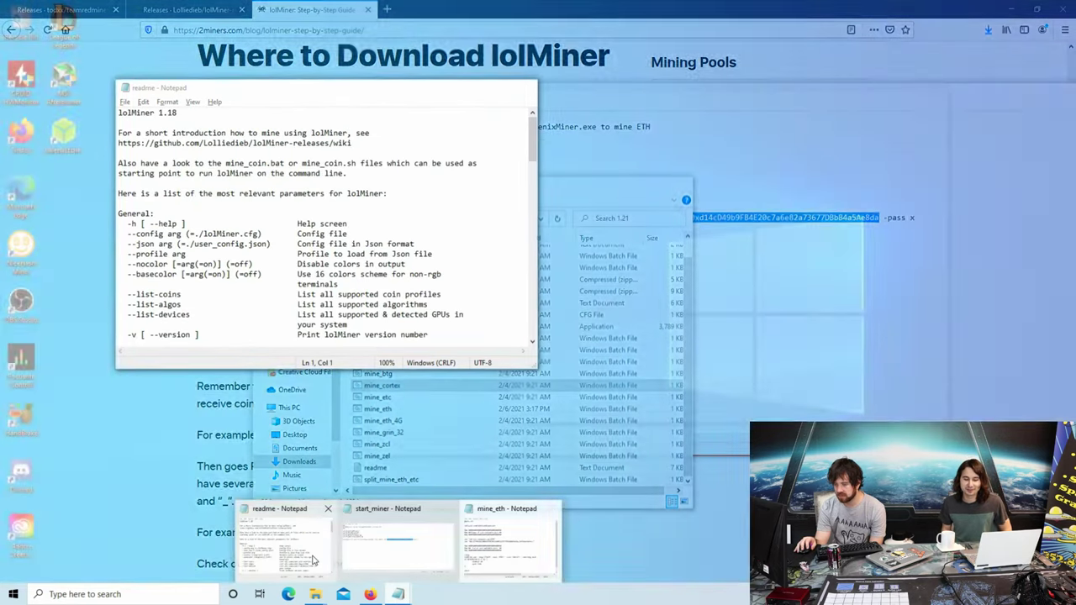
pyautogui.click(315, 559)
pyautogui.moveTo(296, 89); pyautogui.dragTo(732, 79)
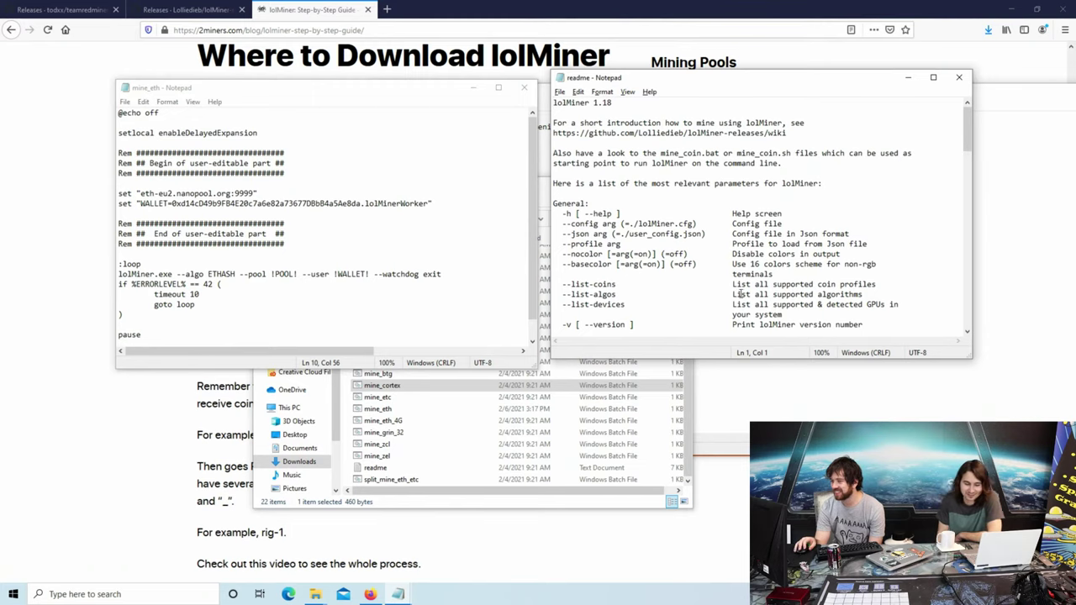
pyautogui.scroll(-4, 739, 295)
pyautogui.scroll(-3, 731, 295)
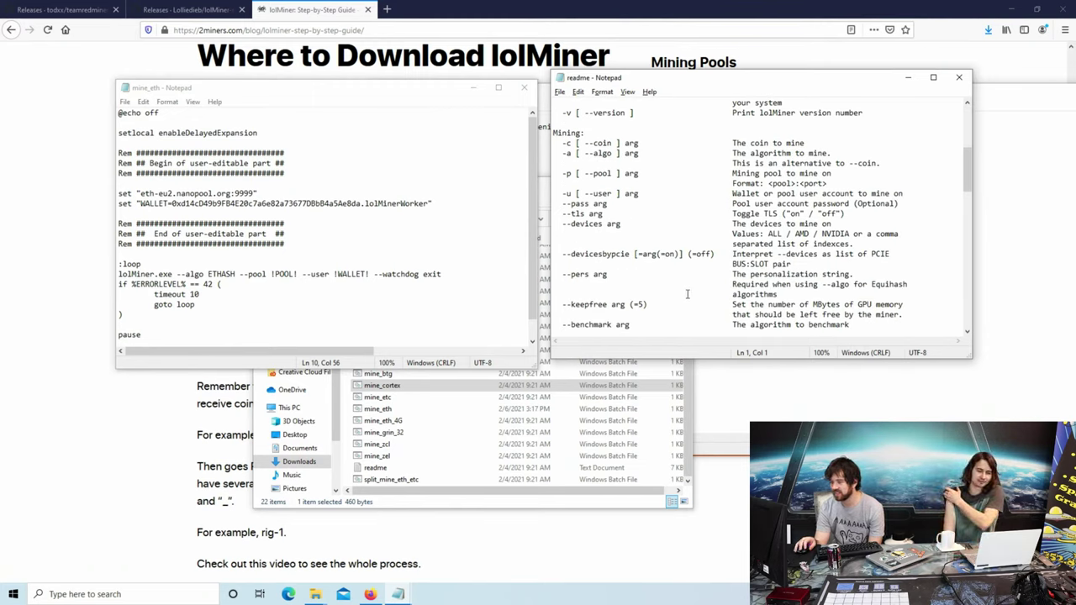
pyautogui.scroll(-15, 687, 294)
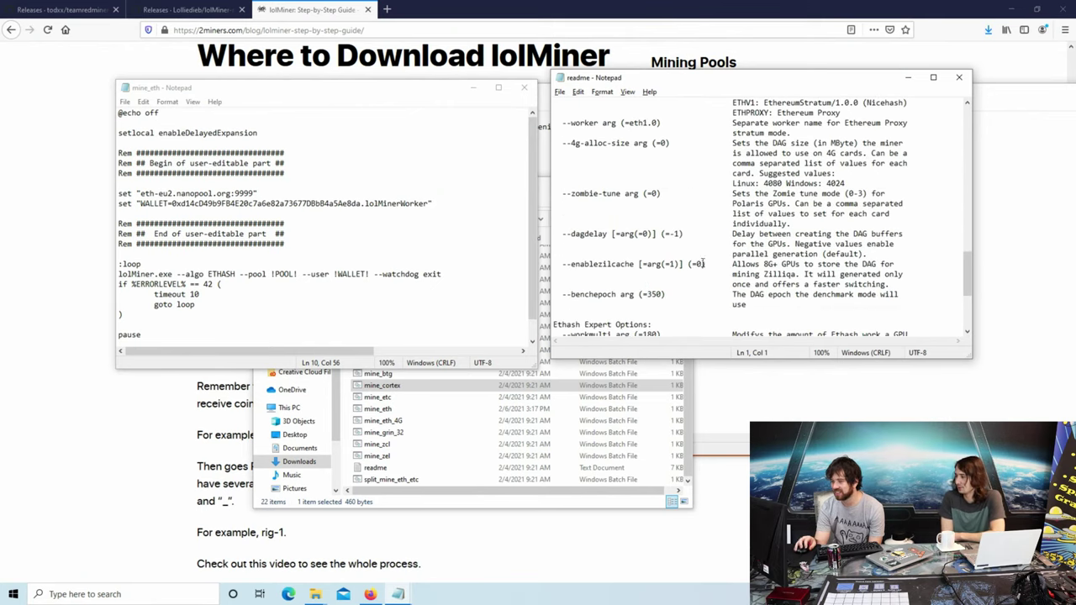
pyautogui.scroll(10, 686, 257)
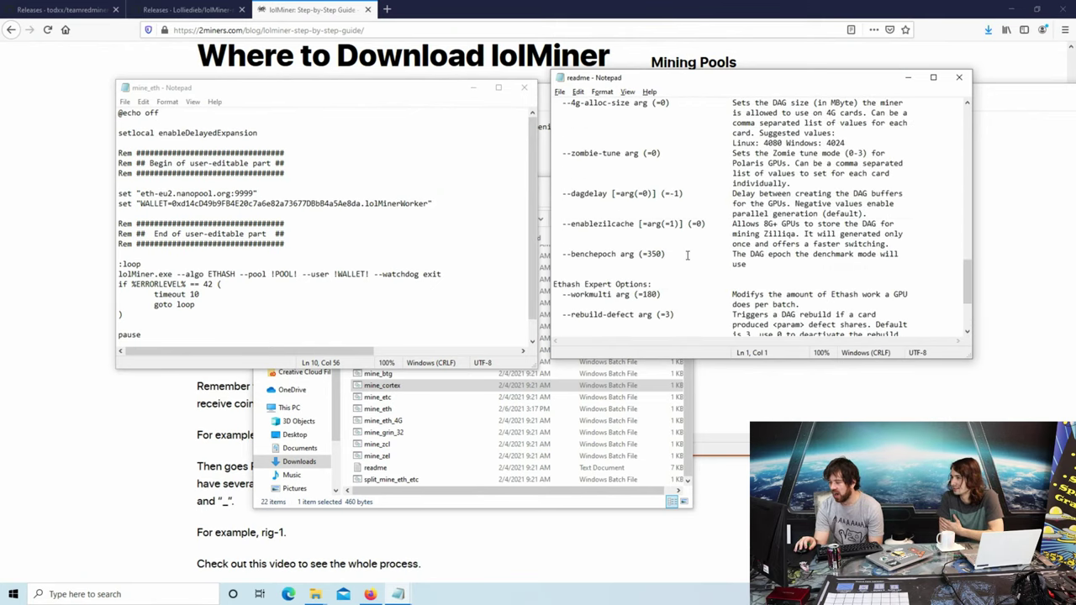
pyautogui.click(544, 215)
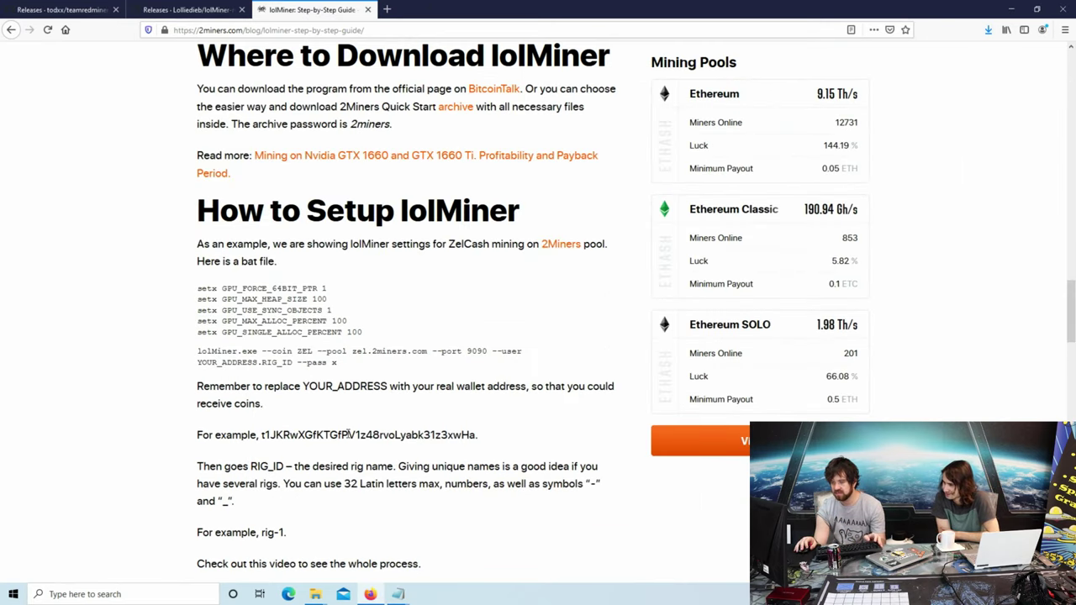
# - Paste the nanopool address over the !POOL! placeholder on the lolMiner line
pyautogui.hotkey('alt', 'Tab')
pyautogui.hotkey('alt', 'Tab')
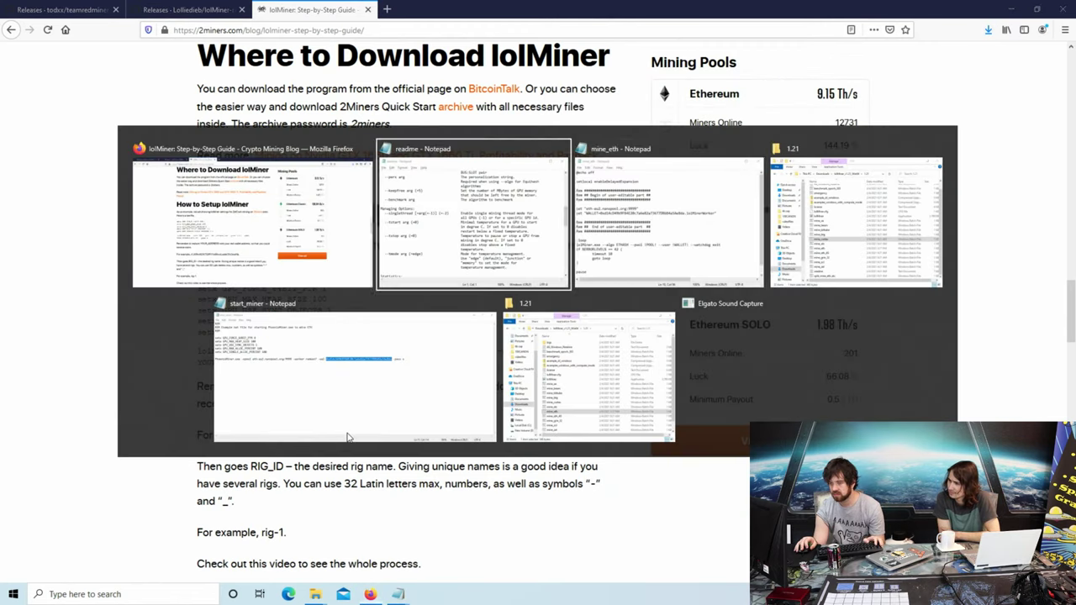
pyautogui.hotkey('alt', 'Tab')
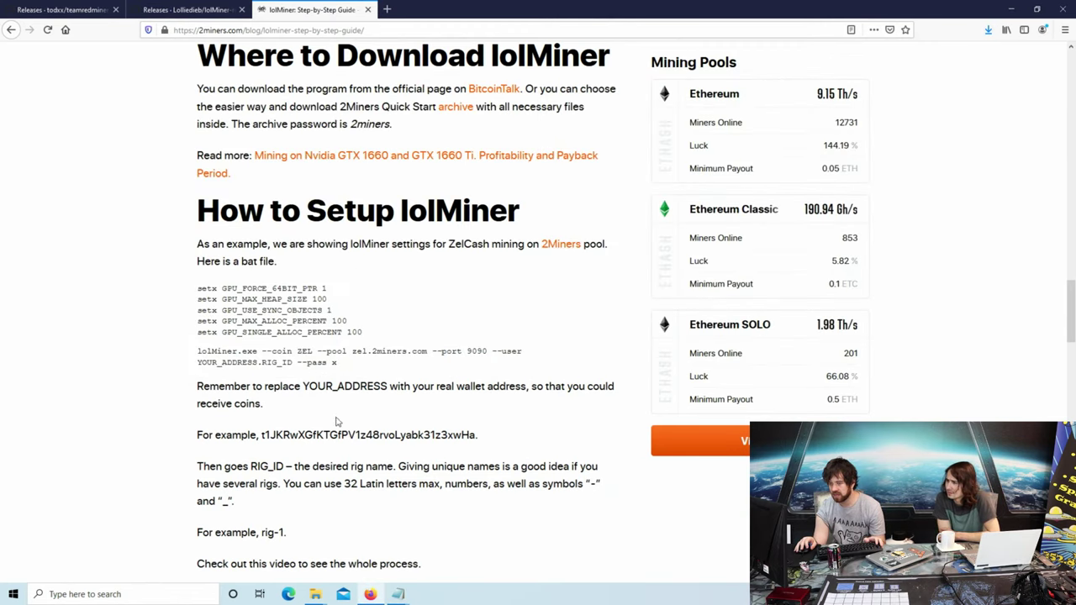
pyautogui.hotkey('alt', 'Tab')
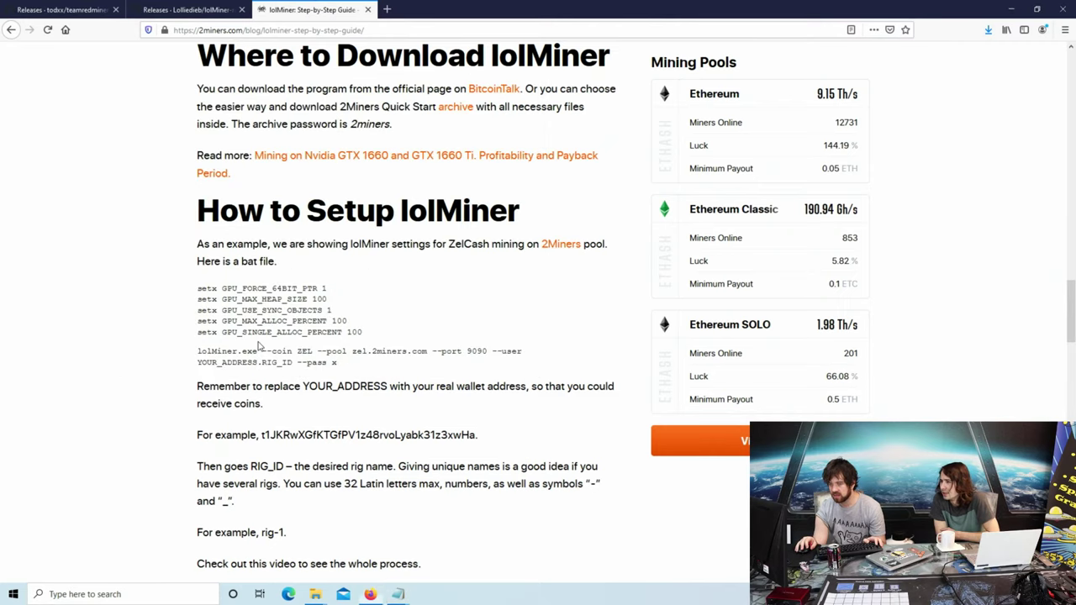
pyautogui.hotkey('alt', 'Tab')
pyautogui.hotkey('alt', 'Tab')
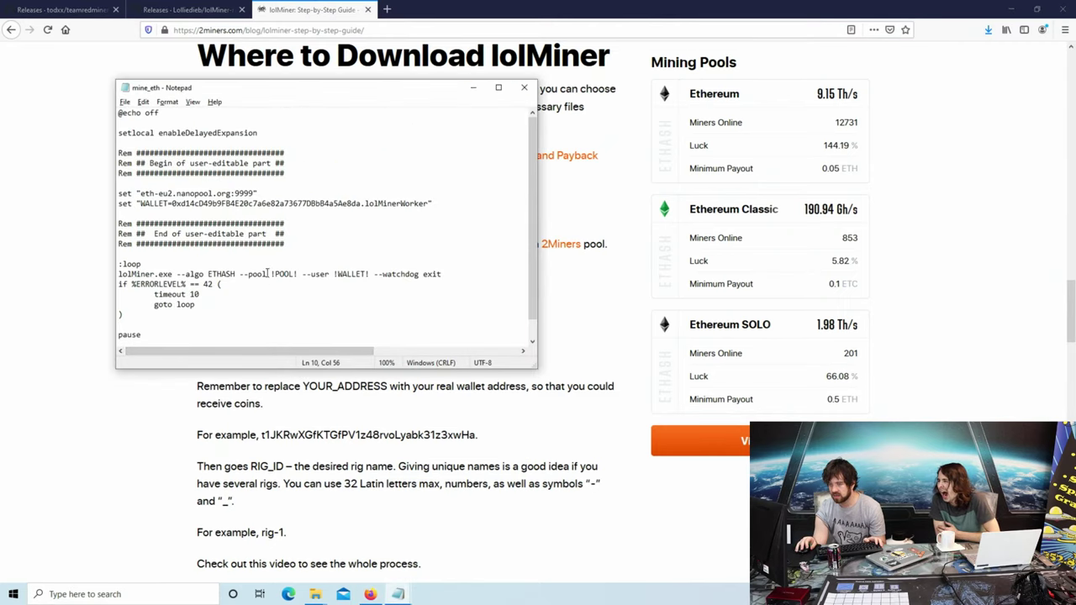
pyautogui.hotkey('alt', 'Tab')
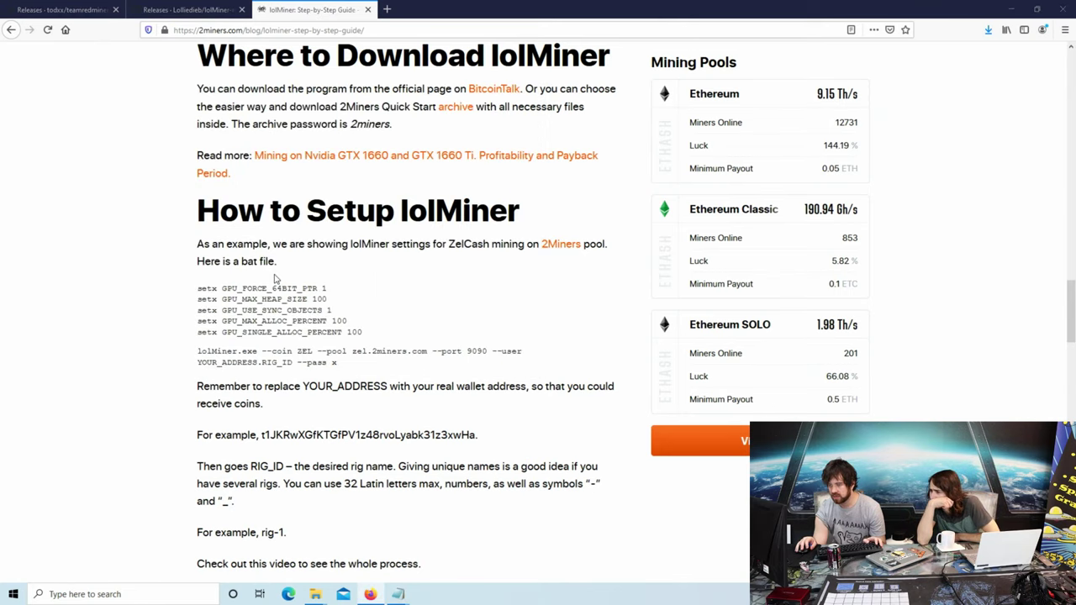
pyautogui.hotkey('alt', 'Tab')
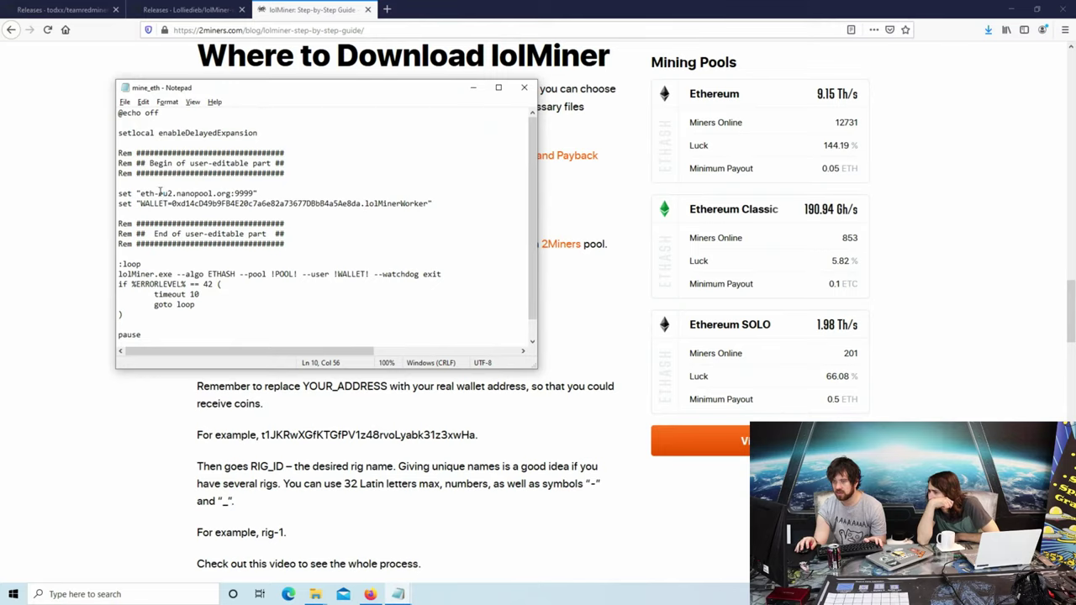
pyautogui.moveTo(139, 193); pyautogui.dragTo(256, 193)
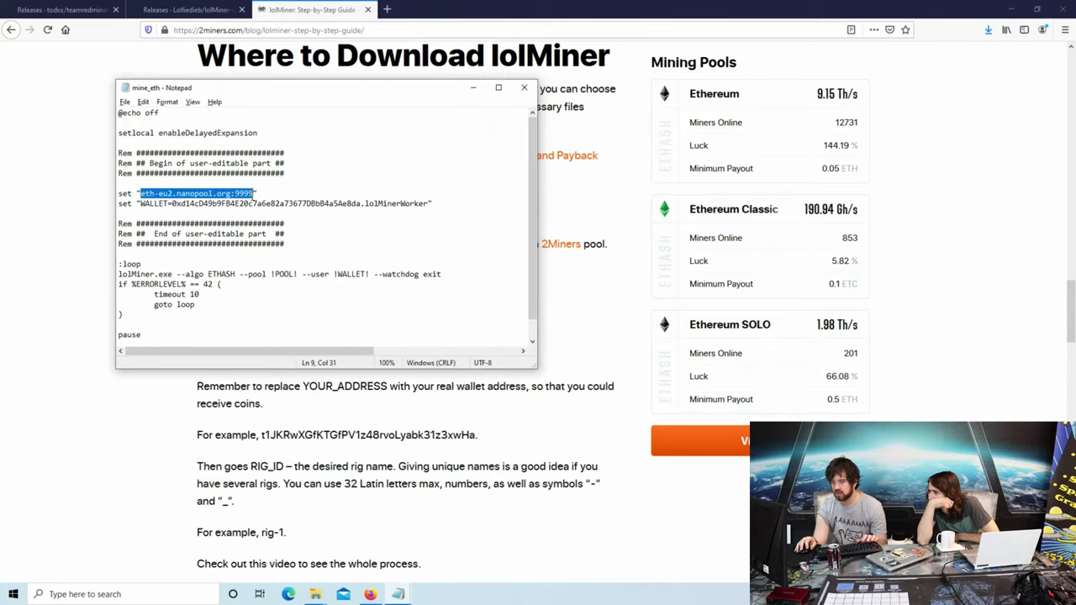
pyautogui.hotkey('ctrl', 'c')
pyautogui.moveTo(273, 274); pyautogui.dragTo(296, 274)
pyautogui.hotkey('ctrl', 'v')
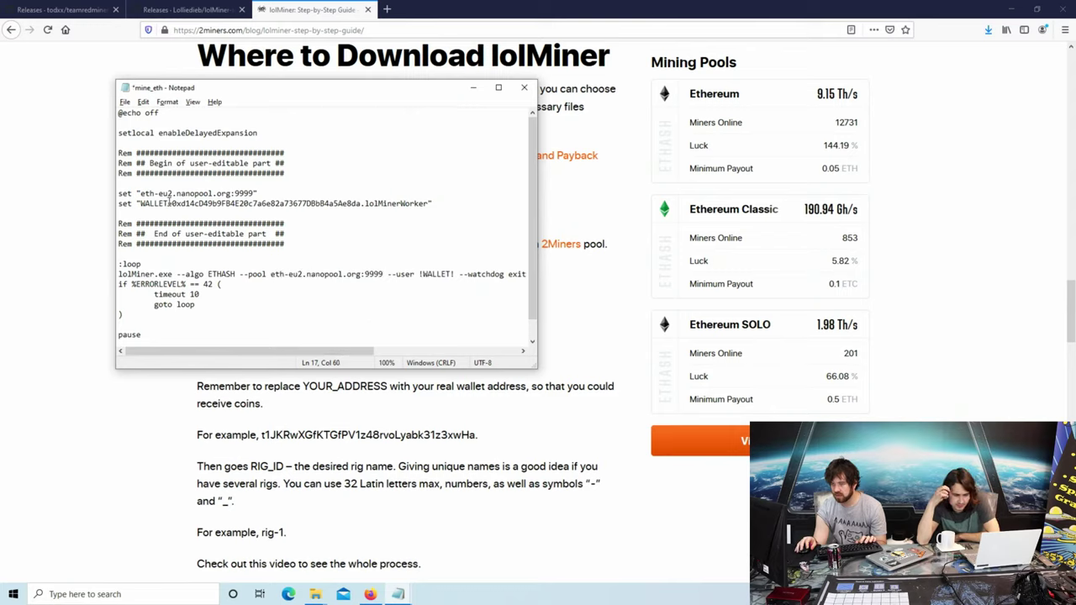
# - Replace the wallet placeholder with the wallet address and remove the old worker name
pyautogui.moveTo(172, 203); pyautogui.dragTo(430, 204)
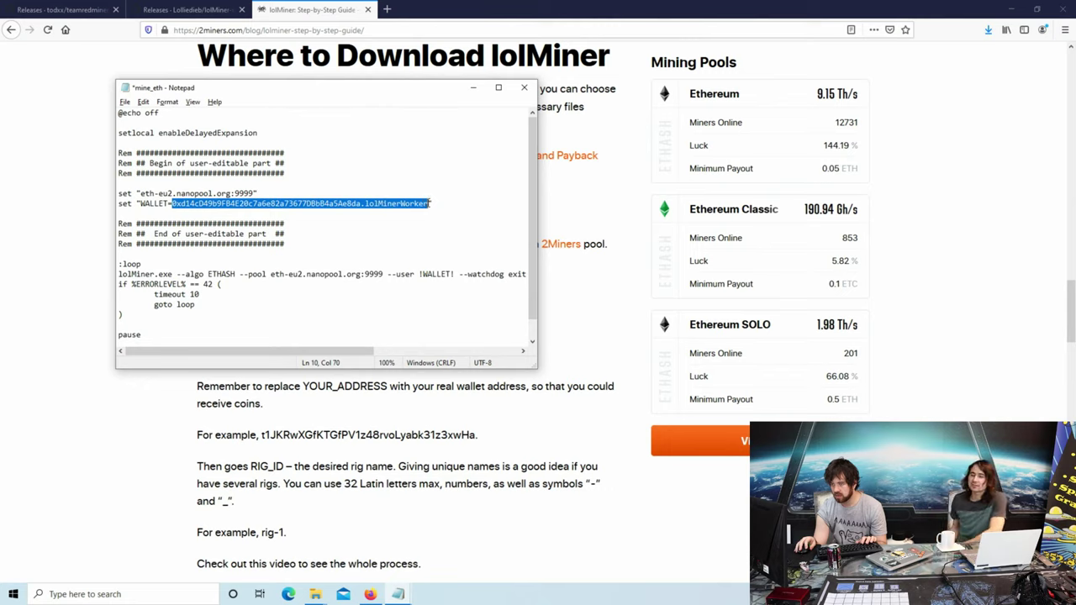
pyautogui.moveTo(277, 351); pyautogui.dragTo(360, 351)
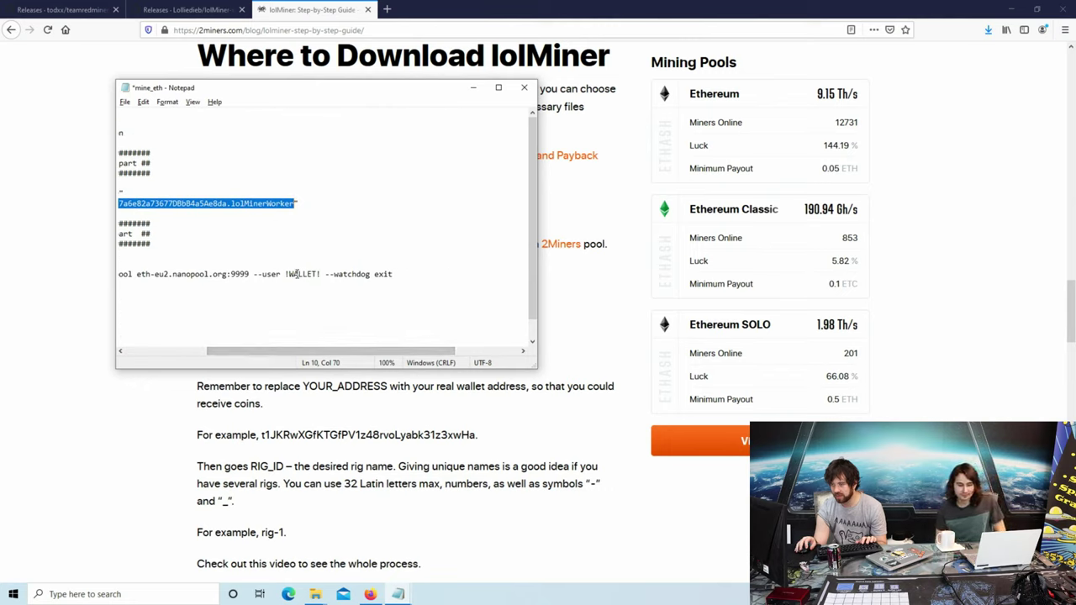
pyautogui.moveTo(290, 274); pyautogui.dragTo(456, 283)
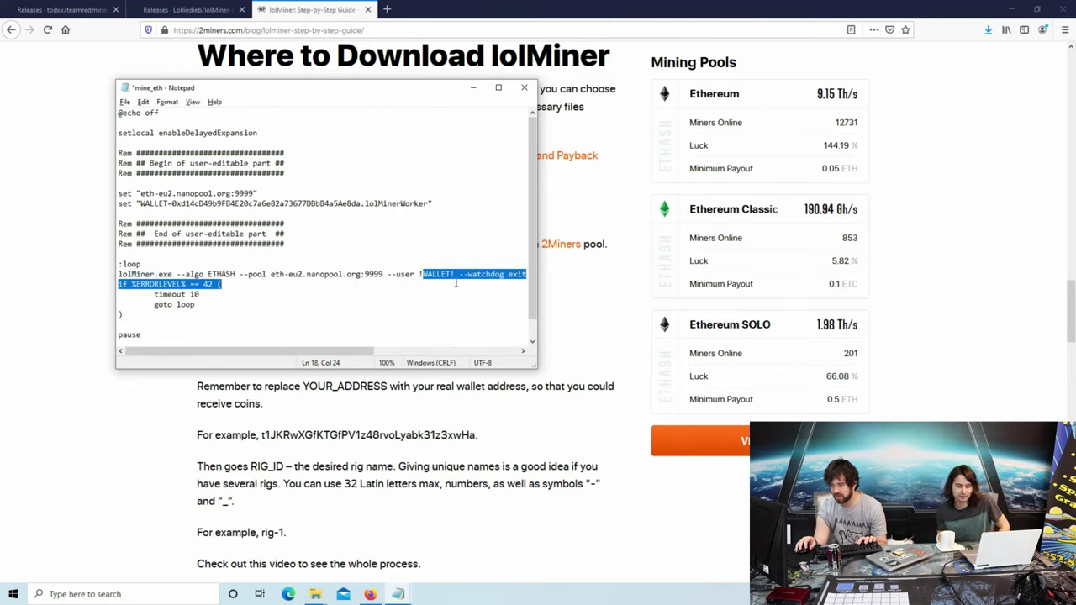
pyautogui.doubleClick(448, 278)
pyautogui.hotkey('ctrl', 'v')
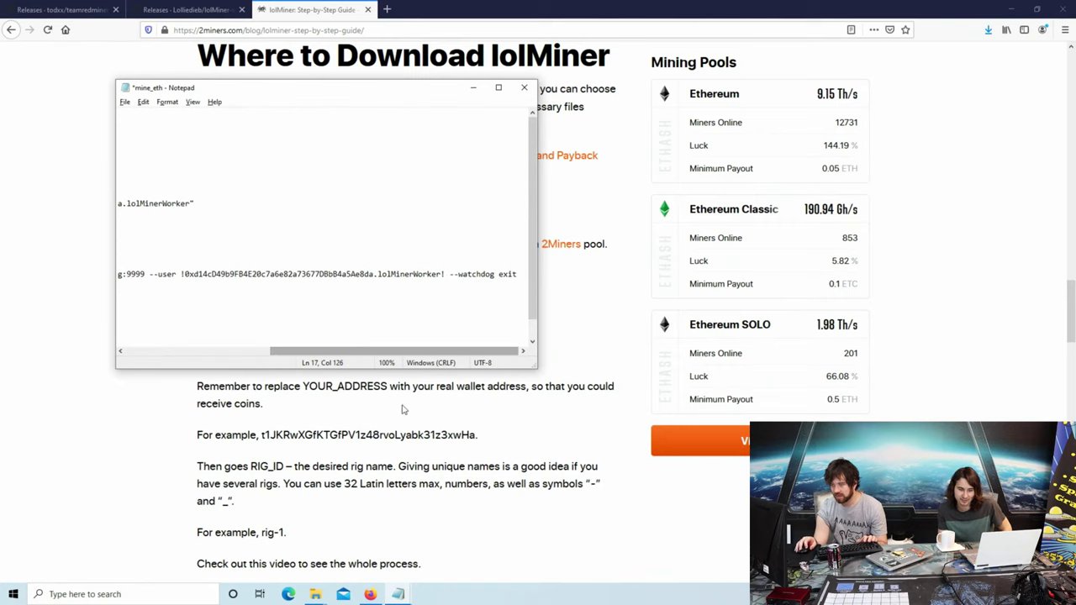
pyautogui.click(402, 412)
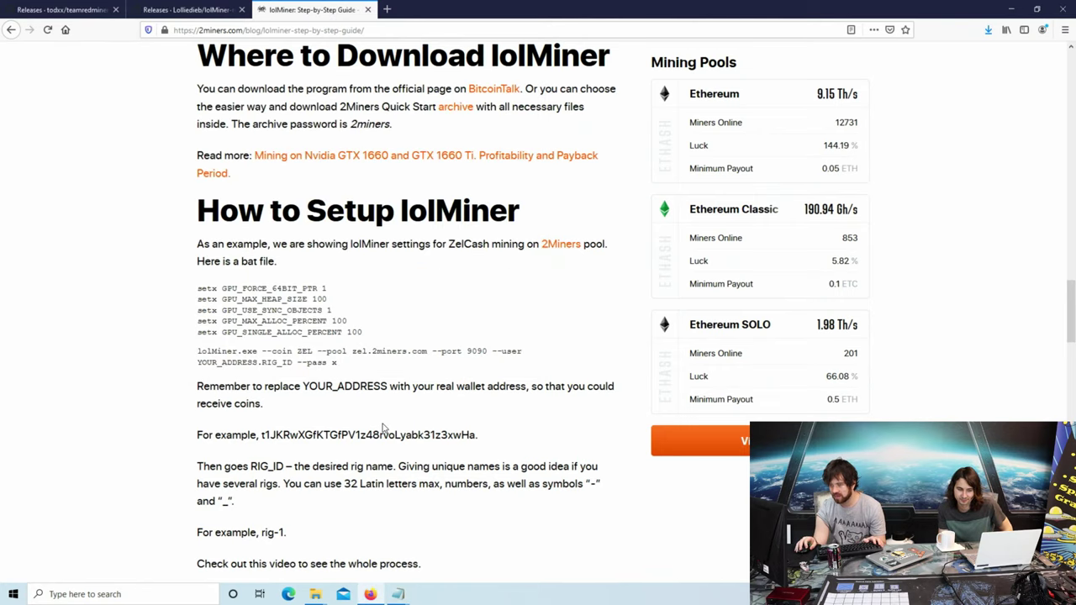
pyautogui.hotkey('alt', 'Tab')
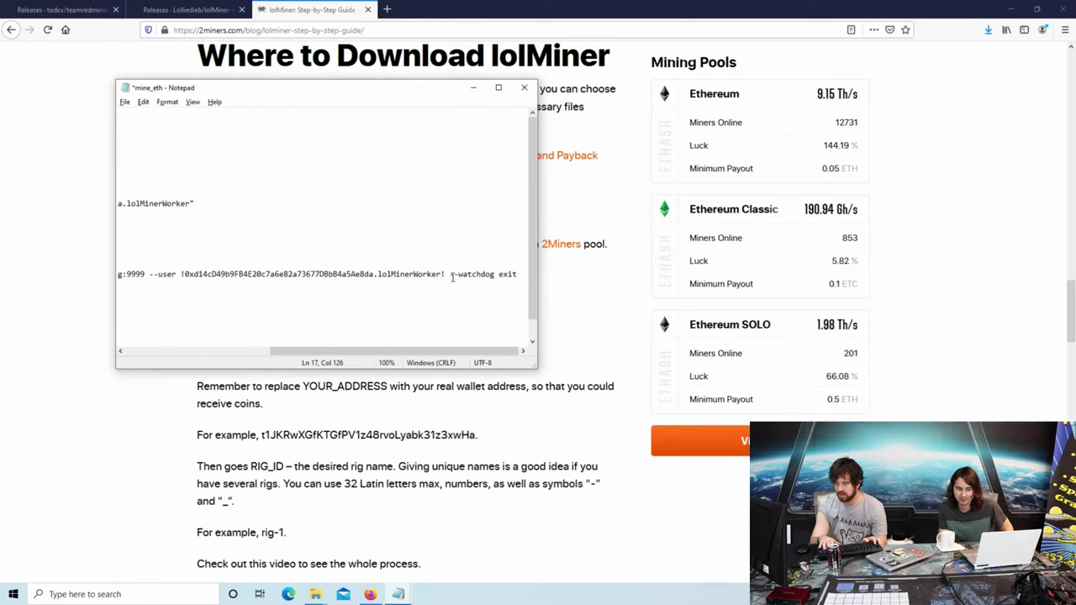
pyautogui.press('BackSpace')
pyautogui.press('BackSpace')
pyautogui.press('BackSpace')
pyautogui.press('BackSpace')
pyautogui.press('BackSpace')
pyautogui.press('BackSpace')
pyautogui.press('BackSpace')
pyautogui.press('BackSpace')
pyautogui.press('BackSpace')
pyautogui.press('BackSpace')
pyautogui.press('BackSpace')
pyautogui.press('BackSpace')
pyautogui.press('BackSpace')
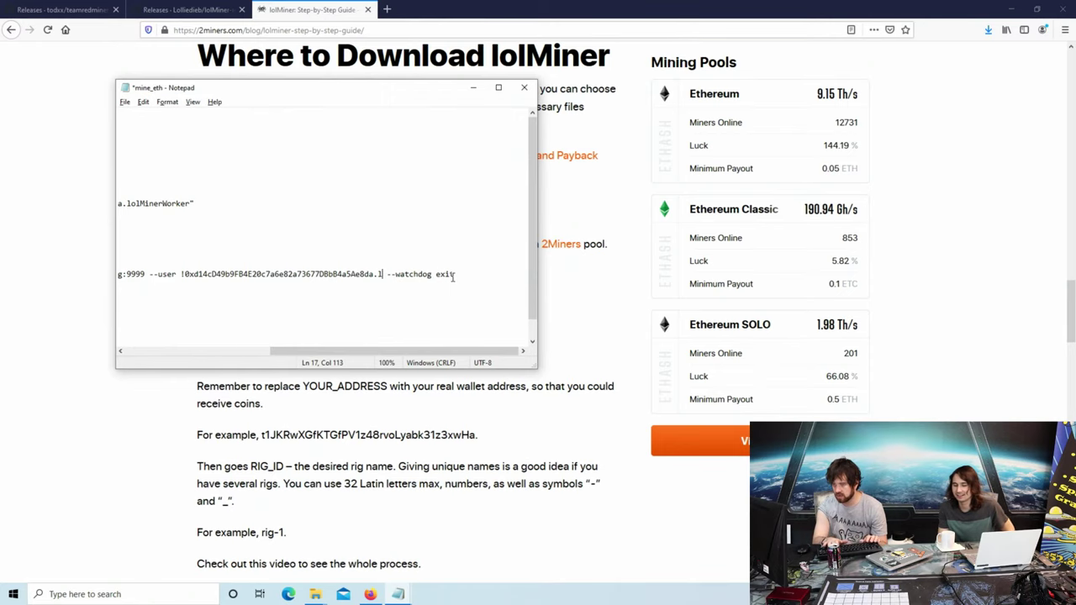
# - Append worker name .radeon580 and --pass x after the wallet address, following the guide
pyautogui.hotkey('alt', 'Tab')
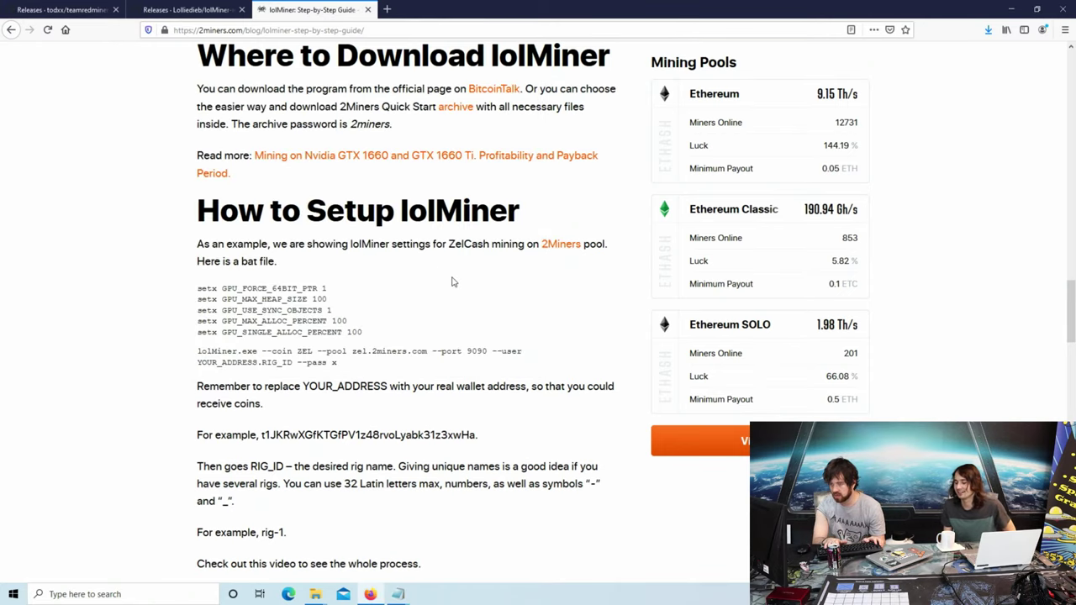
pyautogui.hotkey('alt', 'Tab')
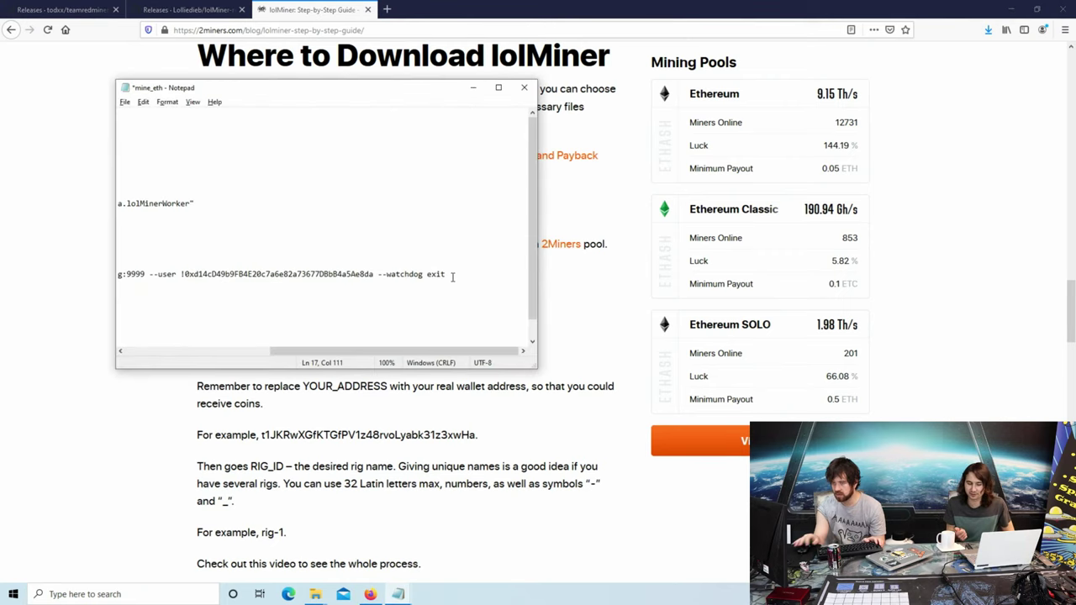
pyautogui.hotkey('alt', 'Tab')
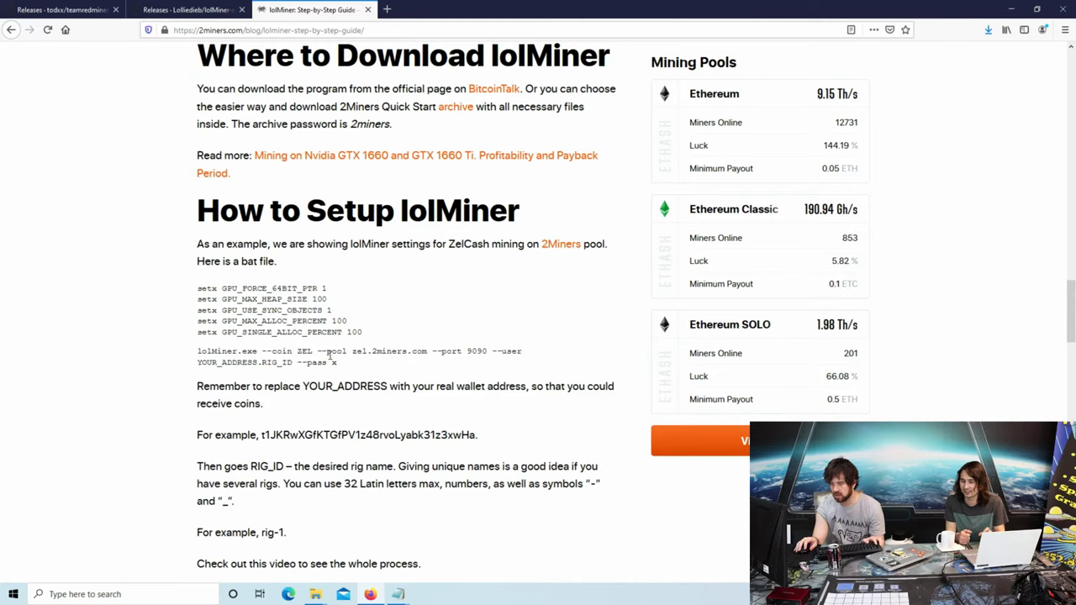
pyautogui.hotkey('alt', 'Tab')
pyautogui.write('.radeon')
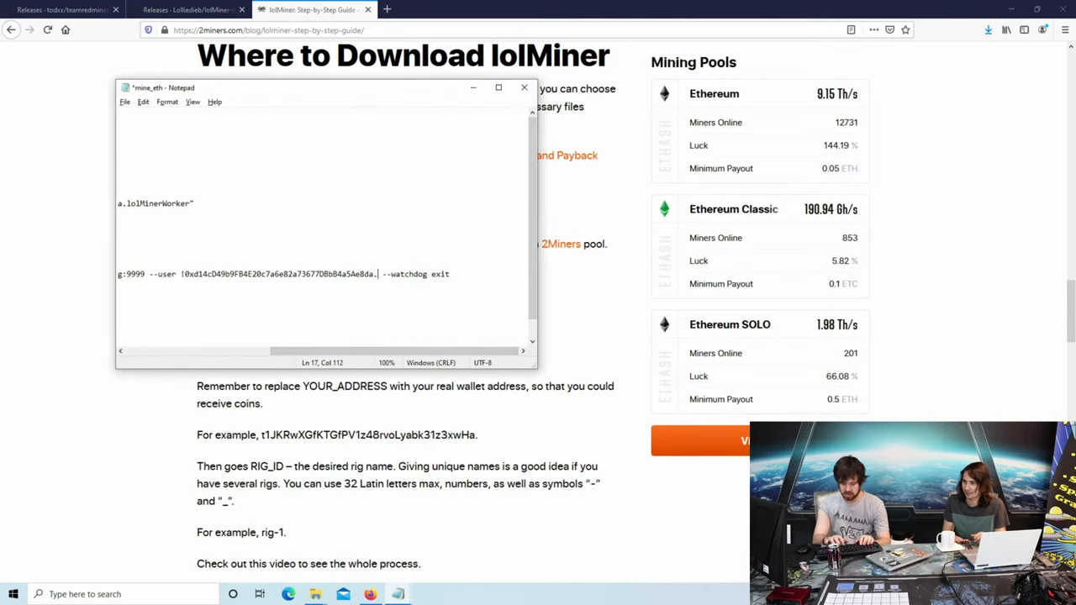
pyautogui.write('580')
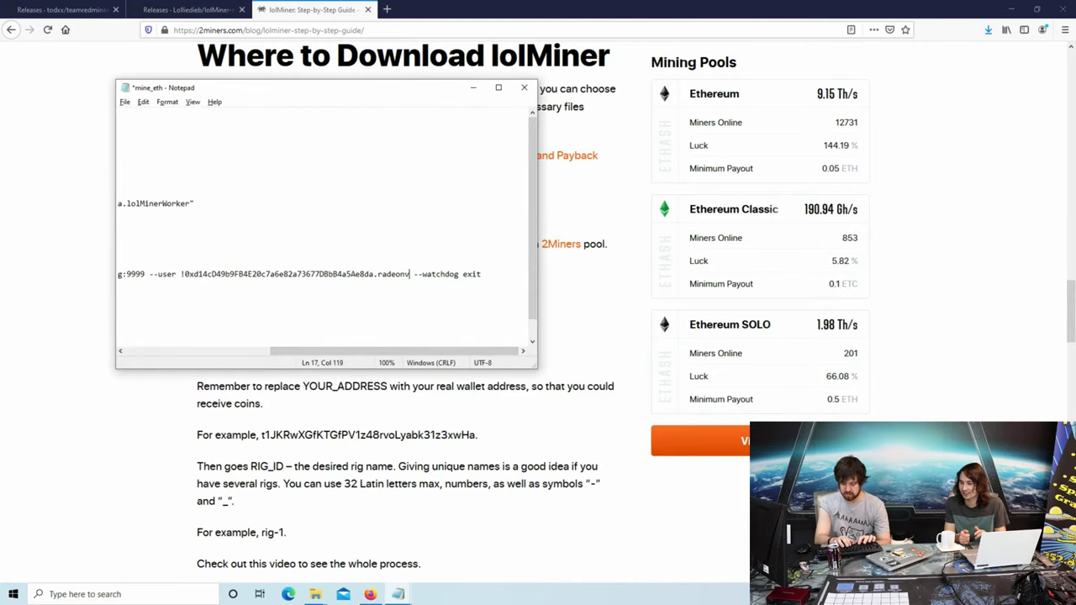
pyautogui.hotkey('alt', 'Tab')
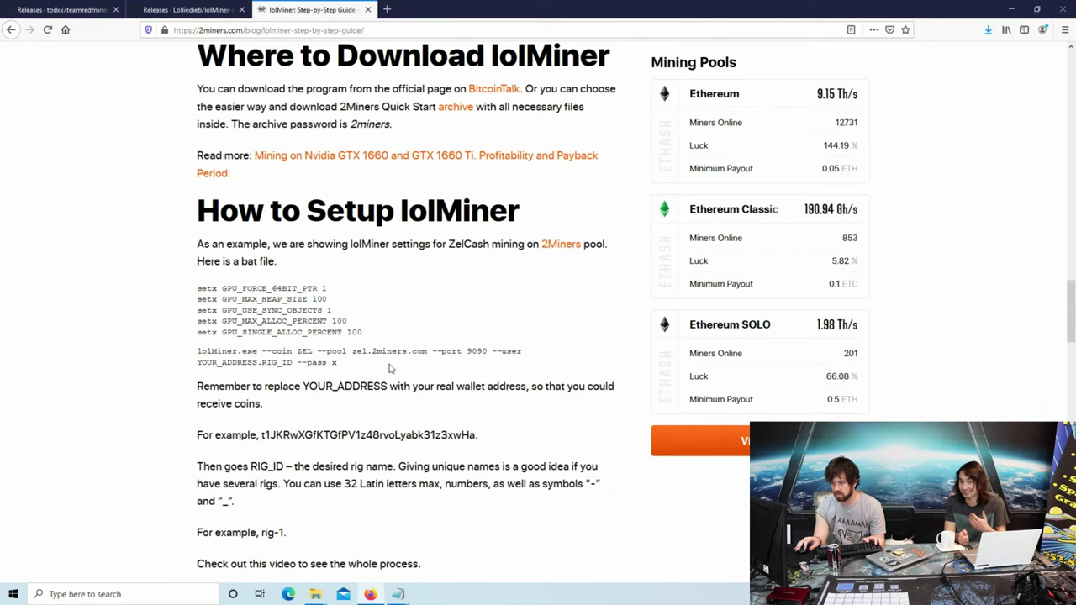
pyautogui.hotkey('alt', 'Tab')
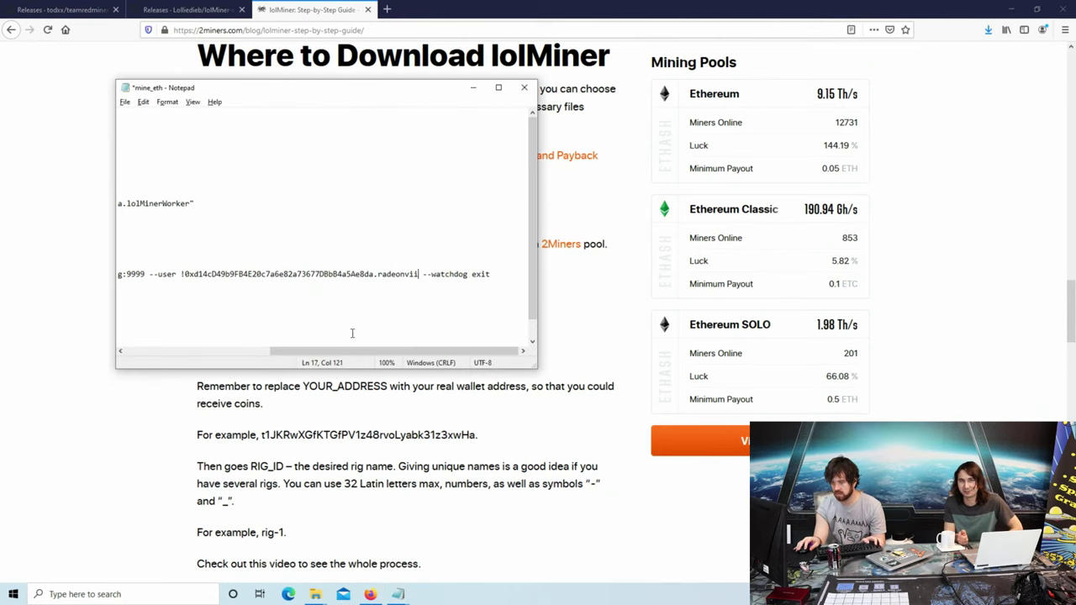
pyautogui.write('--p')
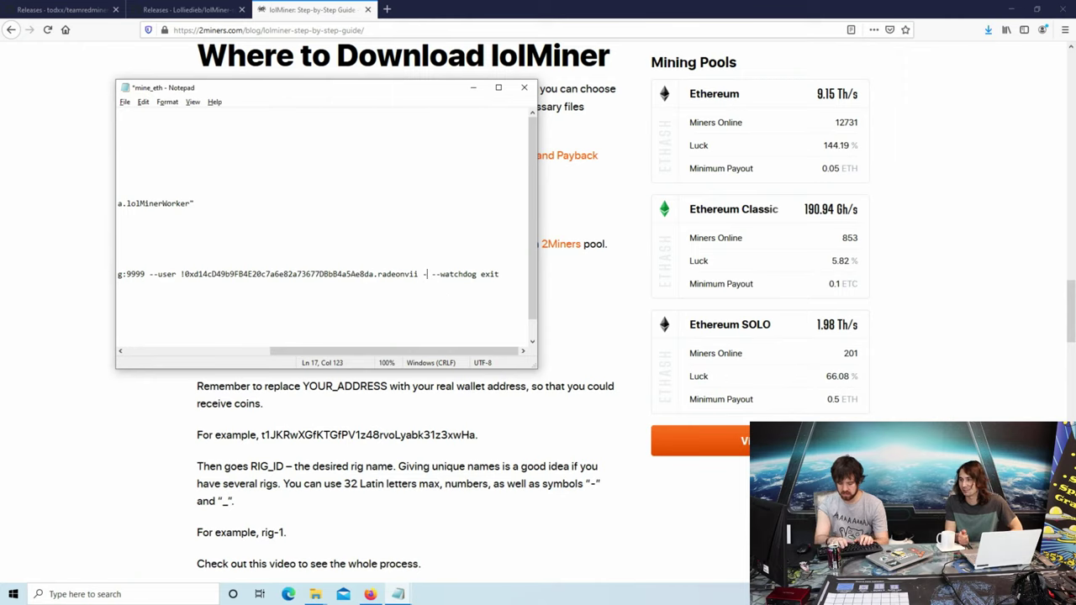
pyautogui.write('ass x')
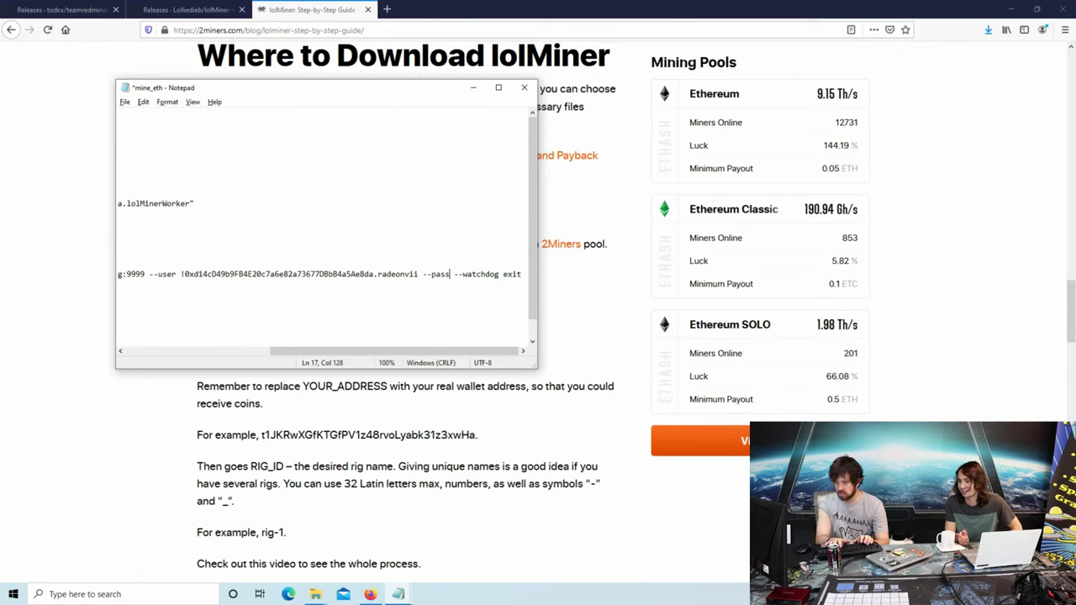
pyautogui.hotkey('alt', 'Tab')
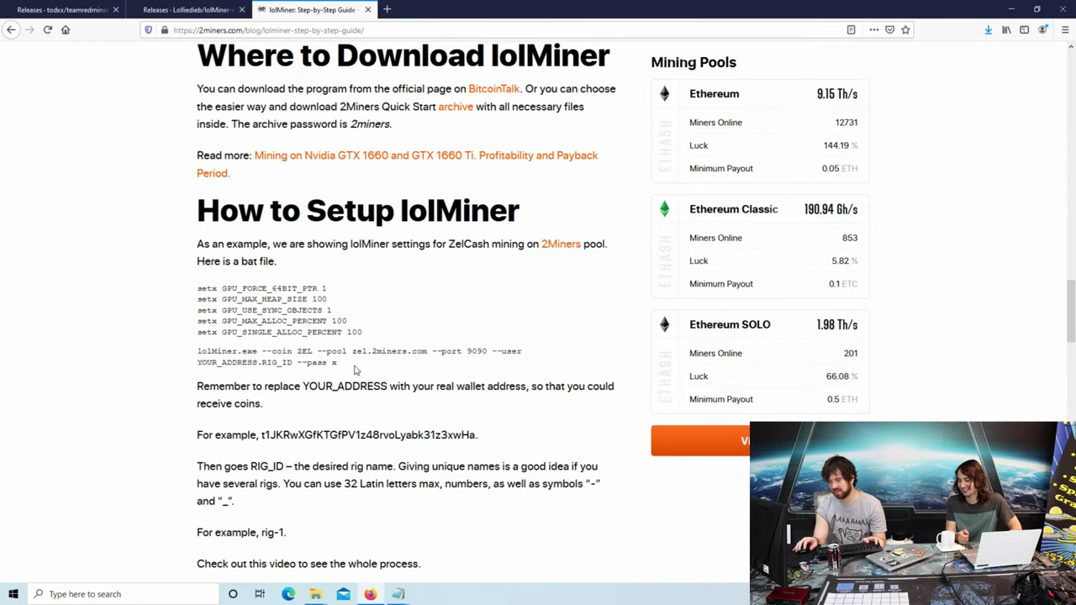
pyautogui.hotkey('alt', 'Tab')
# - Replace the colon before 9999 with --port so the pool port is separate, then save
pyautogui.hscroll(-10, 323, 353)
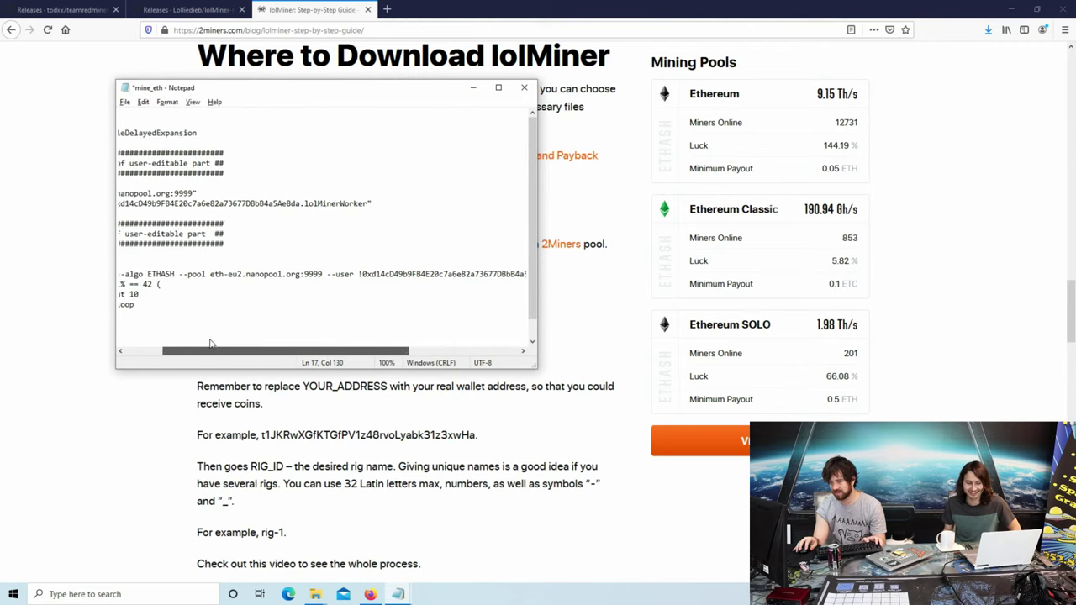
pyautogui.moveTo(337, 275); pyautogui.dragTo(355, 277)
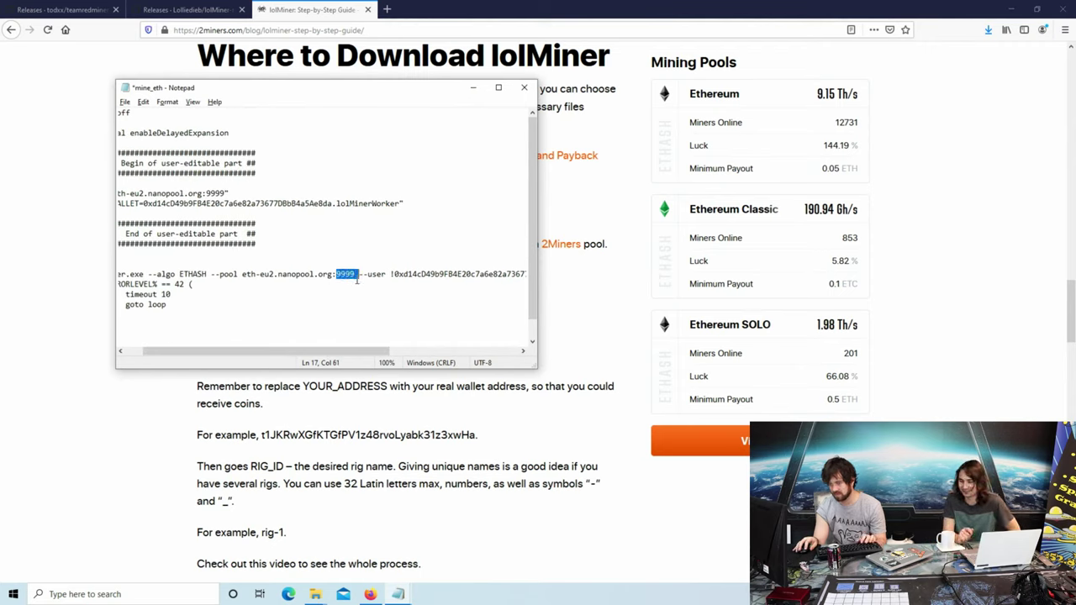
pyautogui.press('Left')
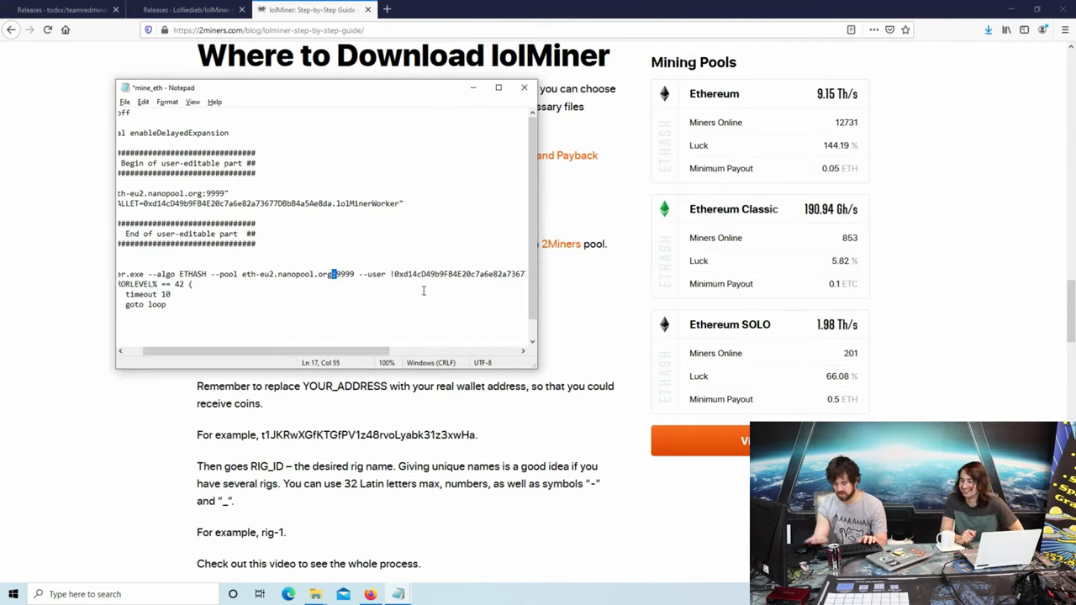
pyautogui.hotkey('alt', 'Tab')
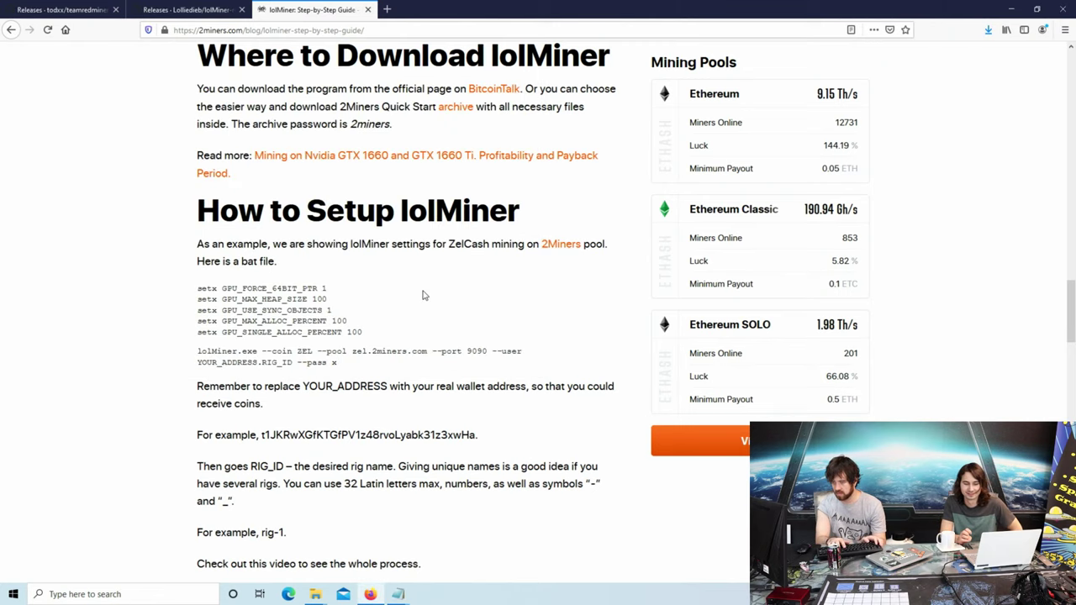
pyautogui.hotkey('alt', 'Tab')
pyautogui.press('BackSpace')
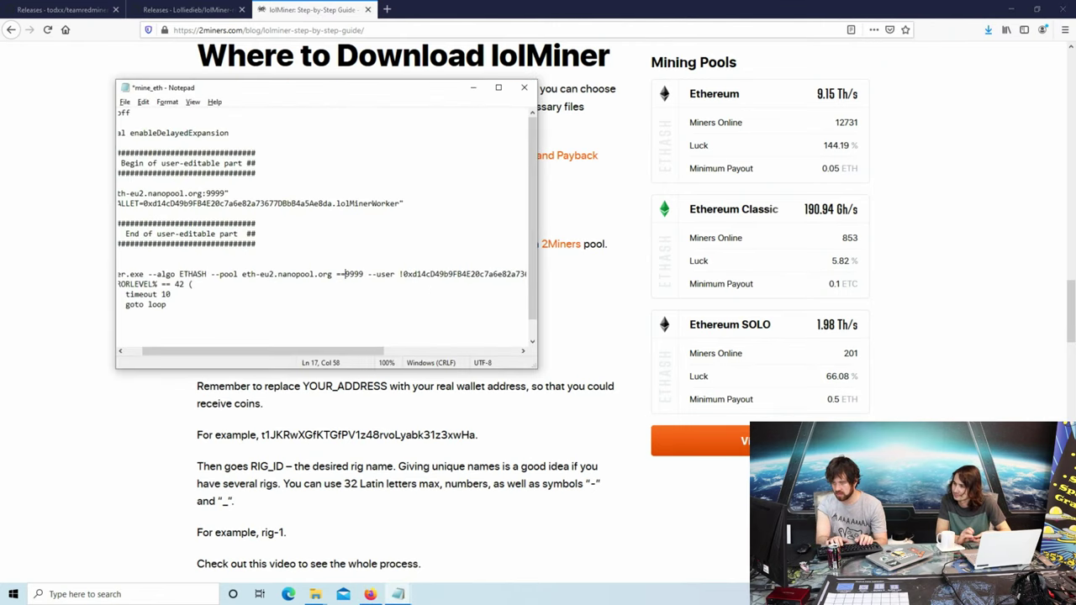
pyautogui.write('--port')
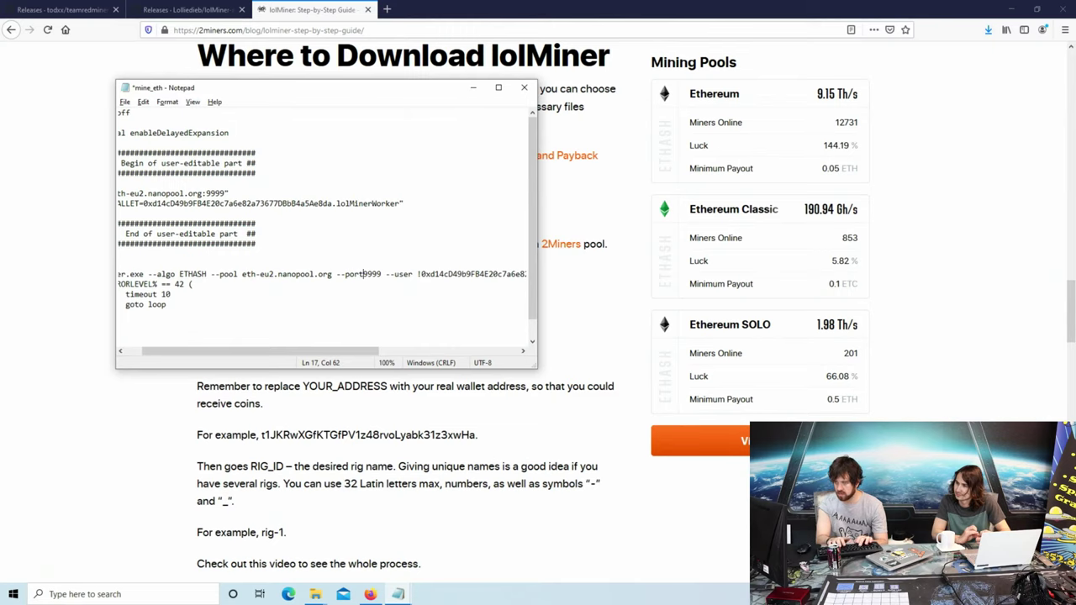
pyautogui.hotkey('alt', 'Tab')
pyautogui.hotkey('alt', 'Tab')
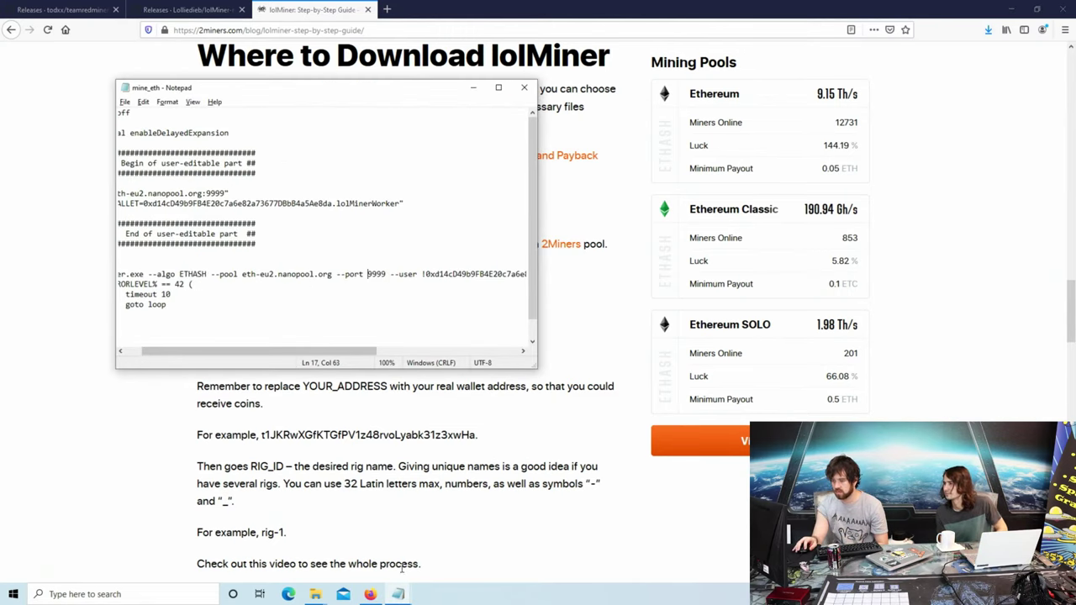
# - Launch mine_eth.bat from the 1.21 folder and maximize the lolMiner console
pyautogui.moveTo(315, 594)
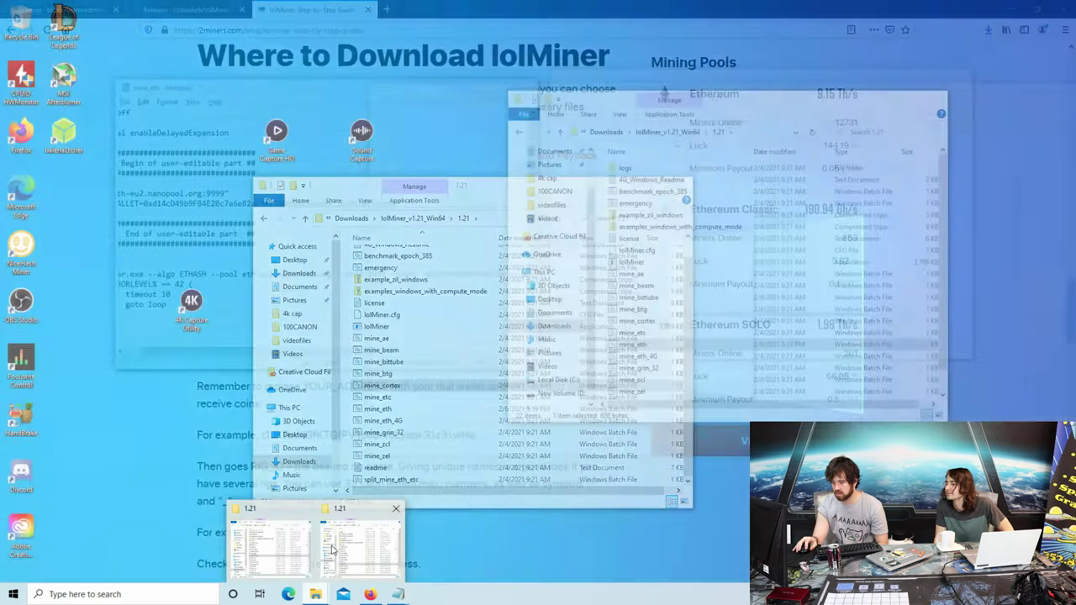
pyautogui.click(289, 542)
pyautogui.doubleClick(708, 346)
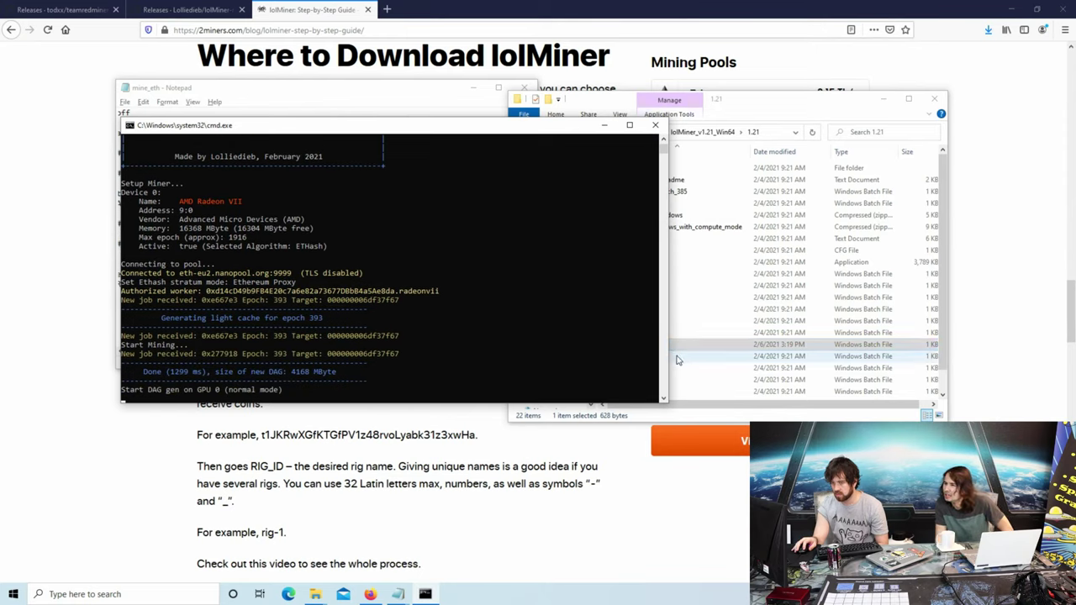
pyautogui.click(629, 126)
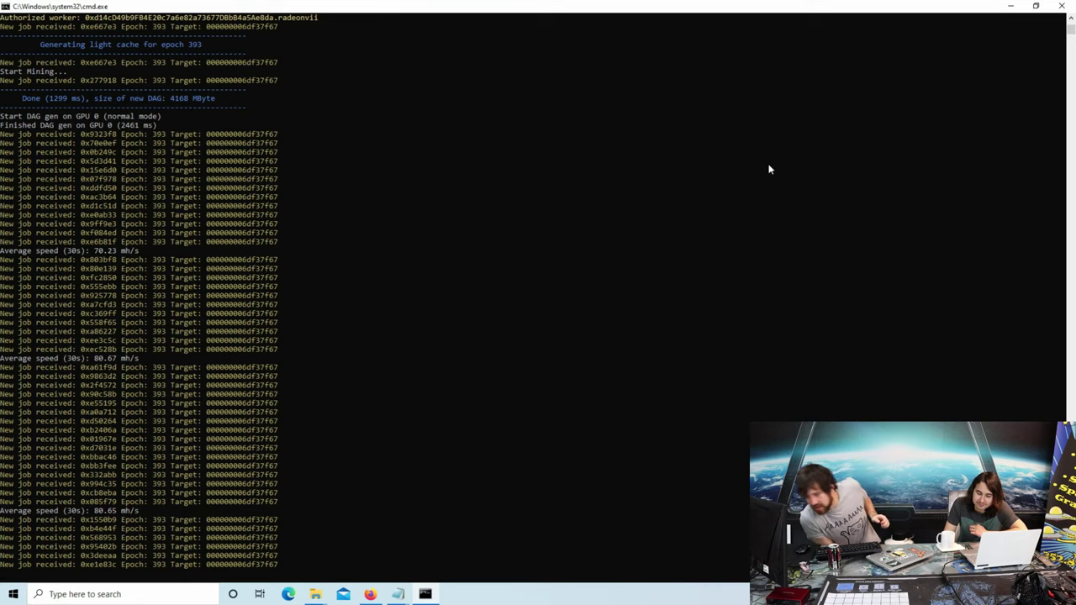
# - Open a new tab in Firefox
pyautogui.click(370, 594)
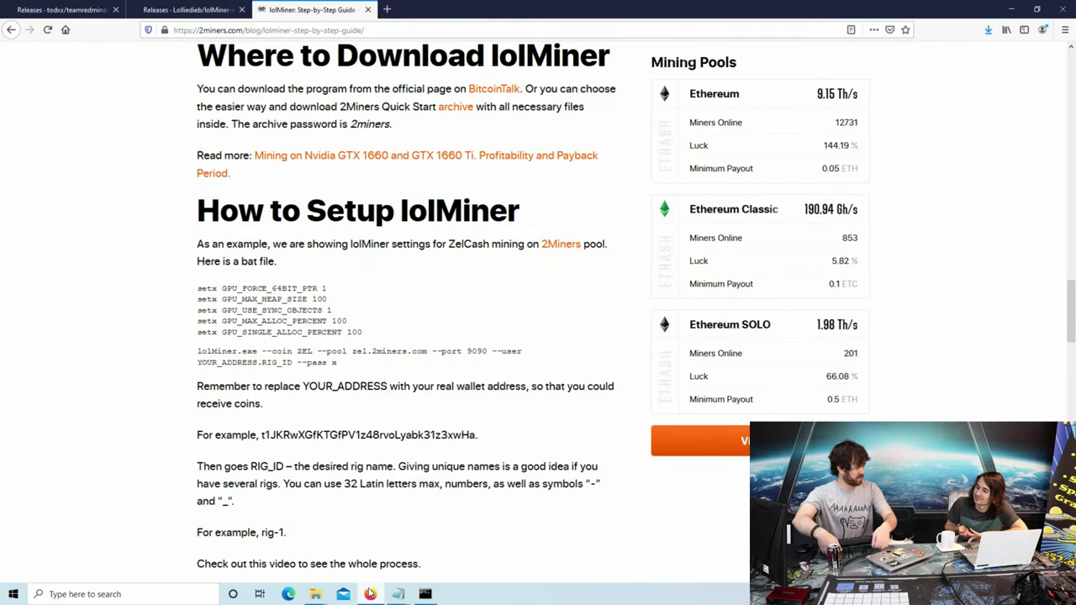
pyautogui.hotkey('alt', 'Tab')
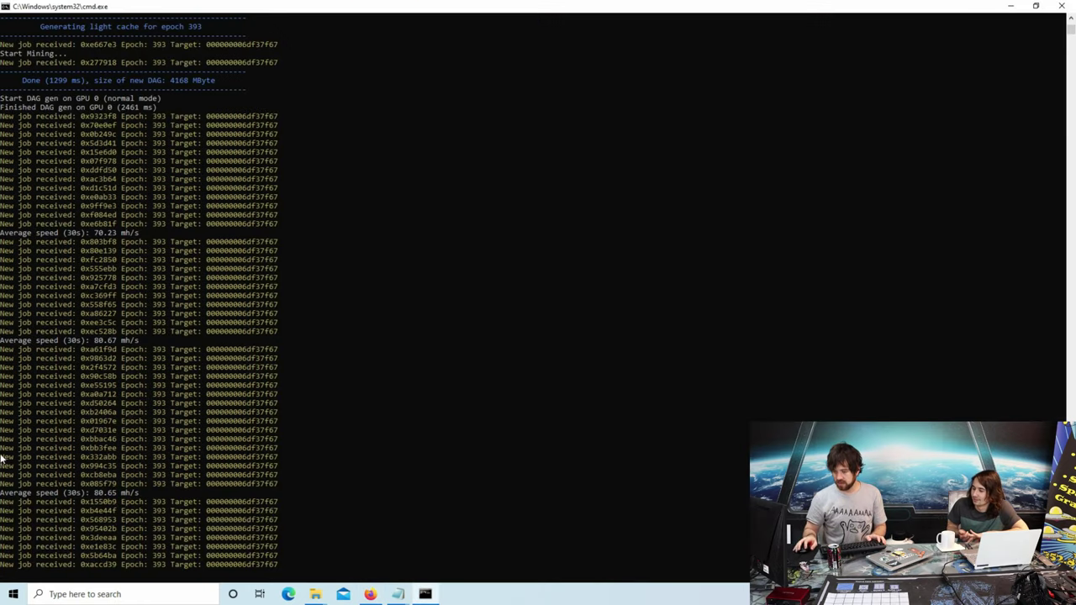
pyautogui.hotkey('alt', 'Tab')
pyautogui.hotkey('ctrl', 't')
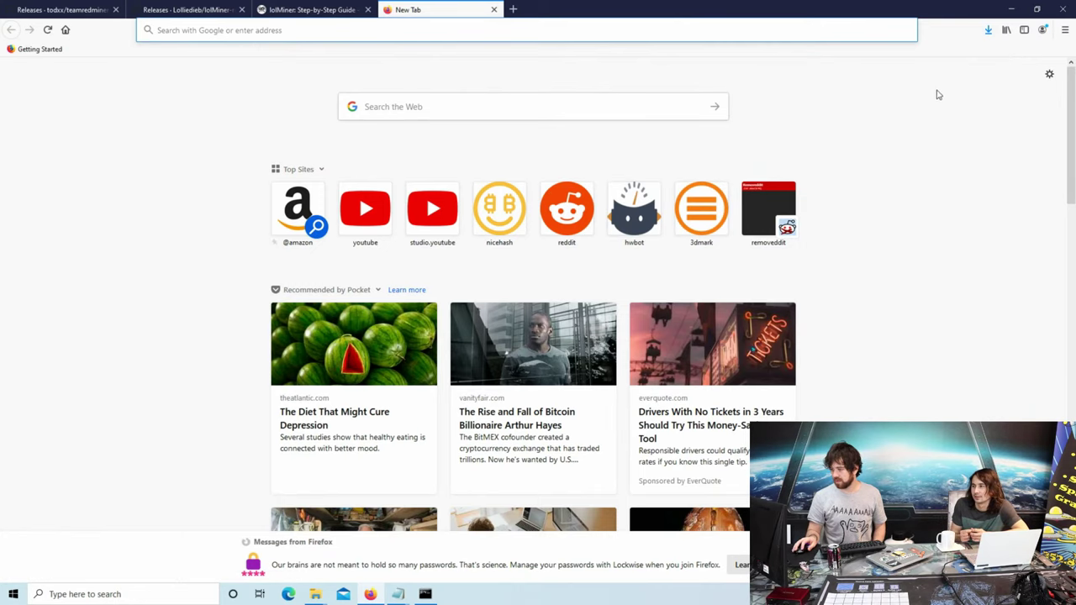
# - Select the wallet address on mine_eth's lolMiner line
pyautogui.hotkey('alt', 'Tab')
pyautogui.hotkey('alt', 'Tab')
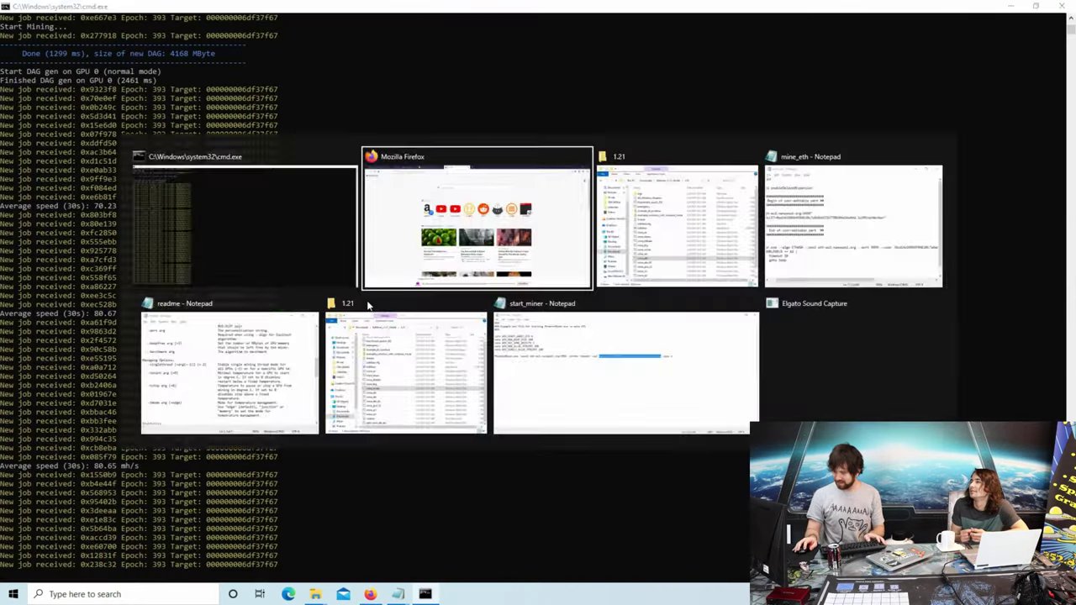
pyautogui.hotkey('alt', 'Tab')
pyautogui.press('Tab')
pyautogui.hotkey('alt', 'Tab')
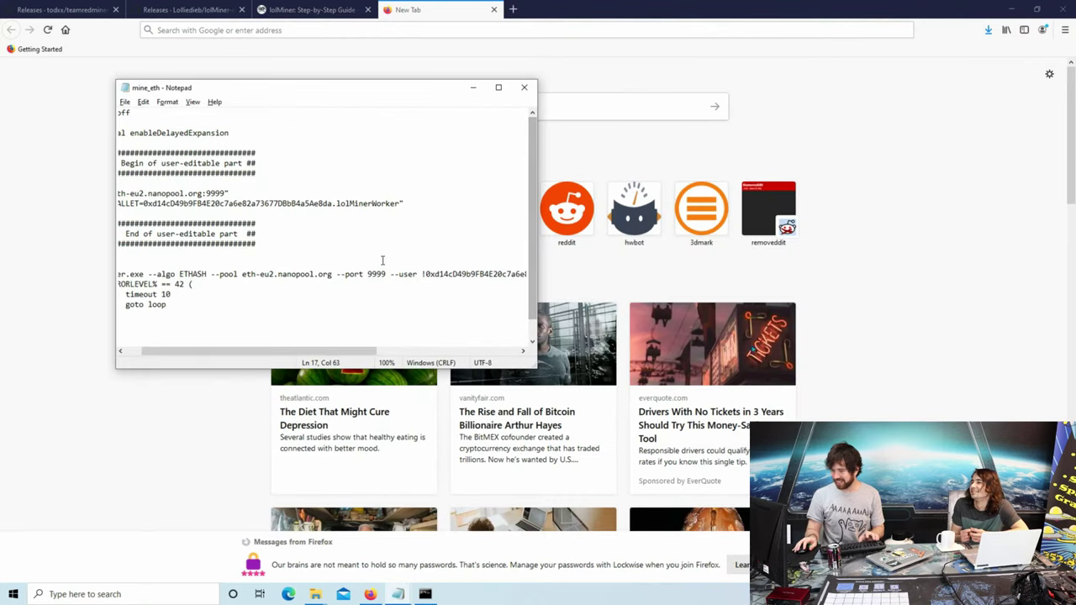
pyautogui.doubleClick(256, 203)
pyautogui.click(285, 246)
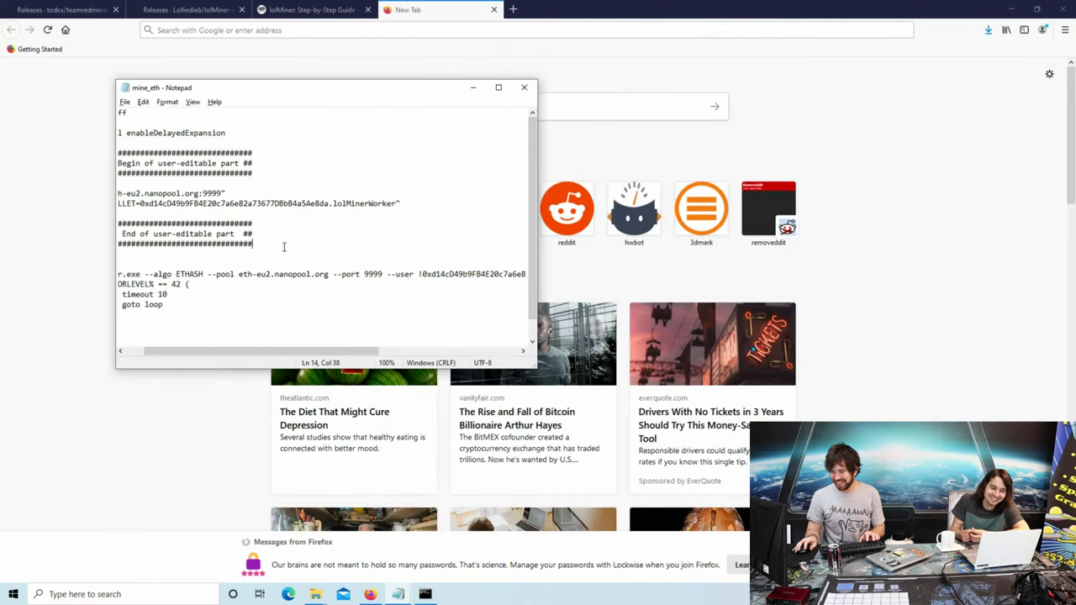
pyautogui.moveTo(423, 274); pyautogui.dragTo(370, 274)
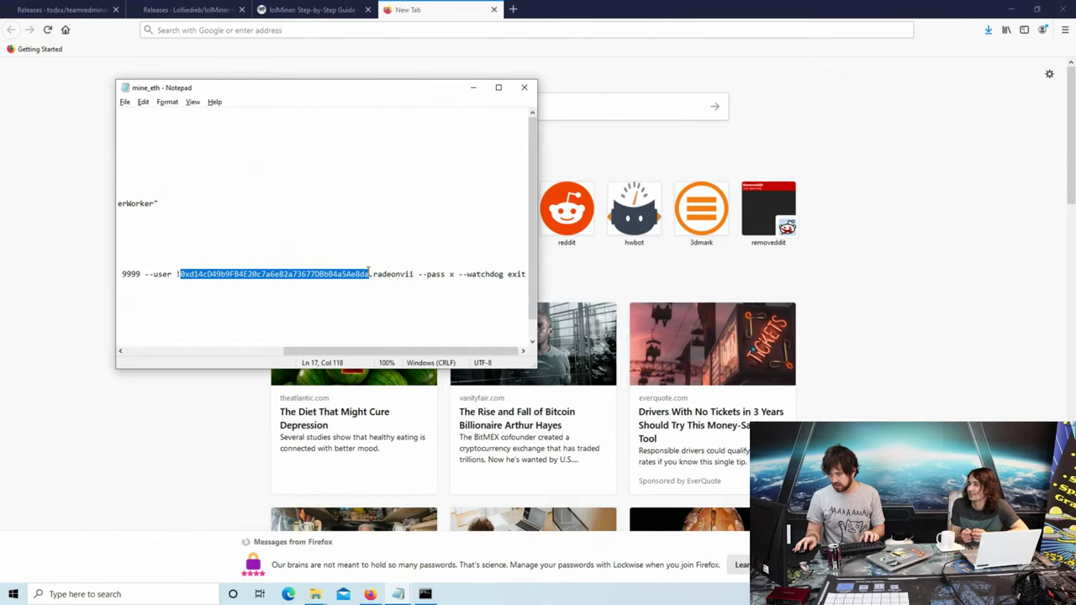
pyautogui.click(580, 10)
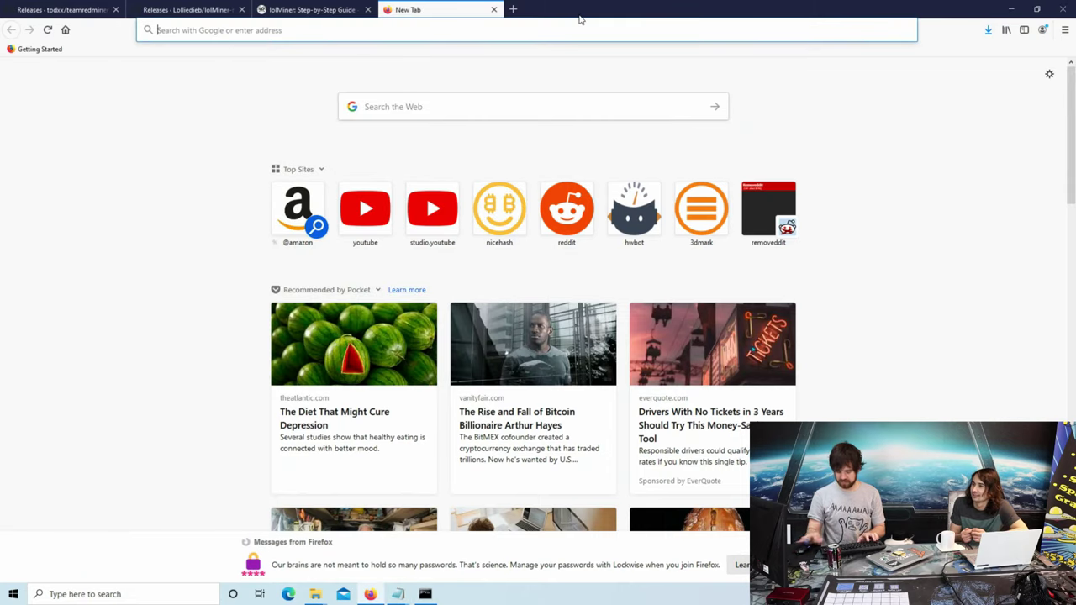
# - Find the Nanopool website through a web search and open its Ethereum pool page
pyautogui.write('nicehash.com')
pyautogui.press('Return')
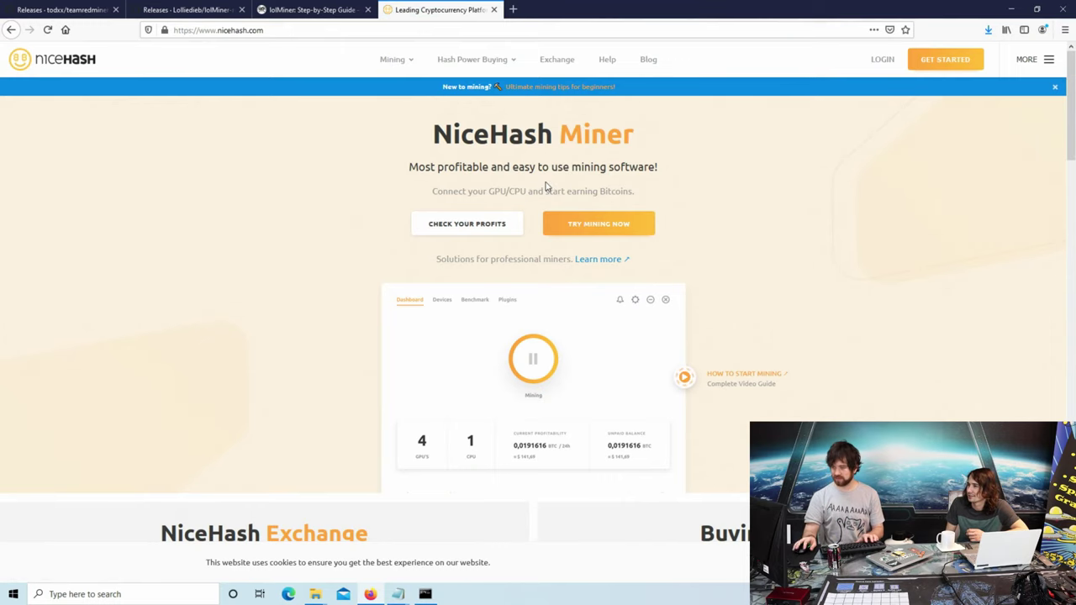
pyautogui.hotkey('ctrl', 'l')
pyautogui.write('nanopool')
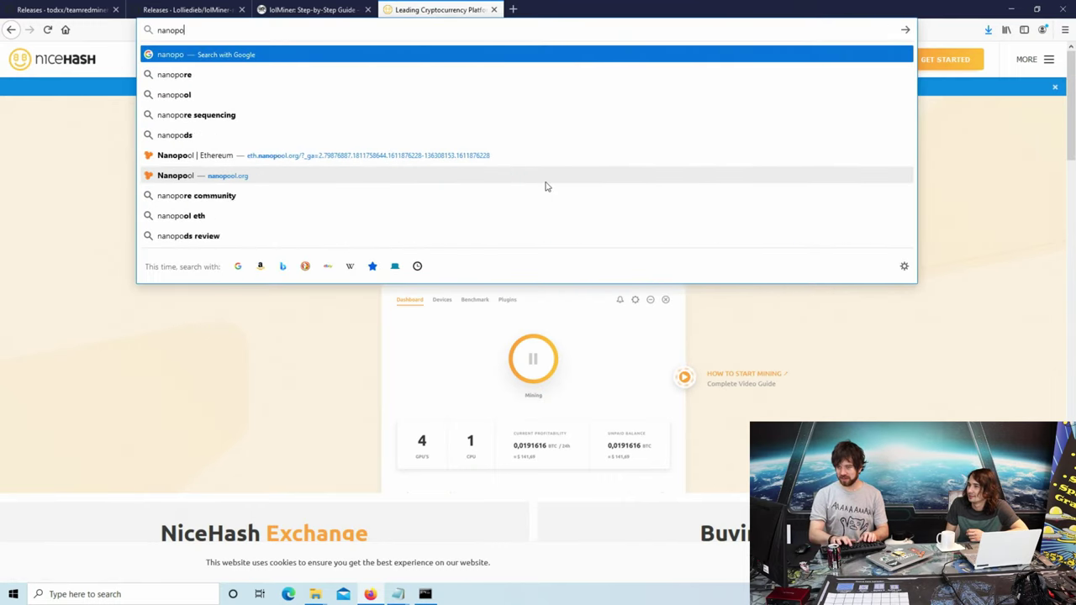
pyautogui.press('Return')
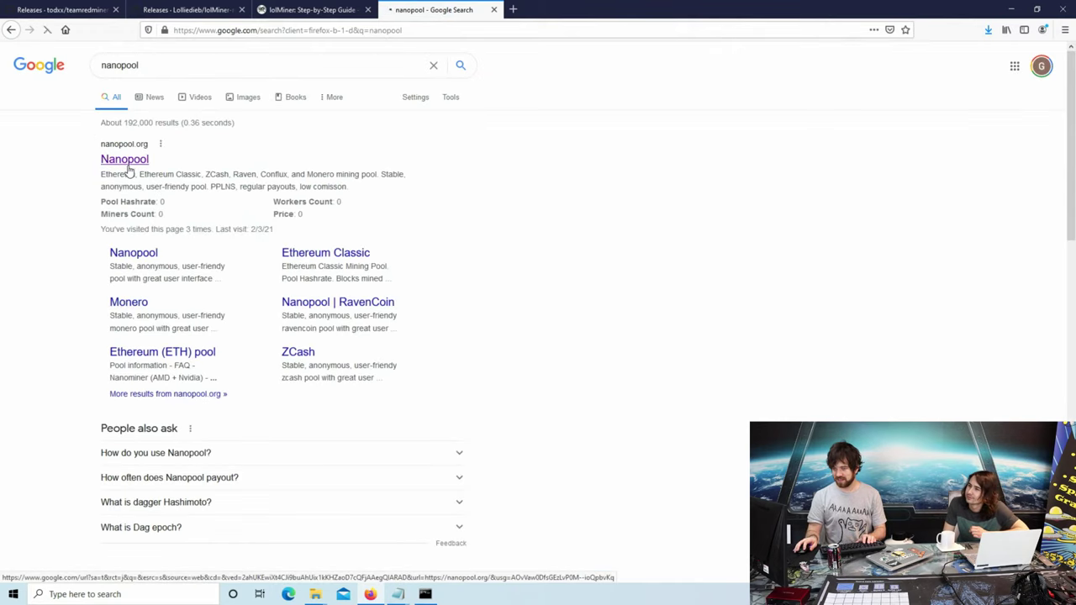
pyautogui.click(126, 167)
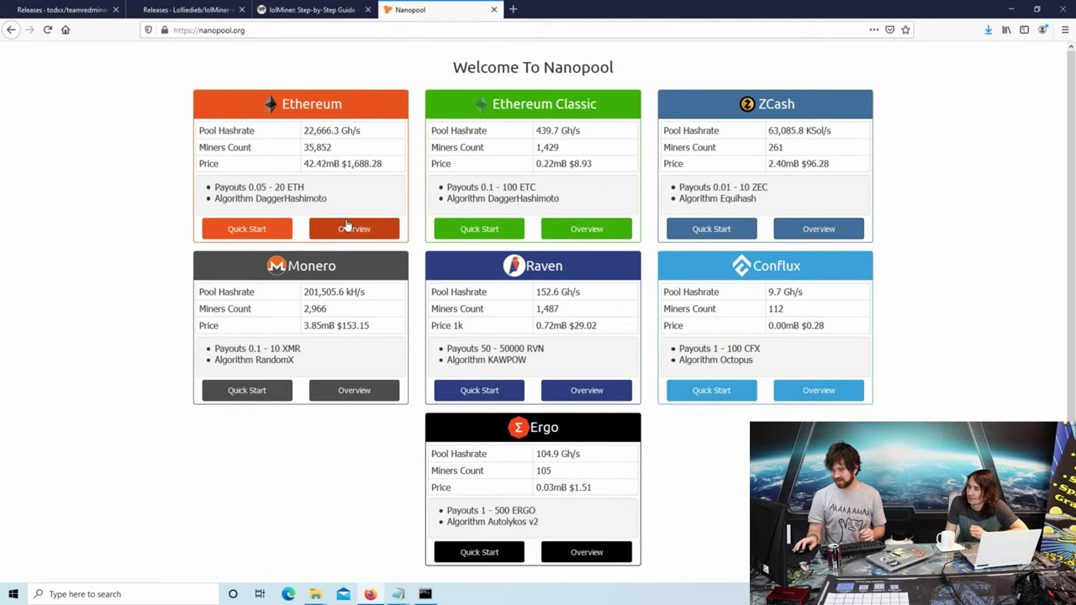
pyautogui.click(357, 231)
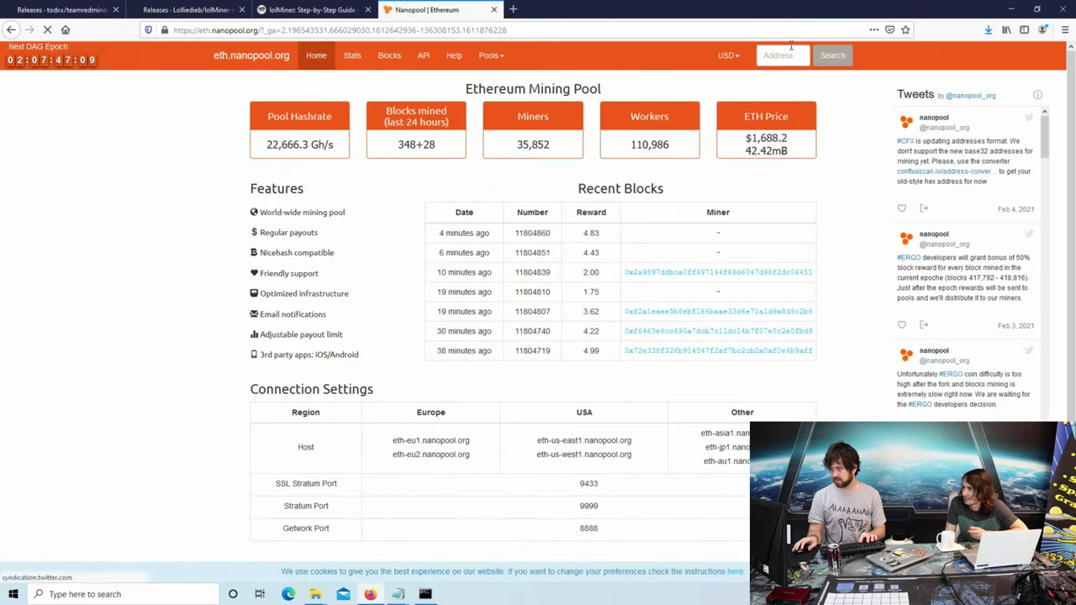
# - Look up the pasted wallet address to see its 0.01237503 ETH balance and offline workers
pyautogui.click(788, 53)
pyautogui.hotkey('ctrl', 'v')
pyautogui.click(824, 56)
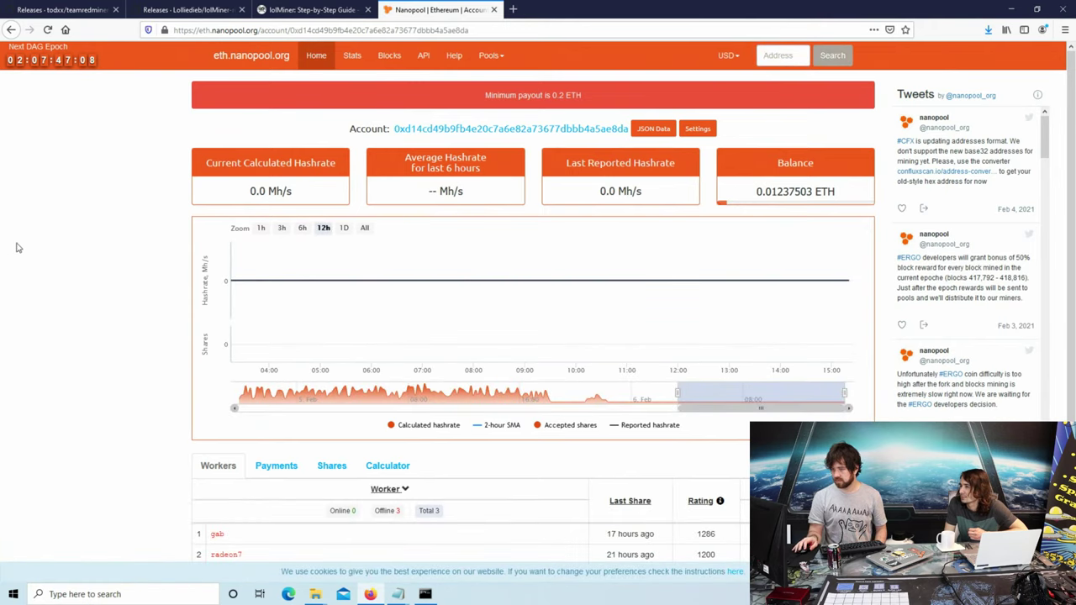
pyautogui.scroll(-2, 67, 231)
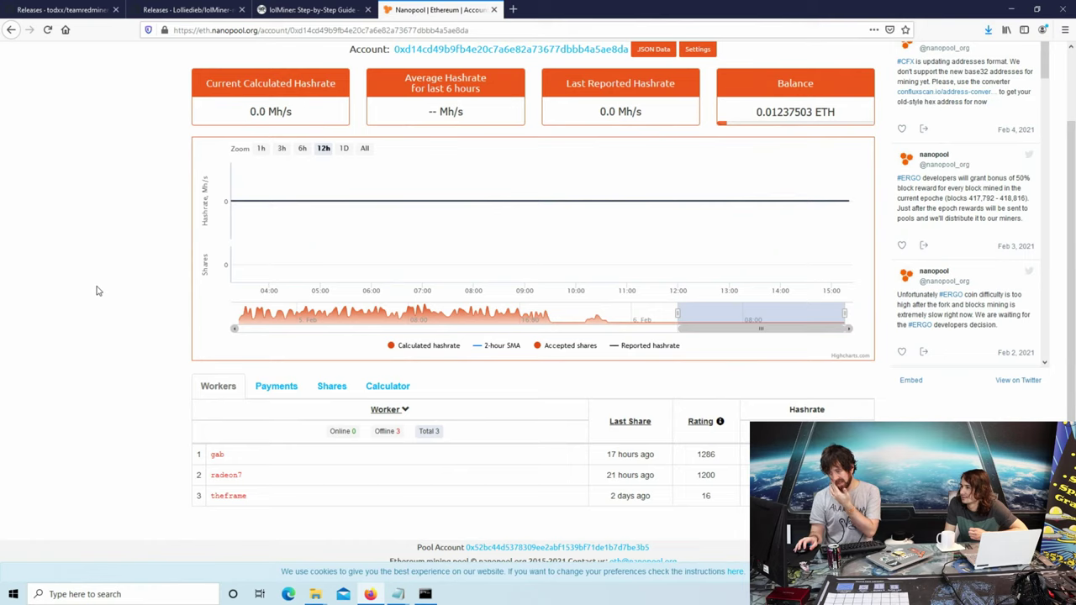
pyautogui.scroll(1, 96, 288)
pyautogui.hotkey('alt', 'Tab')
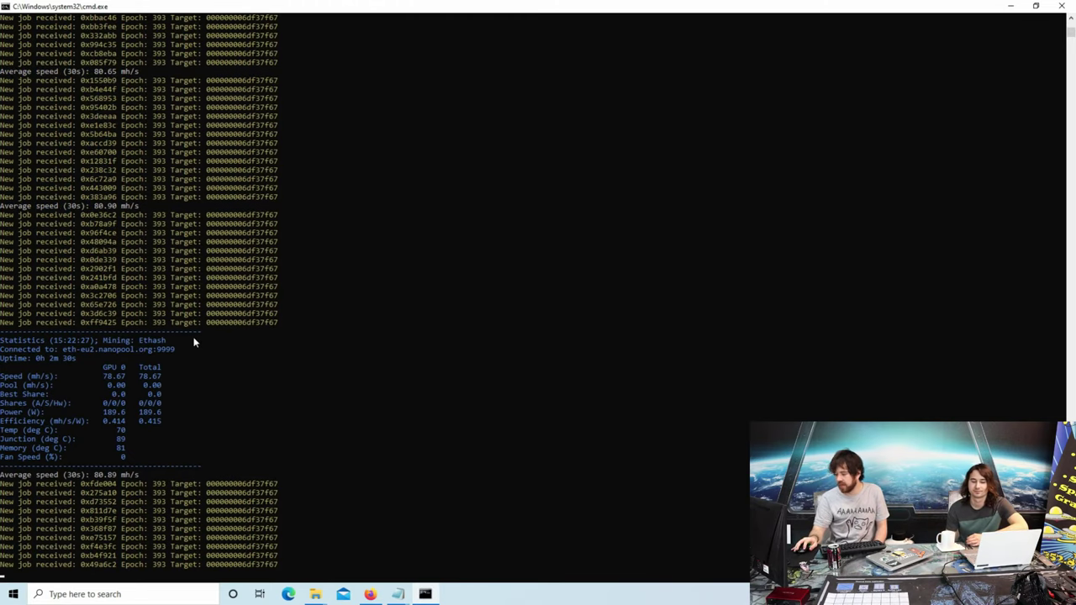
pyautogui.click(370, 592)
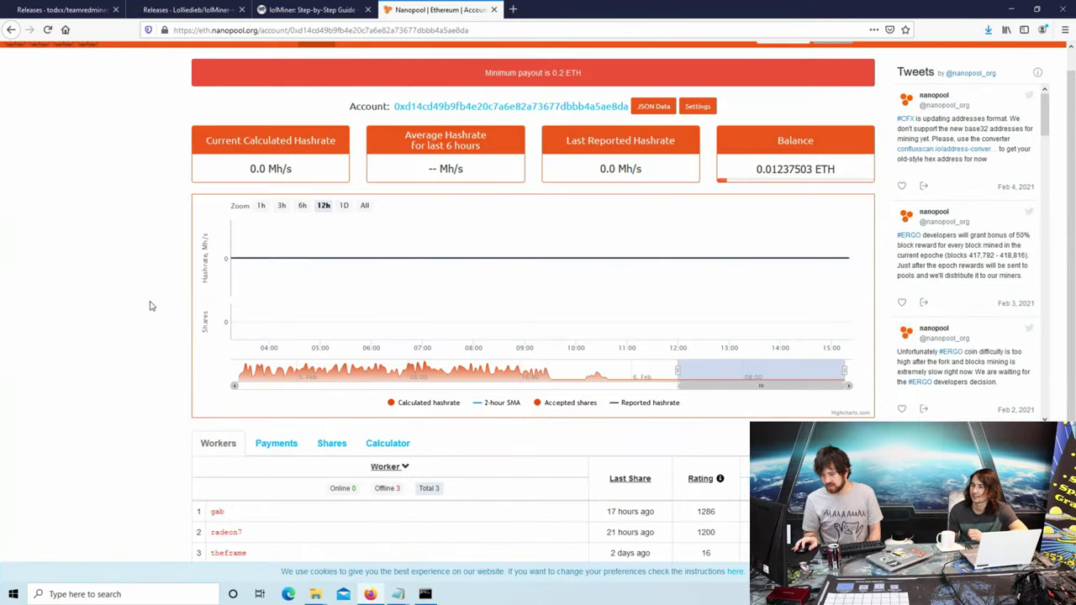
# - Search Google for 'radeon vii mining optimization' and open Mining Chamber's Radeon VII settings guide
pyautogui.hotkey('ctrl', 't')
pyautogui.write('radeon ')
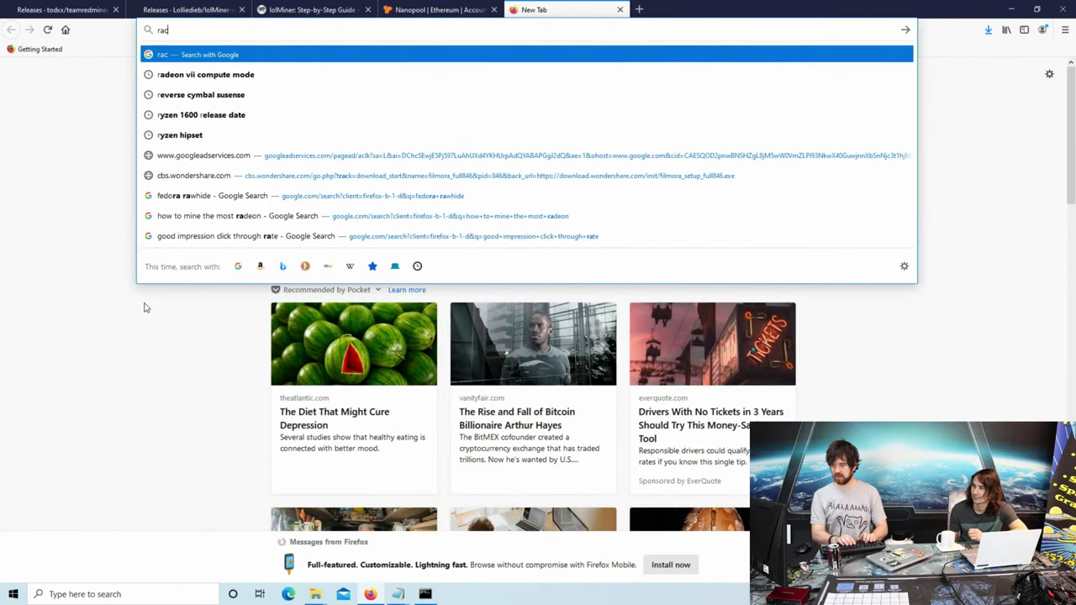
pyautogui.write('vii')
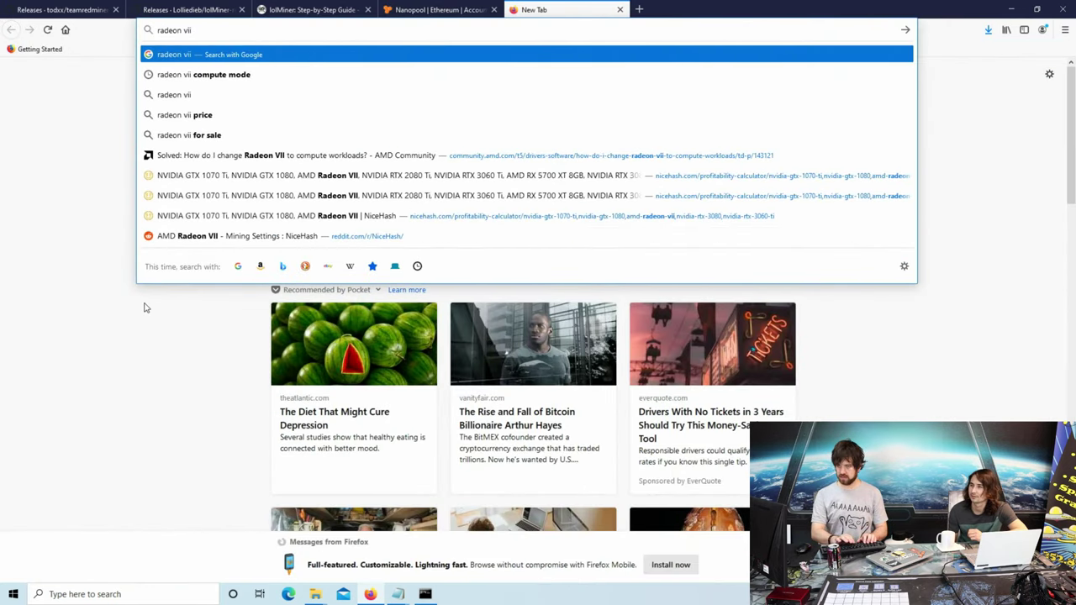
pyautogui.write(' mining opti')
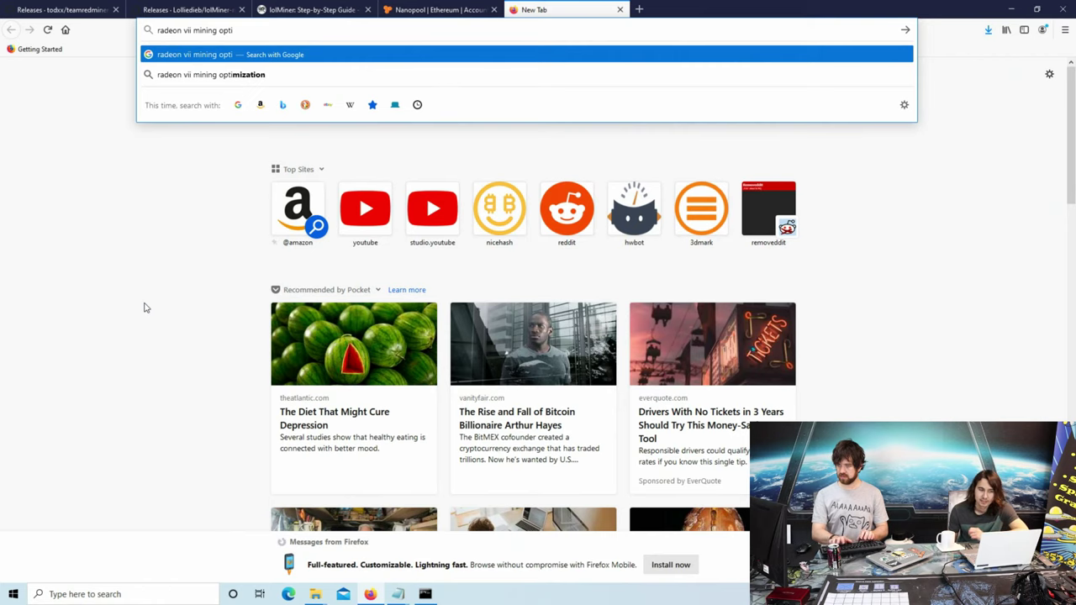
pyautogui.press('Down')
pyautogui.press('Return')
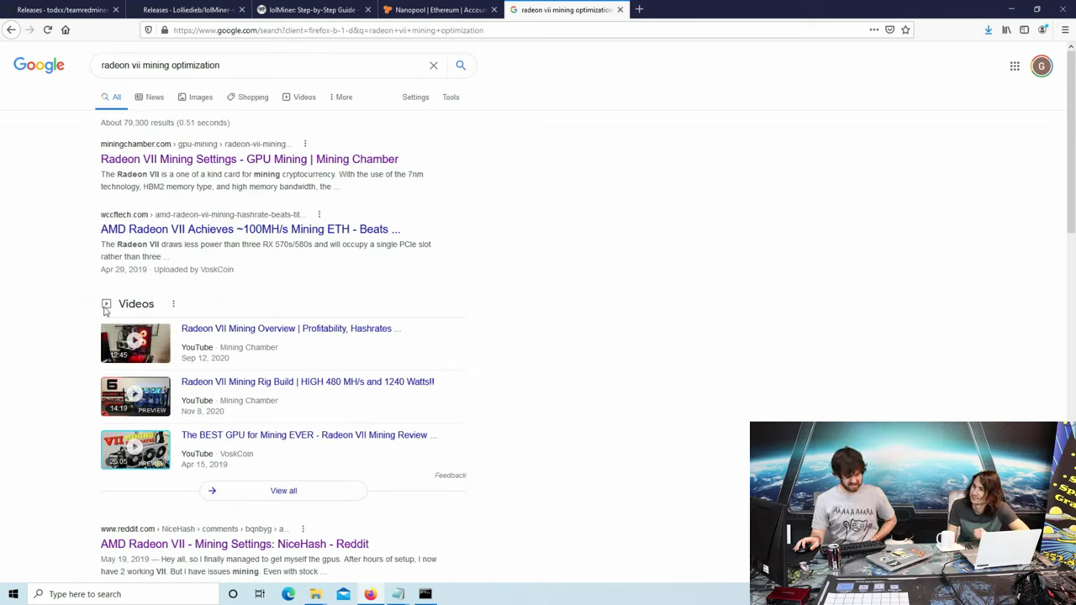
pyautogui.click(165, 159)
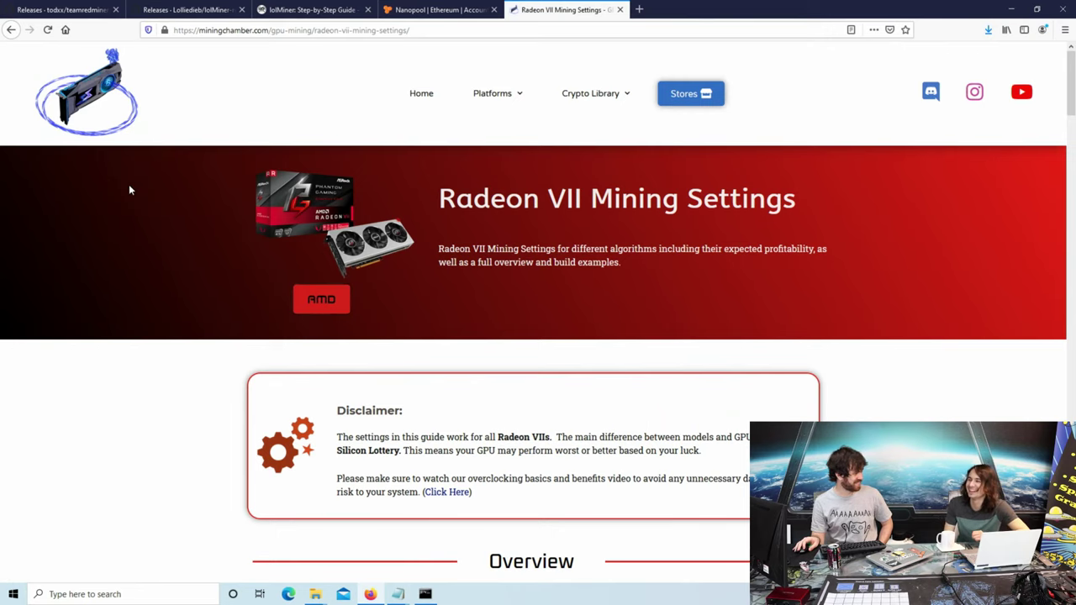
# - Read through Mining Chamber's Radeon VII summary down toward the Ethash overclock recommendations
pyautogui.scroll(-5, 89, 182)
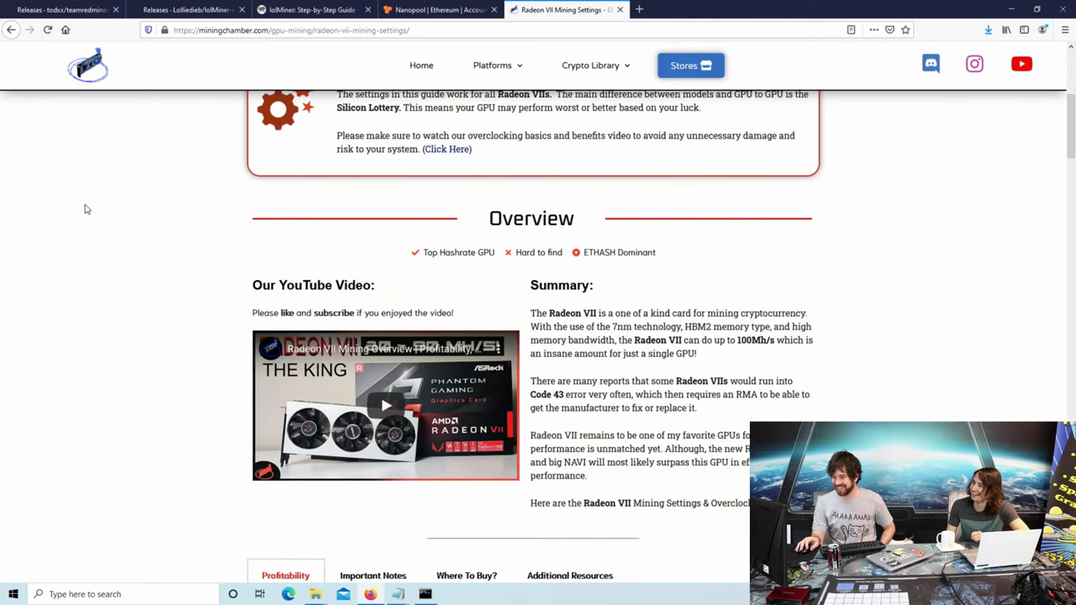
pyautogui.scroll(-5, 93, 213)
pyautogui.scroll(2, 81, 216)
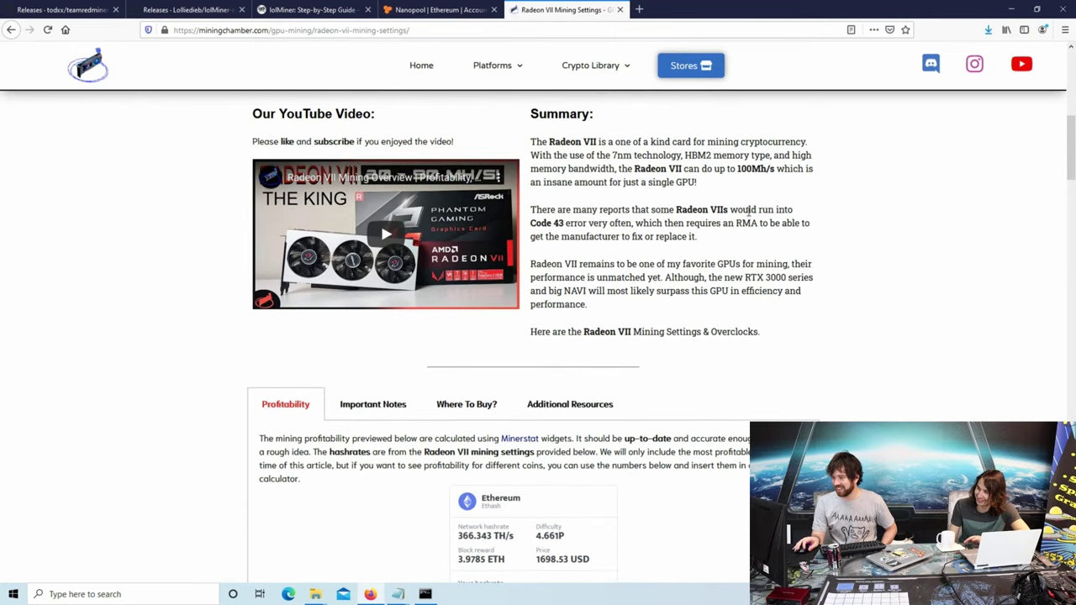
pyautogui.tripleClick(751, 168)
pyautogui.click(732, 201)
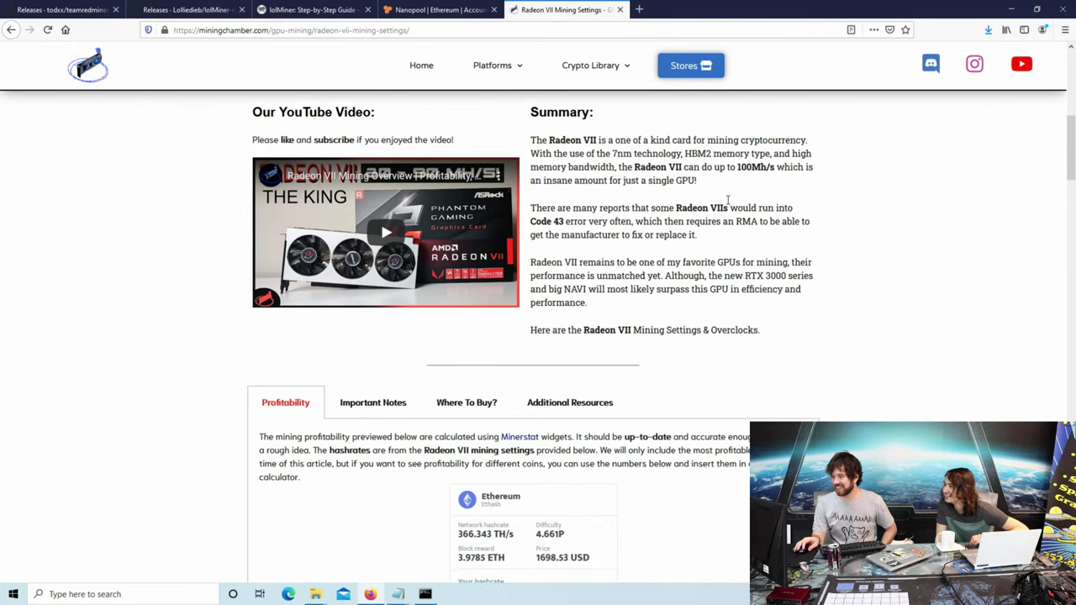
pyautogui.scroll(-2, 728, 200)
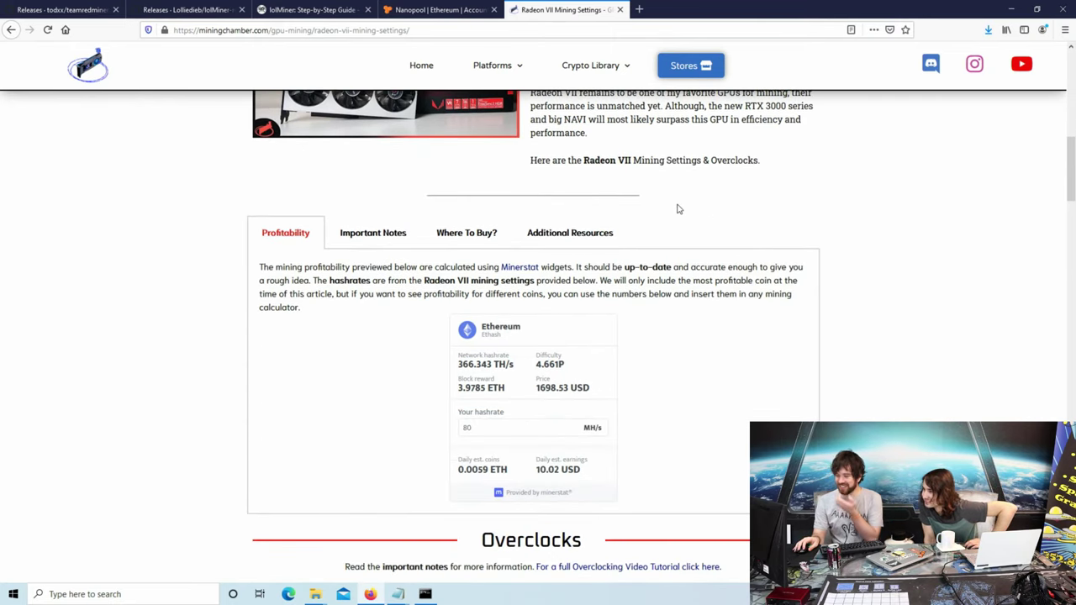
pyautogui.scroll(-4, 663, 224)
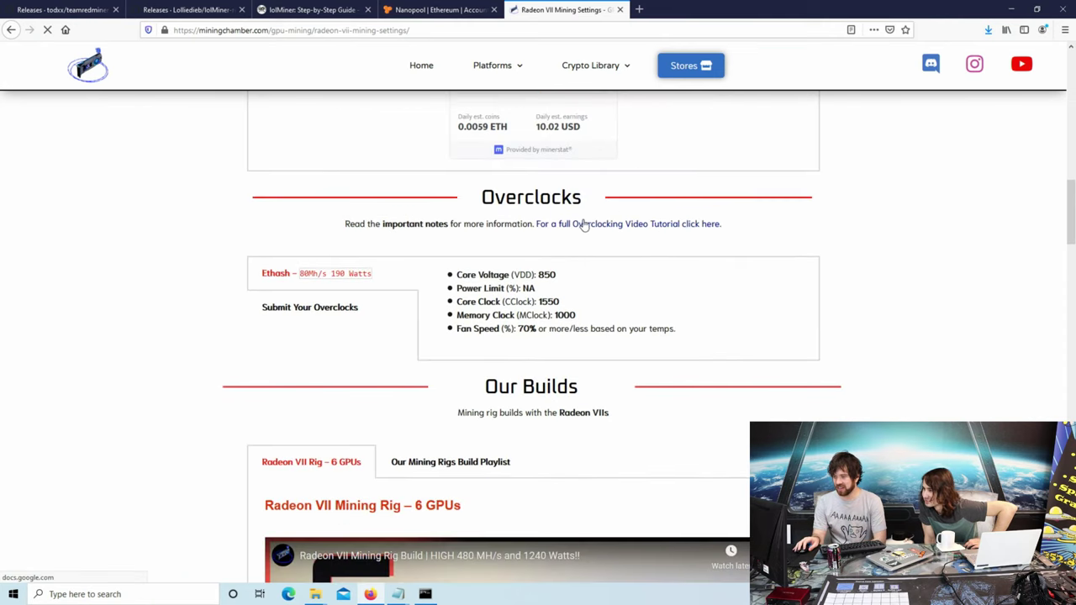
pyautogui.scroll(-1, 585, 225)
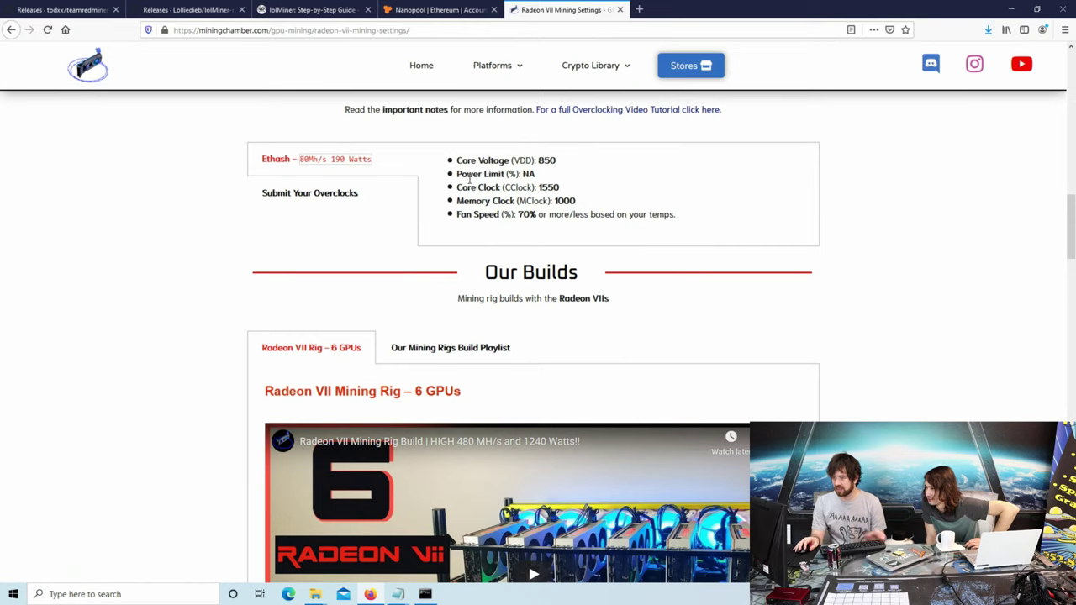
# - Glance at the miner console, then continue reading Mining Chamber's Overclocks section
pyautogui.hotkey('alt', 'Tab')
pyautogui.hotkey('alt', 'Tab')
pyautogui.scroll(-6, 528, 337)
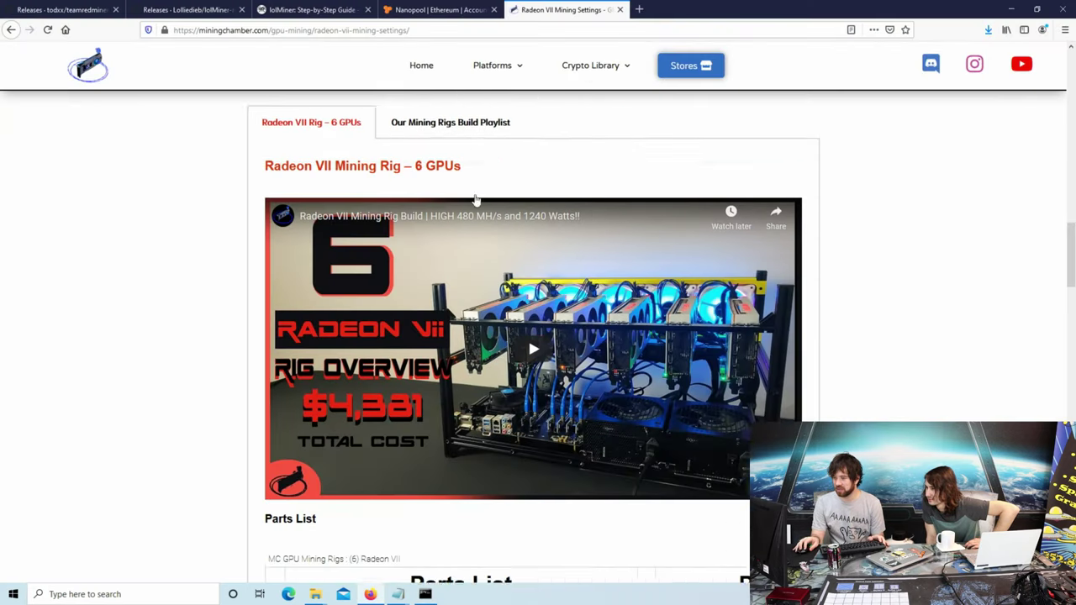
pyautogui.scroll(-14, 867, 243)
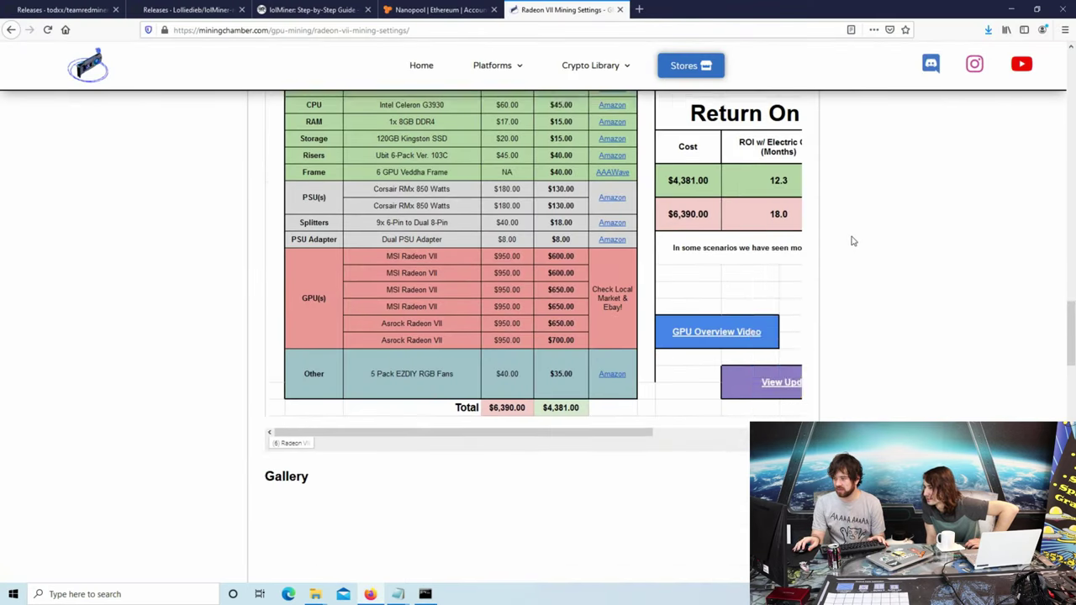
pyautogui.scroll(-5, 855, 239)
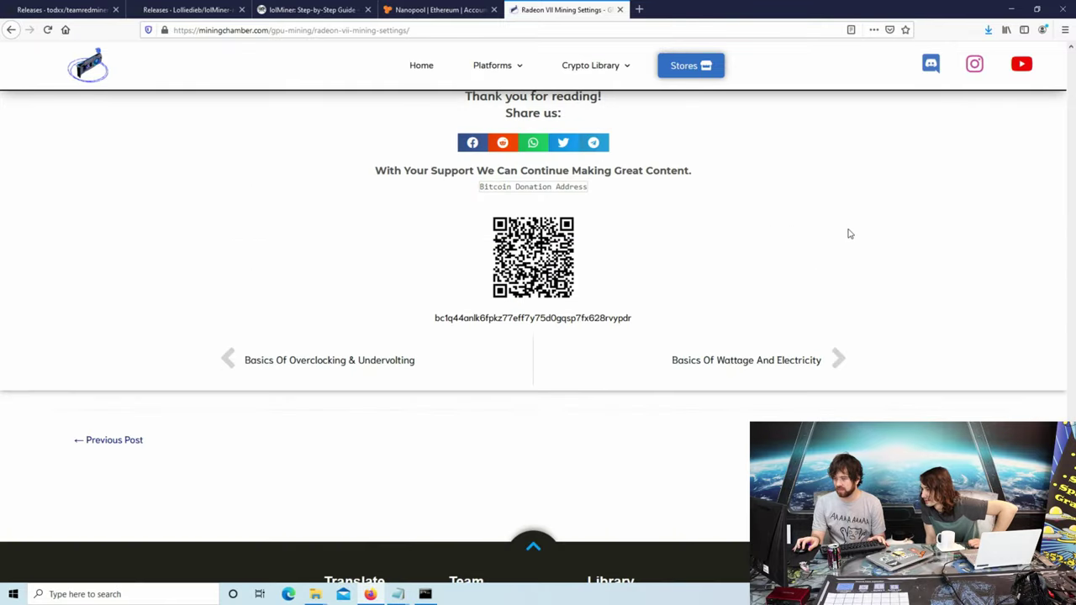
# - Open the wccftech Radeon VII mining article from the search results and scroll to its optimized settings table
pyautogui.hotkey('alt', 'Left')
pyautogui.click(241, 298)
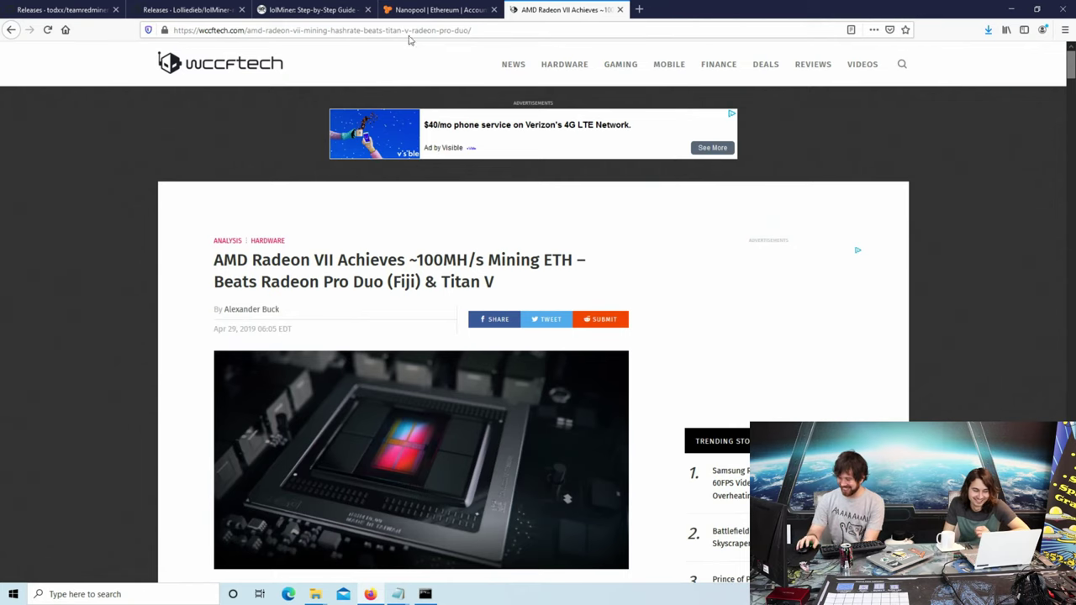
pyautogui.scroll(-4, 387, 315)
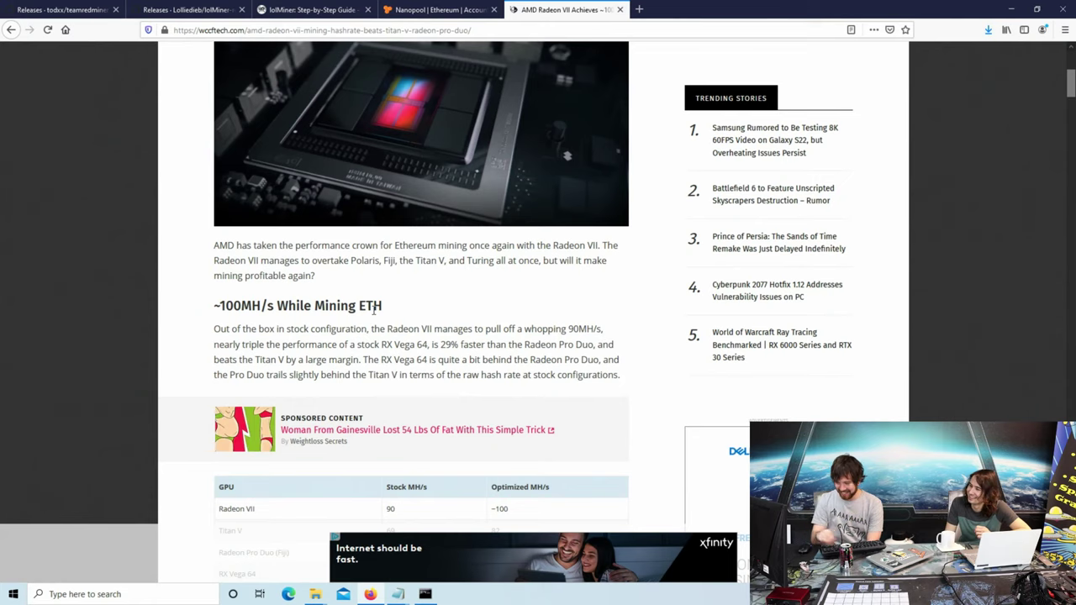
pyautogui.scroll(-1, 375, 310)
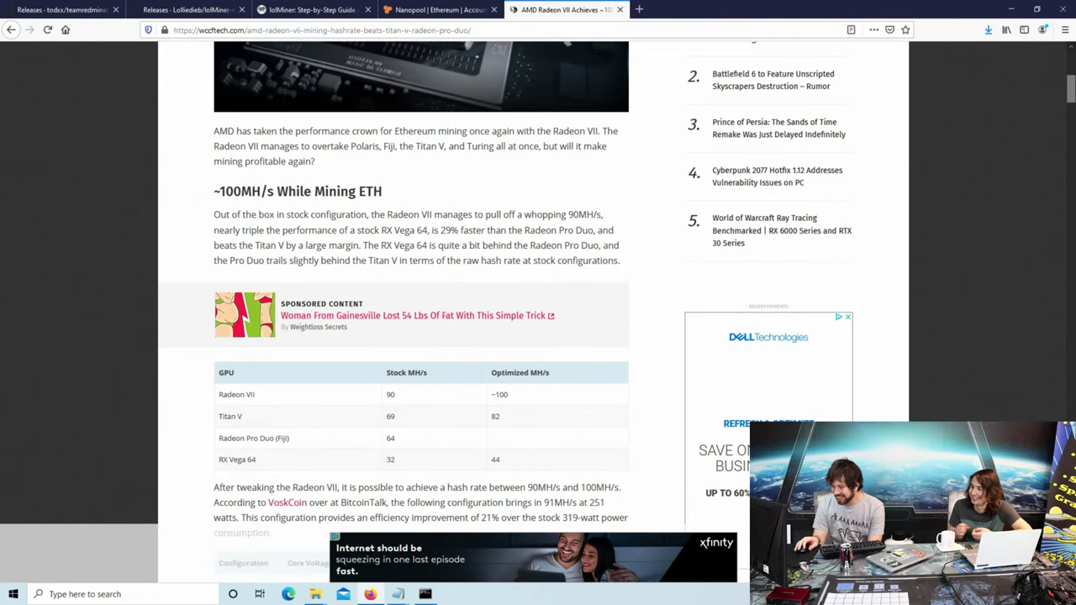
pyautogui.scroll(-1, 309, 294)
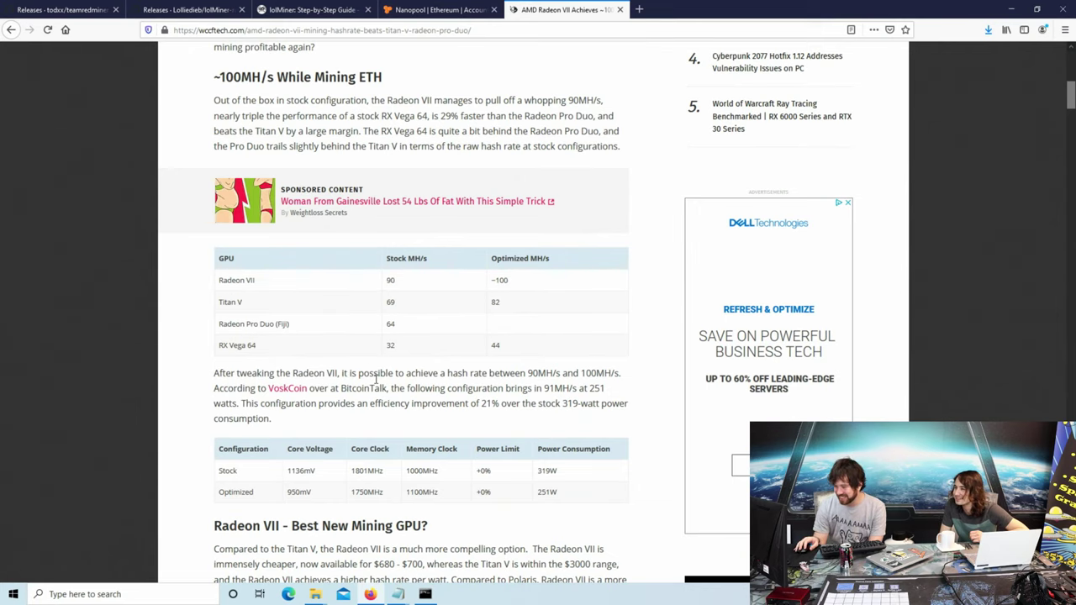
pyautogui.scroll(-1, 377, 381)
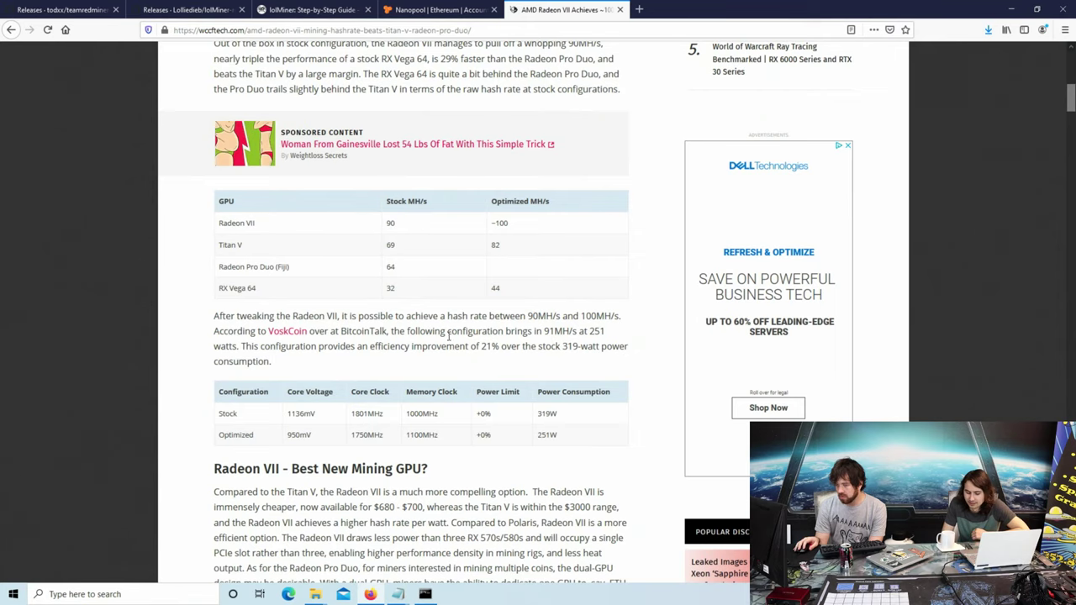
pyautogui.click(366, 595)
pyautogui.click(366, 595)
# - Launch AMD Radeon Software from the desktop and open the Performance GPU tuning page
pyautogui.press('super+d')
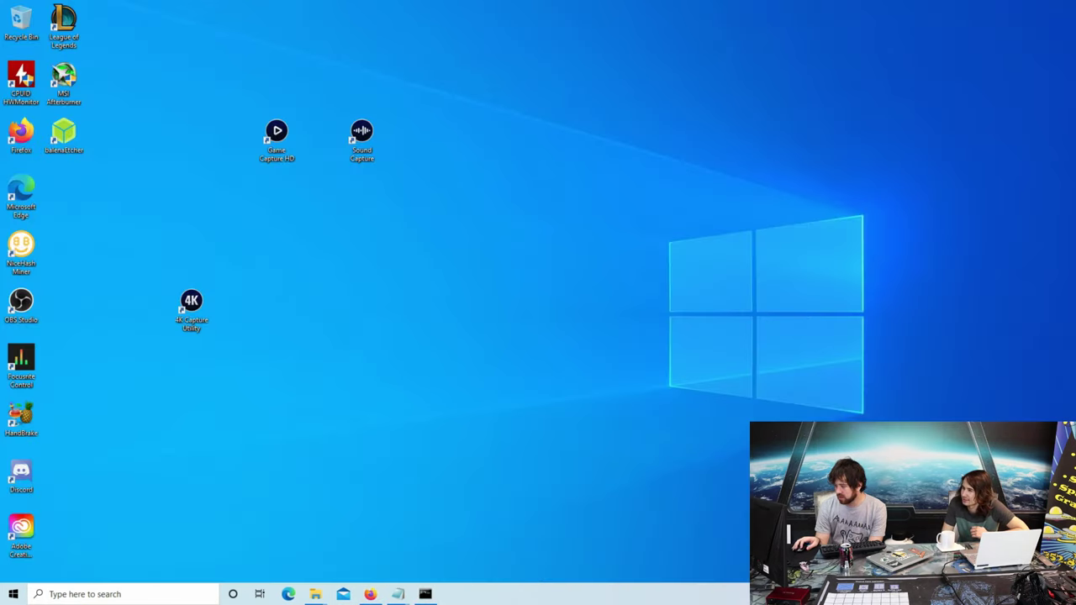
pyautogui.rightClick(611, 316)
pyautogui.click(614, 320)
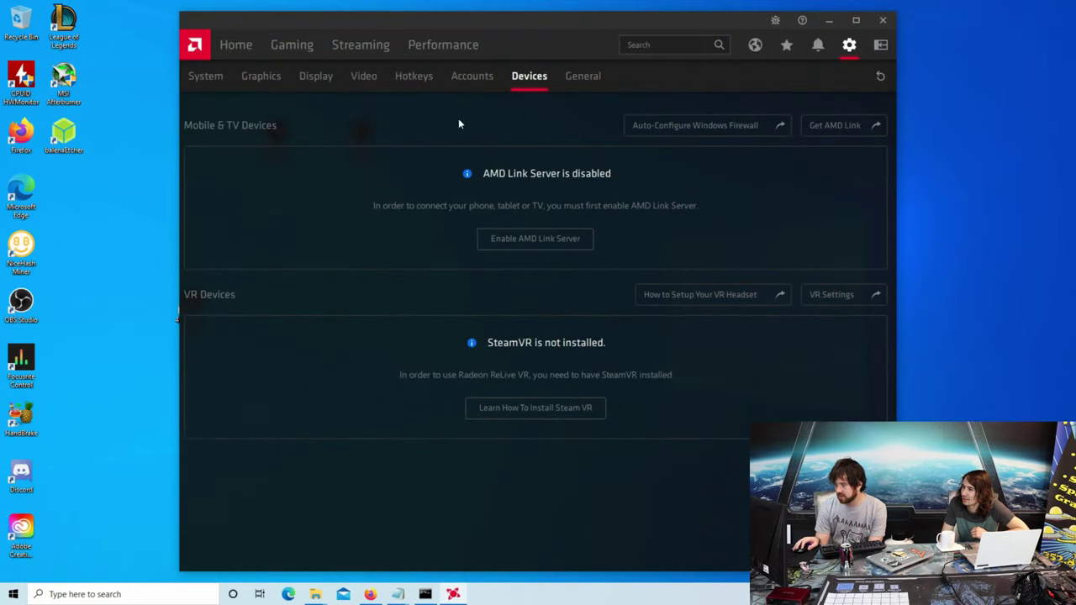
pyautogui.click(407, 46)
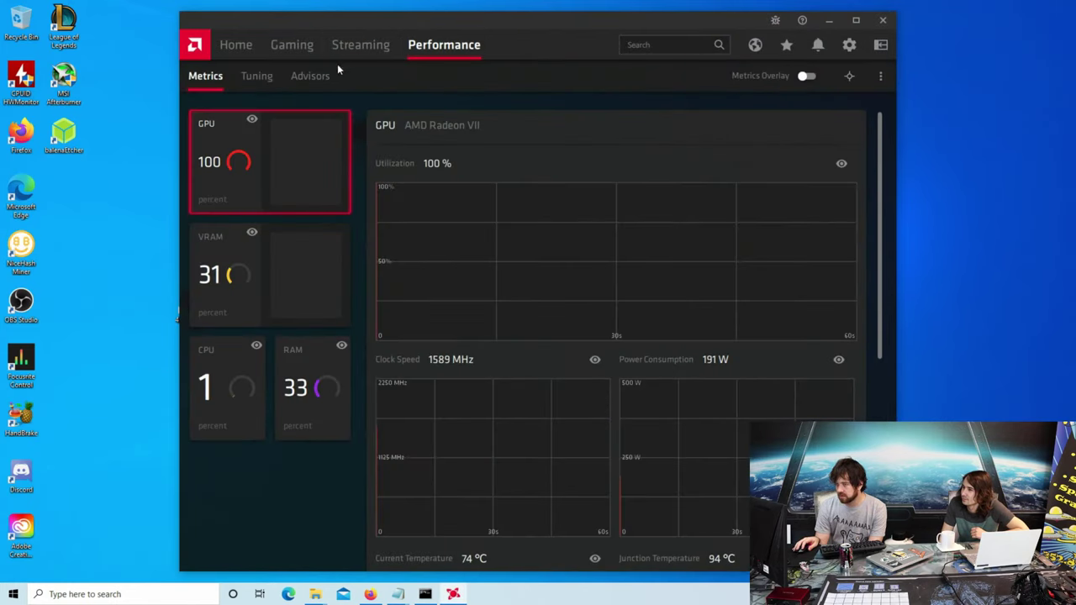
pyautogui.click(257, 83)
pyautogui.scroll(-3, 619, 183)
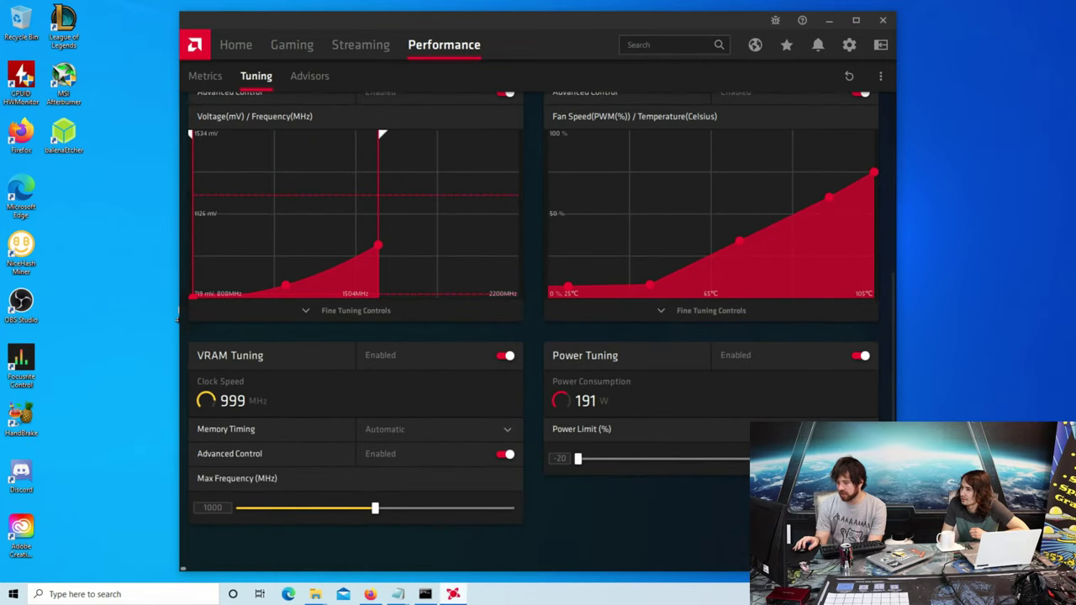
pyautogui.click(370, 595)
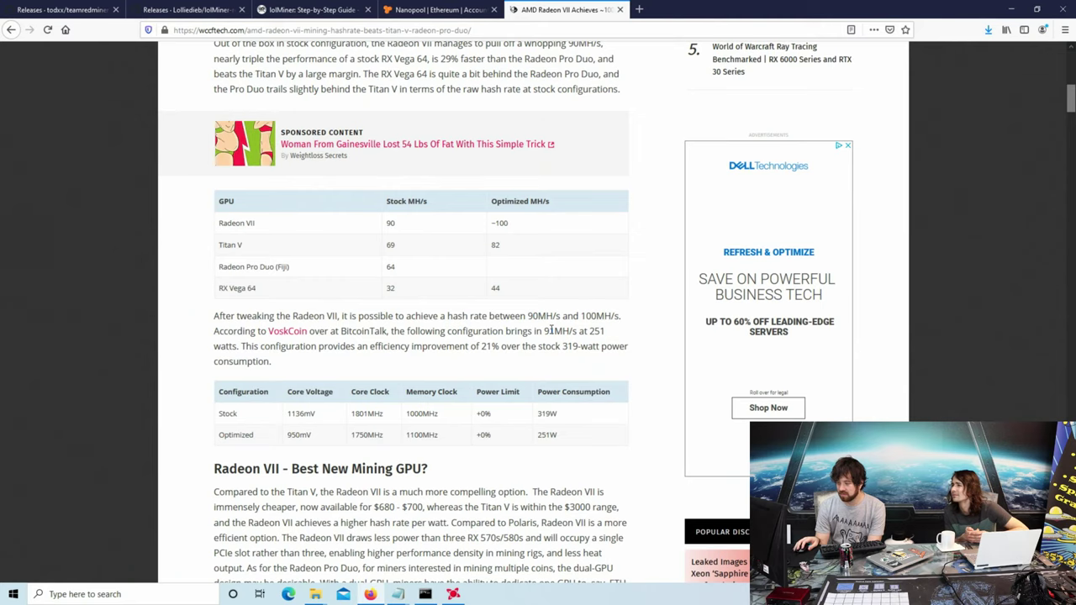
# - Dock Radeon Software beside the article and expand Fine Tuning Controls showing P-states 808/1204/1600 MHz, 738/781/978 mV
pyautogui.scroll(-1, 513, 351)
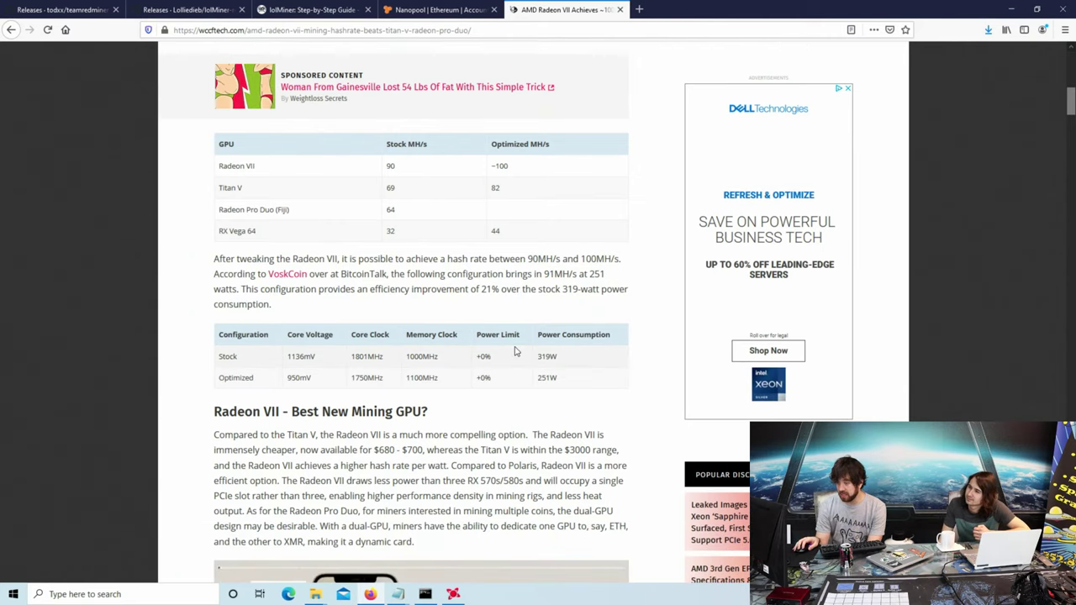
pyautogui.moveTo(689, 9); pyautogui.dragTo(0, 418)
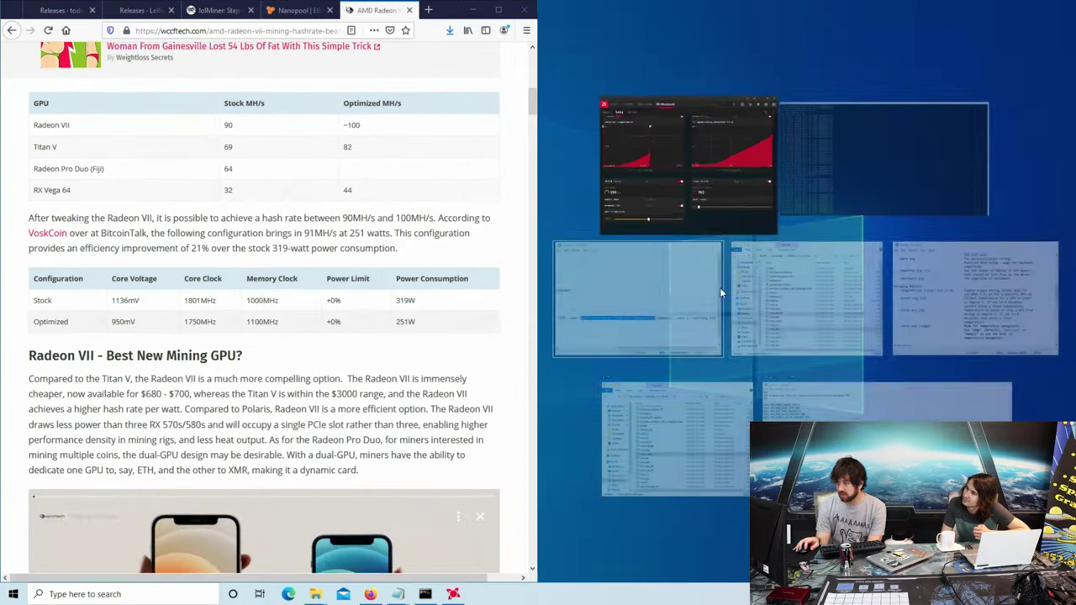
pyautogui.click(695, 161)
pyautogui.click(1061, 64)
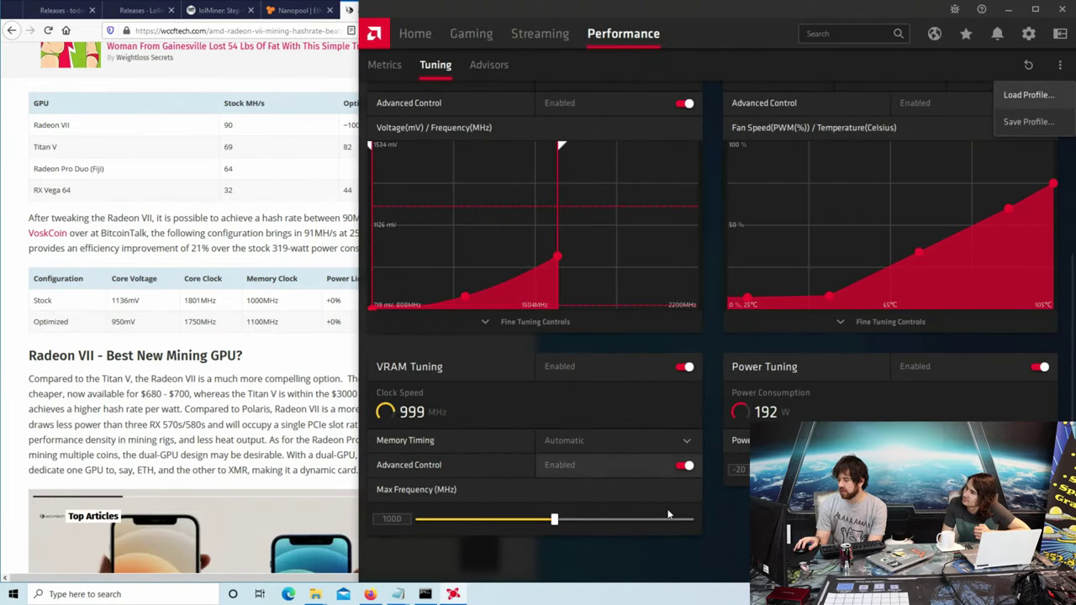
pyautogui.scroll(3, 710, 436)
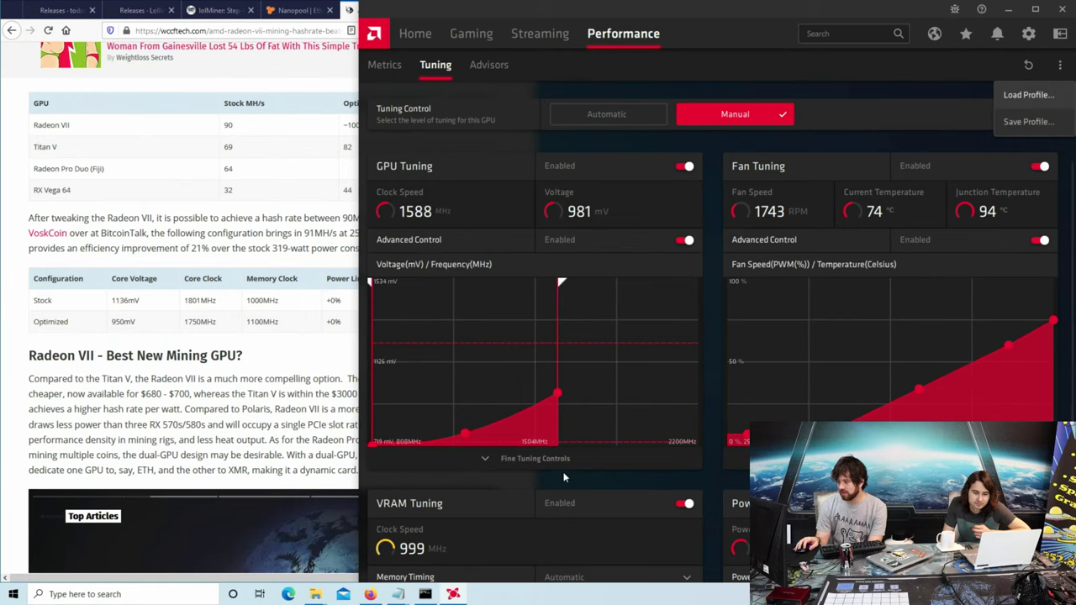
pyautogui.click(565, 460)
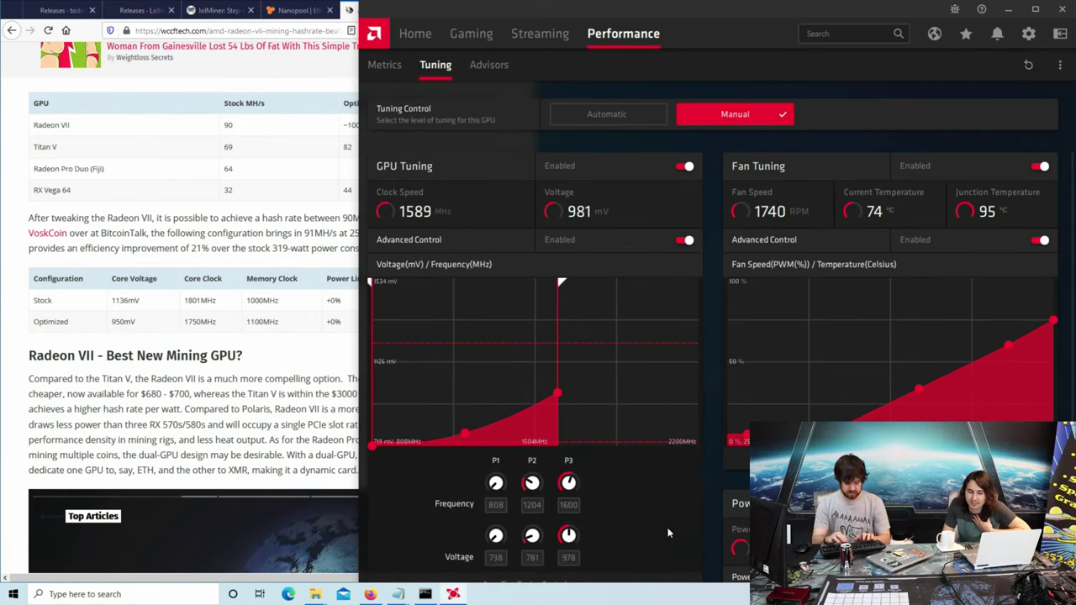
# - Launch Snipping Tool from a Start menu search
pyautogui.press('super')
pyautogui.write('snipping tool')
pyautogui.press('Return')
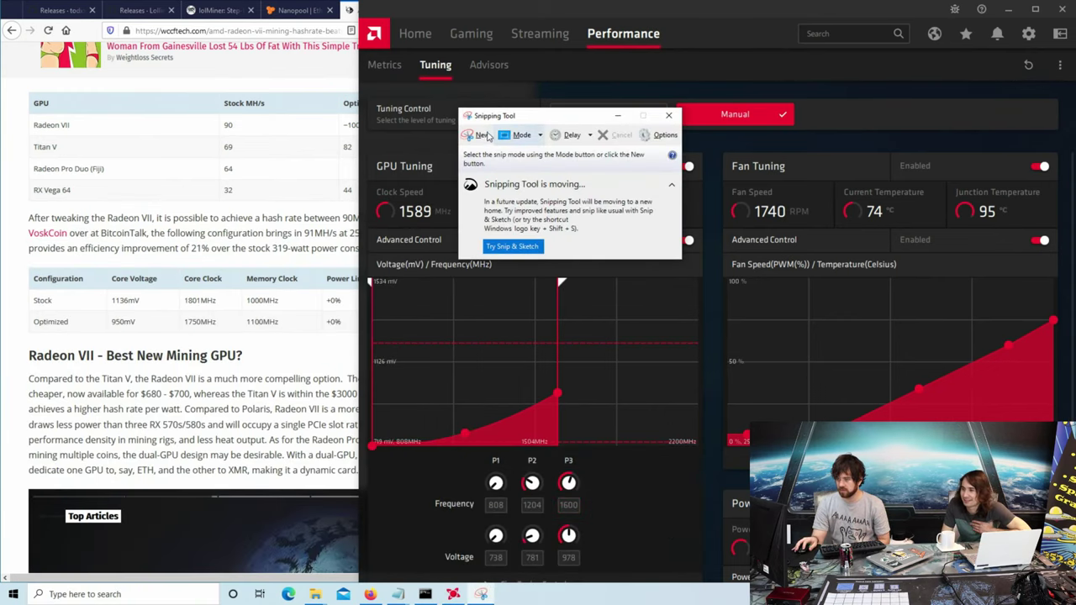
# - Capture the GPU and fan tuning panels and save the image to Pictures as 'miner settings cause profit'
pyautogui.click(478, 135)
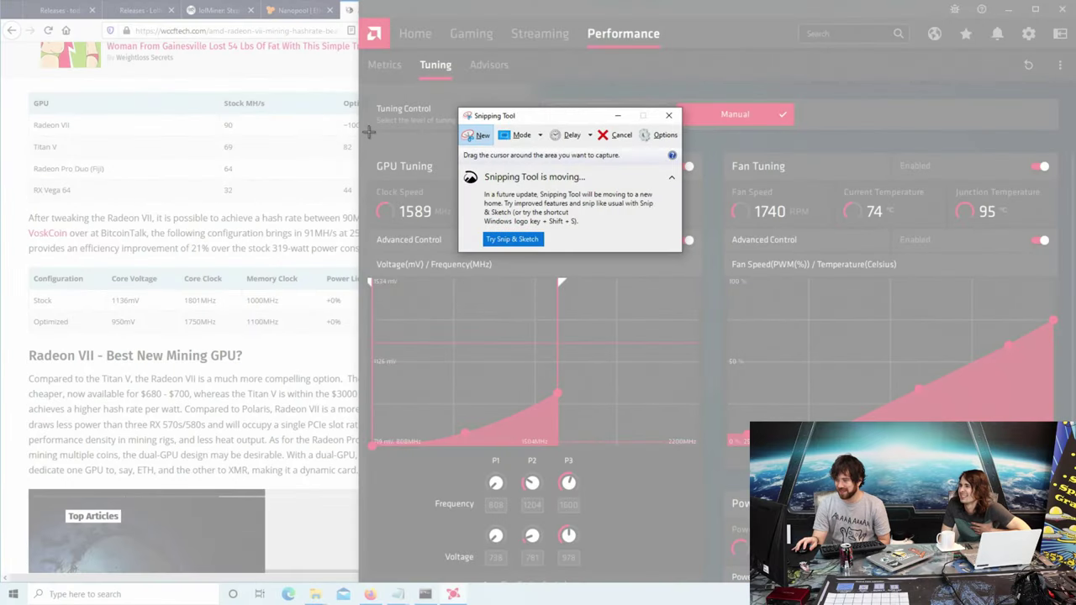
pyautogui.moveTo(369, 139); pyautogui.dragTo(1067, 578)
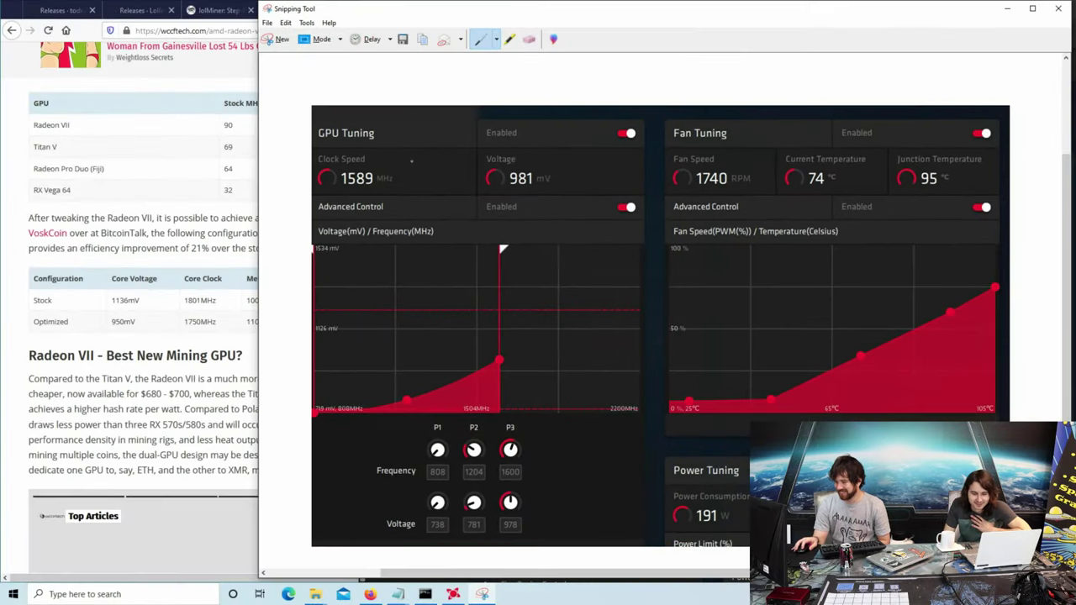
pyautogui.click(403, 39)
pyautogui.write('miner set')
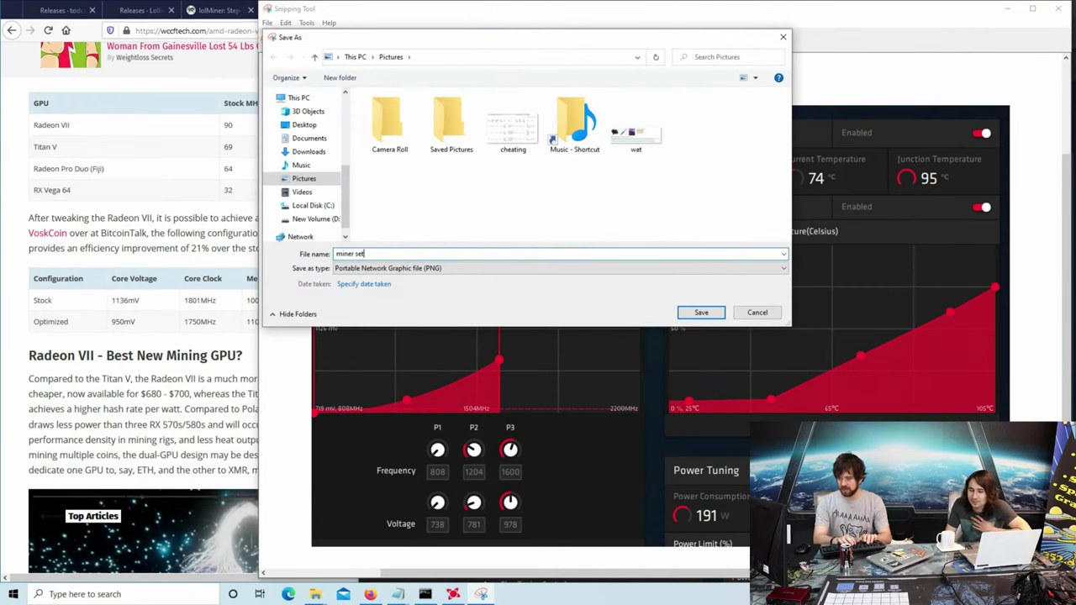
pyautogui.write('tings cause profit')
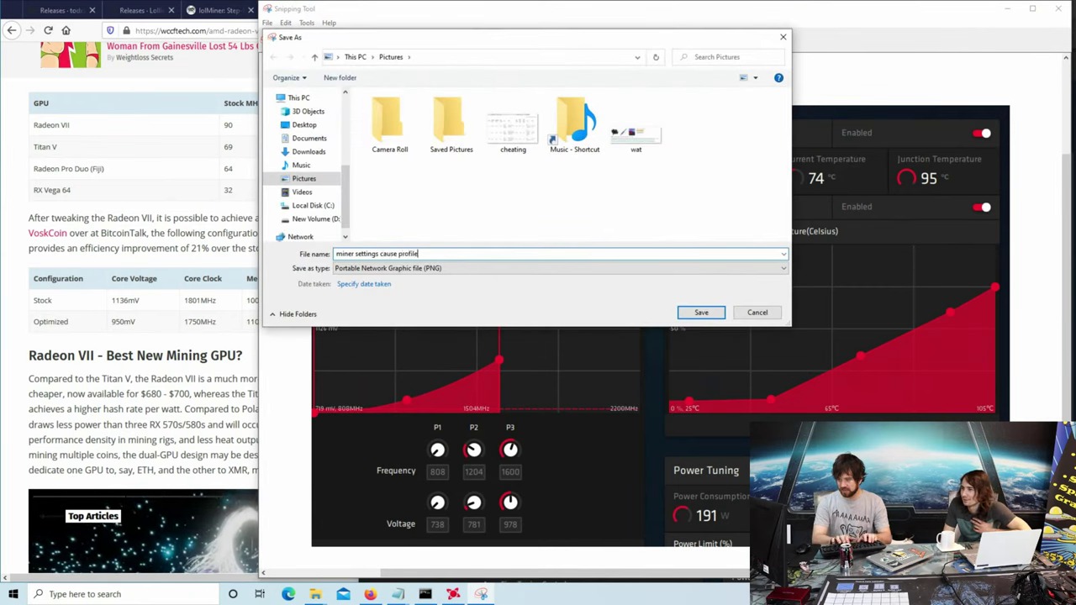
pyautogui.press('Return')
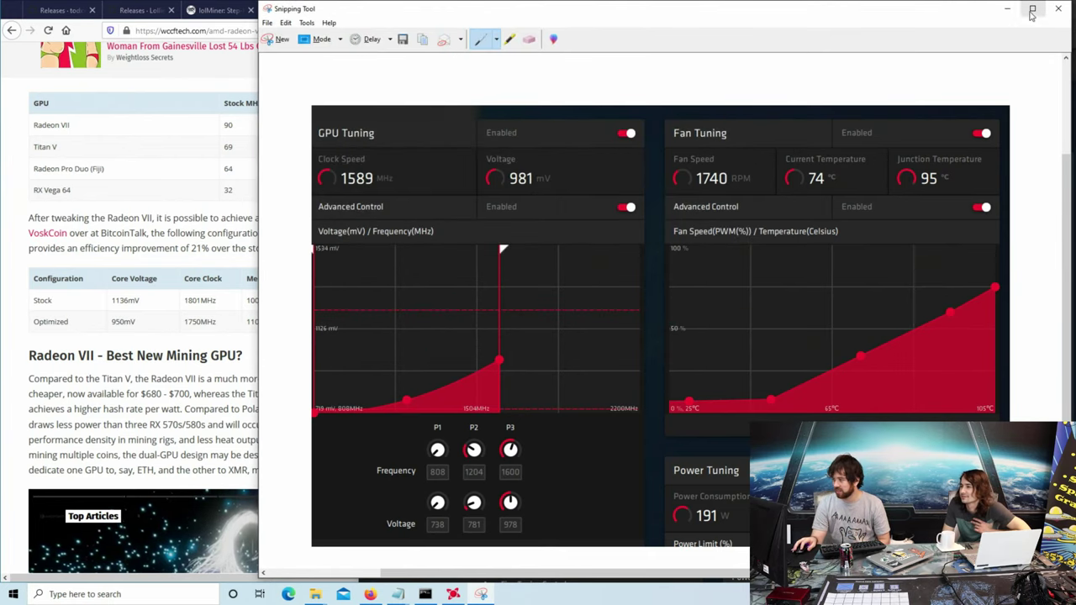
pyautogui.click(1058, 8)
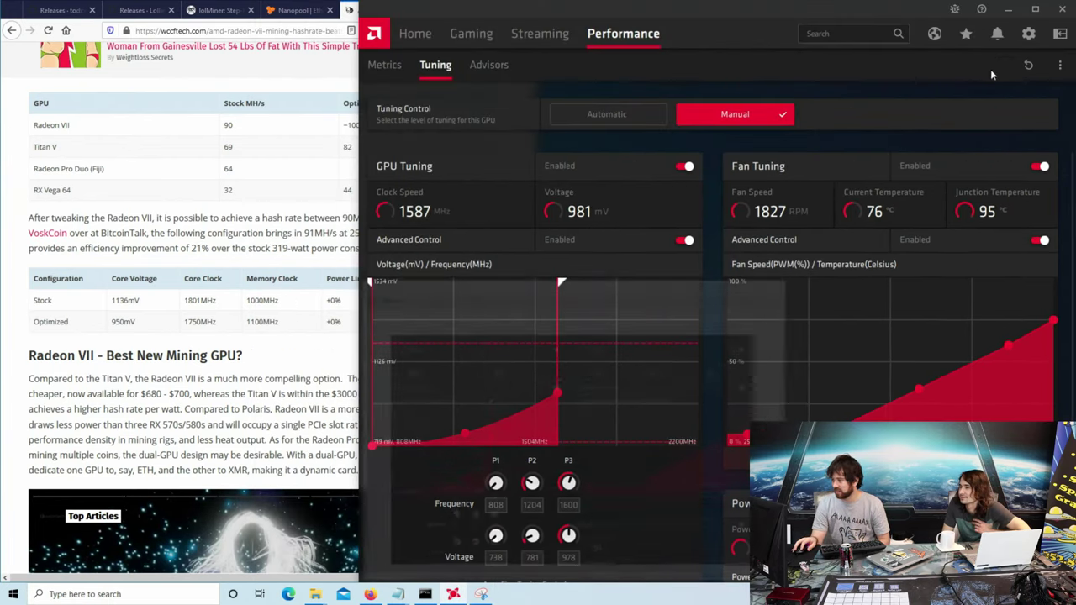
# - Save the current tuning as an XML profile named 'mining gab prof'
pyautogui.click(1053, 74)
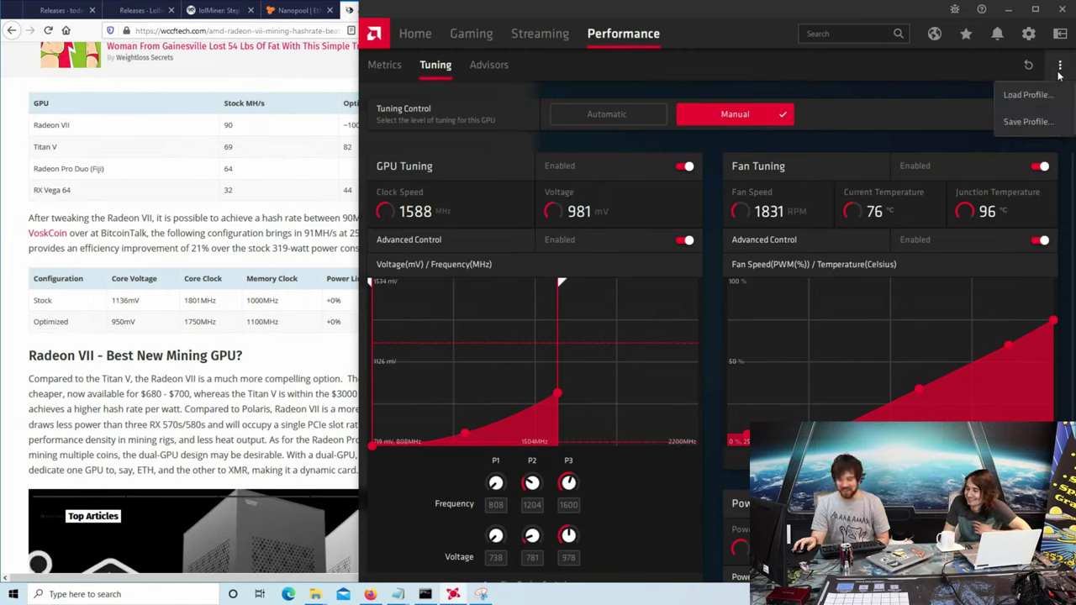
pyautogui.click(1026, 123)
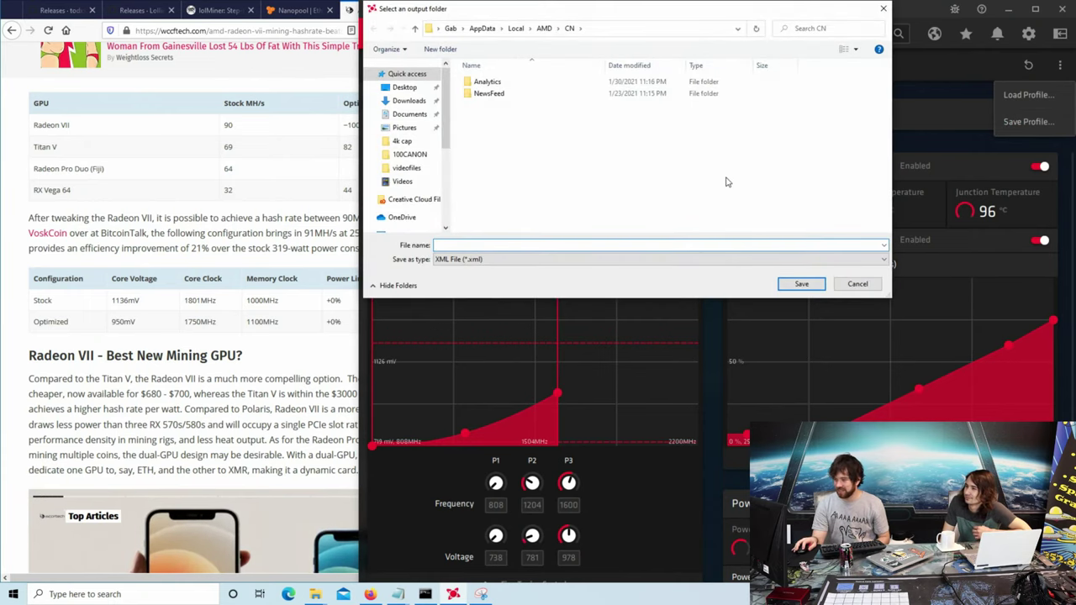
pyautogui.write('mining gab prof')
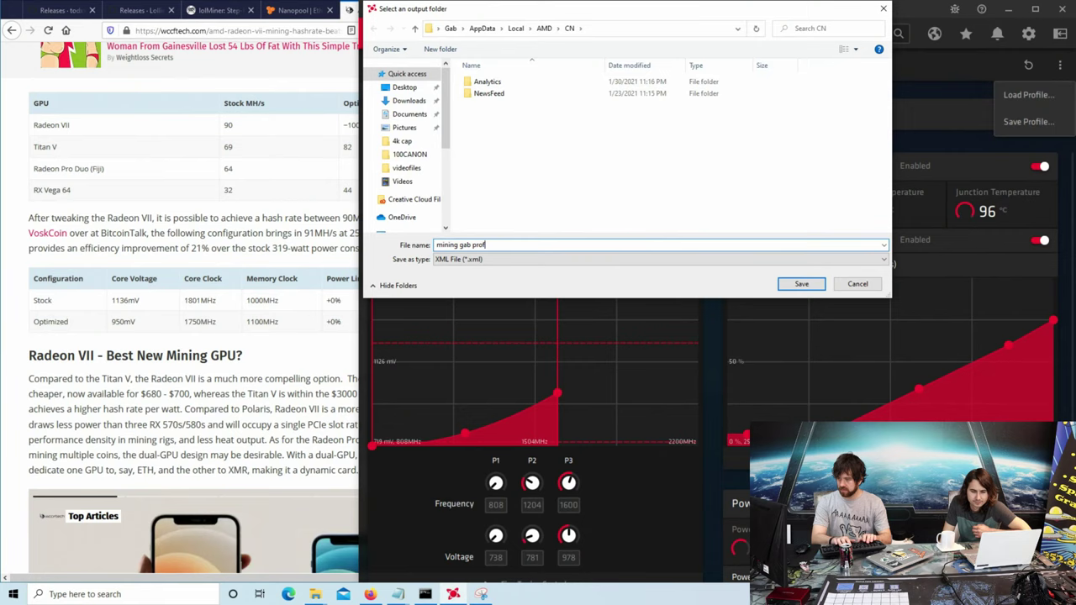
pyautogui.press('Return')
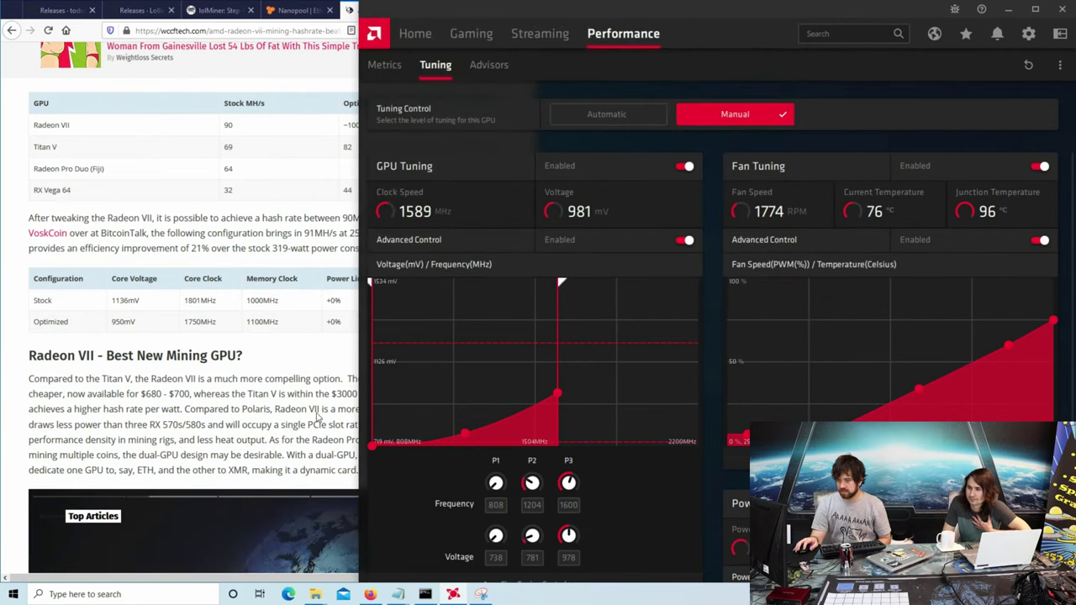
# - Set P3 to 1750 MHz and 950 mV, correcting the initially entered 1801 and 113
pyautogui.click(570, 505)
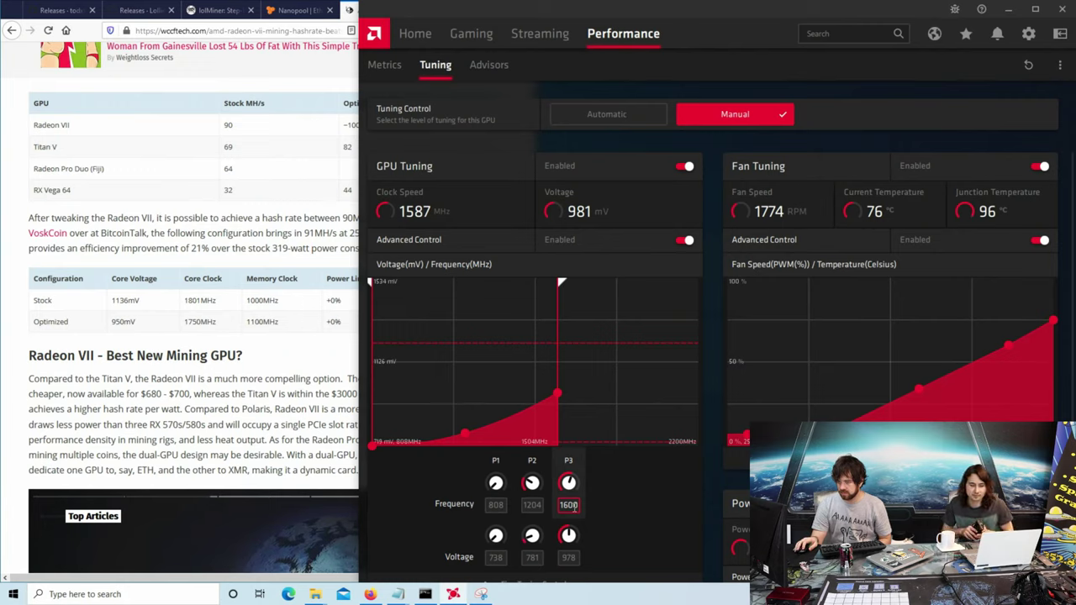
pyautogui.doubleClick(570, 506)
pyautogui.write('180')
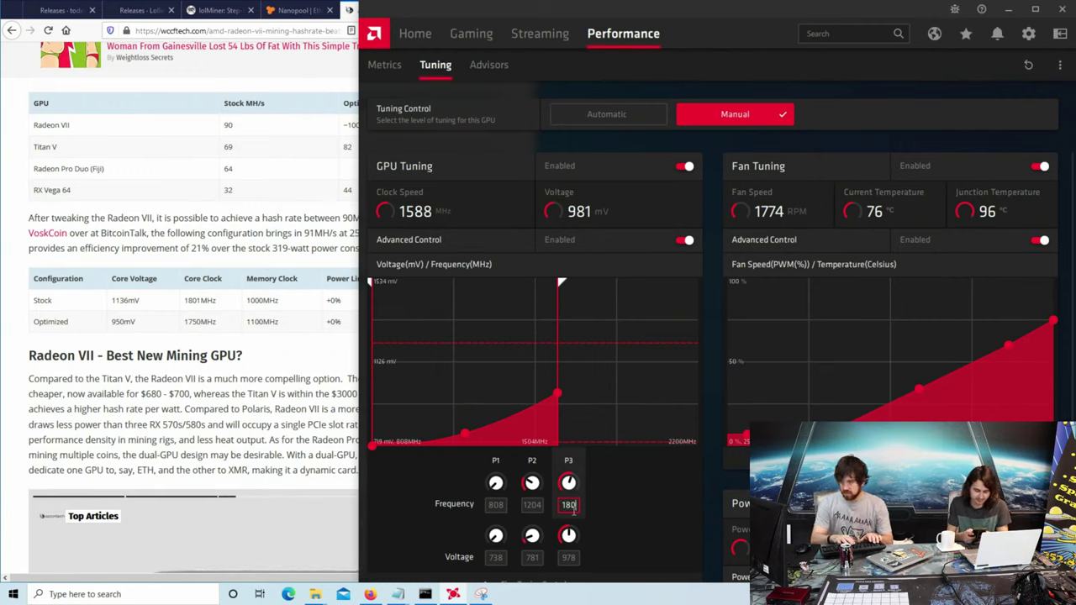
pyautogui.write('1')
pyautogui.click(562, 557)
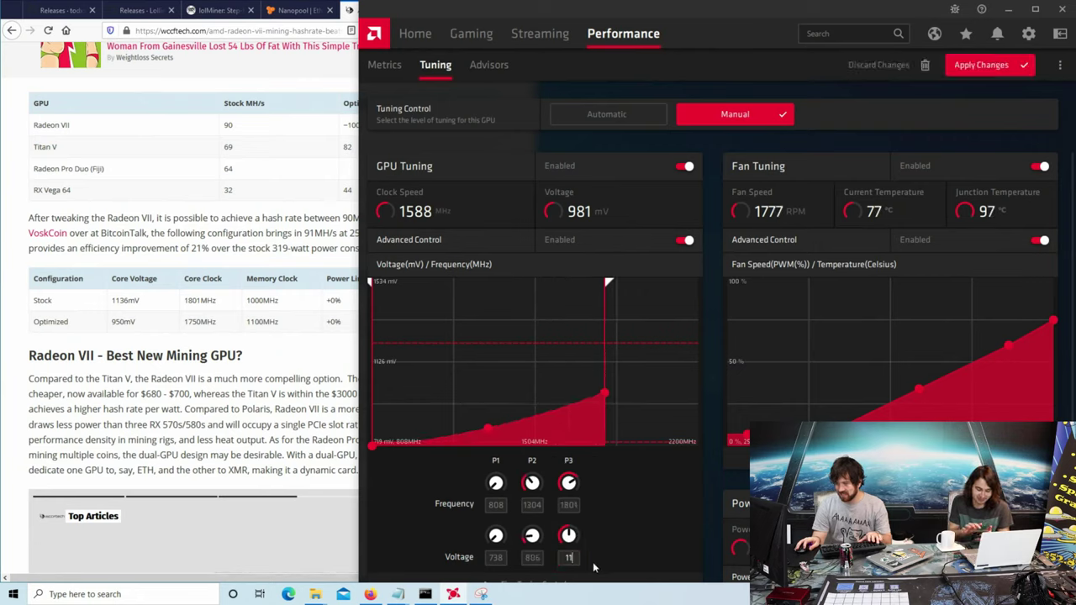
pyautogui.write('113')
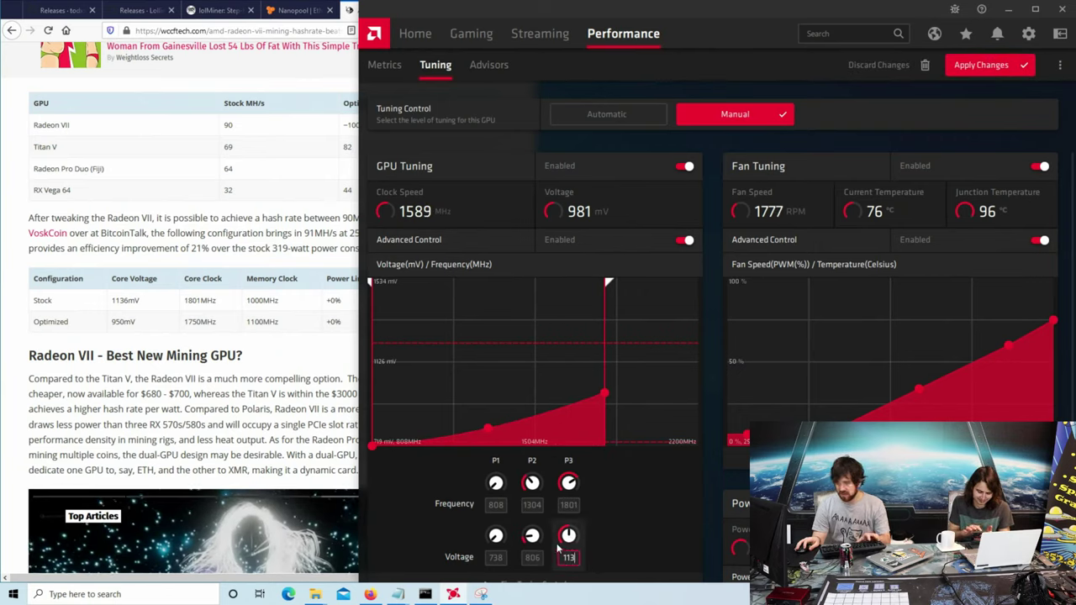
pyautogui.click(565, 506)
pyautogui.write('1')
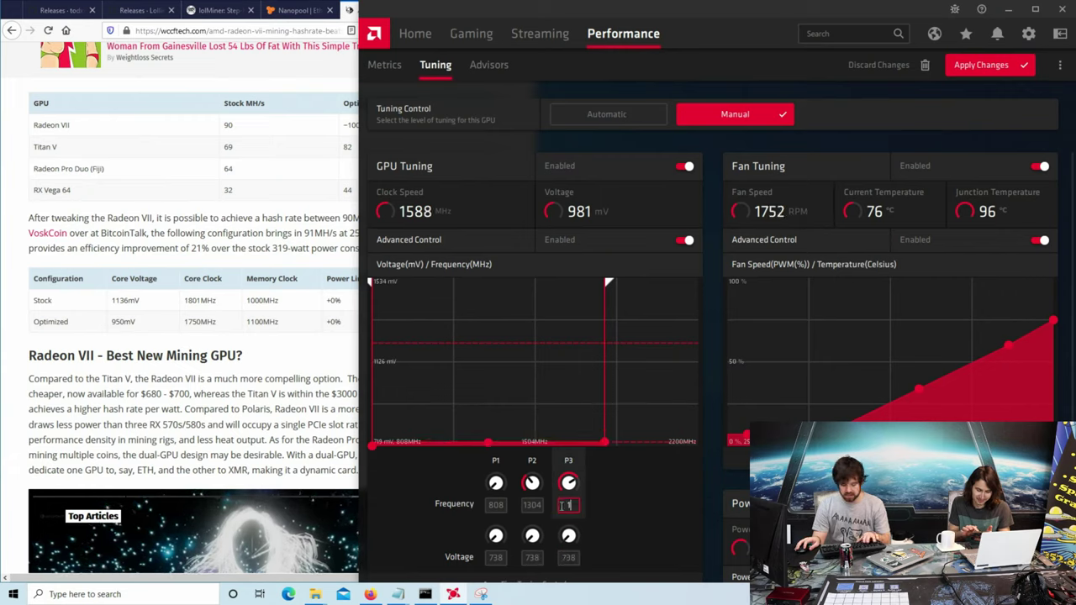
pyautogui.write('7')
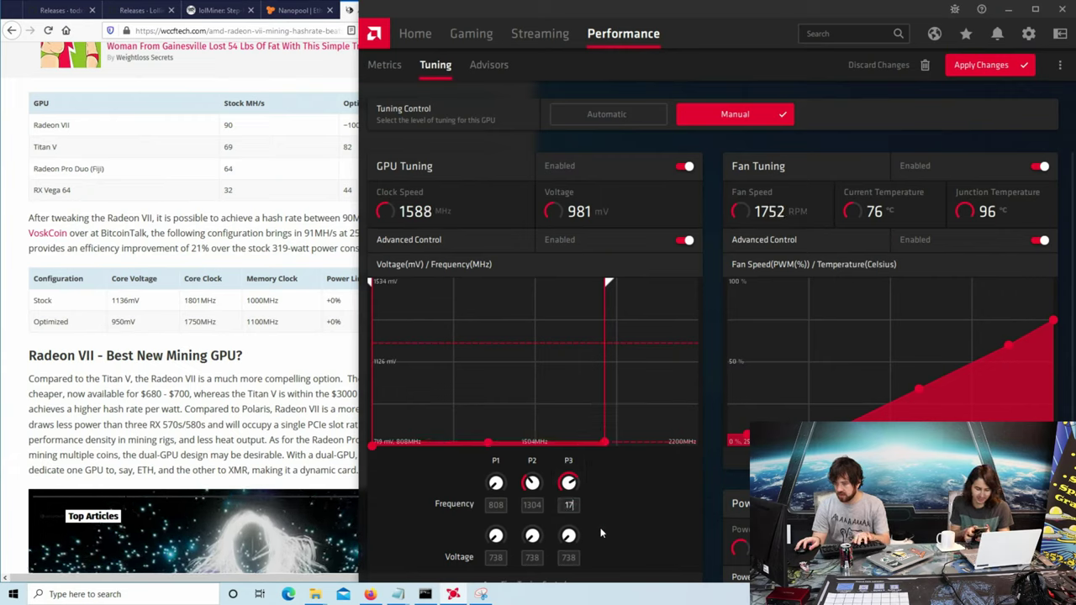
pyautogui.write('50')
pyautogui.press('Tab')
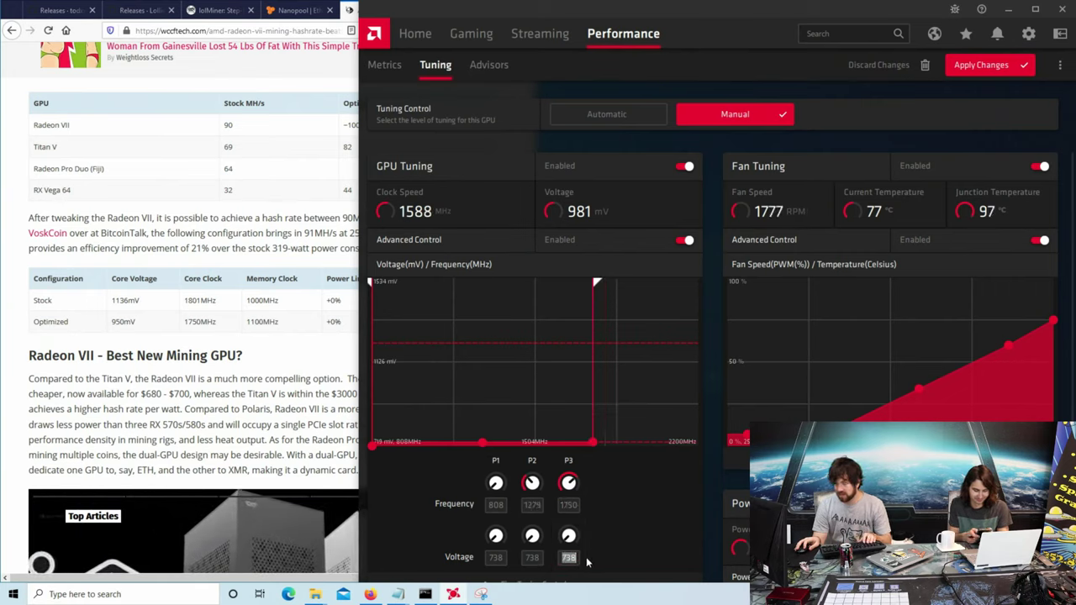
pyautogui.write('950')
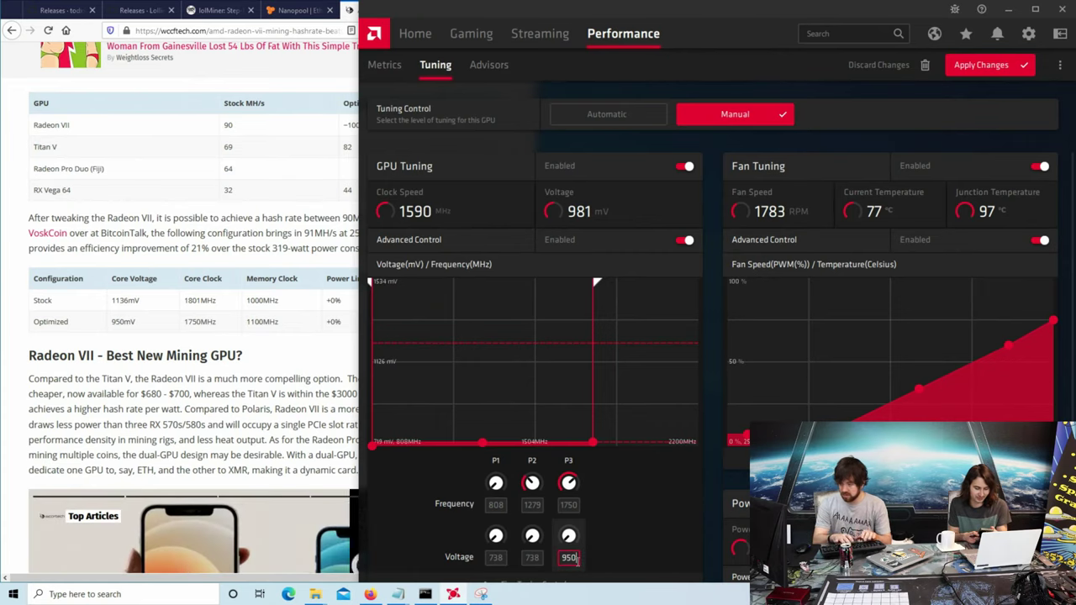
# - Raise the VRAM max frequency slider to 1100 MHz, compare with the article, and apply the tuning
pyautogui.scroll(-3, 652, 499)
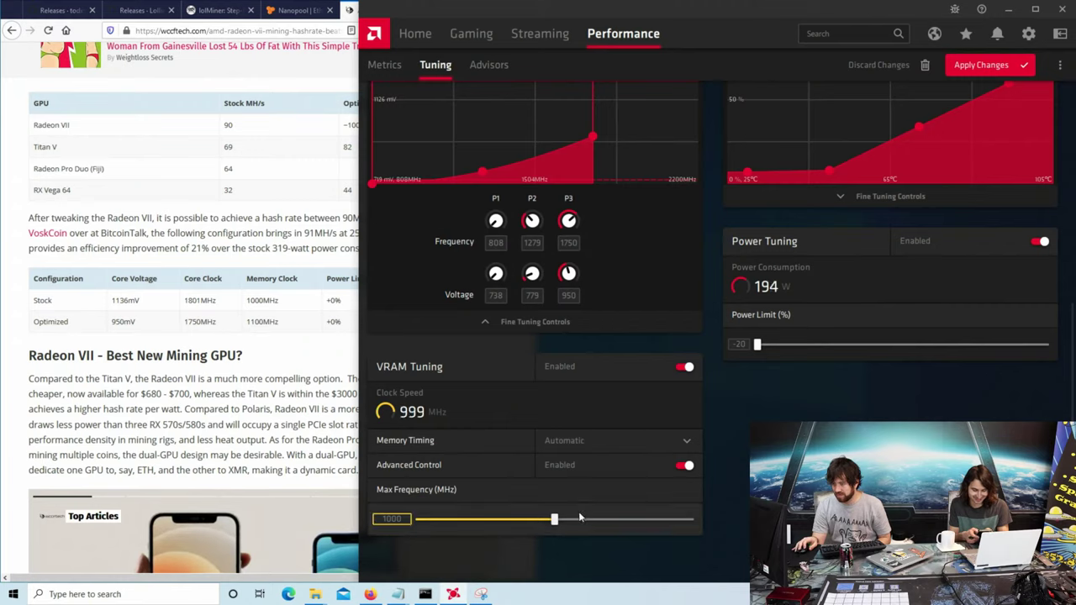
pyautogui.moveTo(557, 519); pyautogui.dragTo(637, 529)
pyautogui.click(118, 294)
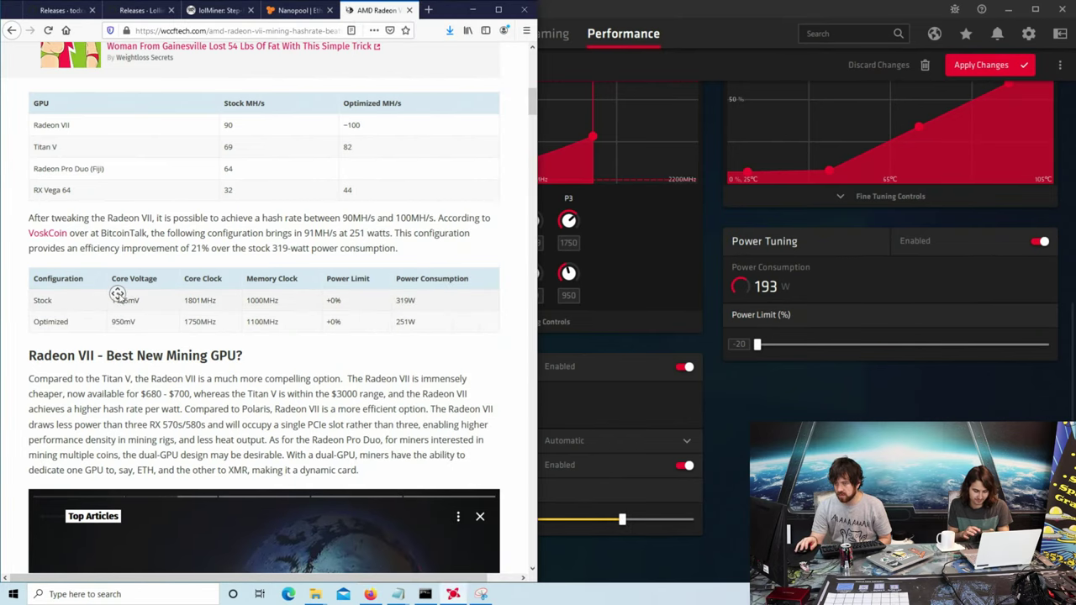
pyautogui.hscroll(1, 118, 294)
pyautogui.click(932, 186)
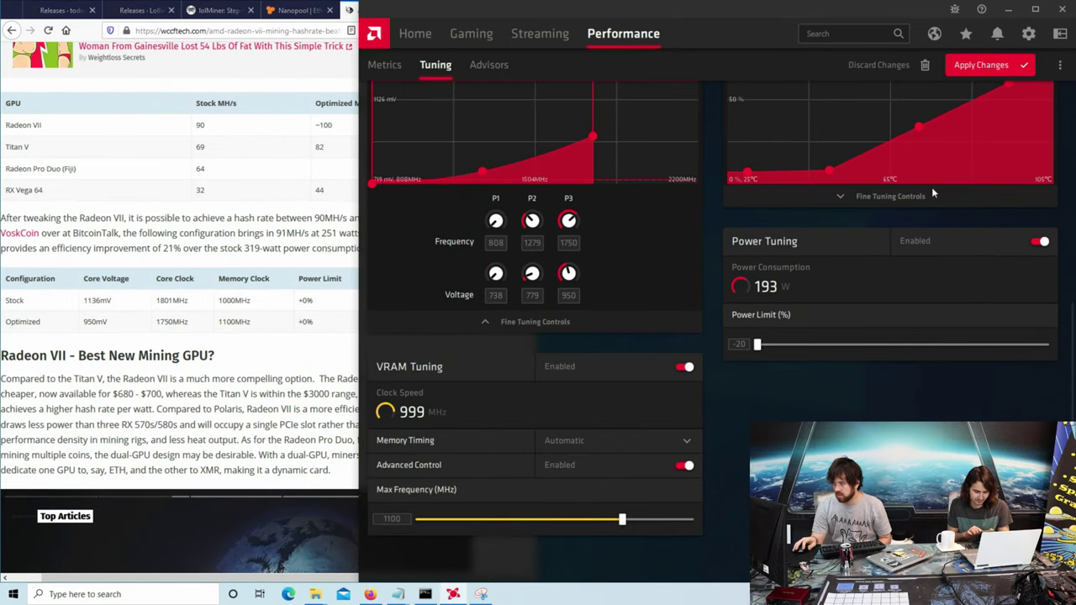
pyautogui.click(971, 68)
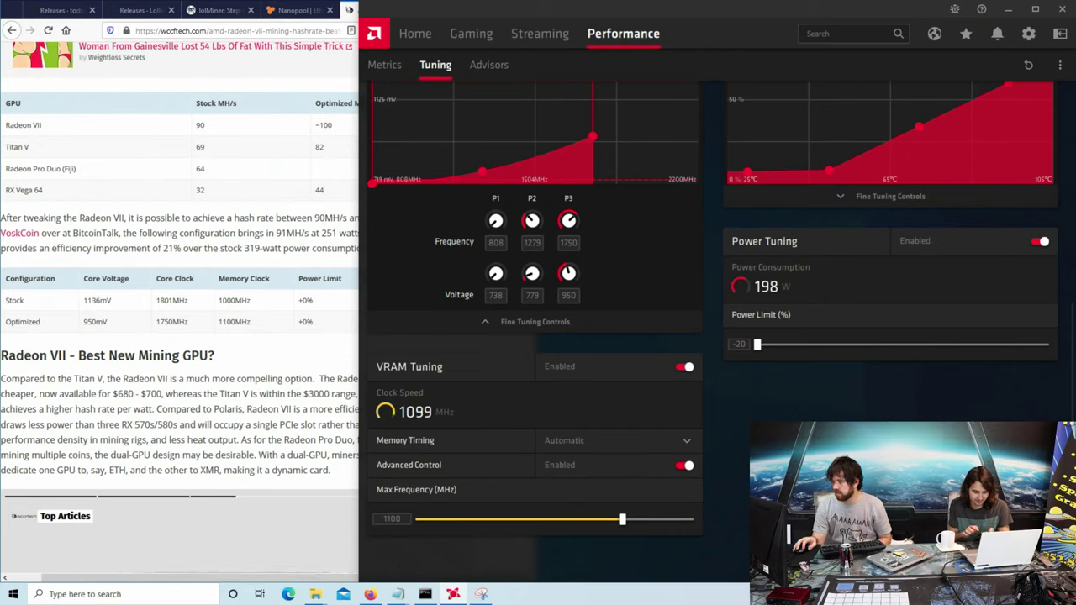
pyautogui.middleClick(253, 418)
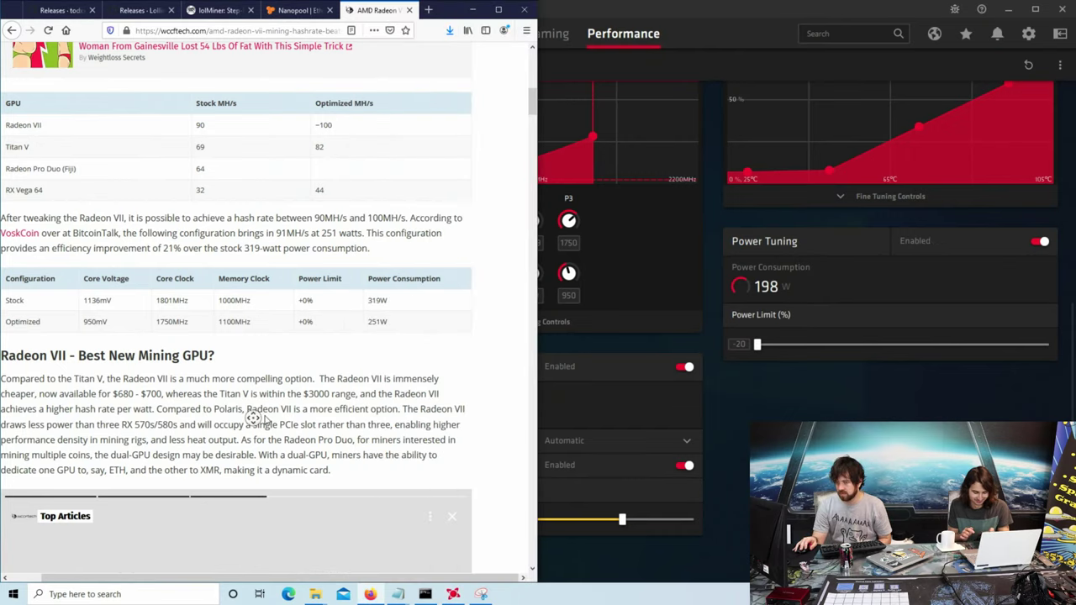
pyautogui.click(264, 422)
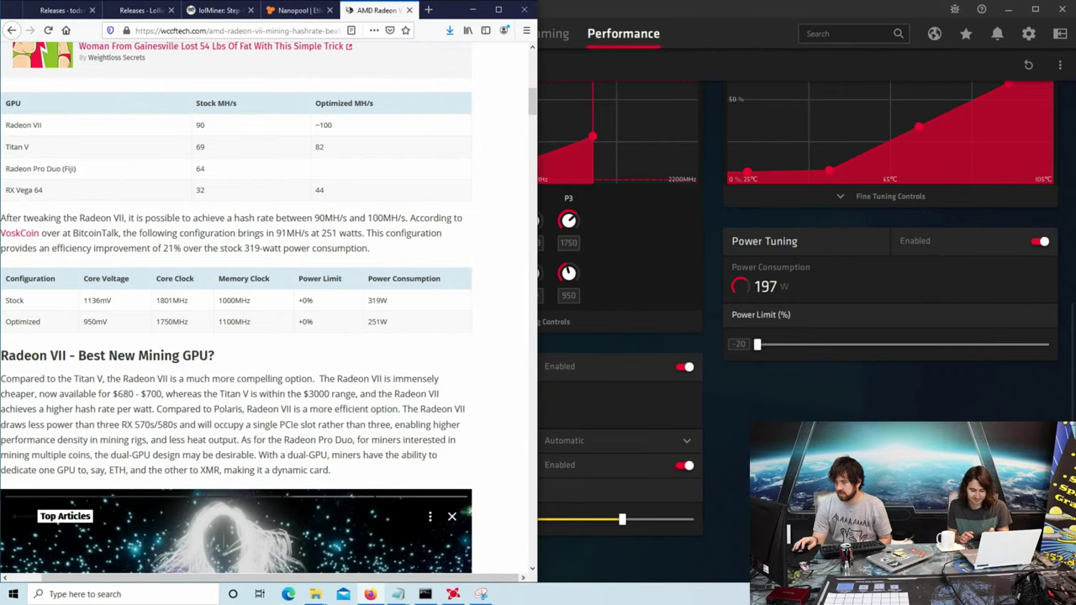
pyautogui.hotkey('alt', 'Tab')
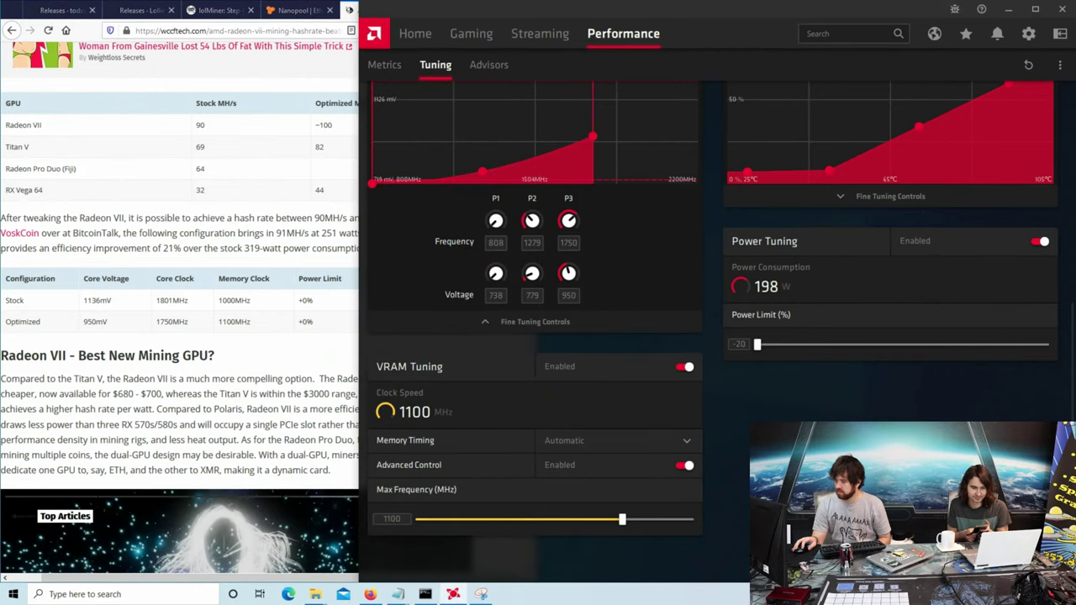
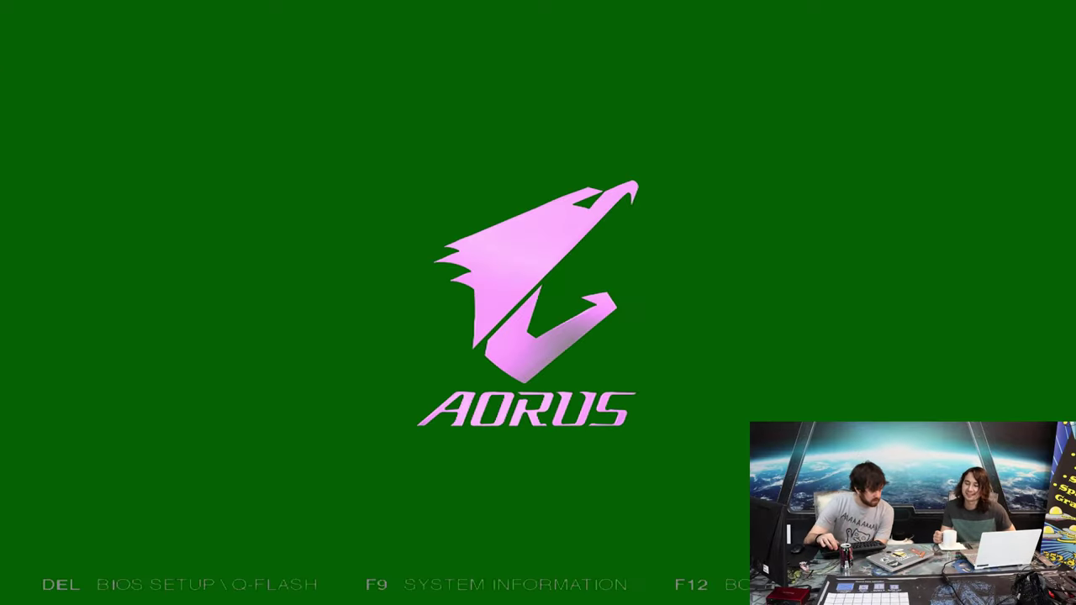
# - Boot from the Samsung SSD 870 QVO via the F12 menu and start Windows 10 from GRUB
pyautogui.press('F12')
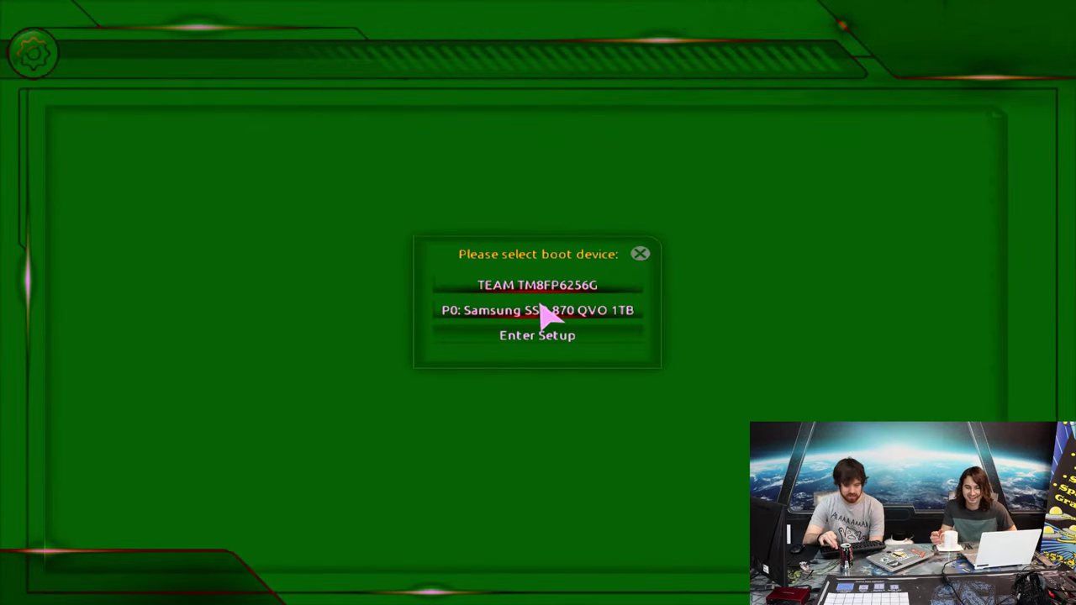
pyautogui.click(599, 311)
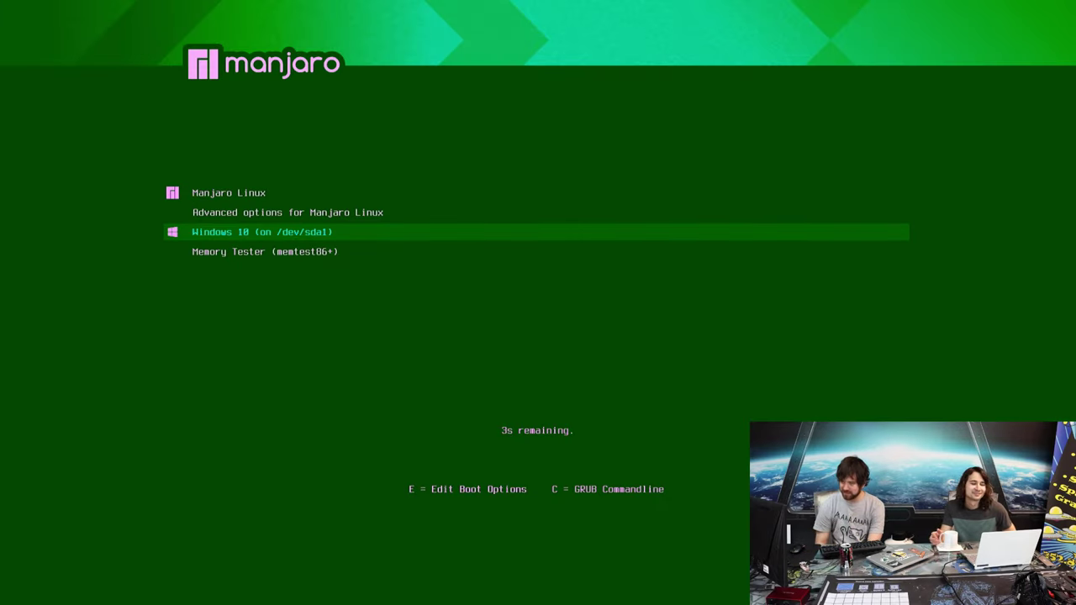
pyautogui.press('Down')
pyautogui.press('Up')
pyautogui.press('Return')
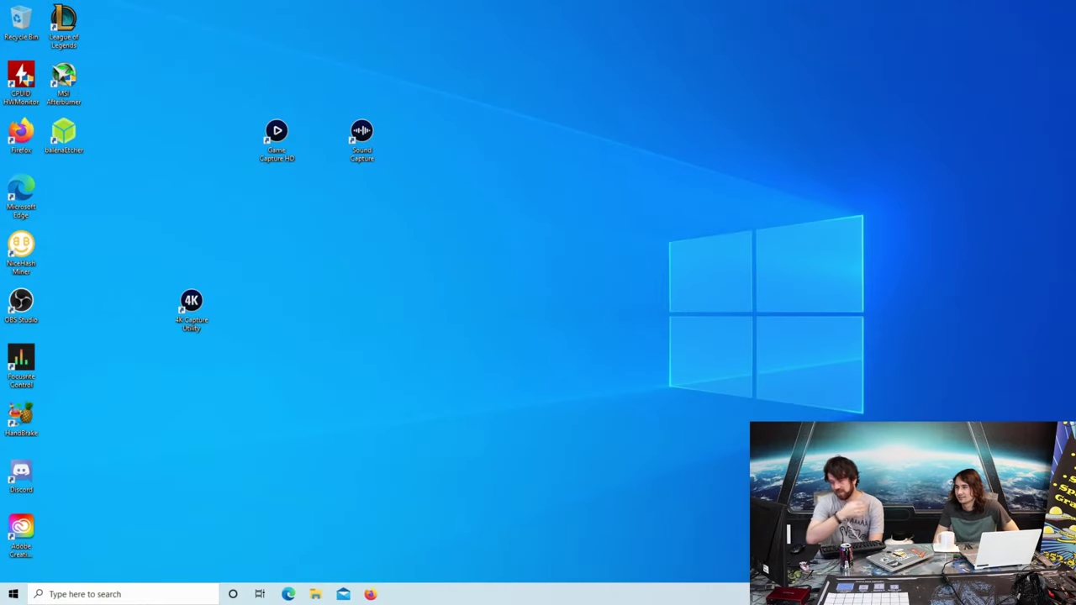
# - Launch AMD Radeon Software and Firefox, retrying until the wccftech Radeon VII article loads
pyautogui.rightClick(526, 295)
pyautogui.click(578, 302)
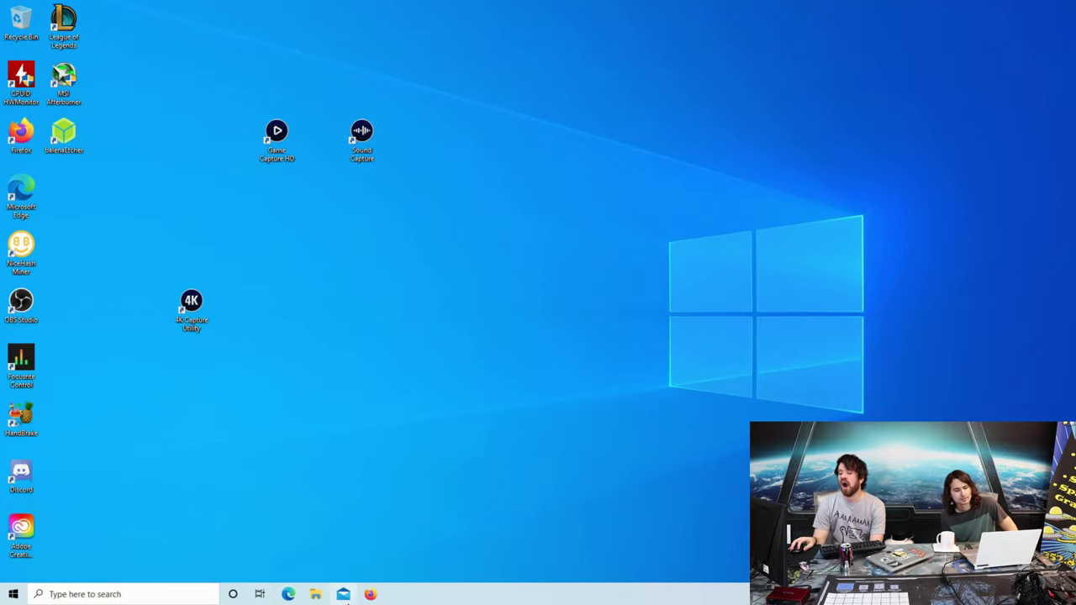
pyautogui.moveTo(347, 601); pyautogui.dragTo(370, 597)
pyautogui.click(363, 595)
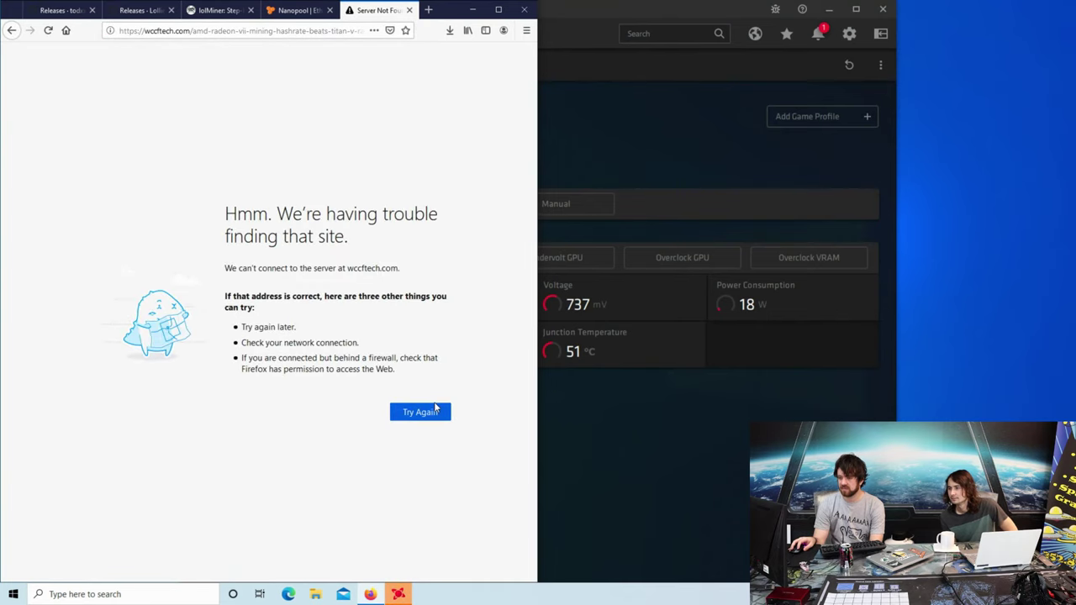
pyautogui.click(431, 415)
pyautogui.click(447, 405)
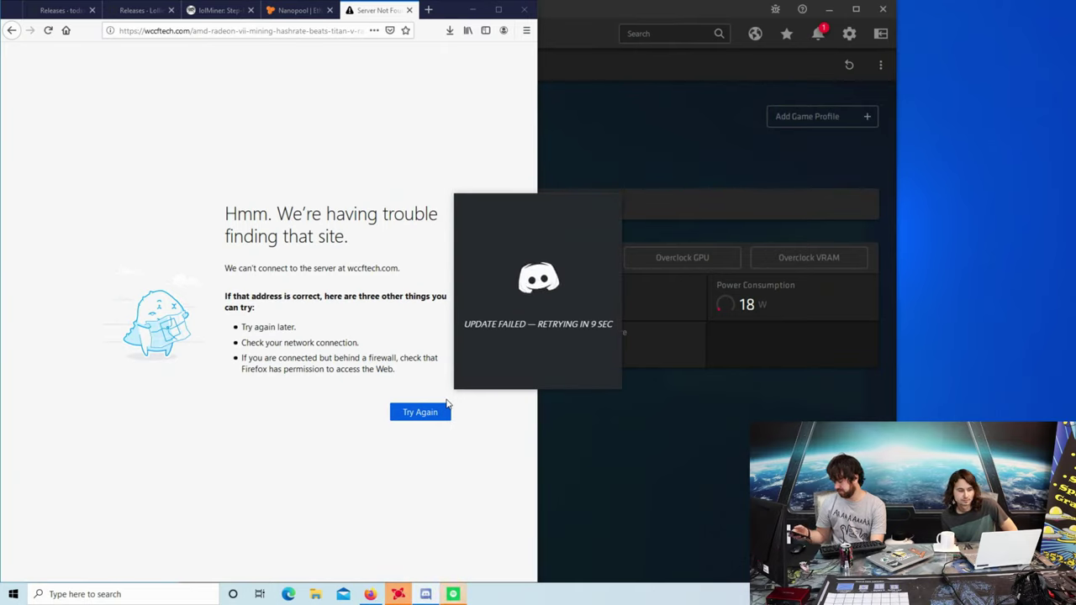
pyautogui.click(392, 417)
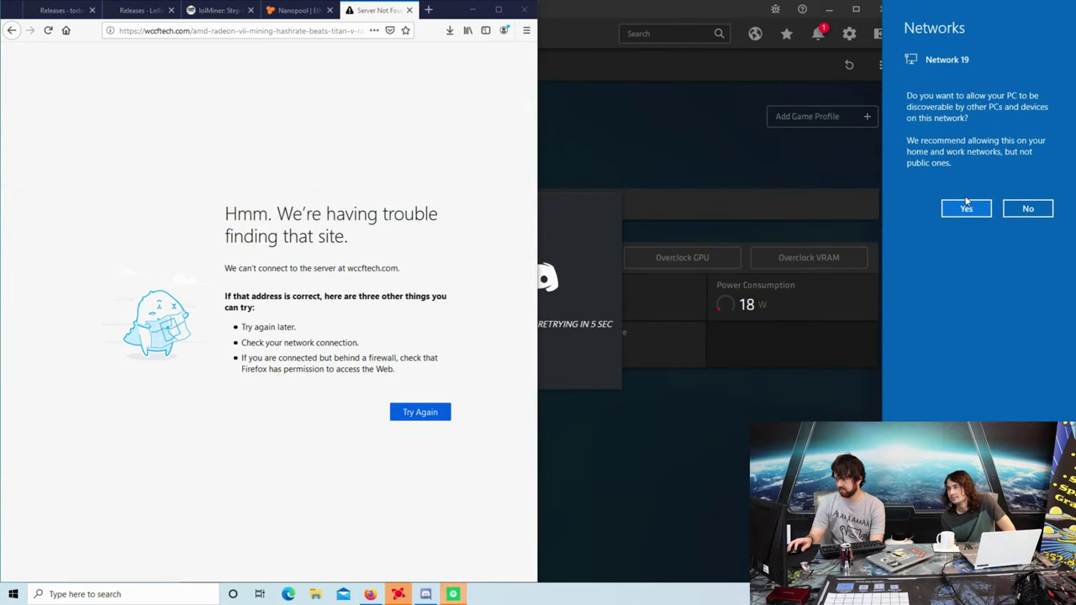
pyautogui.click(401, 414)
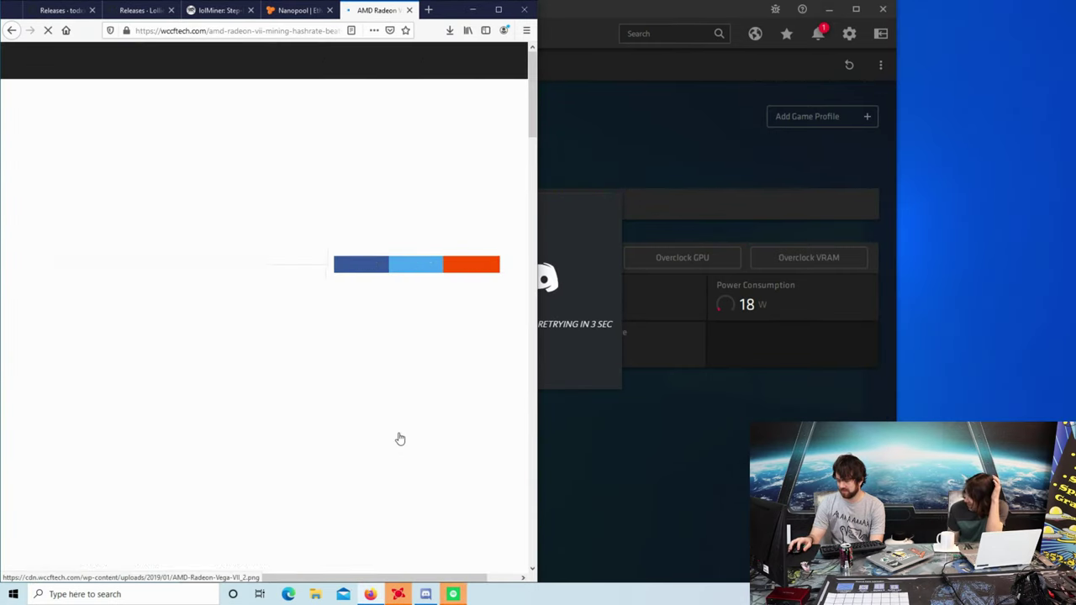
# - Move the Radeon Software window to the right and set Tuning Control to Manual
pyautogui.click(713, 22)
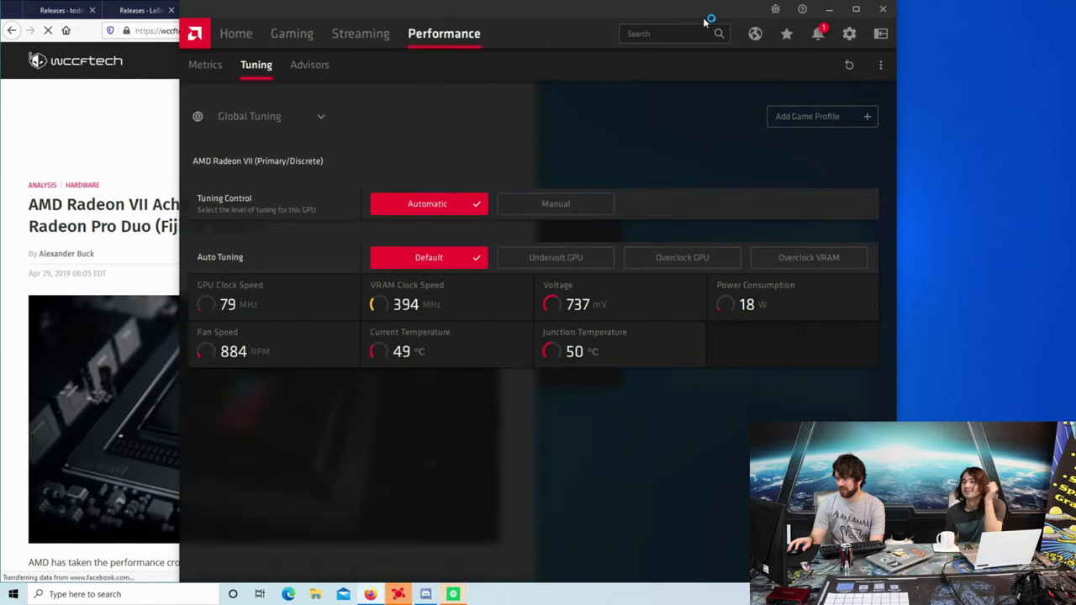
pyautogui.moveTo(714, 22); pyautogui.dragTo(886, 27)
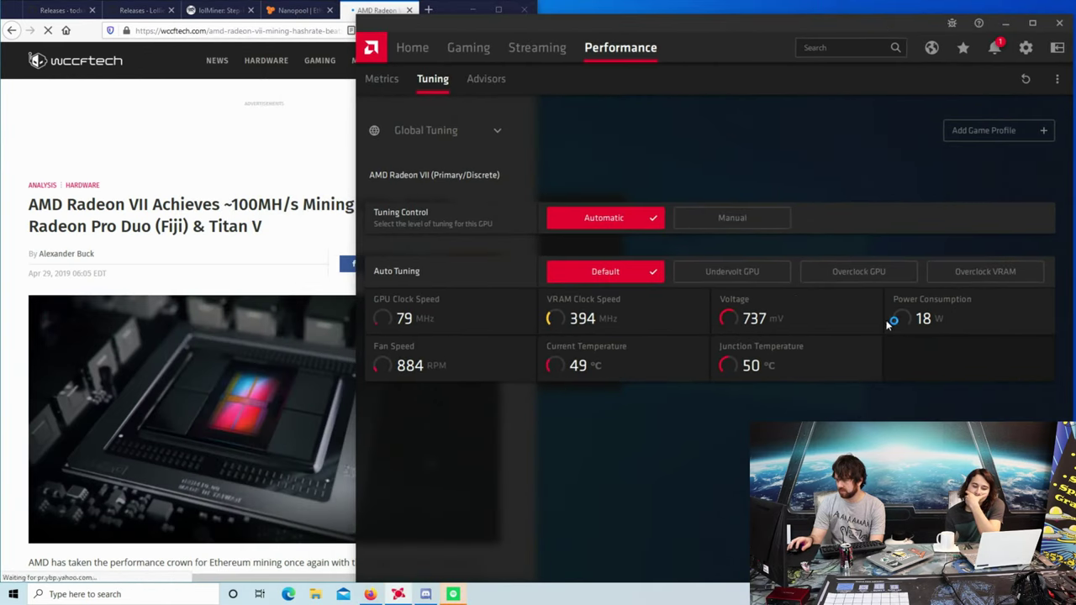
pyautogui.click(732, 218)
# - Scroll the wccftech article to its optimized Radeon VII settings table
pyautogui.click(211, 269)
pyautogui.scroll(-3, 240, 312)
pyautogui.scroll(-5, 239, 312)
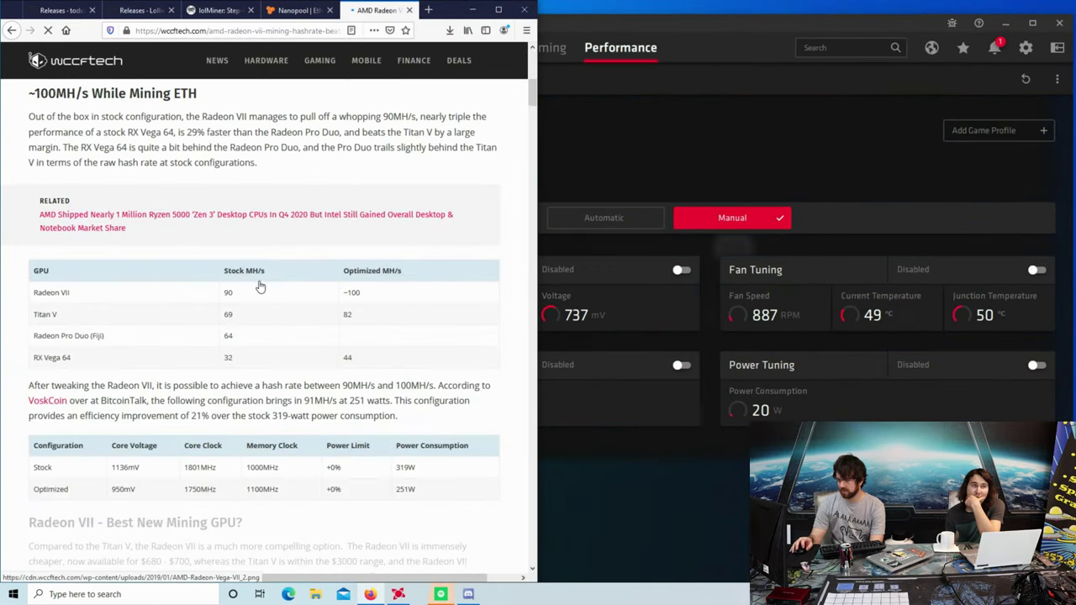
pyautogui.scroll(-4, 264, 300)
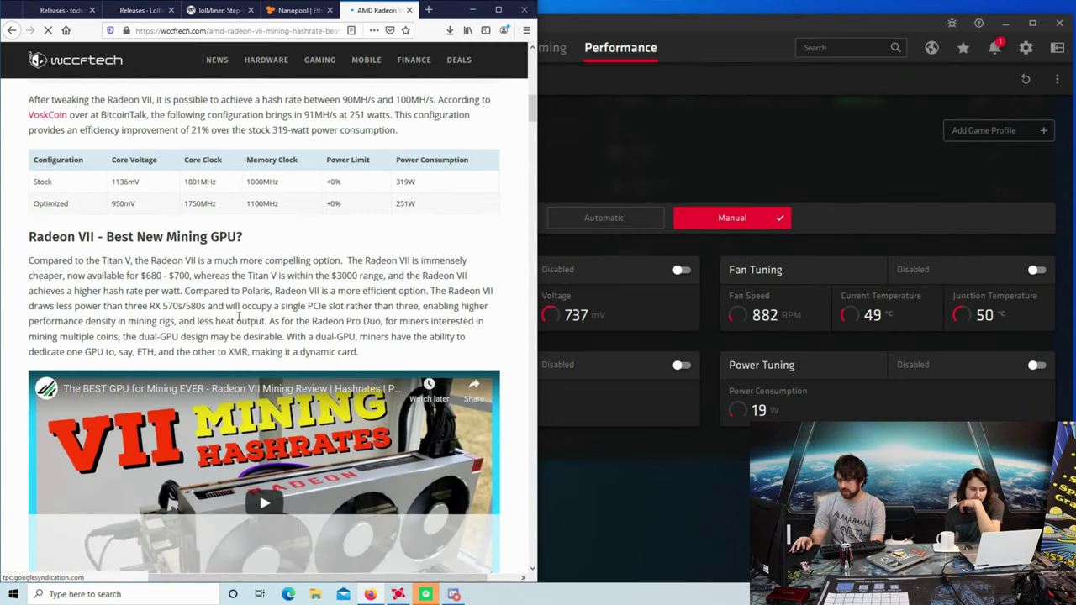
pyautogui.scroll(2, 227, 328)
pyautogui.click(1061, 382)
# - Enable Power and GPU Tuning with Advanced Control and set P3 to 1750 MHz at 950 mV
pyautogui.click(1038, 365)
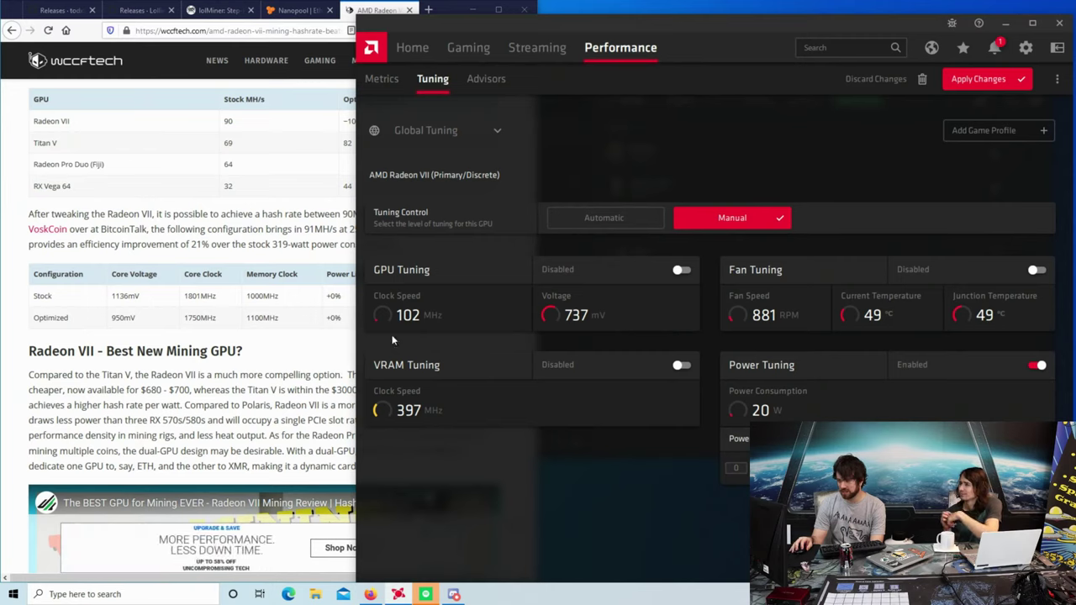
pyautogui.click(679, 270)
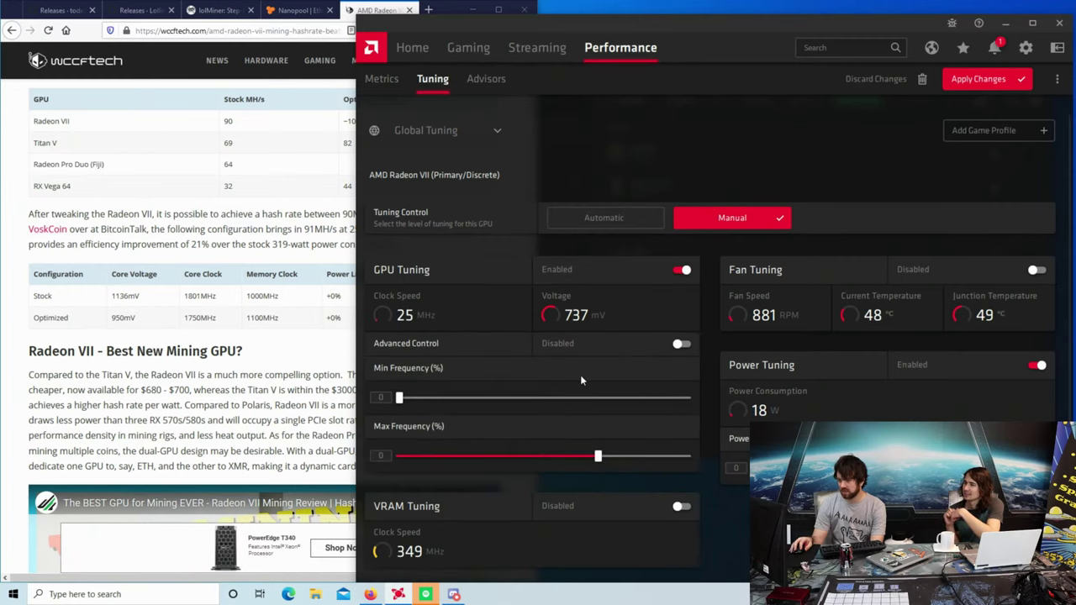
pyautogui.click(673, 343)
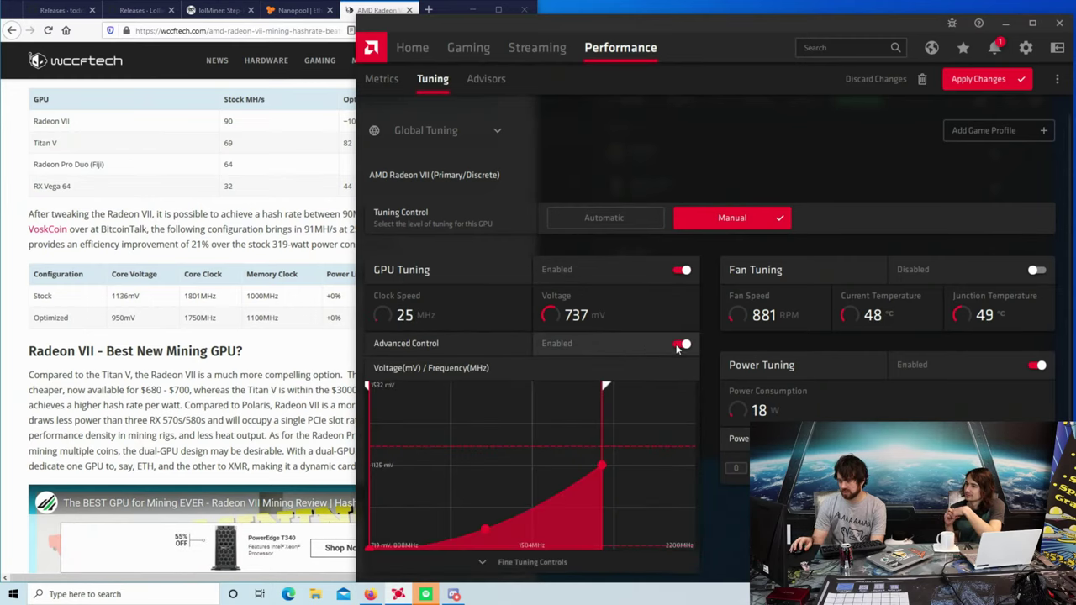
pyautogui.scroll(-3, 653, 334)
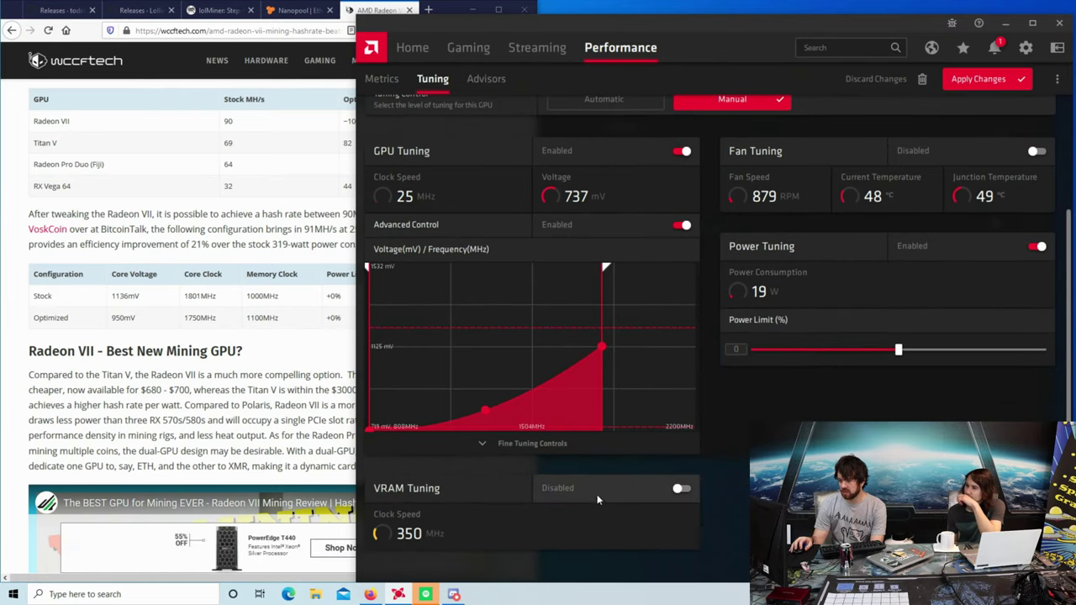
pyautogui.click(508, 442)
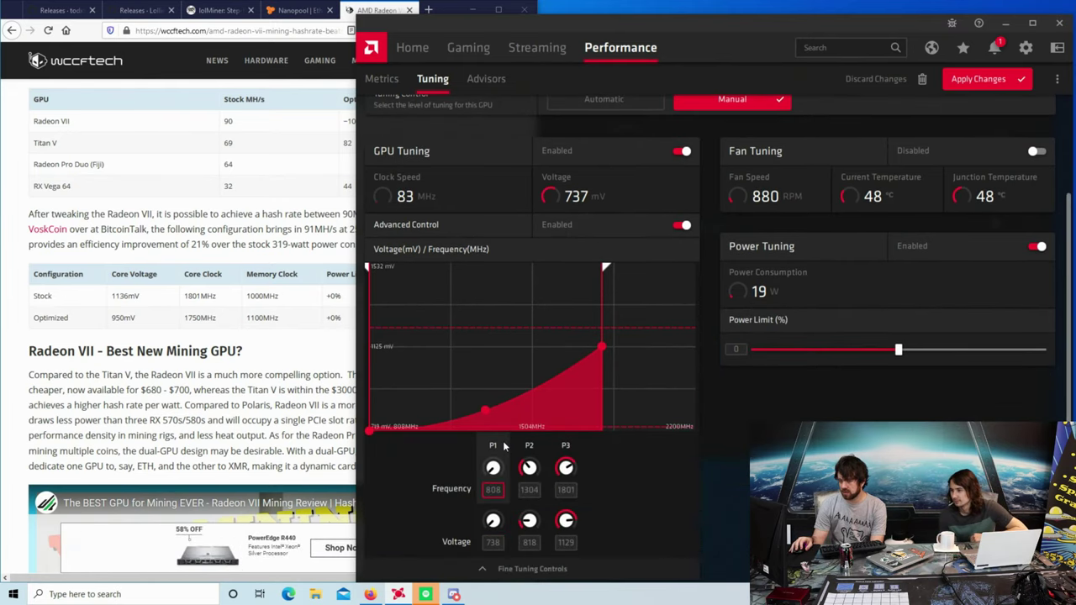
pyautogui.scroll(-2, 503, 445)
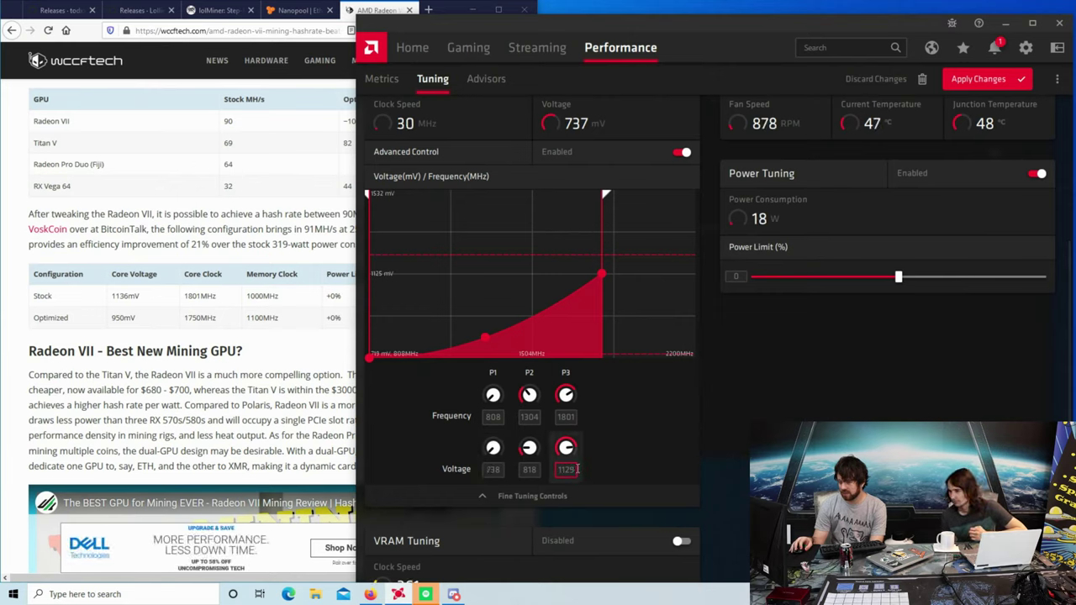
pyautogui.click(566, 416)
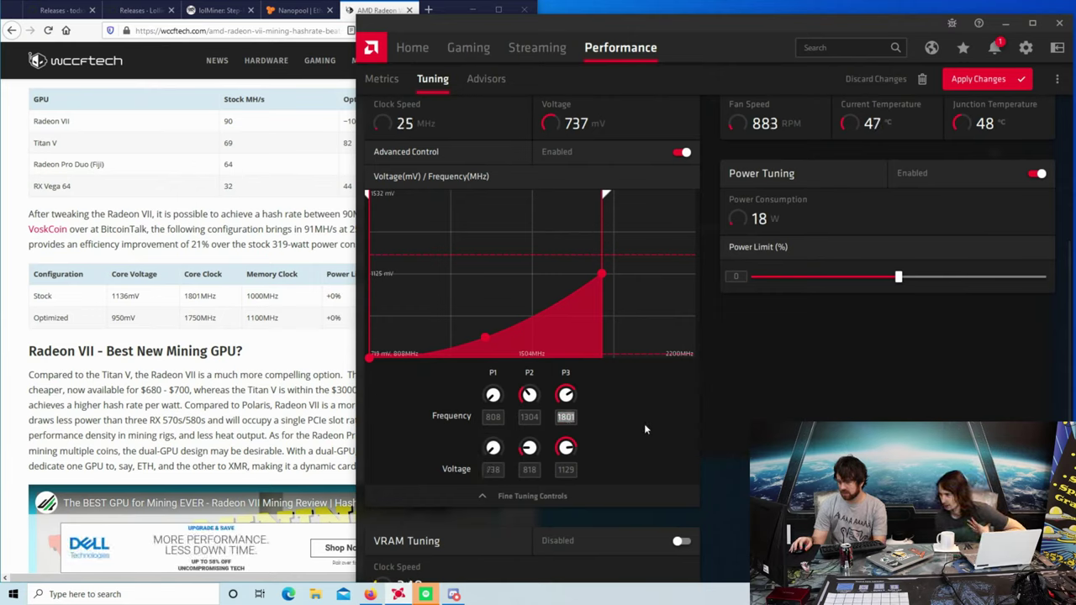
pyautogui.write('1750')
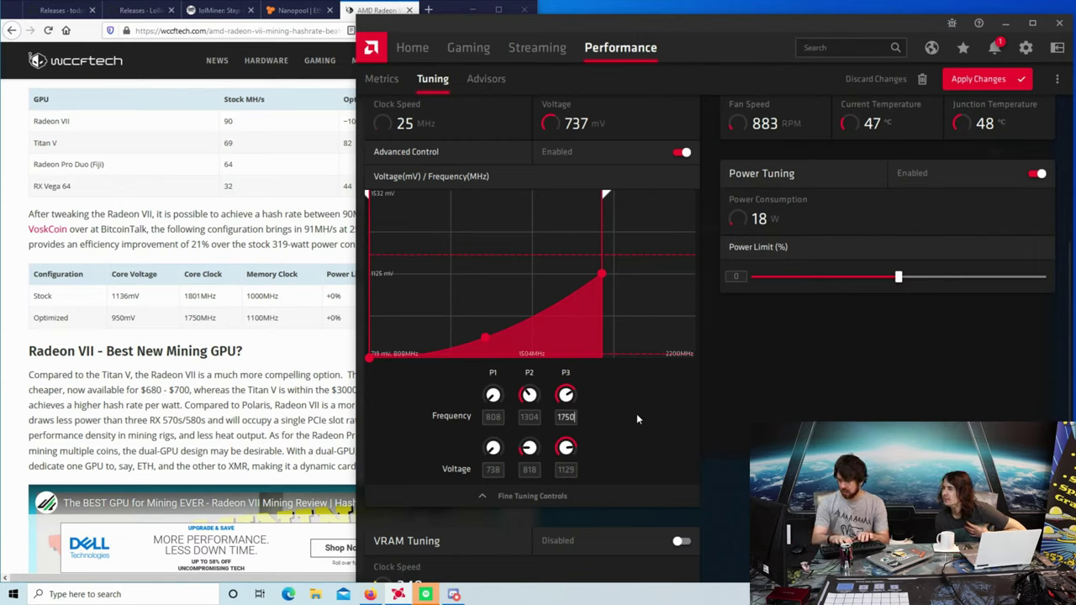
pyautogui.press('Return')
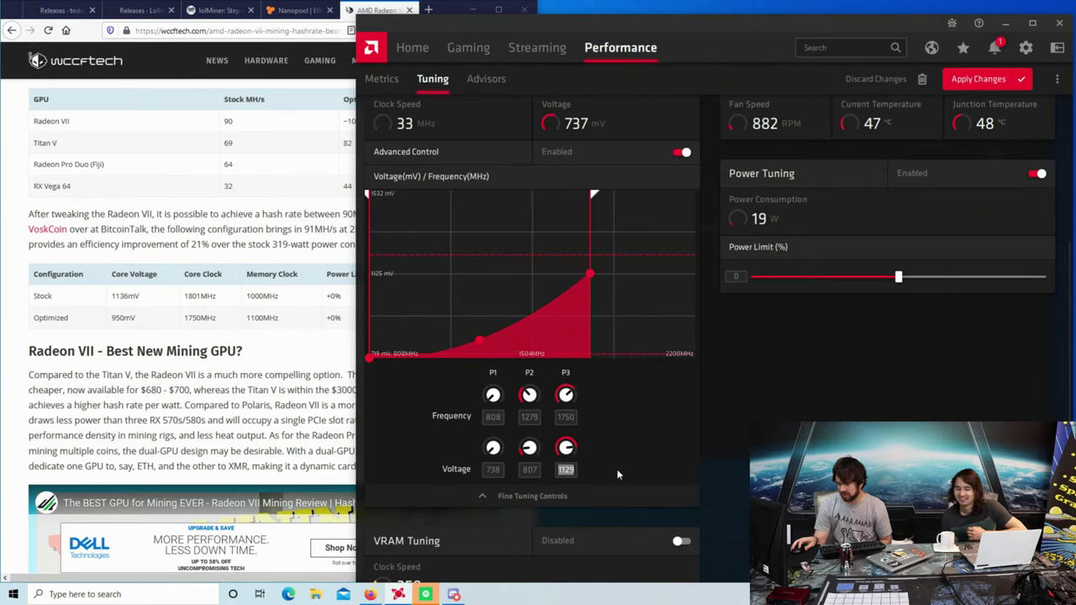
pyautogui.write('950')
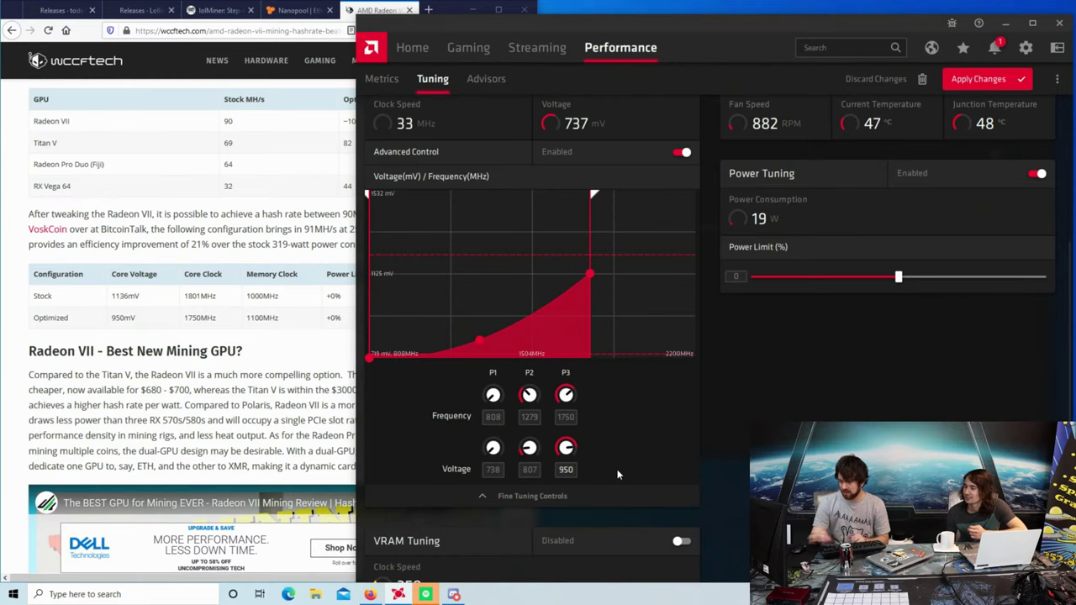
pyautogui.scroll(-1, 653, 466)
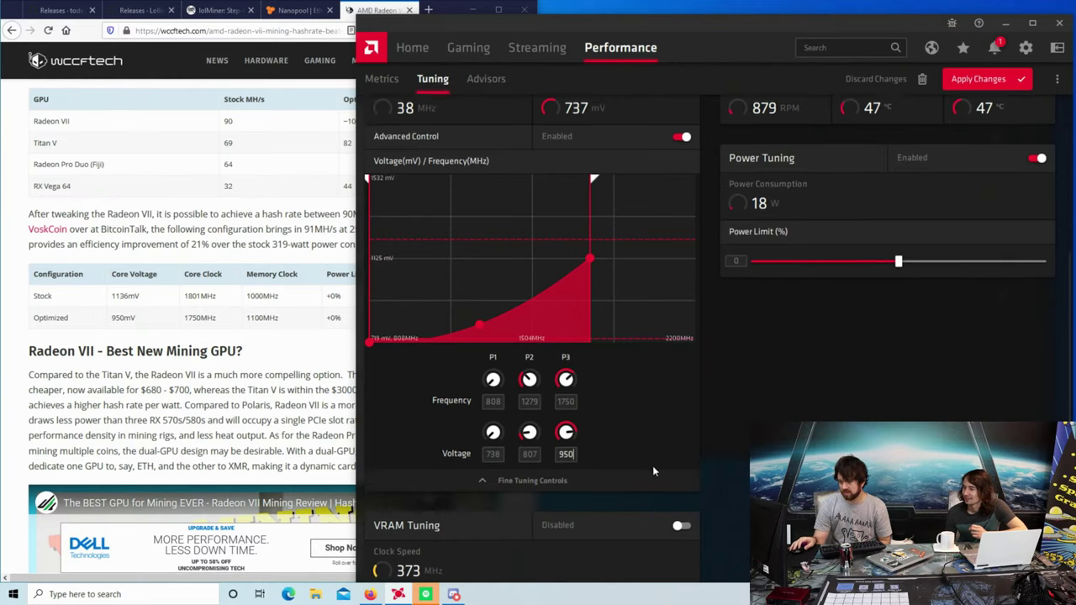
# - Enable advanced VRAM Tuning, cap VRAM maximum frequency at 1100 MHz, and apply the changes
pyautogui.click(650, 489)
pyautogui.scroll(-2, 627, 500)
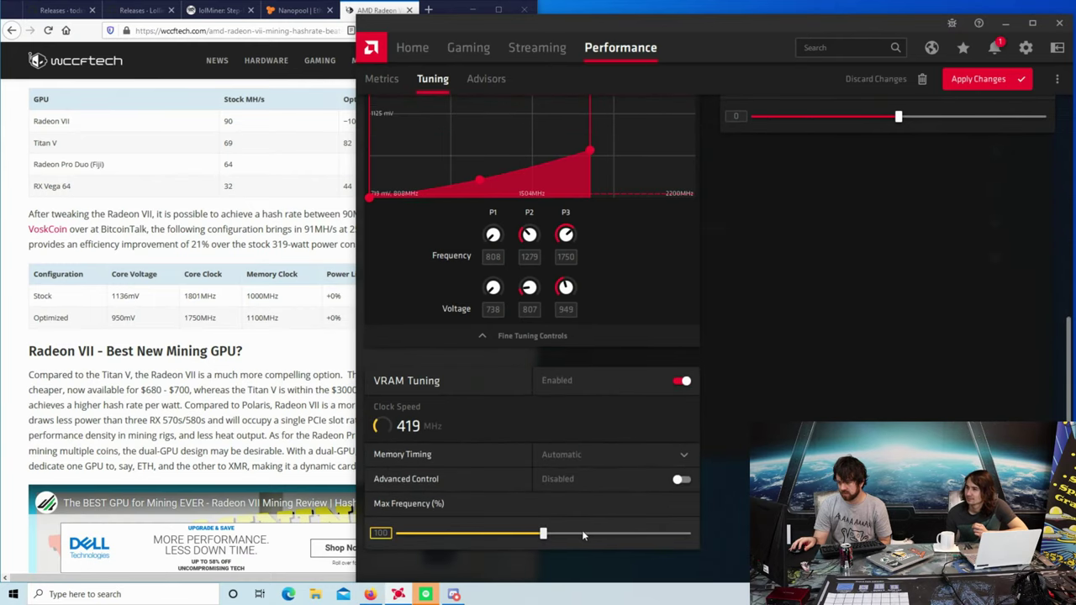
pyautogui.click(580, 533)
pyautogui.click(699, 483)
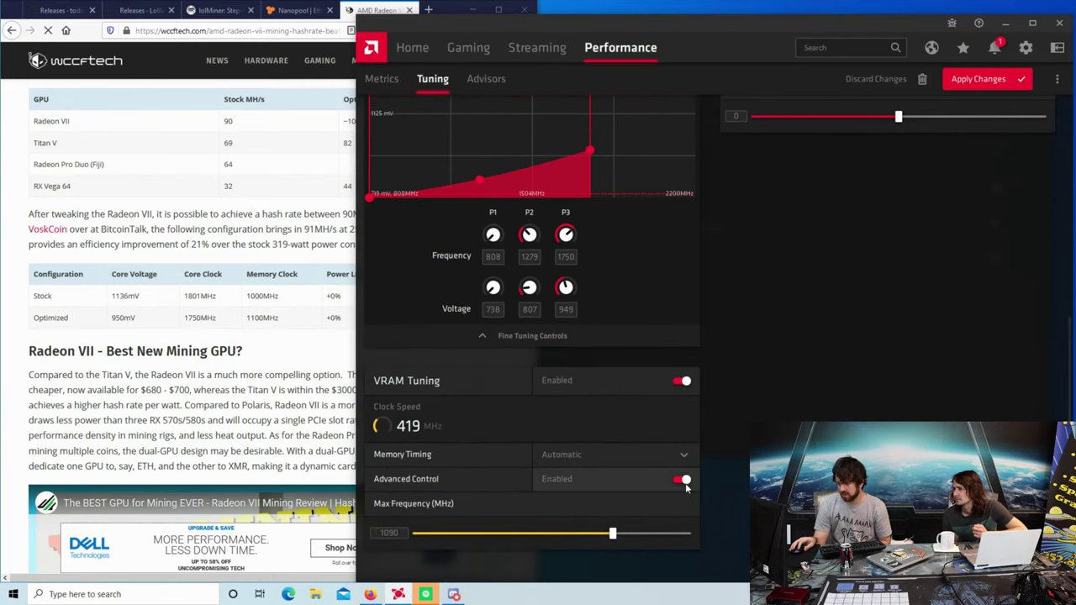
pyautogui.click(620, 535)
pyautogui.moveTo(621, 534); pyautogui.dragTo(620, 534)
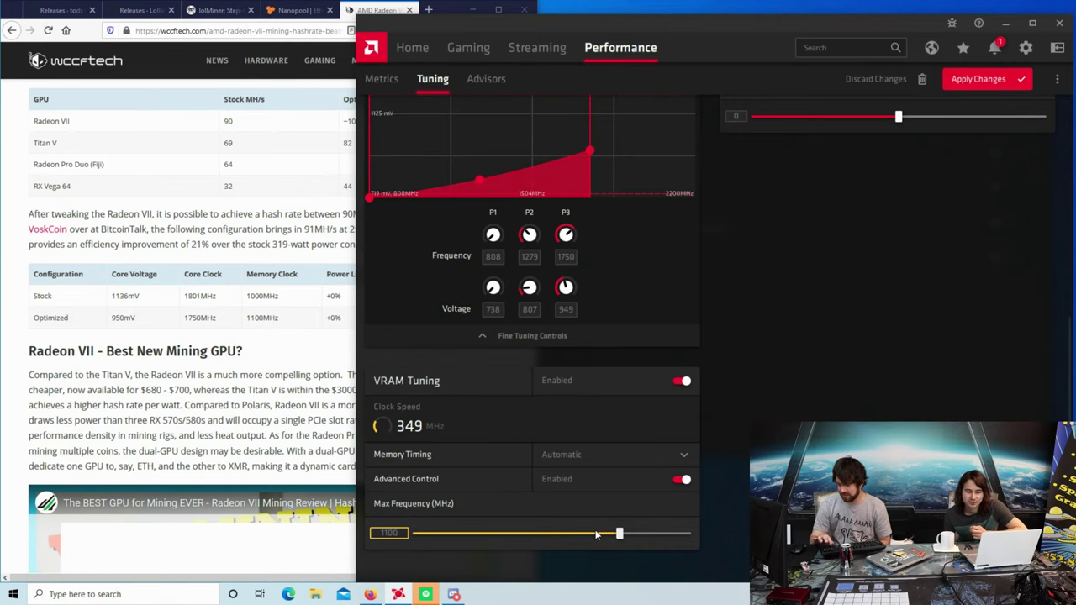
pyautogui.scroll(4, 933, 387)
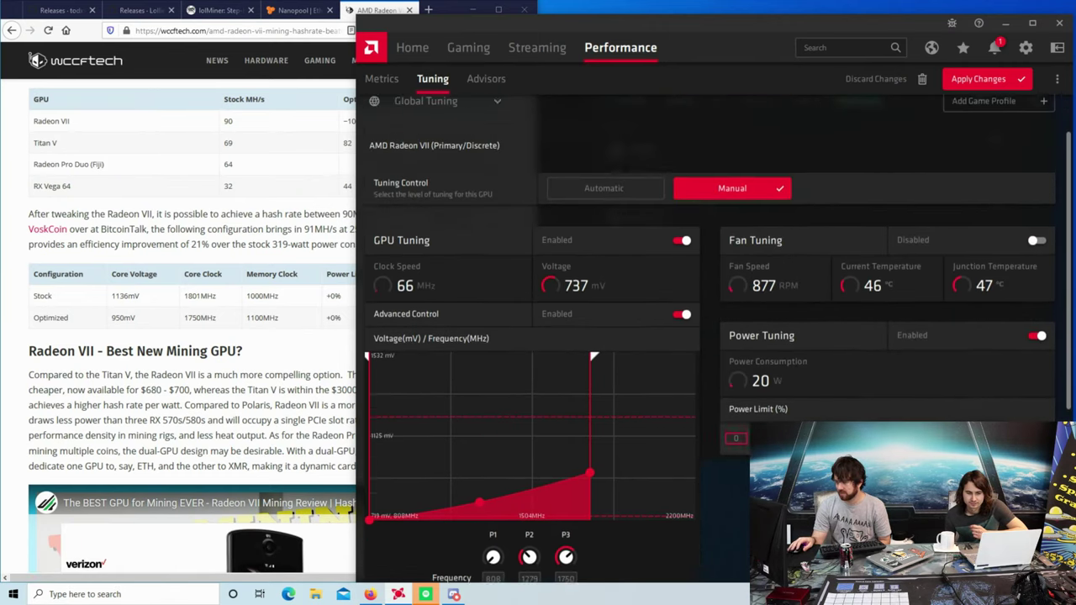
pyautogui.click(973, 79)
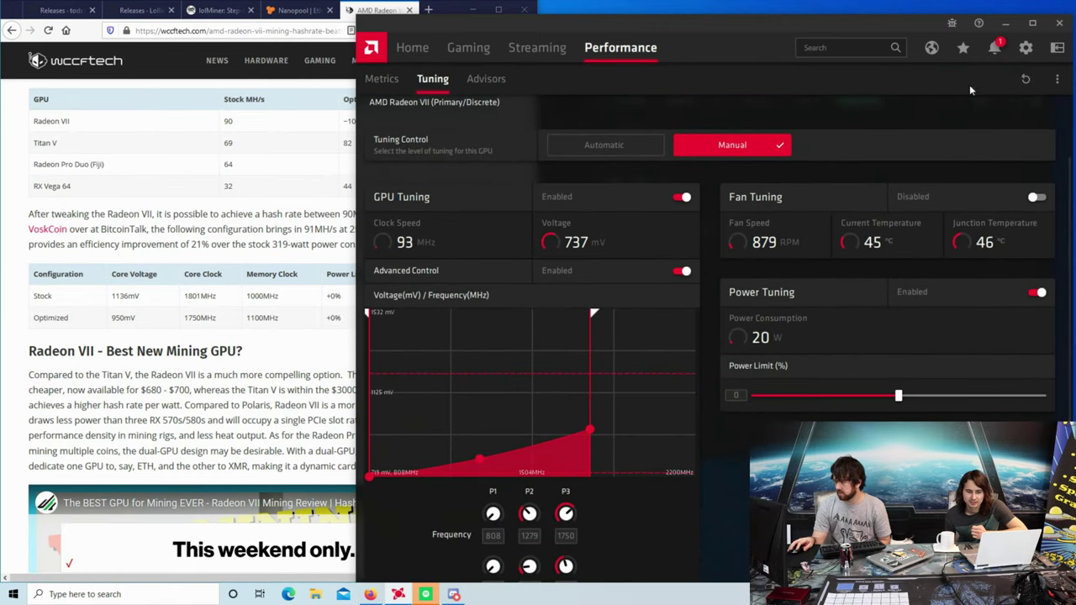
# - Go to Downloads > lolMiner_v1.21_Win64 > 1.21 and run mine_eth.bat
pyautogui.click(313, 595)
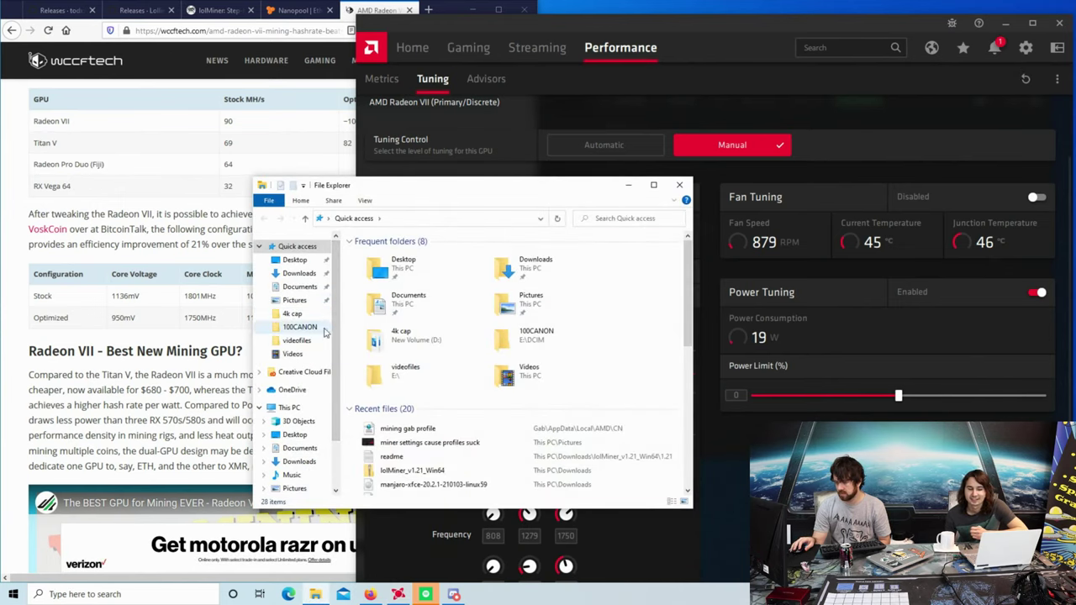
pyautogui.click(296, 274)
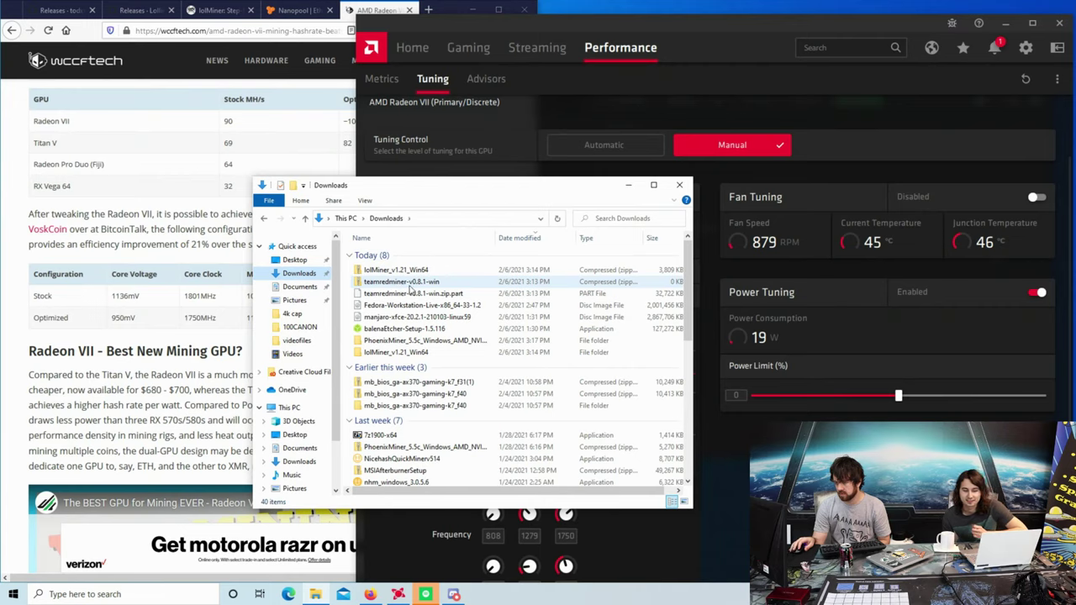
pyautogui.doubleClick(403, 353)
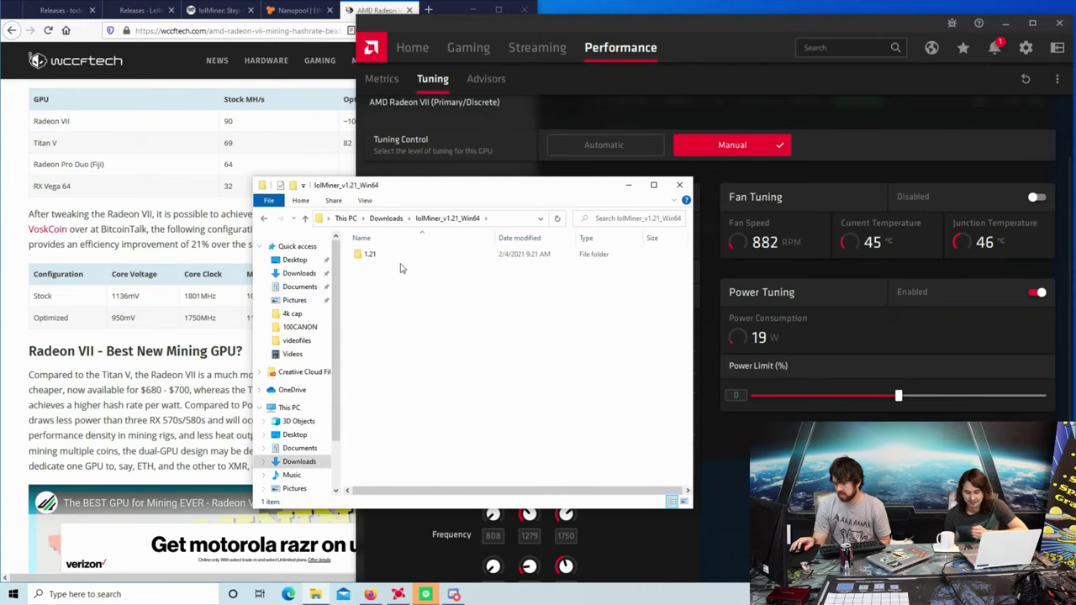
pyautogui.doubleClick(370, 254)
pyautogui.scroll(-1, 395, 332)
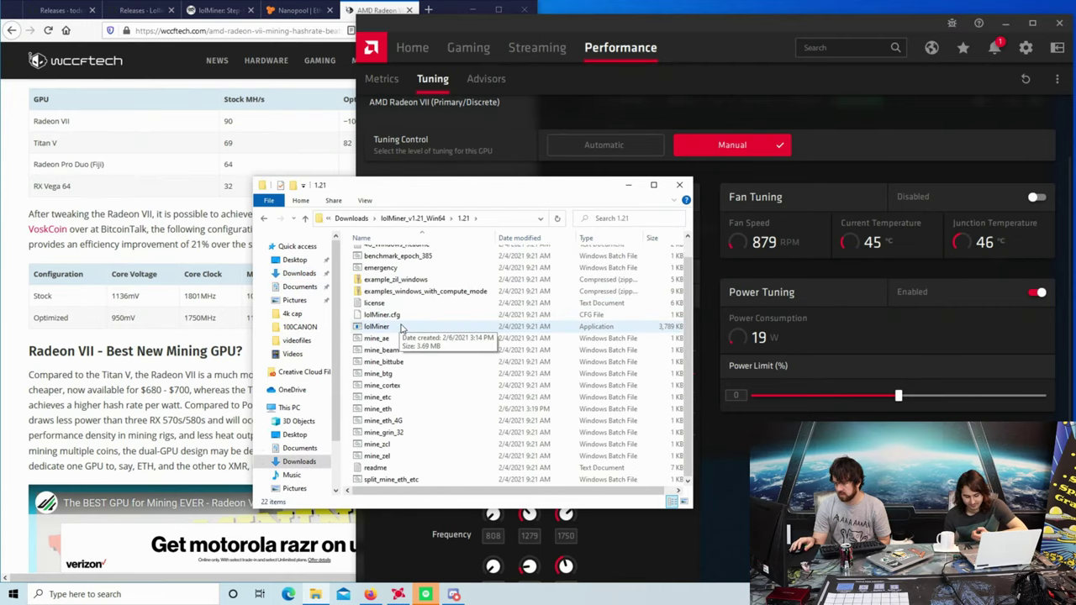
pyautogui.doubleClick(419, 410)
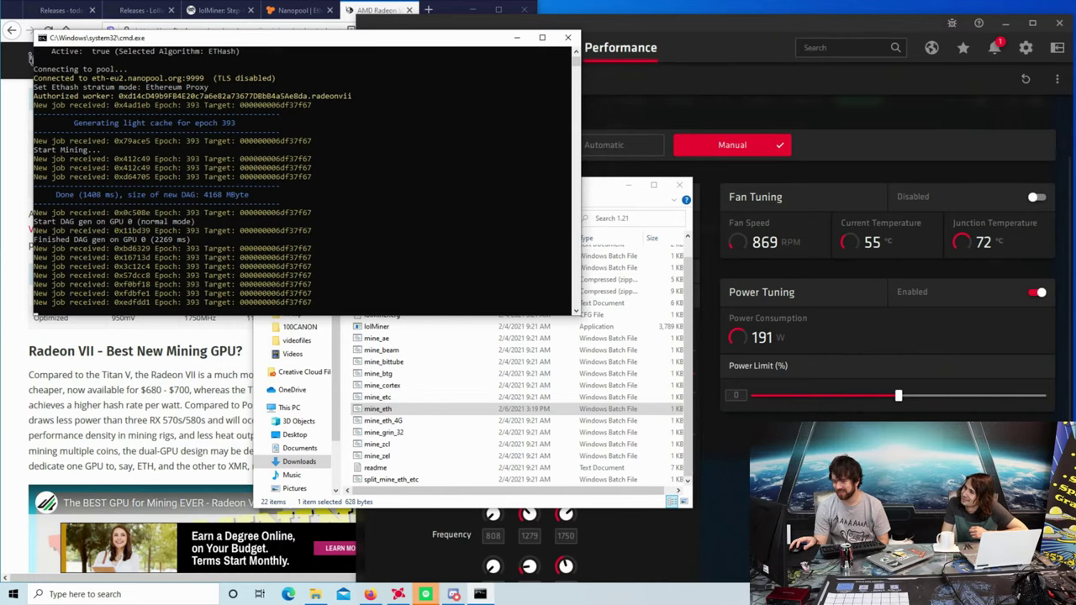
# - Compare the Radeon Software tuning page against the wccftech article's settings
pyautogui.hotkey('alt', 'Tab')
pyautogui.scroll(-5, 710, 340)
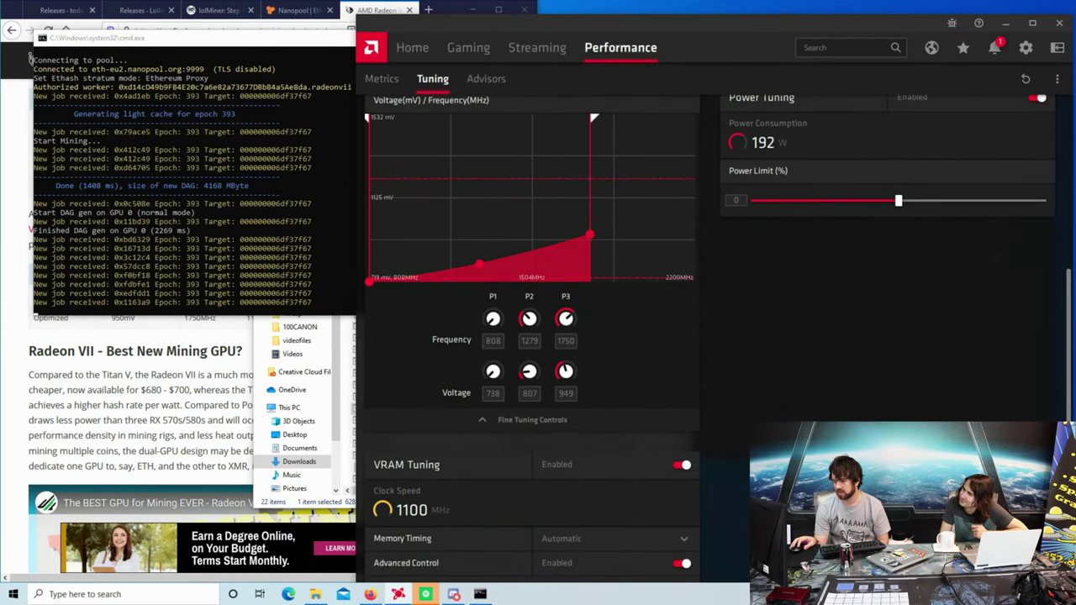
pyautogui.scroll(5, 710, 341)
pyautogui.scroll(-2, 709, 341)
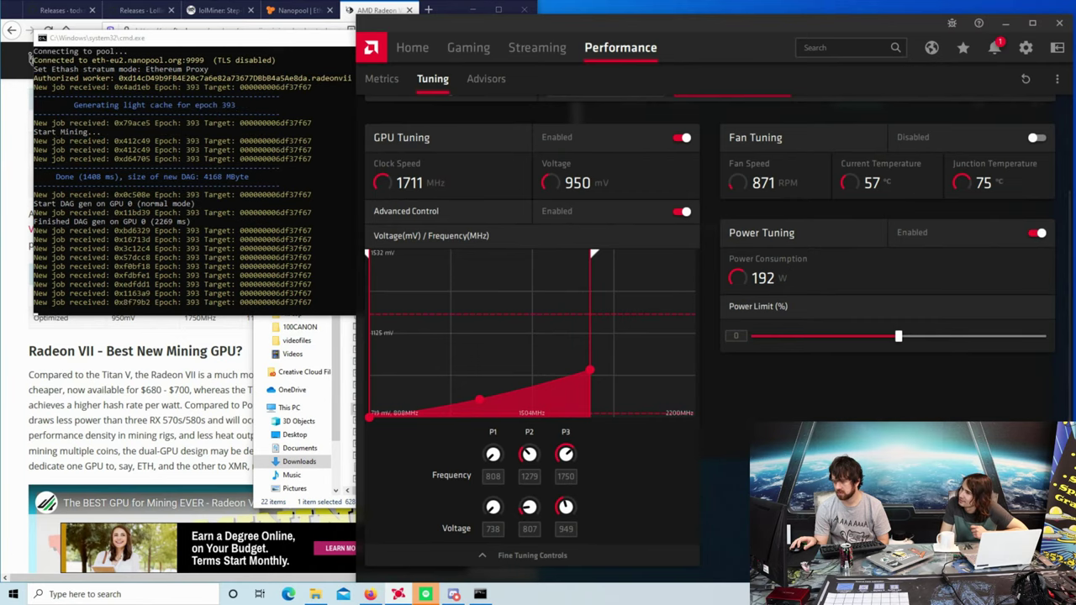
pyautogui.click(107, 351)
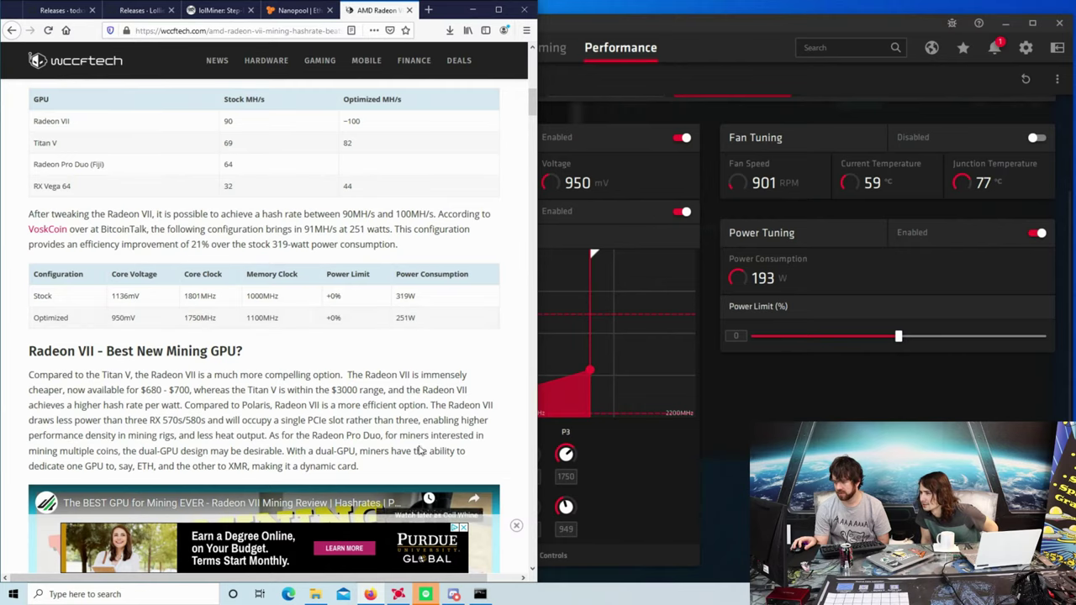
# - Set the P3 voltage to 950 mV, replacing a mistaken 1218 entry
pyautogui.click(581, 532)
pyautogui.press('BackSpace')
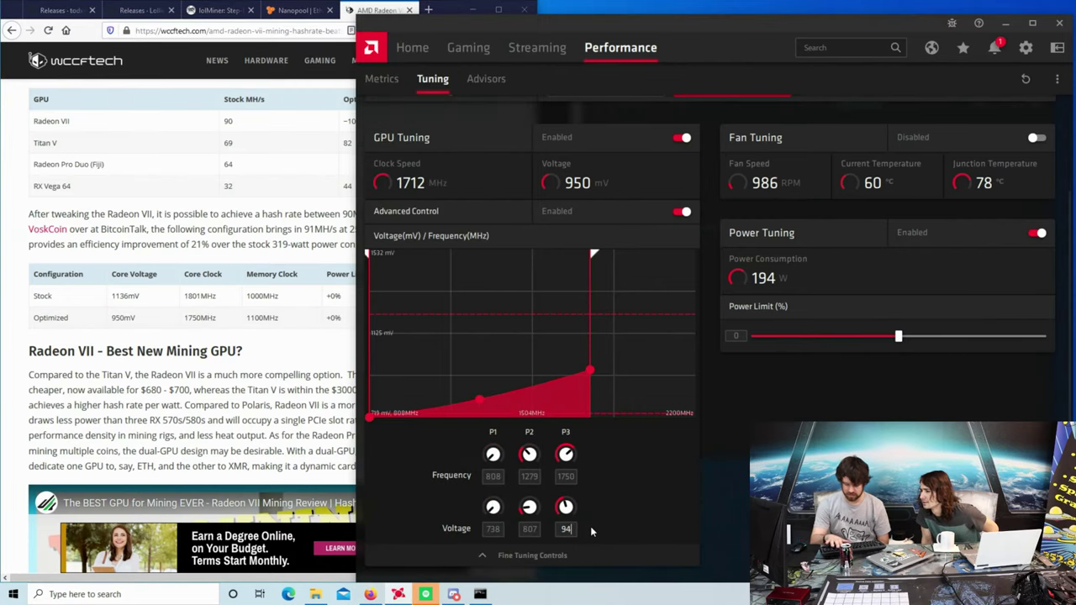
pyautogui.press('BackSpace')
pyautogui.press('BackSpace')
pyautogui.write('1218')
pyautogui.press('Return')
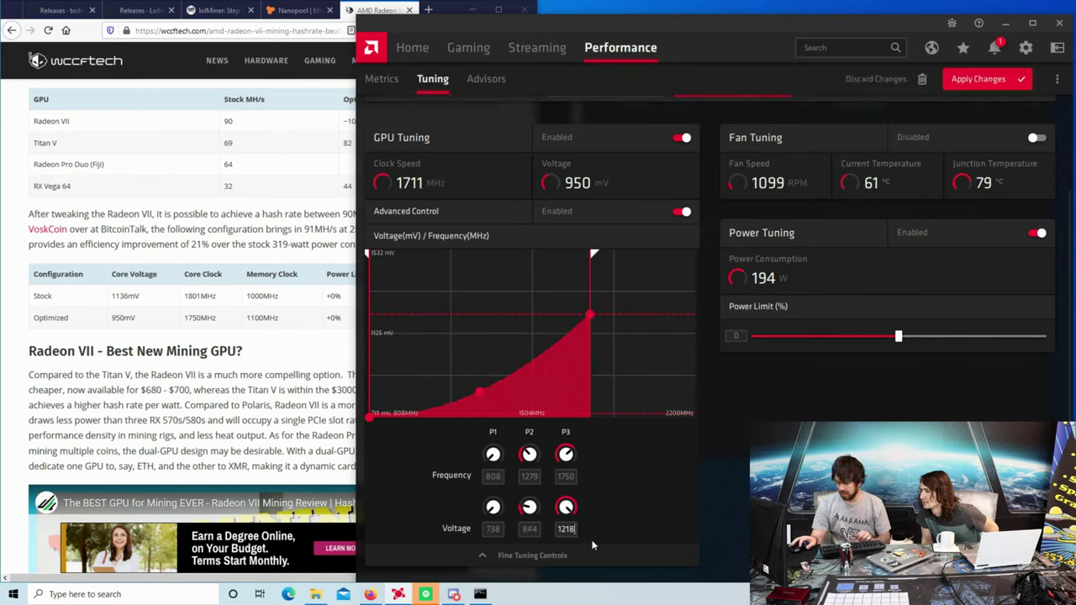
pyautogui.doubleClick(566, 529)
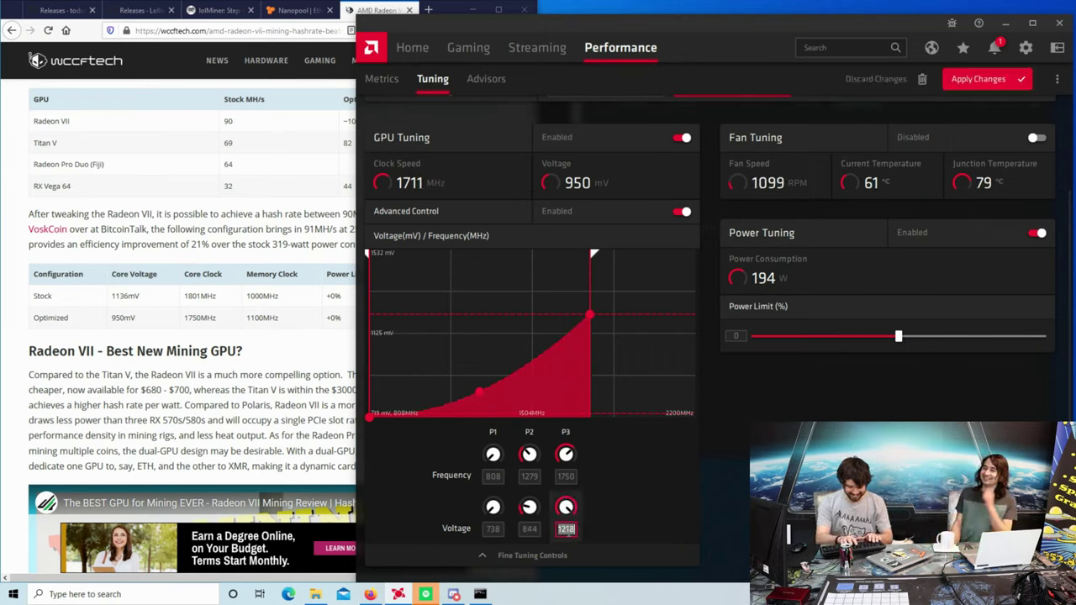
pyautogui.write('950')
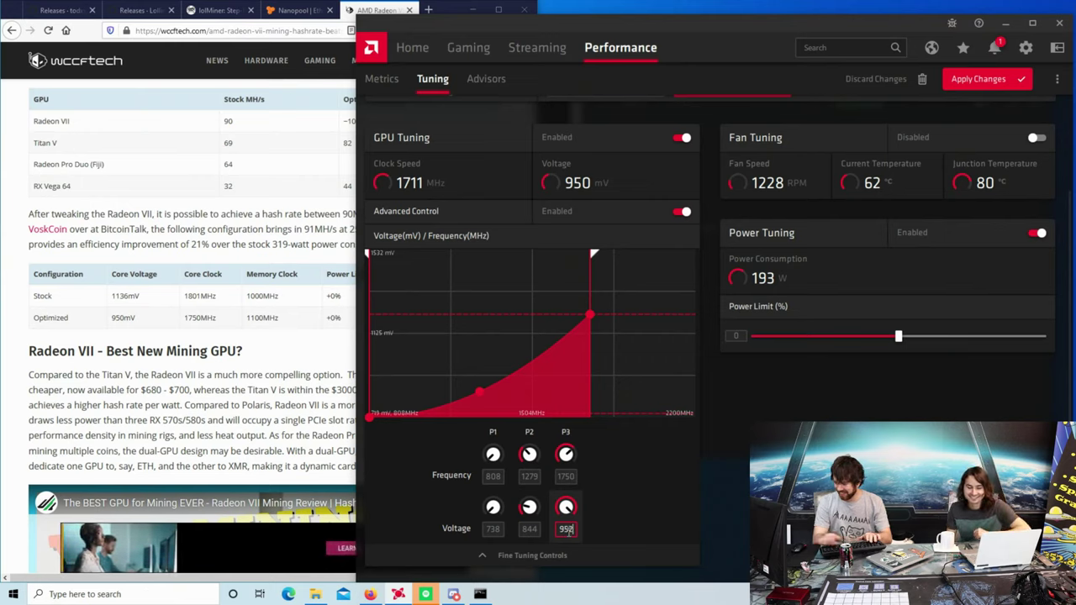
pyautogui.press('Return')
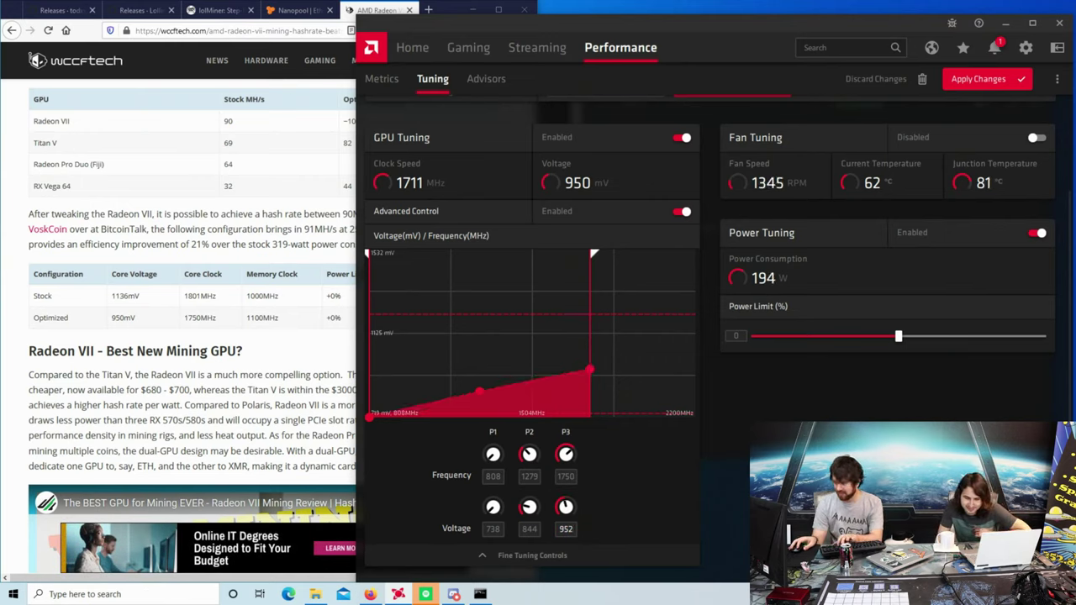
# - Apply the new P3 voltage and return to the wccftech article
pyautogui.click(967, 84)
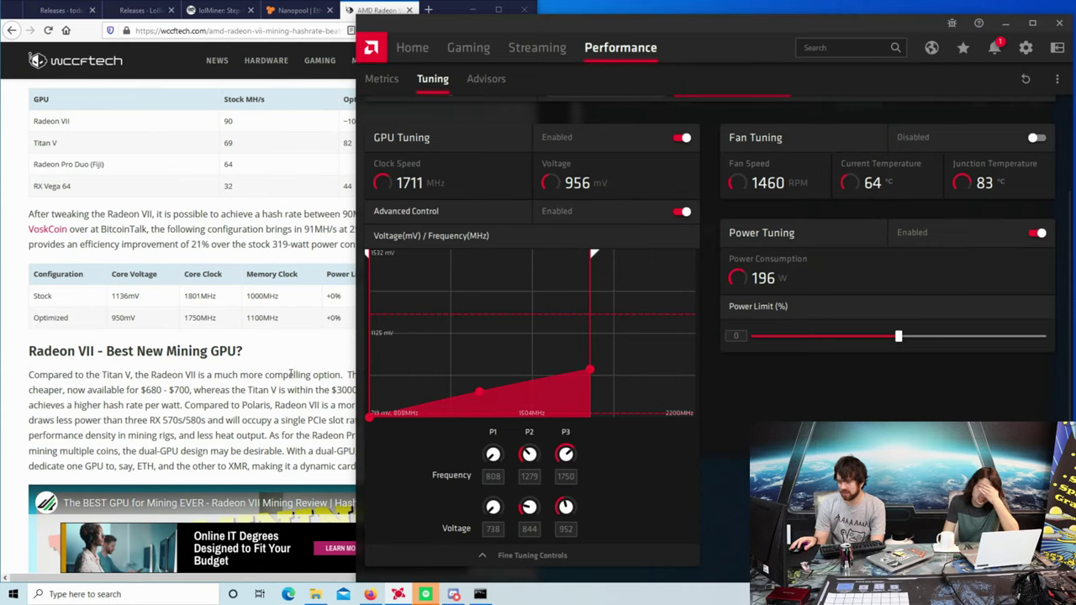
pyautogui.scroll(-2, 538, 336)
pyautogui.scroll(1, 538, 336)
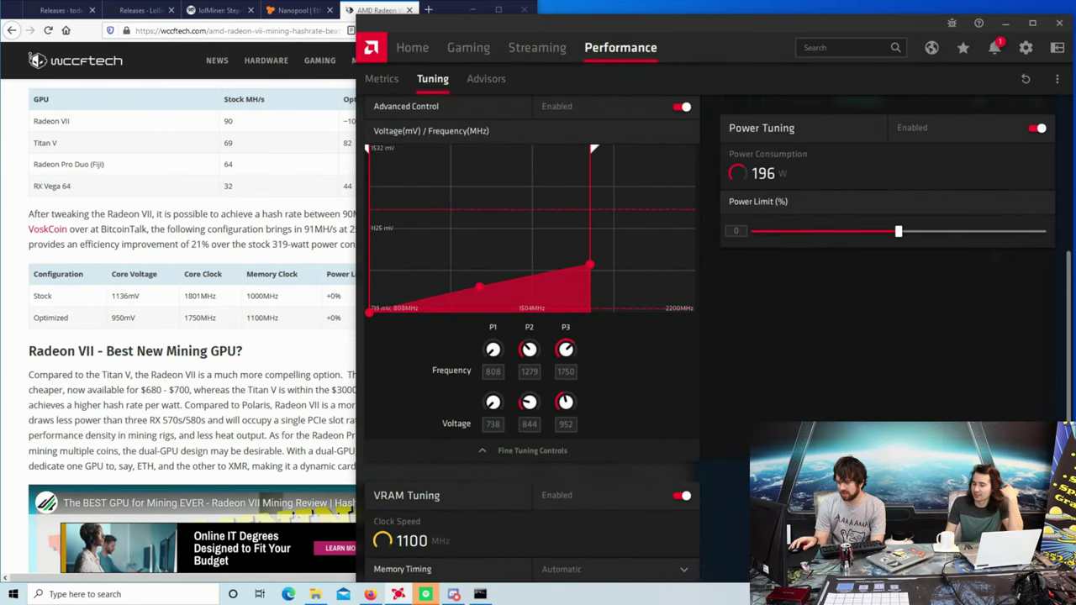
pyautogui.scroll(2, 706, 337)
pyautogui.hotkey('alt', 'Tab')
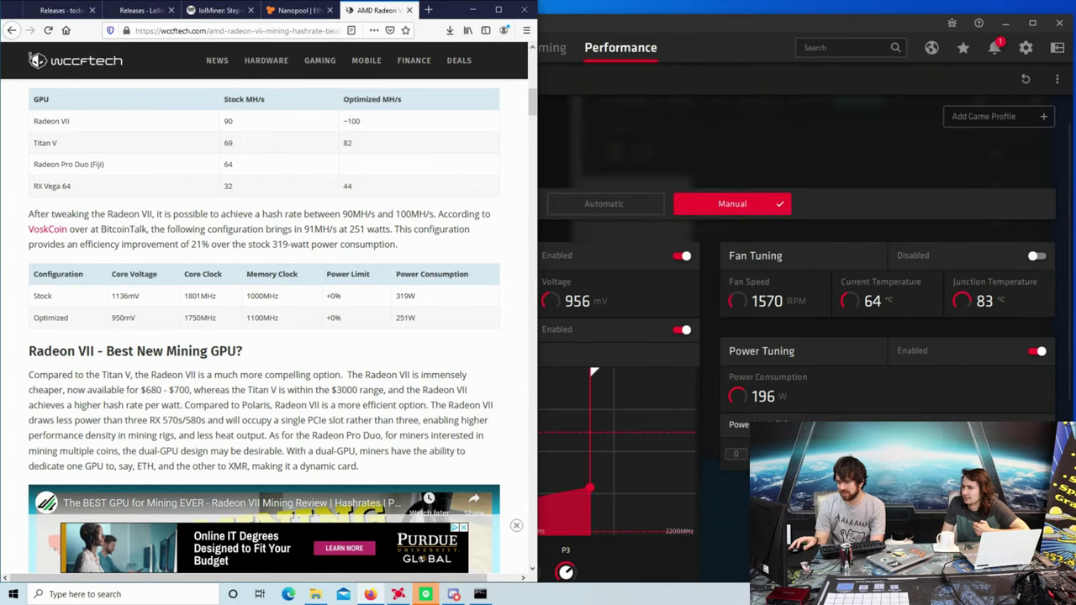
# - Bring the lolMiner console forward to check its roughly 87 mh/s average
pyautogui.click(598, 558)
pyautogui.click(481, 595)
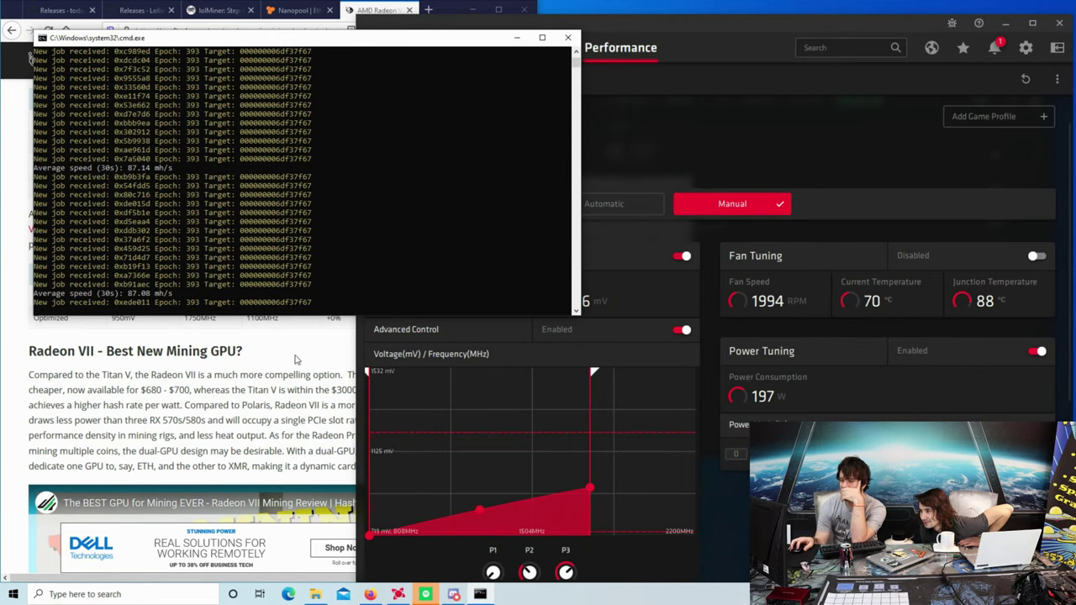
# - Close the lolMiner console window to stop mining
pyautogui.click(251, 389)
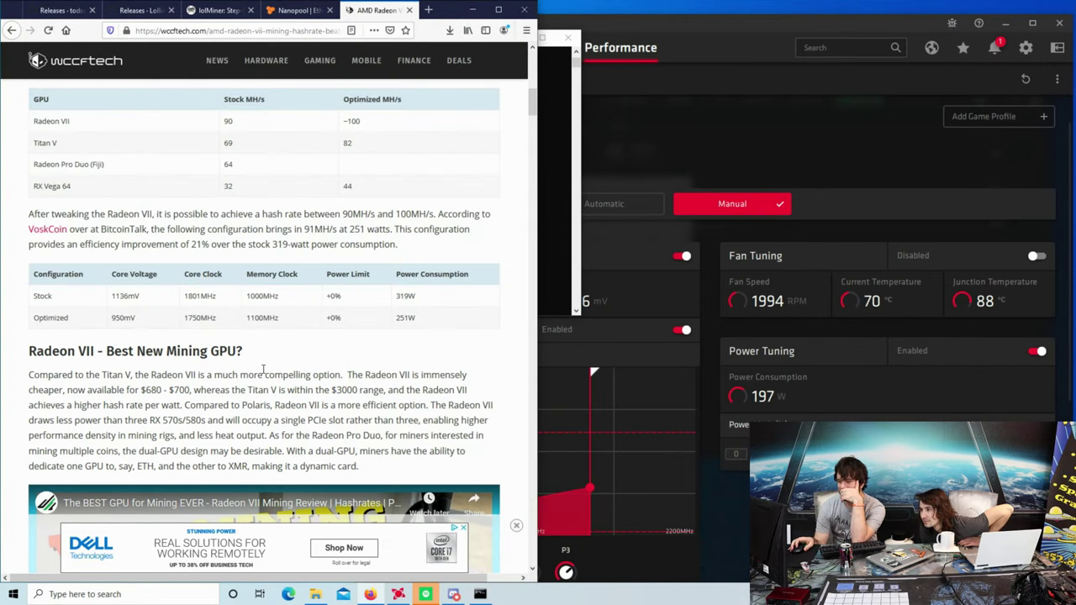
pyautogui.click(548, 204)
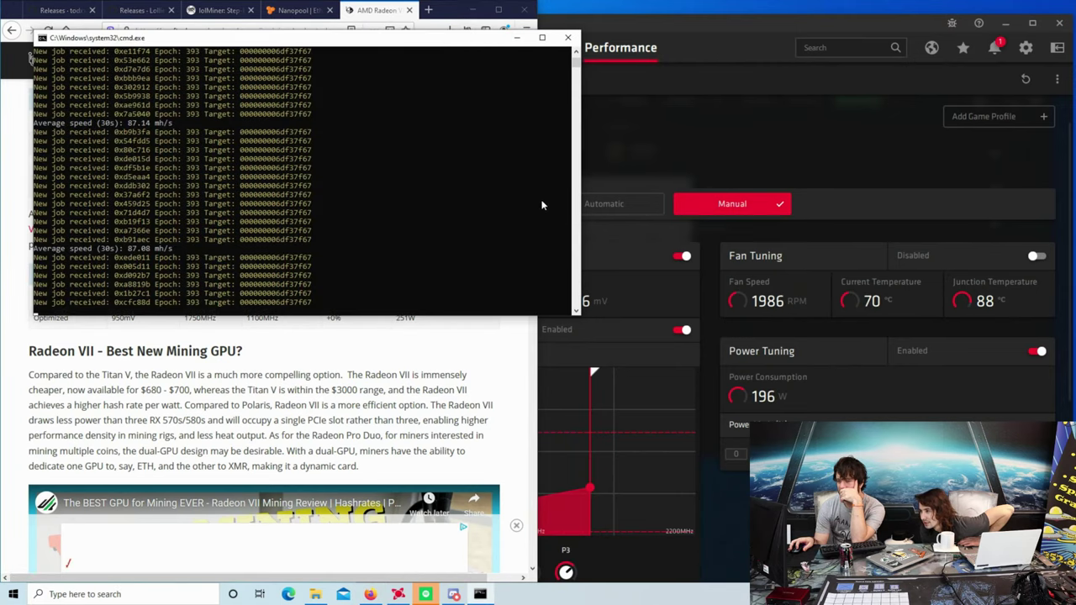
pyautogui.click(484, 331)
pyautogui.click(557, 304)
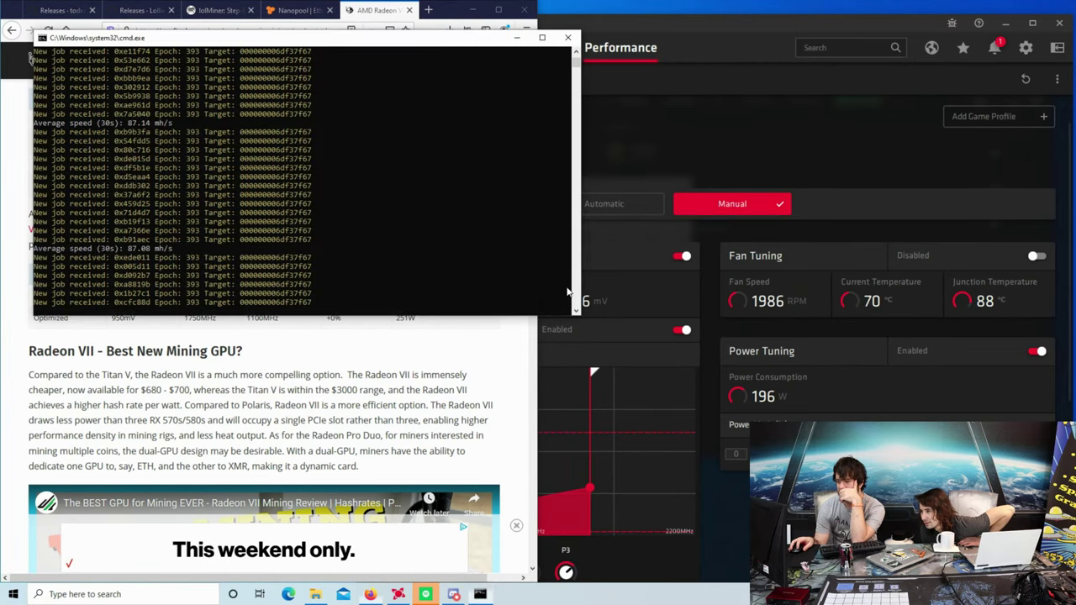
pyautogui.click(632, 309)
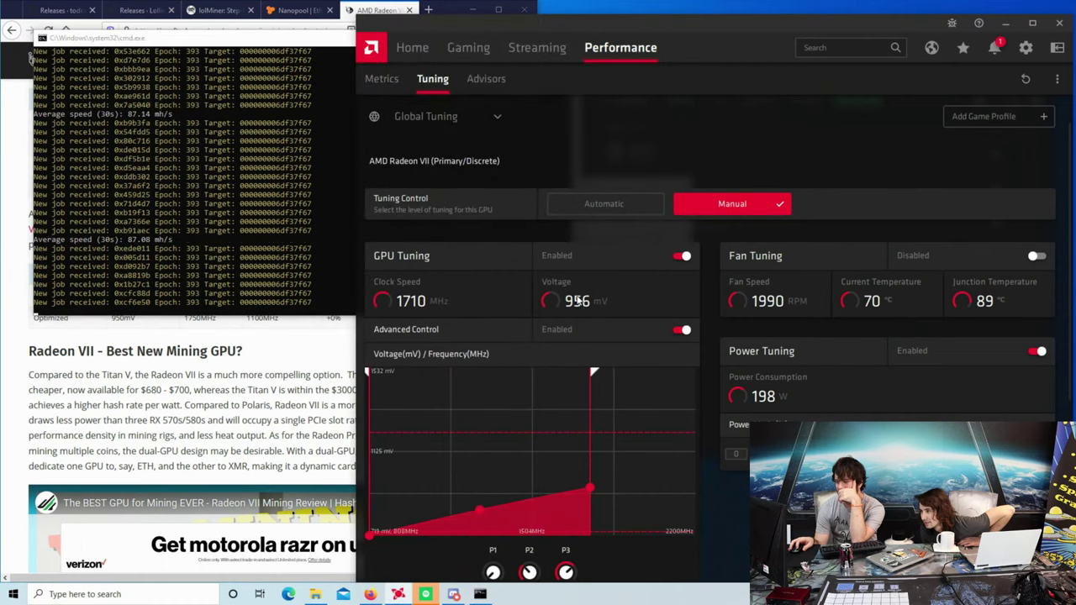
pyautogui.click(307, 272)
pyautogui.click(565, 34)
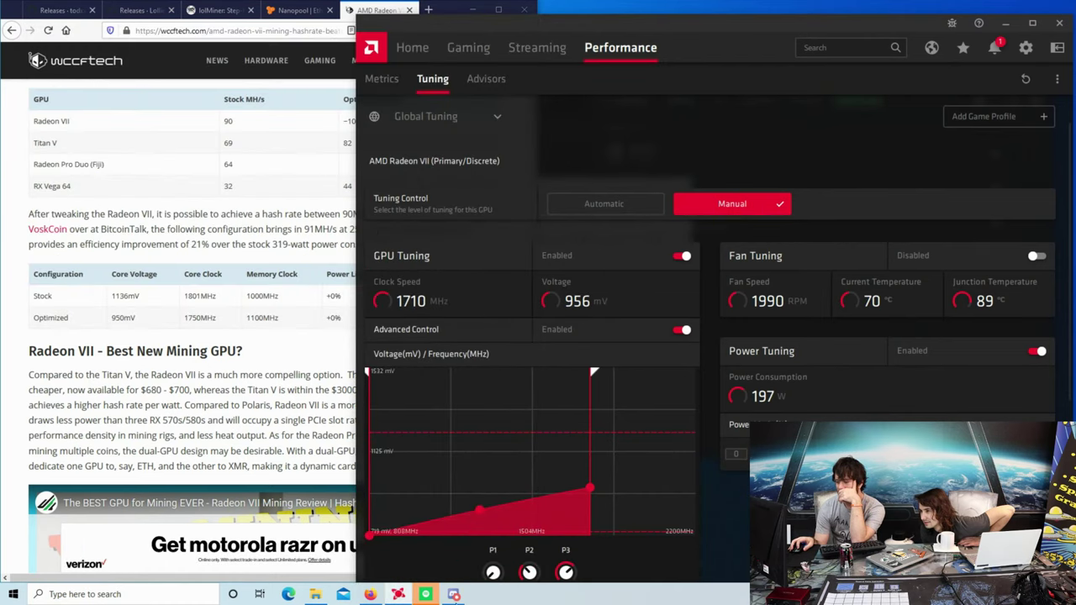
# - In Downloads, open the PhoenixMiner folder and run start_miner.bat
pyautogui.click(316, 594)
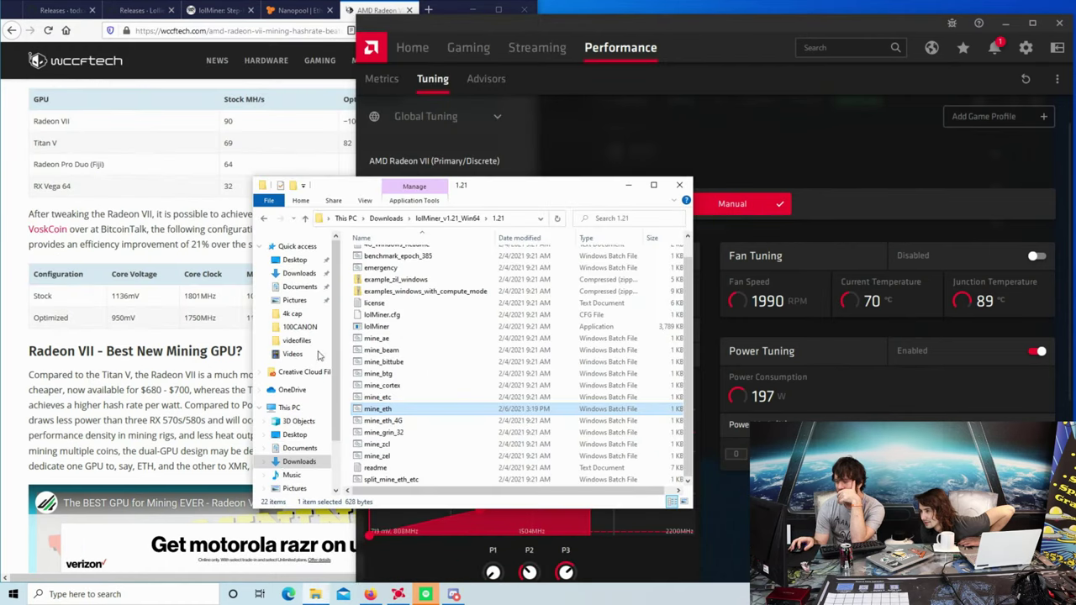
pyautogui.click(398, 218)
pyautogui.click(401, 343)
pyautogui.doubleClick(401, 342)
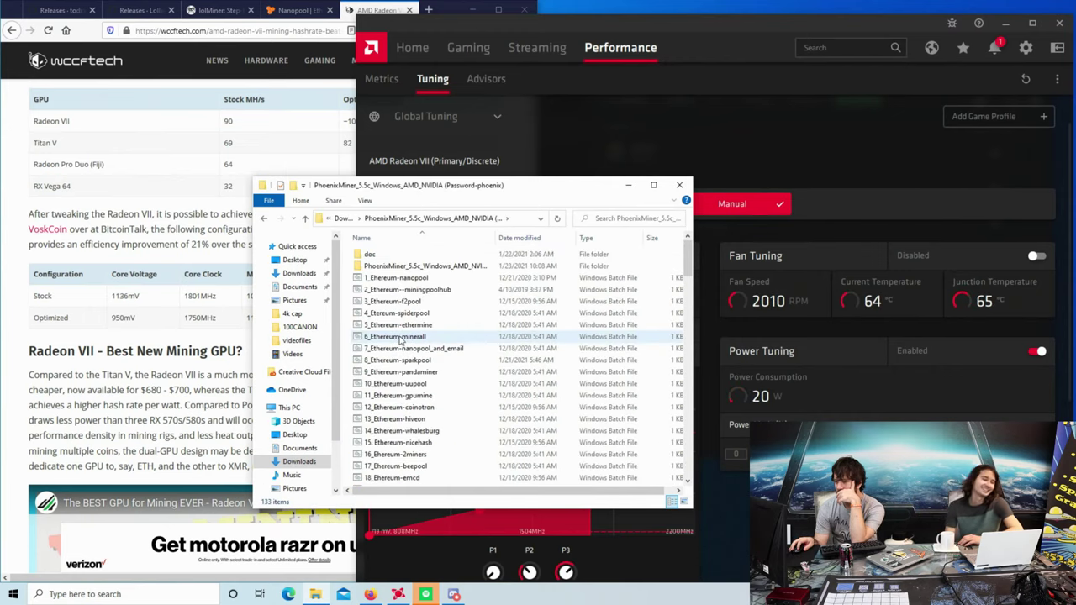
pyautogui.scroll(-20, 399, 339)
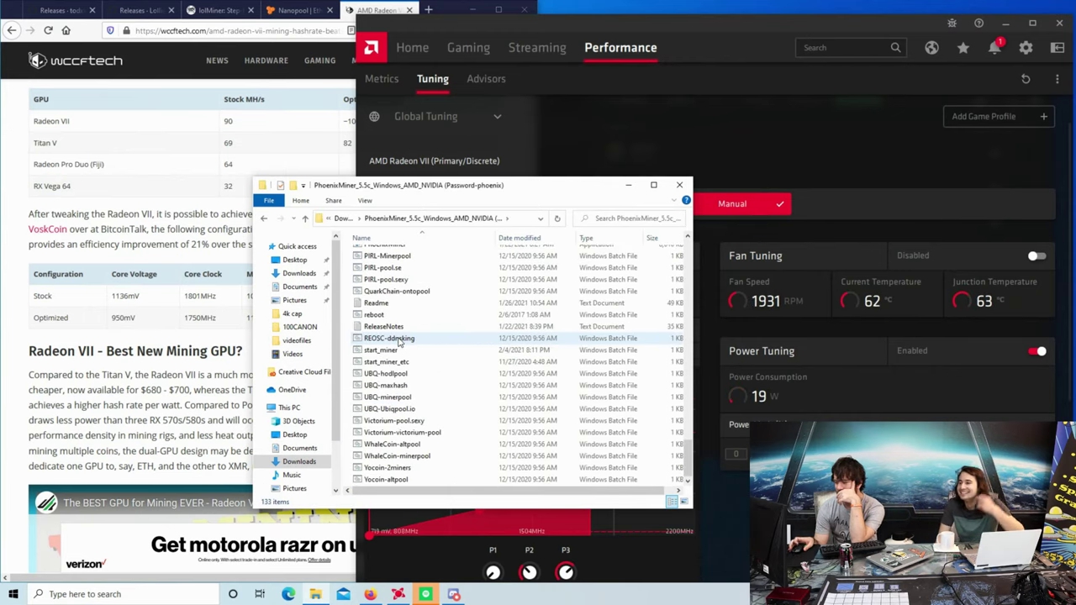
pyautogui.scroll(-6, 396, 344)
pyautogui.click(389, 351)
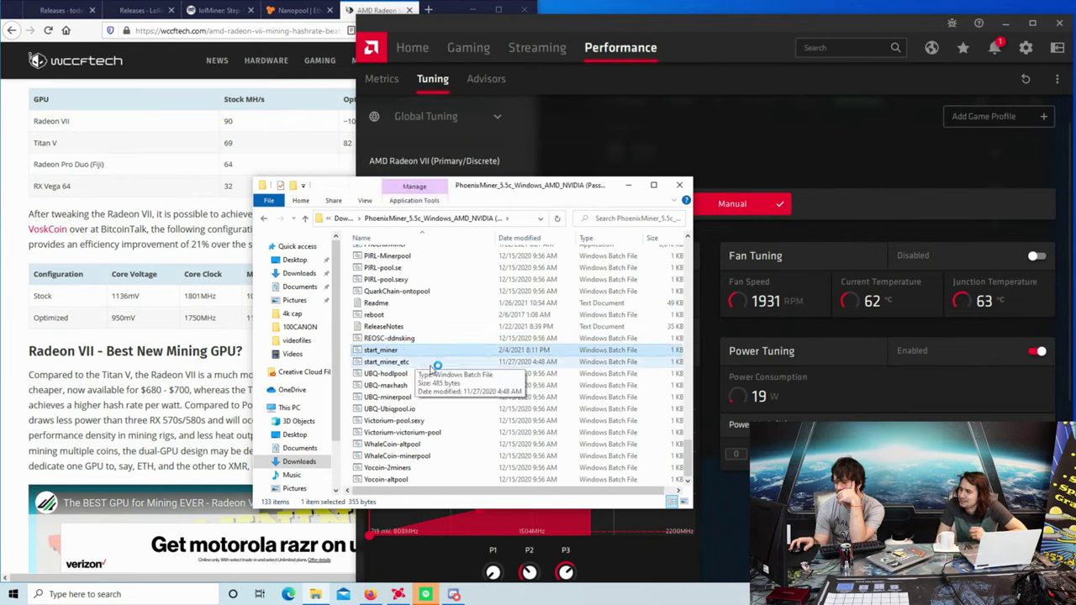
pyautogui.doubleClick(389, 351)
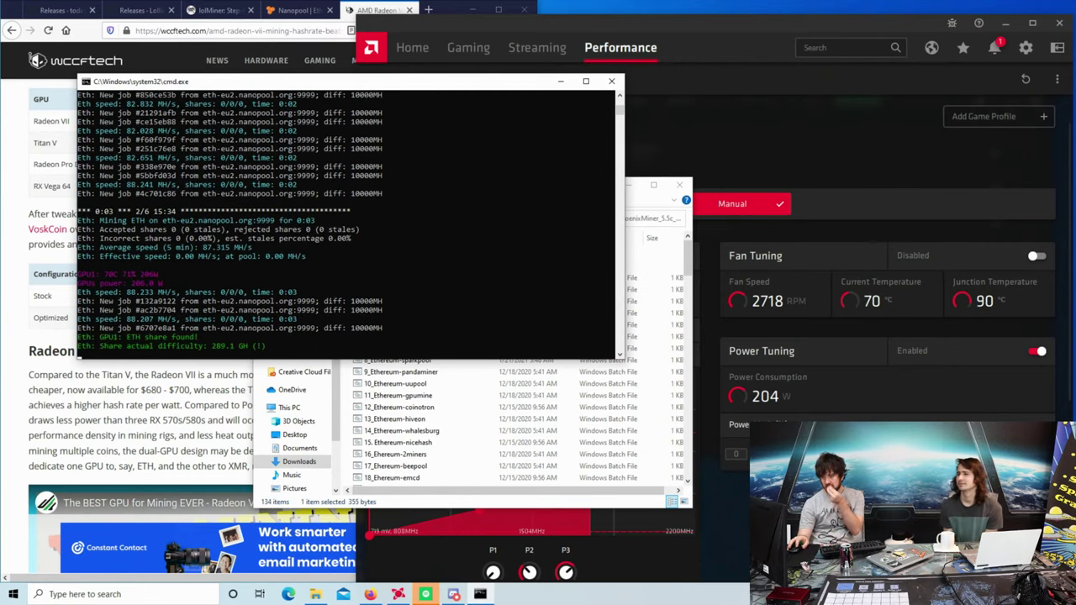
# - Drag Power Limit (%) to 20, apply it, and return to the PhoenixMiner console
pyautogui.click(898, 388)
pyautogui.moveTo(898, 454); pyautogui.dragTo(1042, 454)
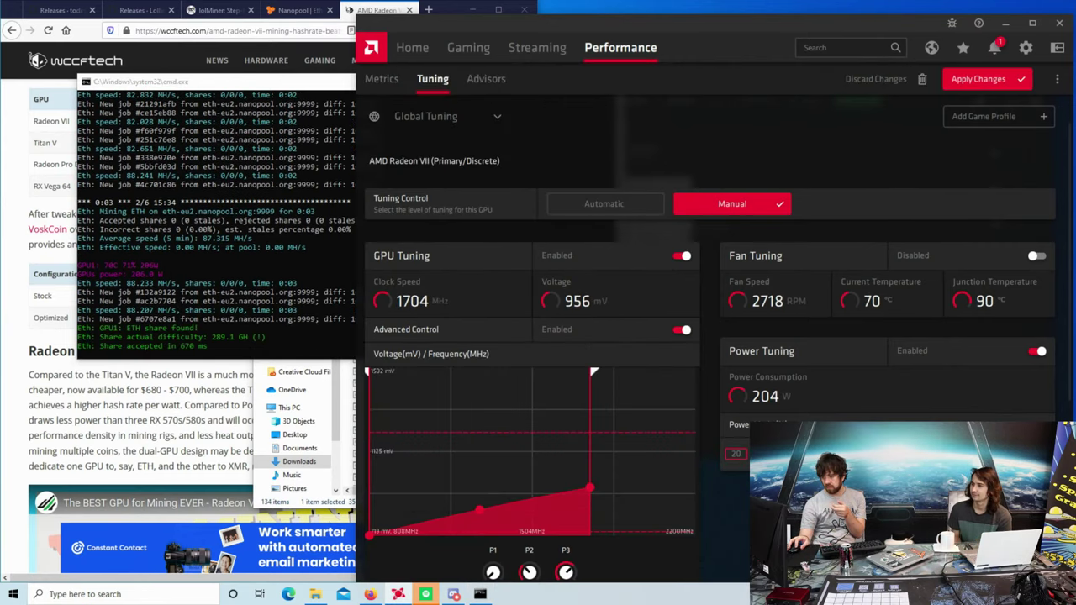
pyautogui.click(966, 78)
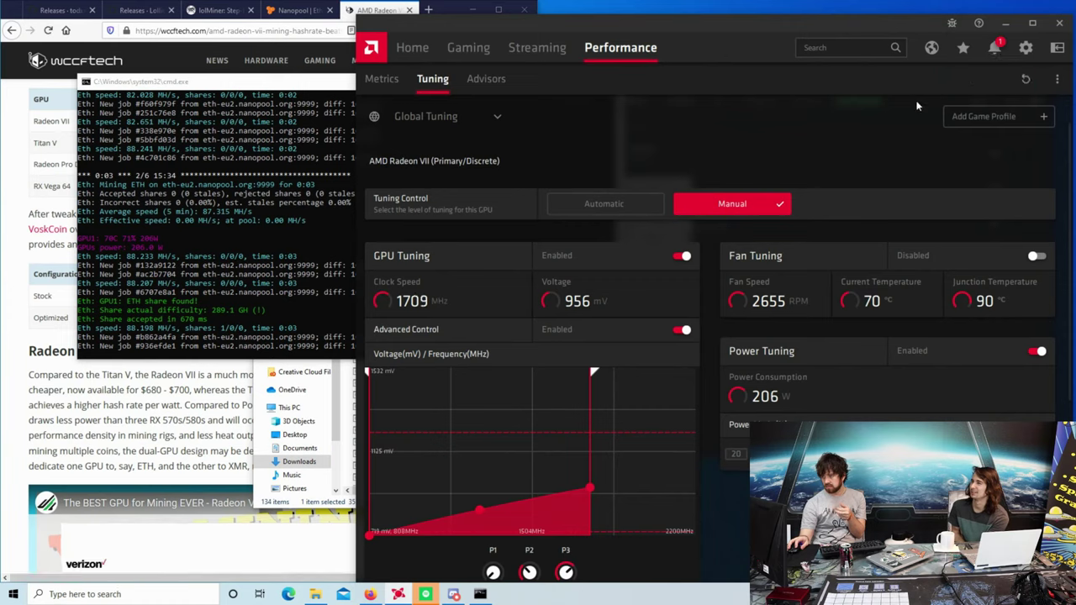
pyautogui.click(314, 214)
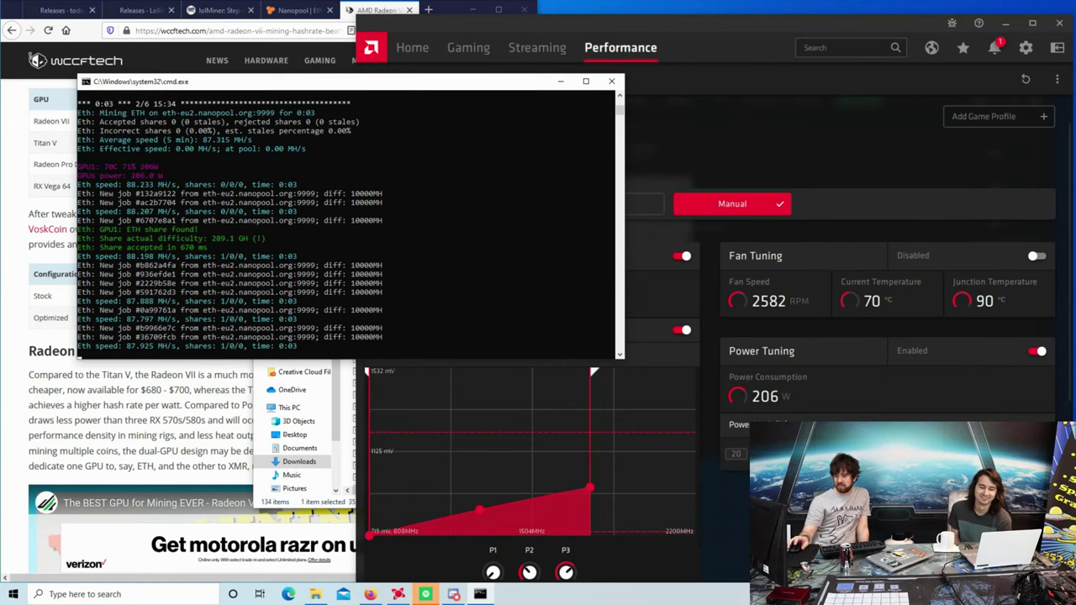
# - Go back to the Google results, then scroll Radeon Software down to VRAM Tuning
pyautogui.click(26, 478)
pyautogui.scroll(-1, 241, 348)
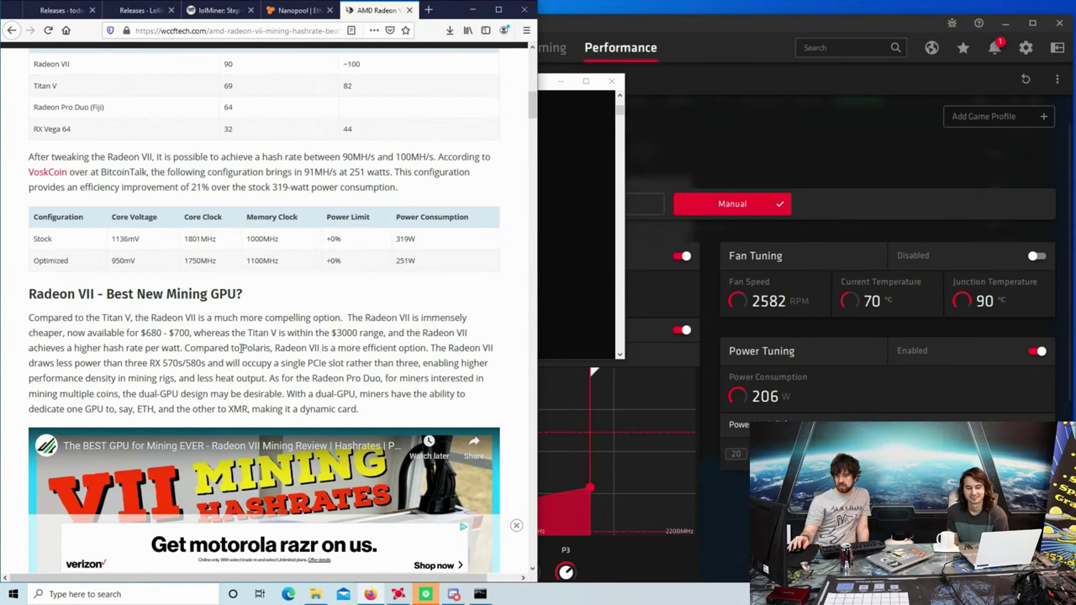
pyautogui.scroll(-8, 242, 345)
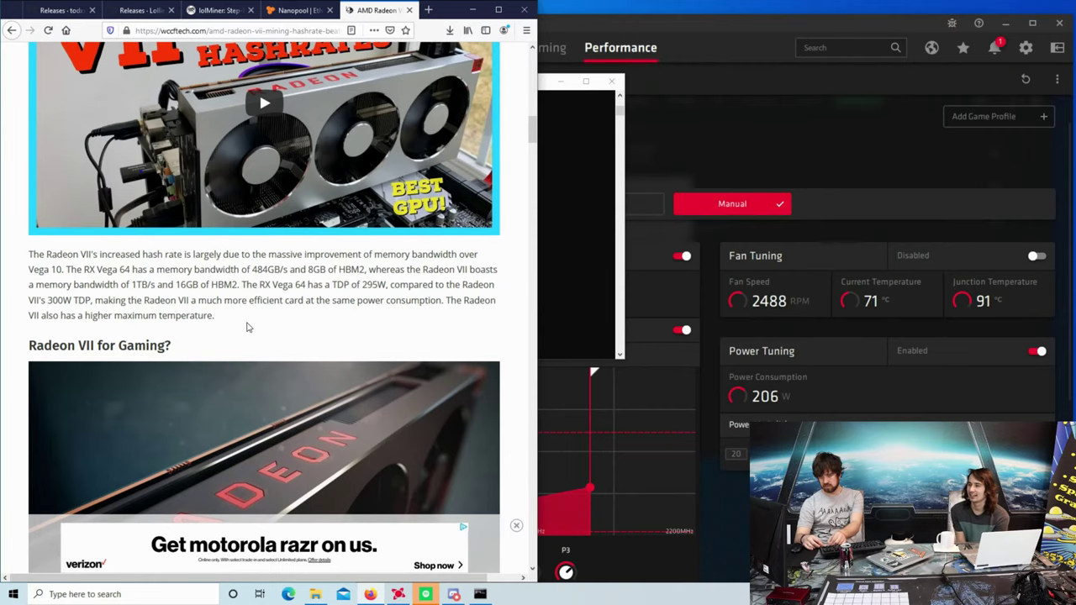
pyautogui.scroll(-5, 264, 311)
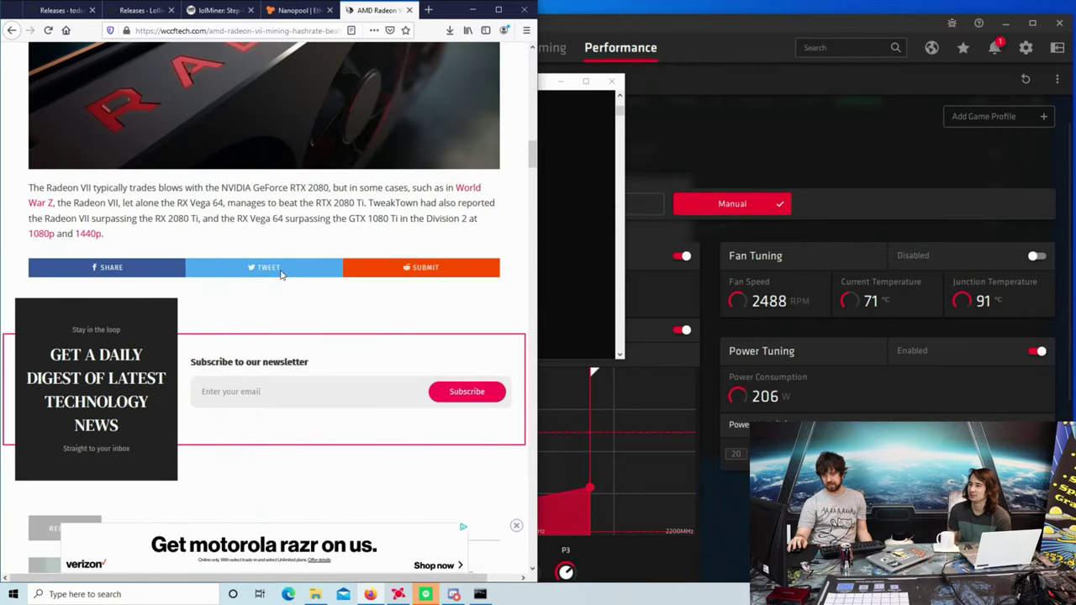
pyautogui.hotkey('alt', 'Left')
pyautogui.click(569, 216)
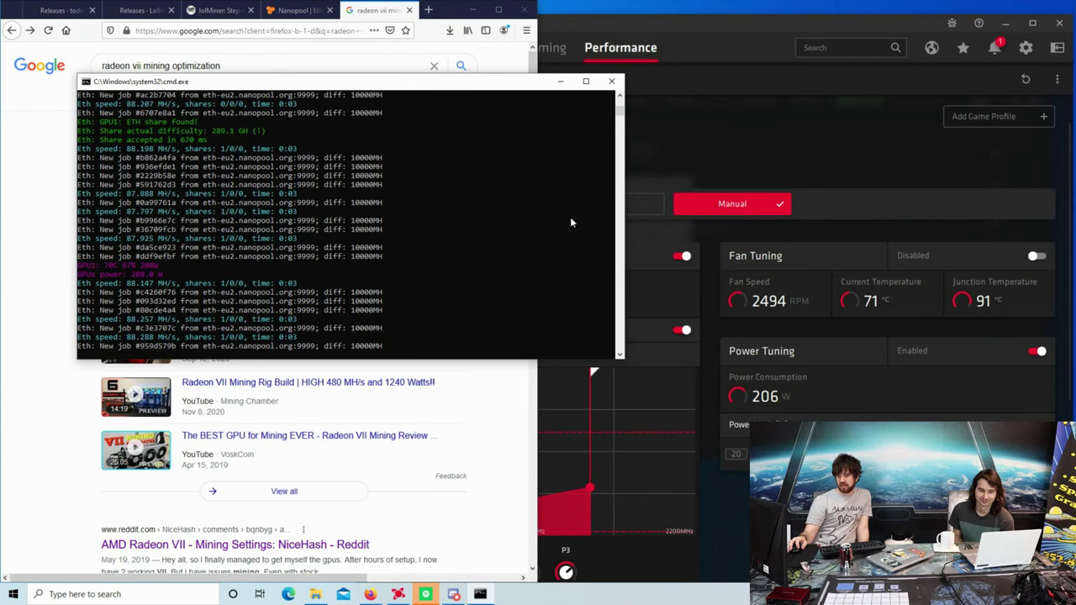
pyautogui.click(673, 433)
pyautogui.scroll(-5, 673, 434)
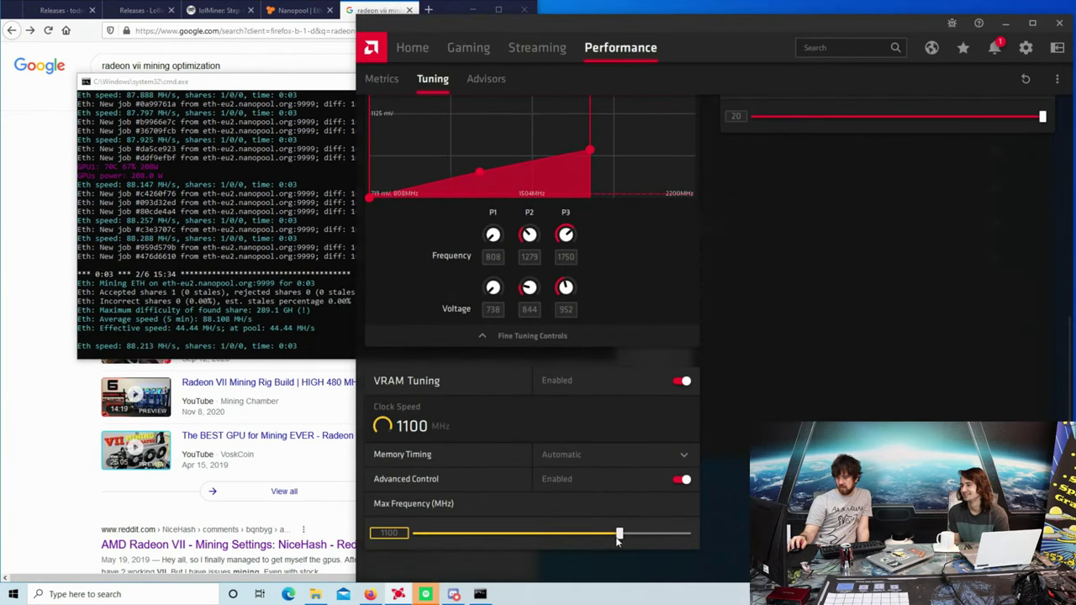
# - Set VRAM Max Frequency to 1150 MHz and apply it, then close the Bug Report Tool
pyautogui.moveTo(620, 539); pyautogui.dragTo(654, 537)
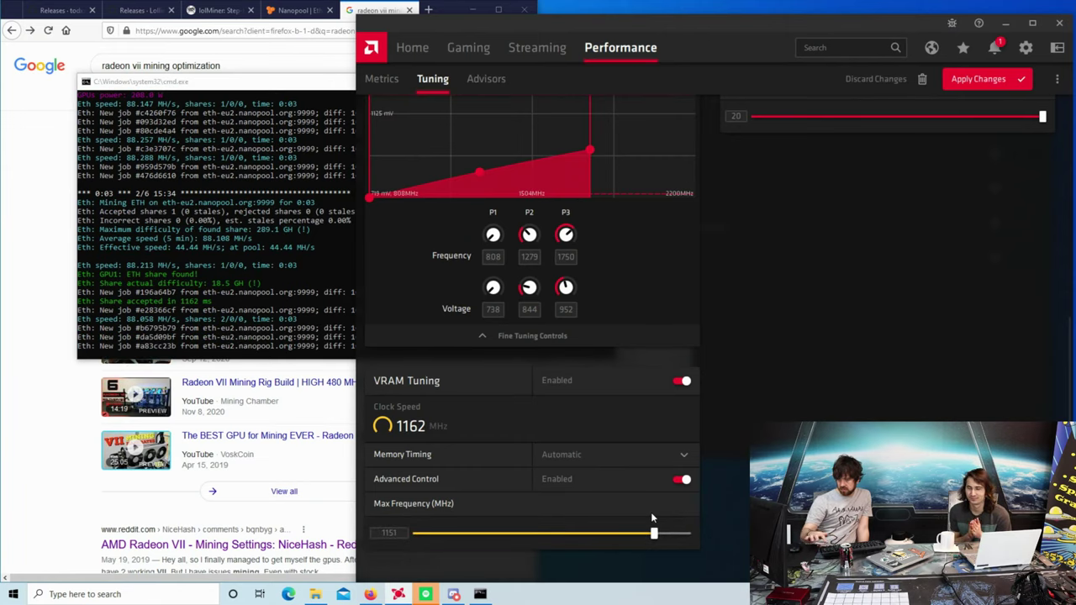
pyautogui.click(979, 78)
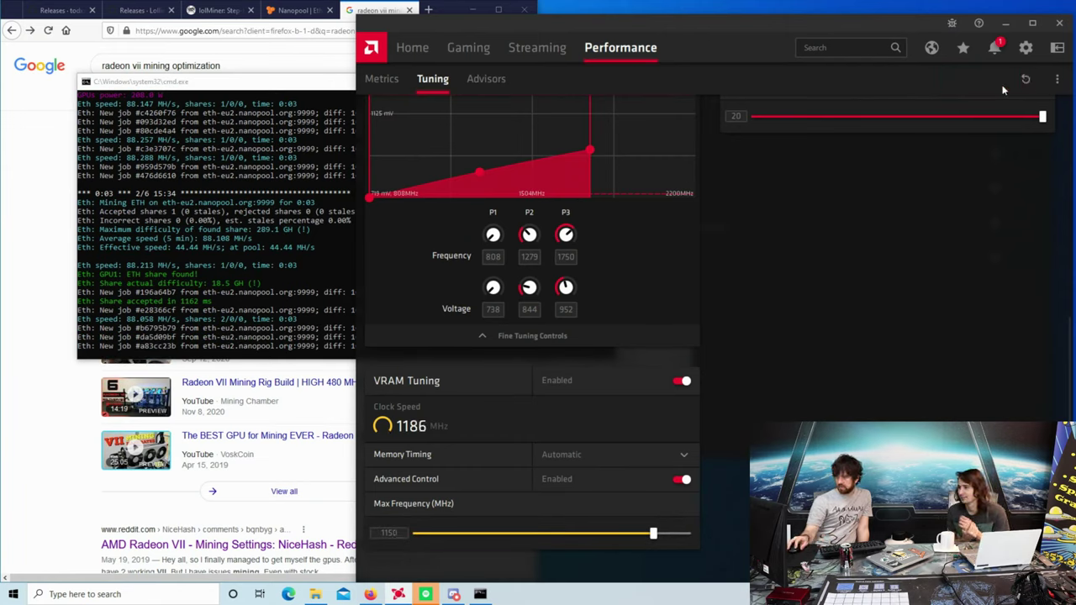
pyautogui.click(294, 214)
pyautogui.scroll(5, 883, 336)
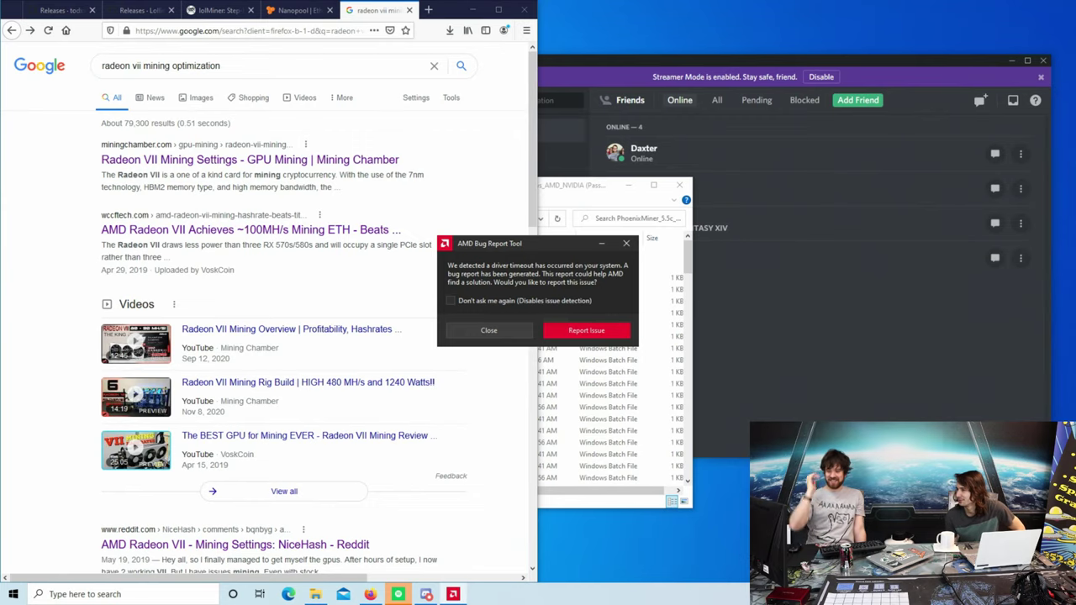
pyautogui.click(507, 330)
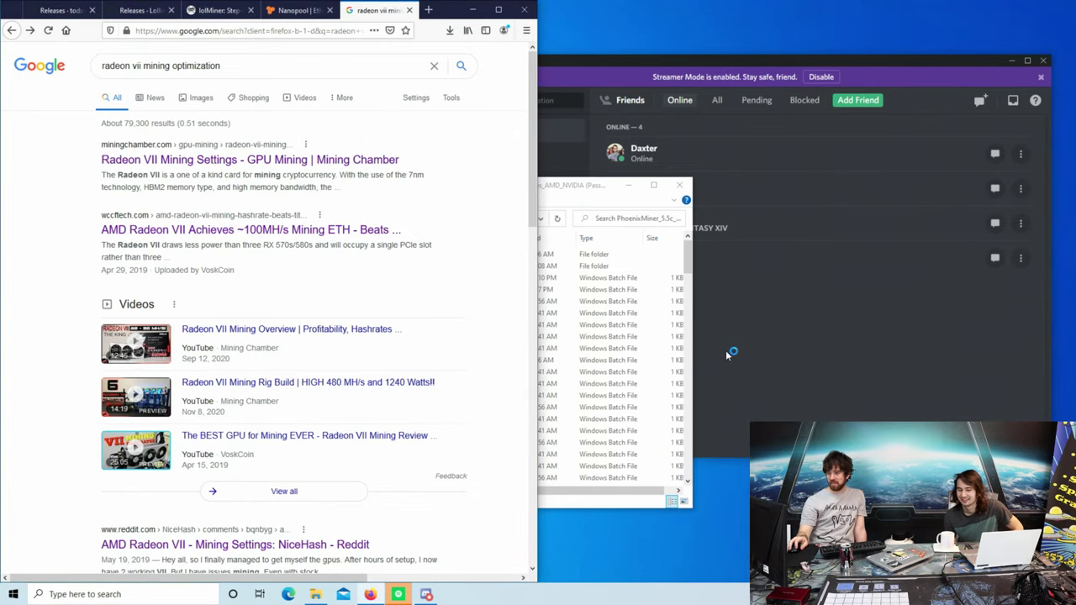
pyautogui.scroll(-3, 454, 202)
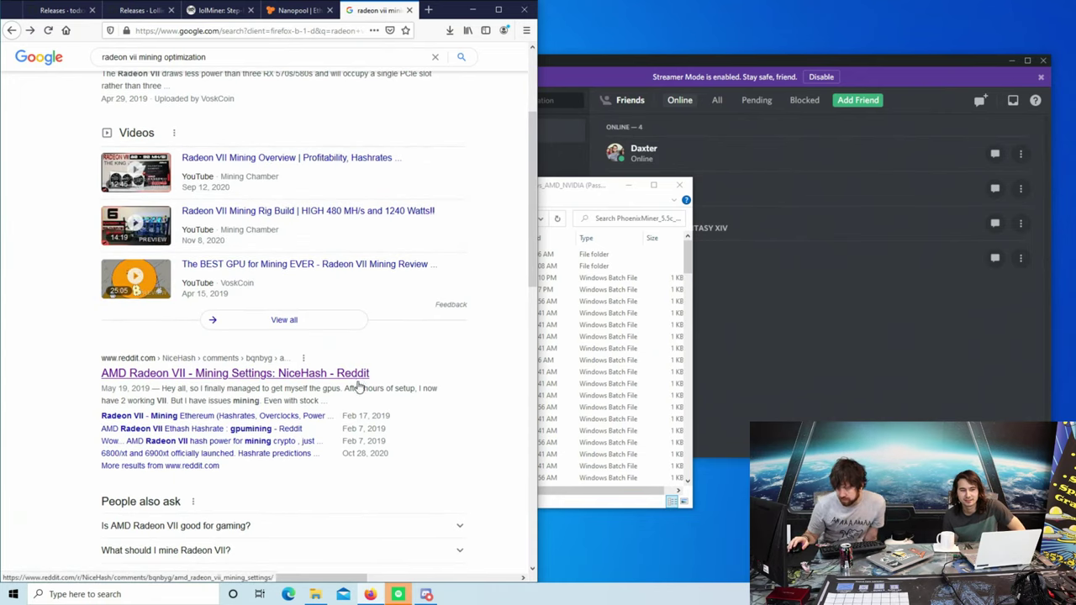
# - Open the Medium article on Radeon VII hashrate and scroll through it
pyautogui.scroll(-1, 354, 386)
pyautogui.scroll(-5, 354, 387)
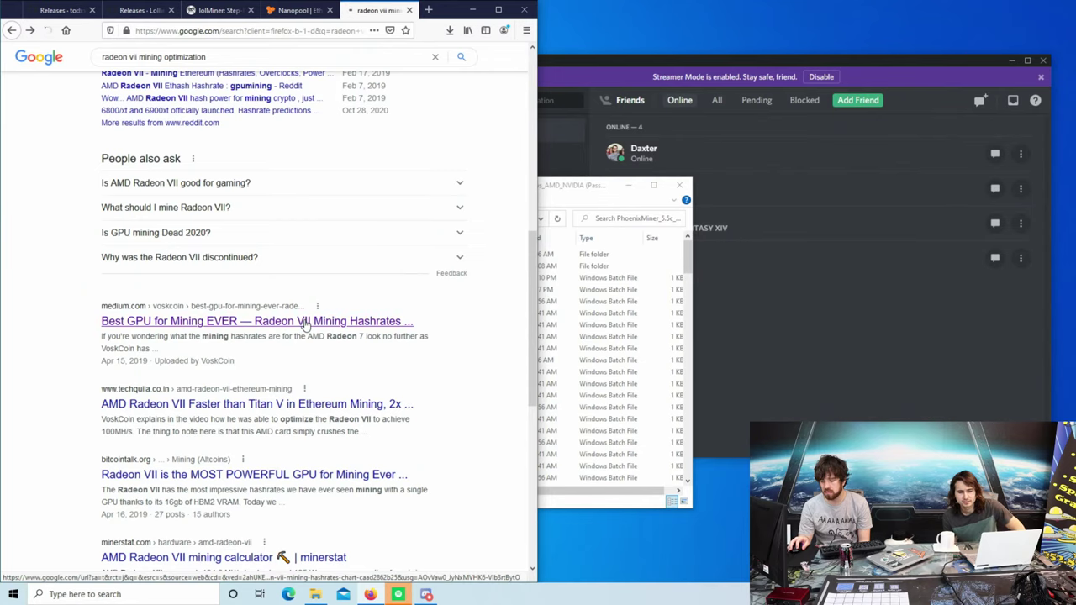
pyautogui.click(306, 322)
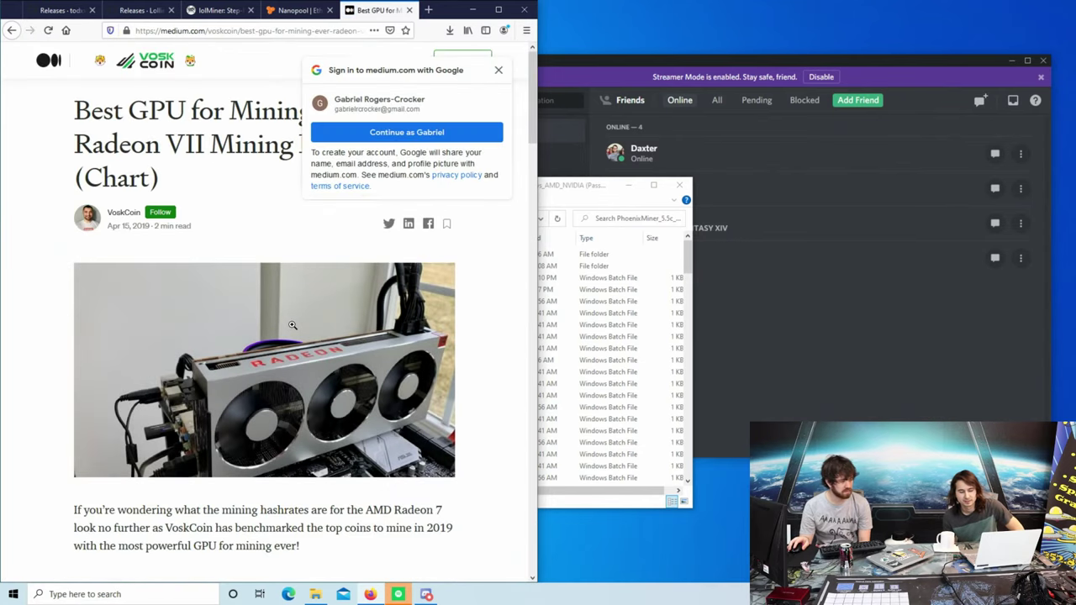
pyautogui.scroll(-5, 320, 312)
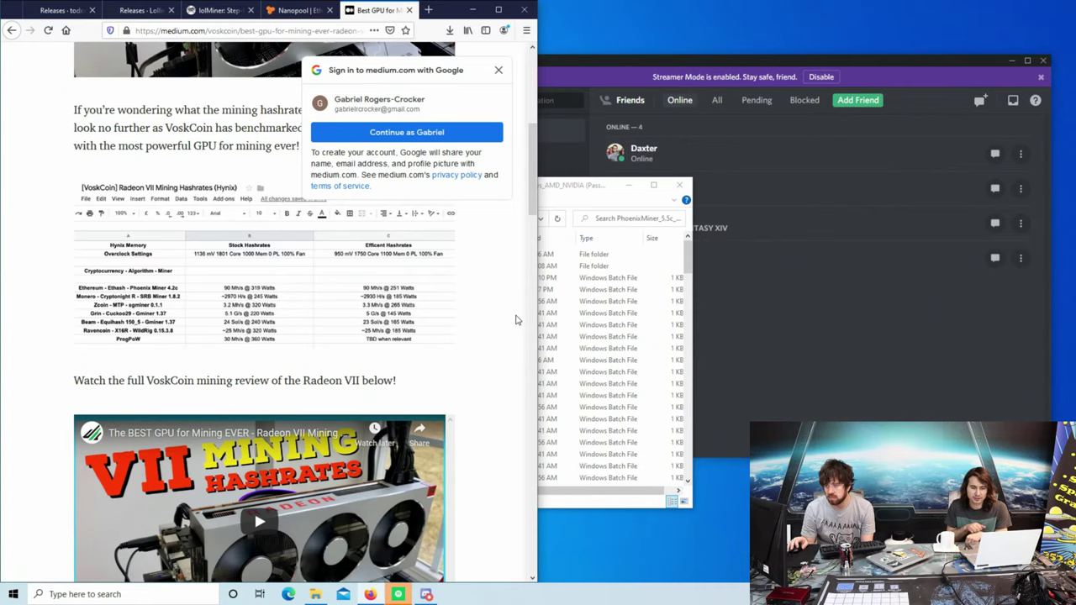
pyautogui.scroll(-5, 511, 318)
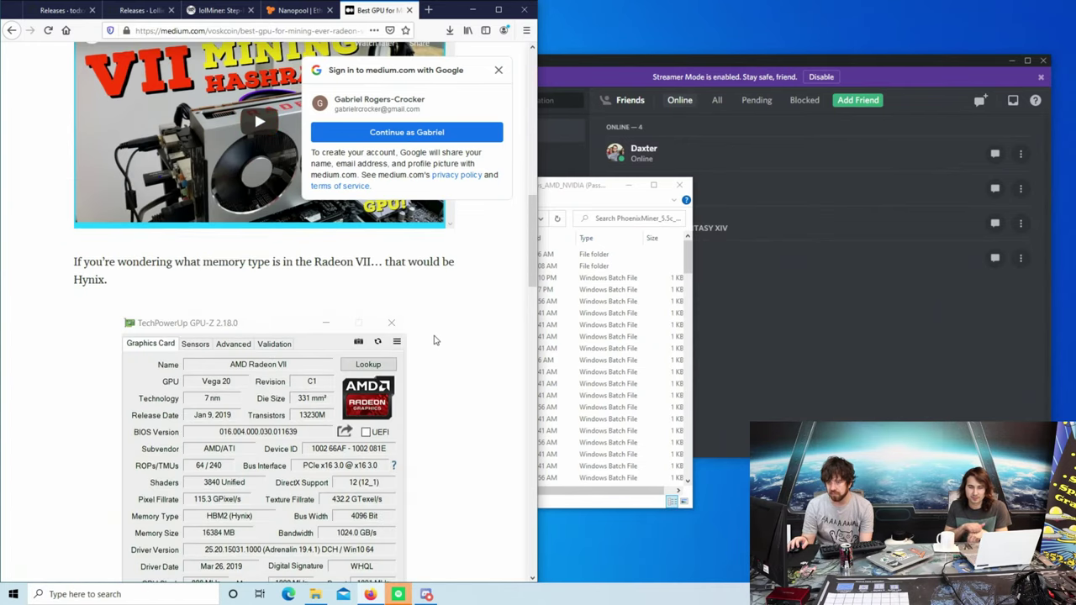
pyautogui.scroll(-6, 436, 326)
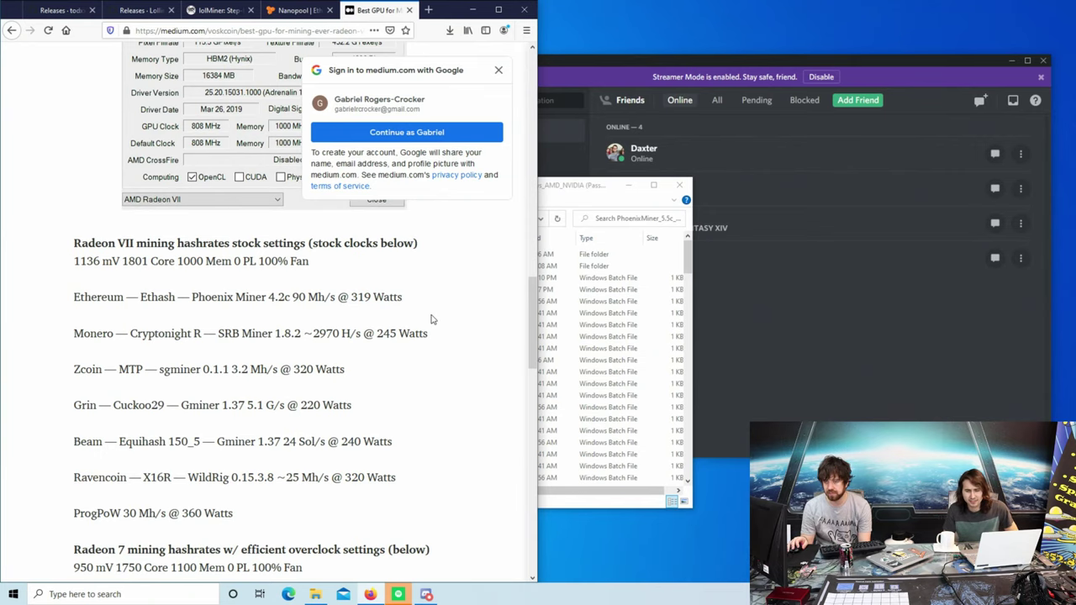
pyautogui.scroll(-6, 431, 319)
# - Back on Google, replace 'optimization' with '100' and search 'radeon vii mining 100 mh/s'
pyautogui.hotkey('alt', 'Left')
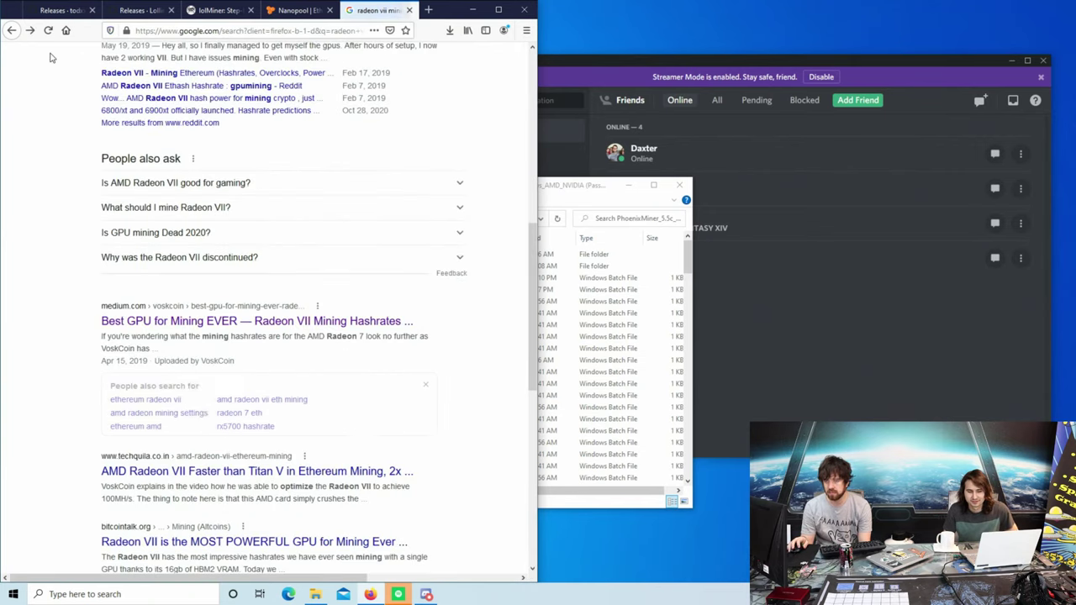
pyautogui.scroll(6, 92, 441)
pyautogui.doubleClick(206, 72)
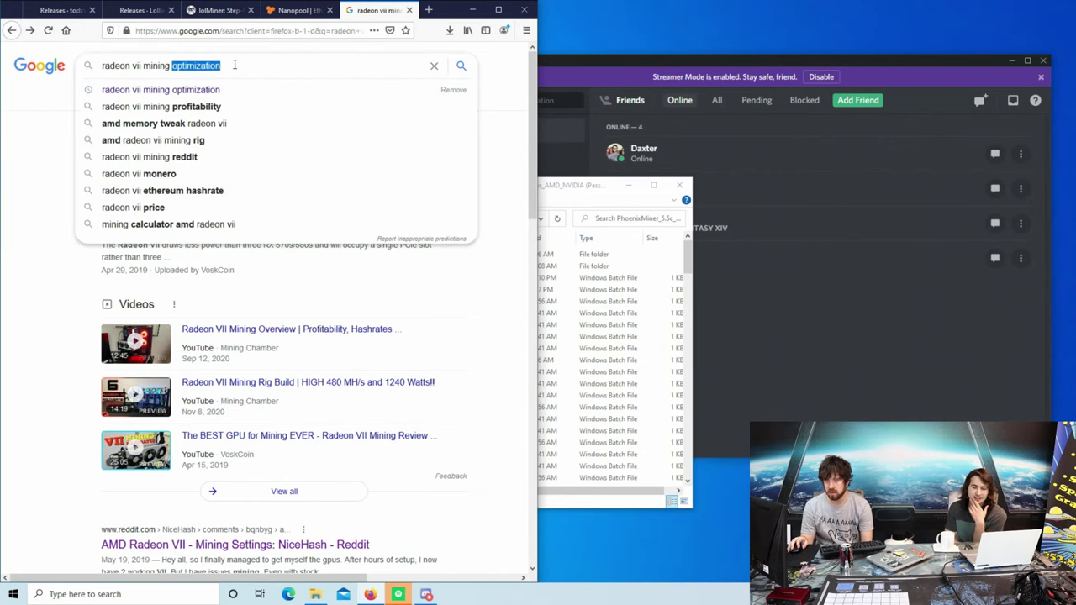
pyautogui.write('100')
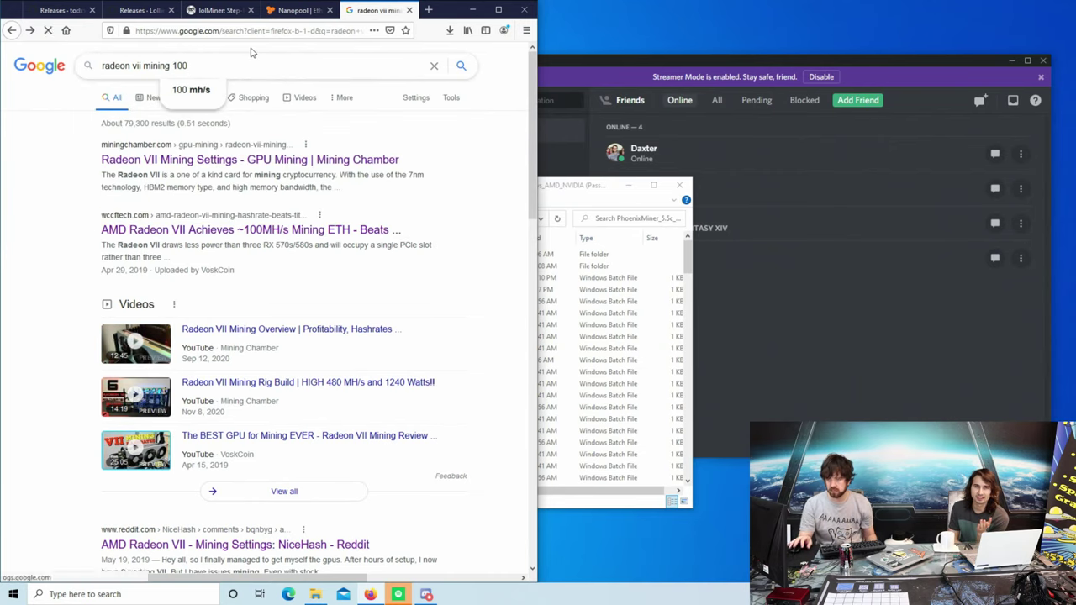
pyautogui.click(186, 98)
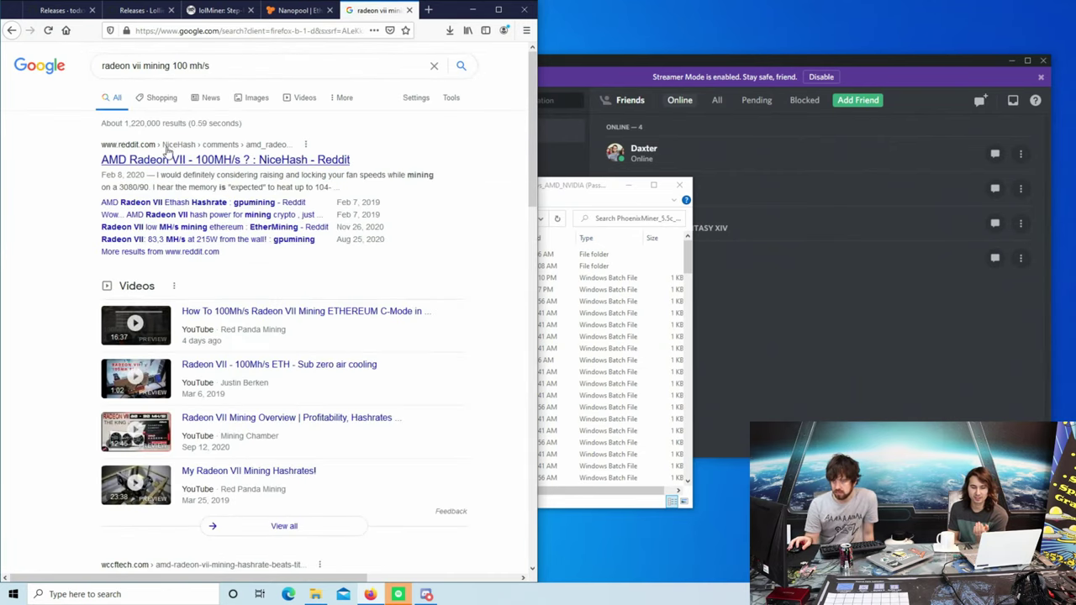
# - Open the 'AMD Radeon VII - 100MH/s ? : NiceHash' Reddit thread and read its tuning and temperature replies
pyautogui.click(188, 172)
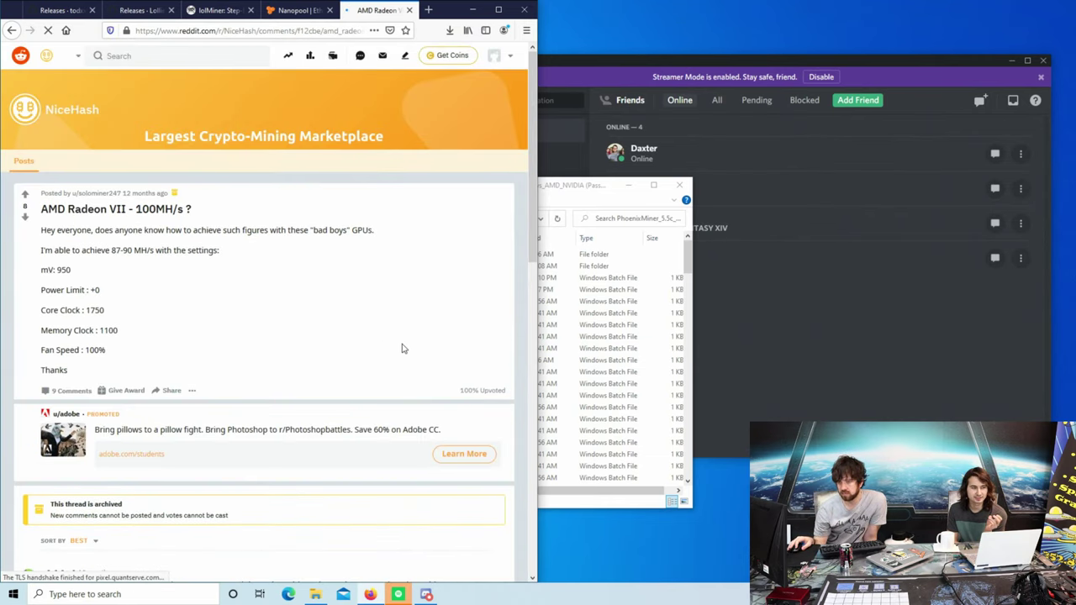
pyautogui.scroll(-2, 382, 362)
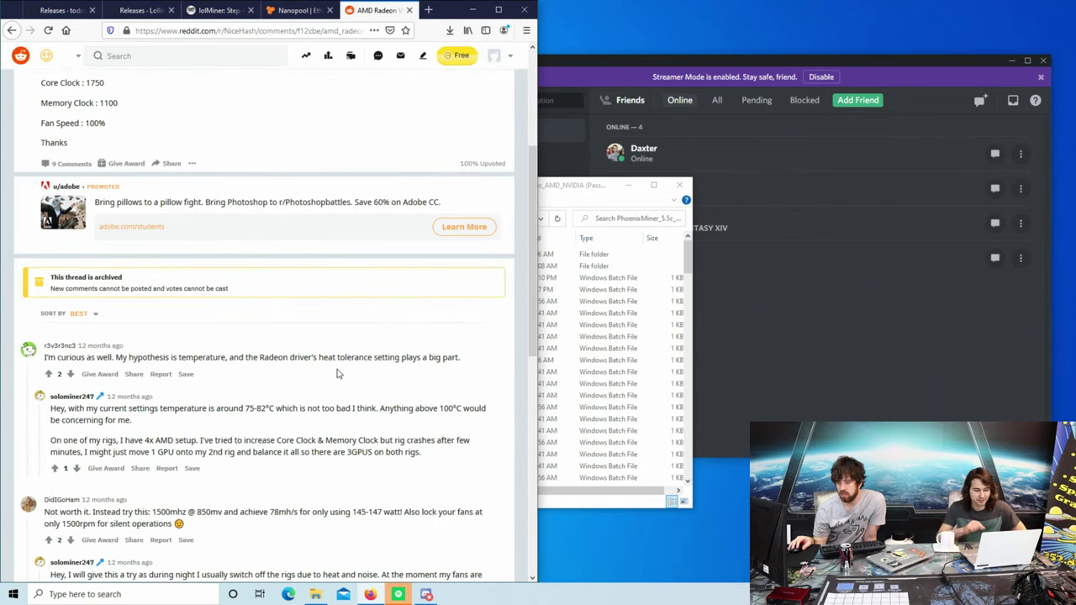
pyautogui.scroll(-2, 338, 374)
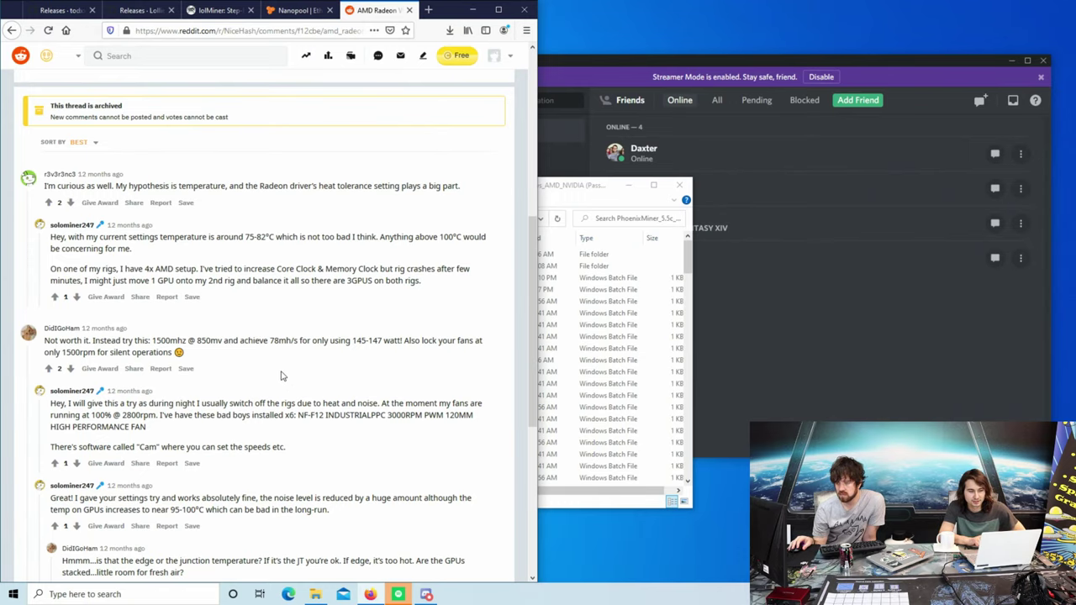
pyautogui.scroll(-2, 281, 376)
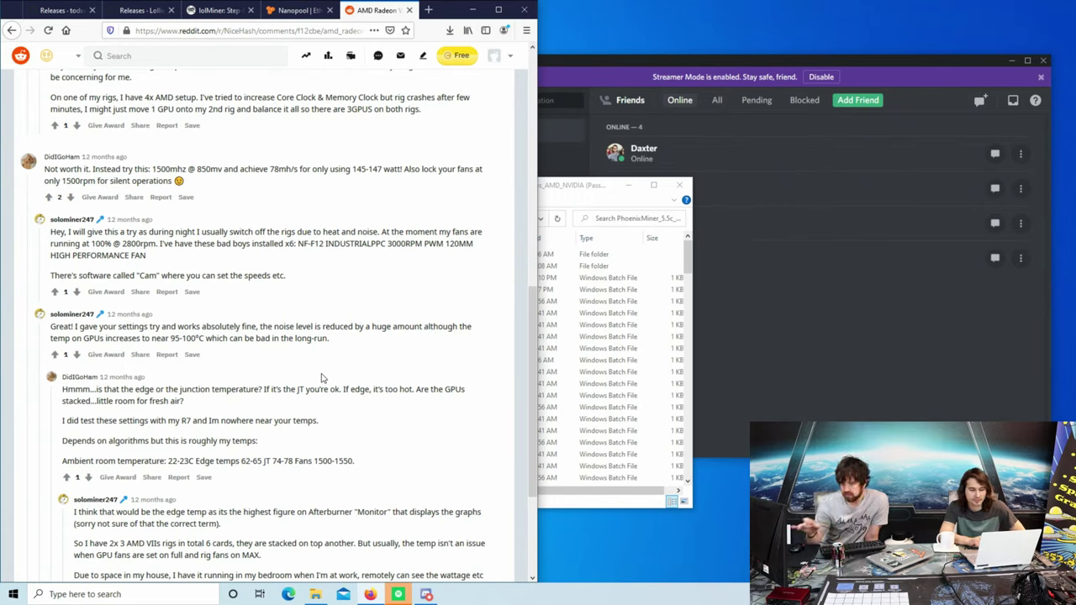
pyautogui.scroll(-2, 244, 320)
pyautogui.scroll(1, 253, 325)
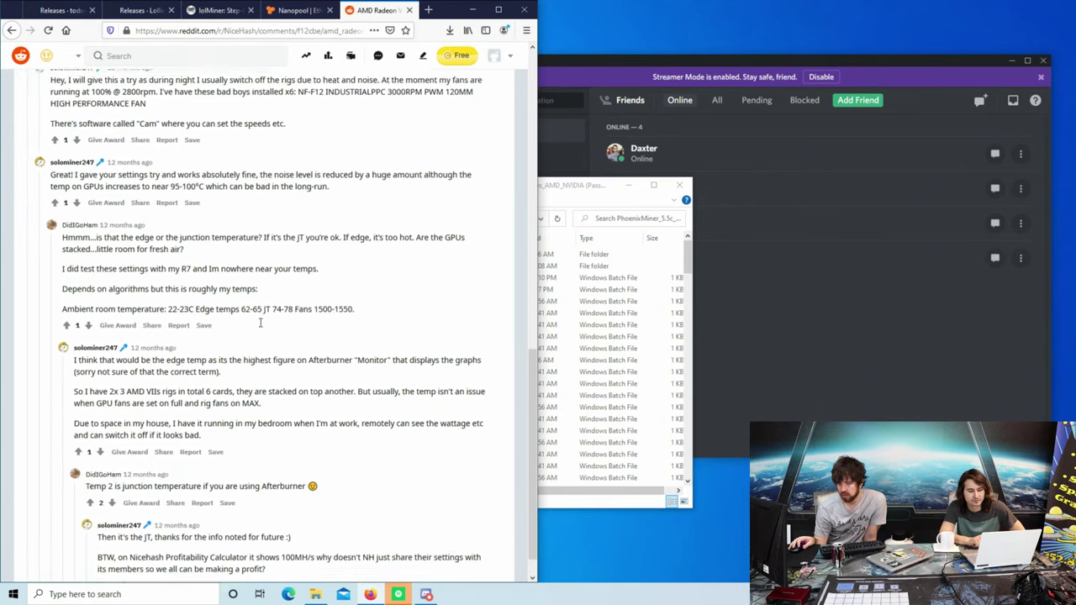
pyautogui.scroll(-1, 253, 325)
# - Return to the results and open the Reddit 'Wow... hash power', wccftech and minerstat results in background tabs
pyautogui.hotkey('alt', 'Left')
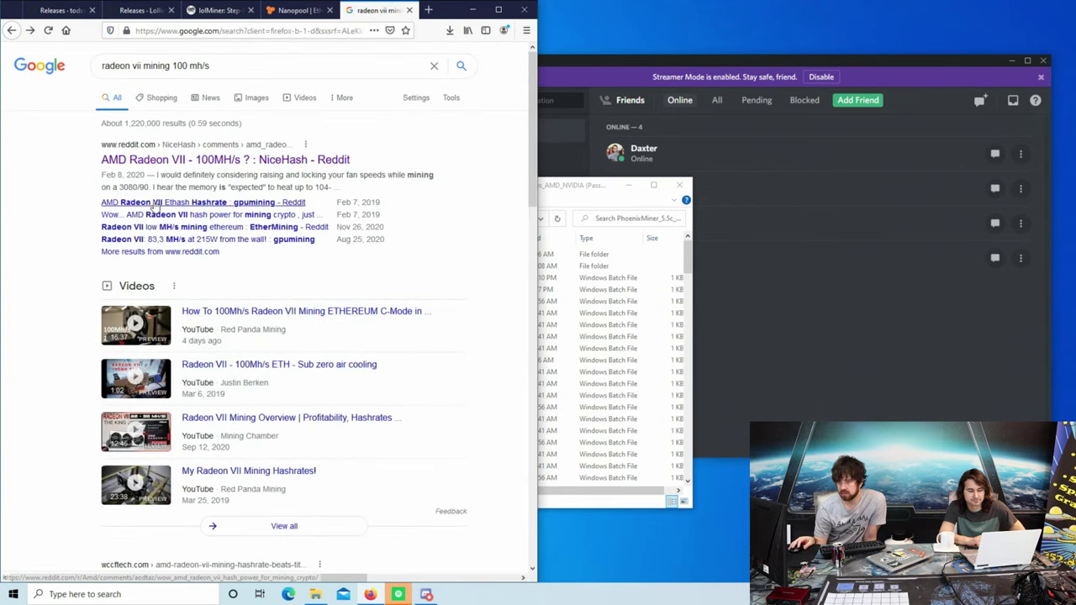
pyautogui.middleClick(157, 214)
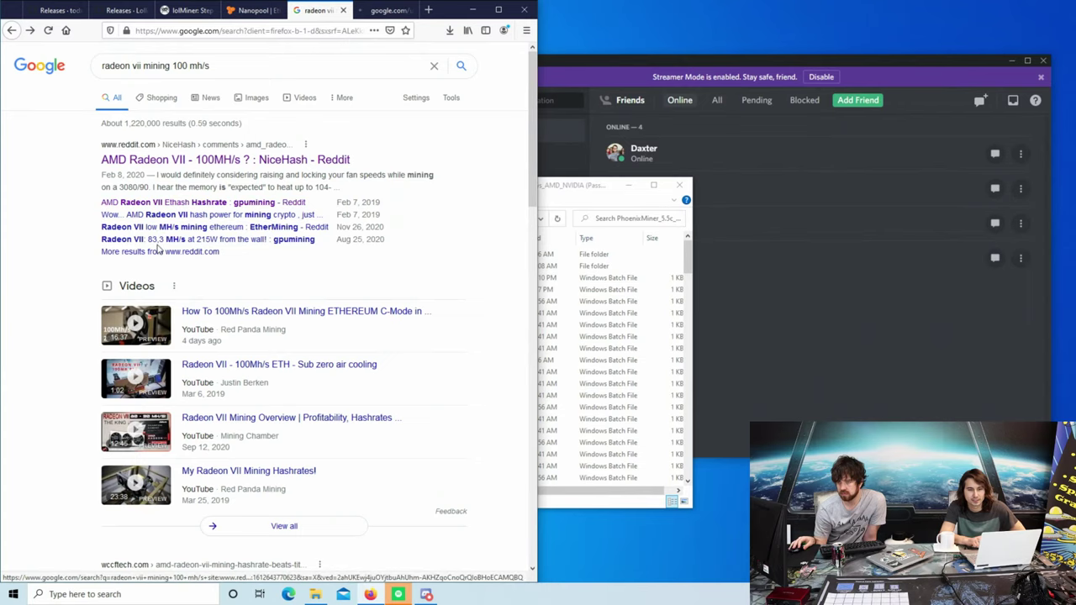
pyautogui.scroll(-4, 160, 238)
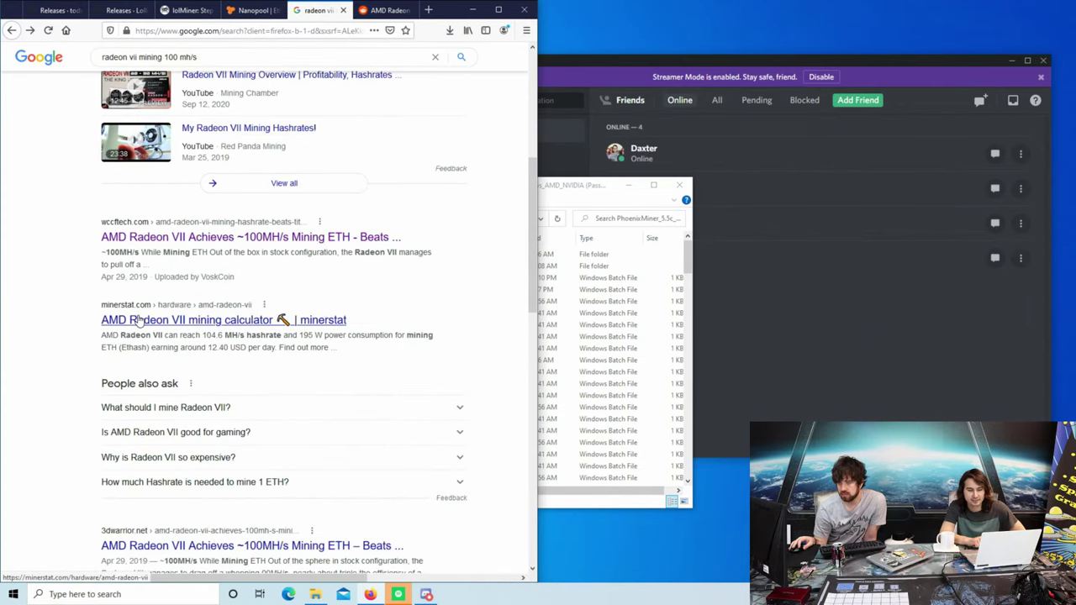
pyautogui.middleClick(116, 239)
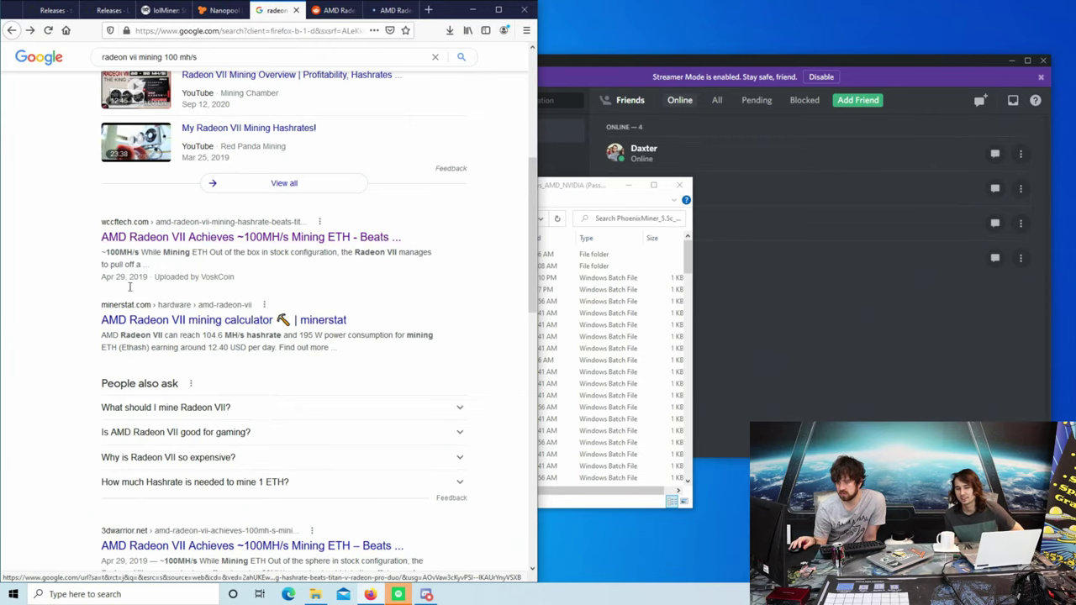
pyautogui.middleClick(104, 318)
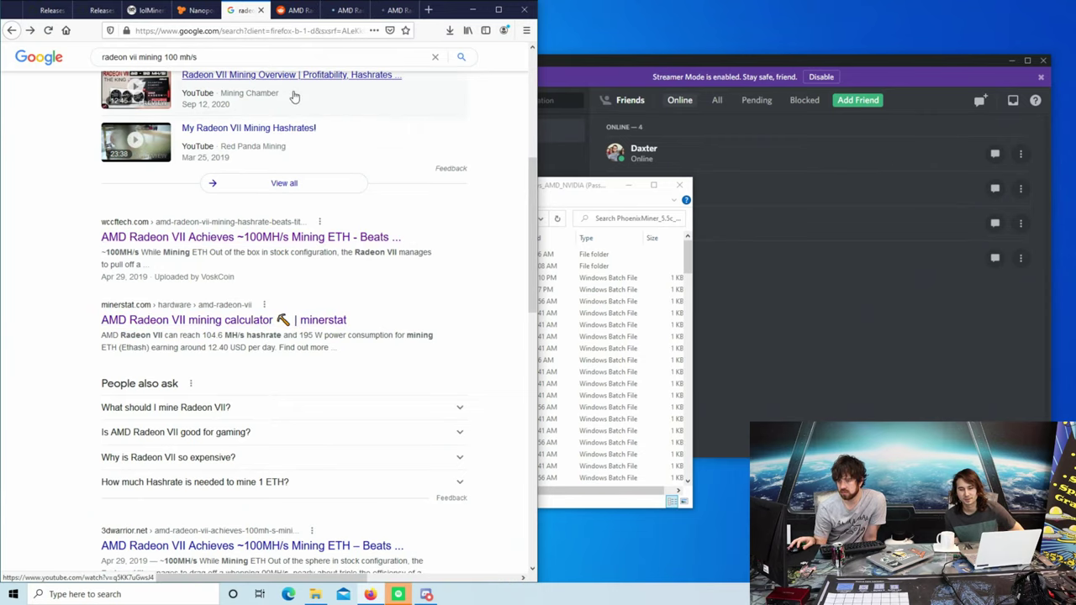
# - Look over the minerstat Radeon VII calculator page, then close it
pyautogui.click(389, 10)
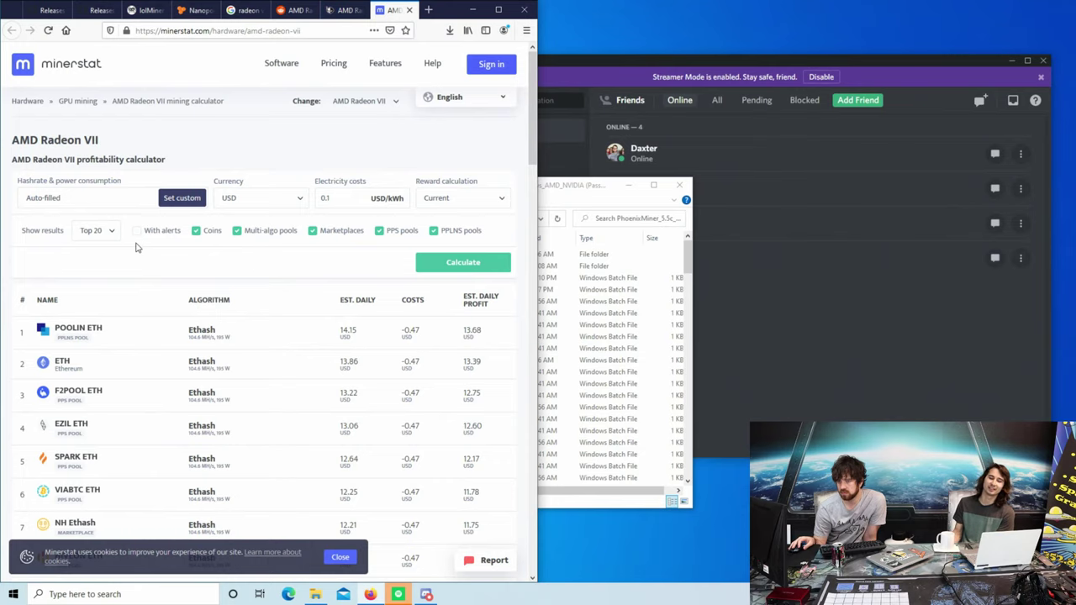
pyautogui.scroll(-15, 110, 276)
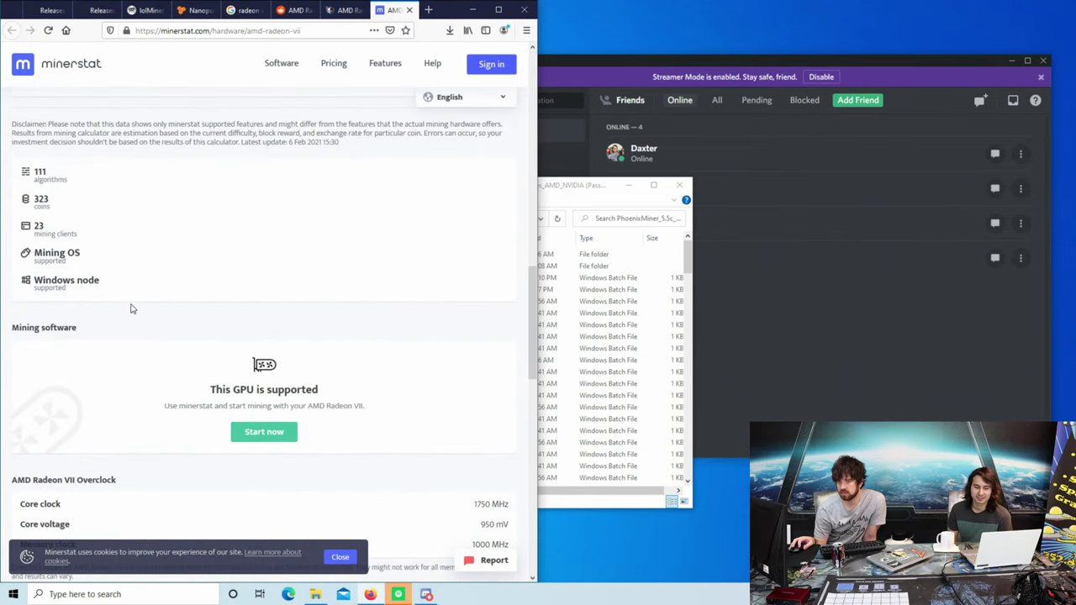
pyautogui.scroll(-3, 130, 307)
pyautogui.scroll(-2, 115, 304)
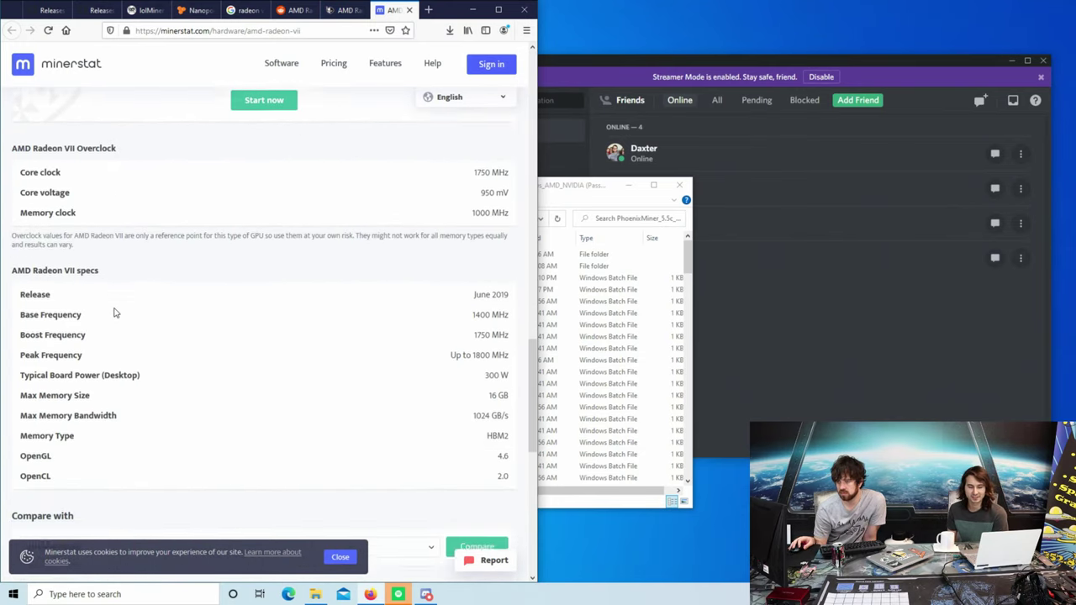
pyautogui.scroll(-4, 108, 298)
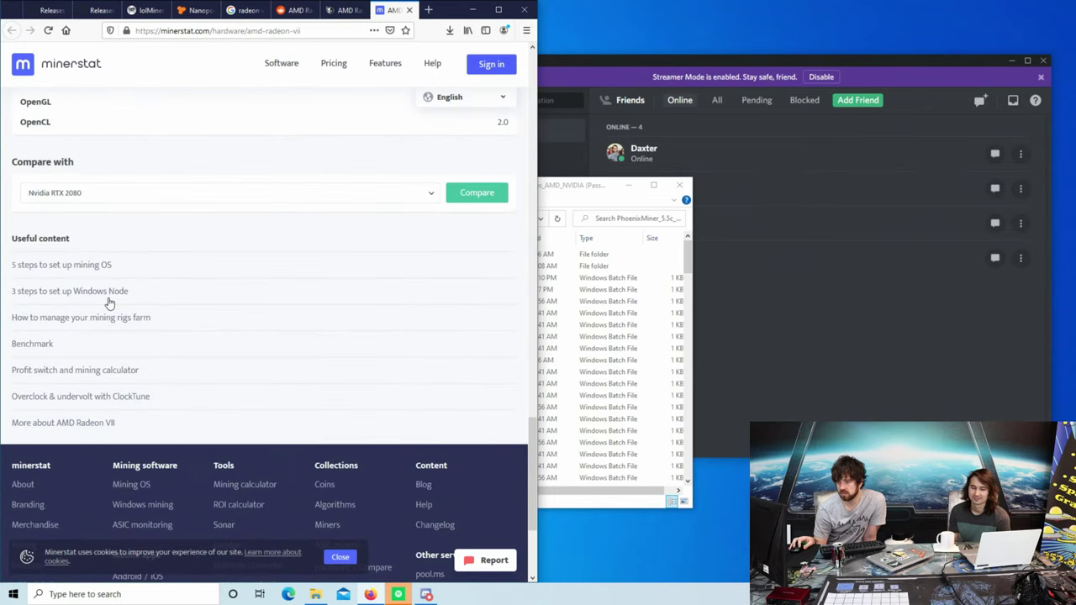
pyautogui.scroll(5, 103, 315)
pyautogui.scroll(2, 137, 407)
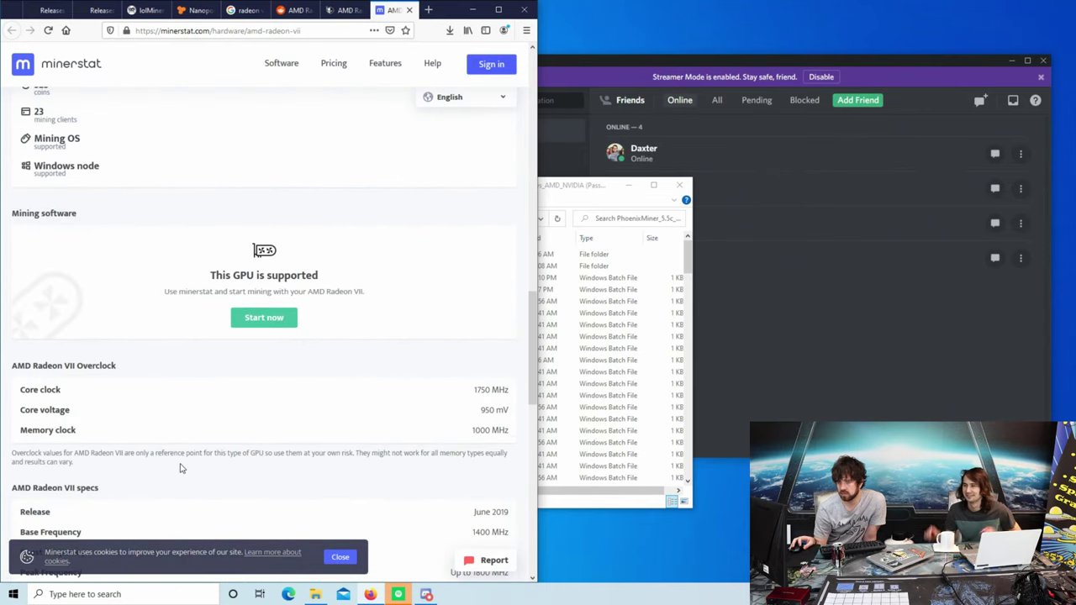
pyautogui.scroll(5, 151, 468)
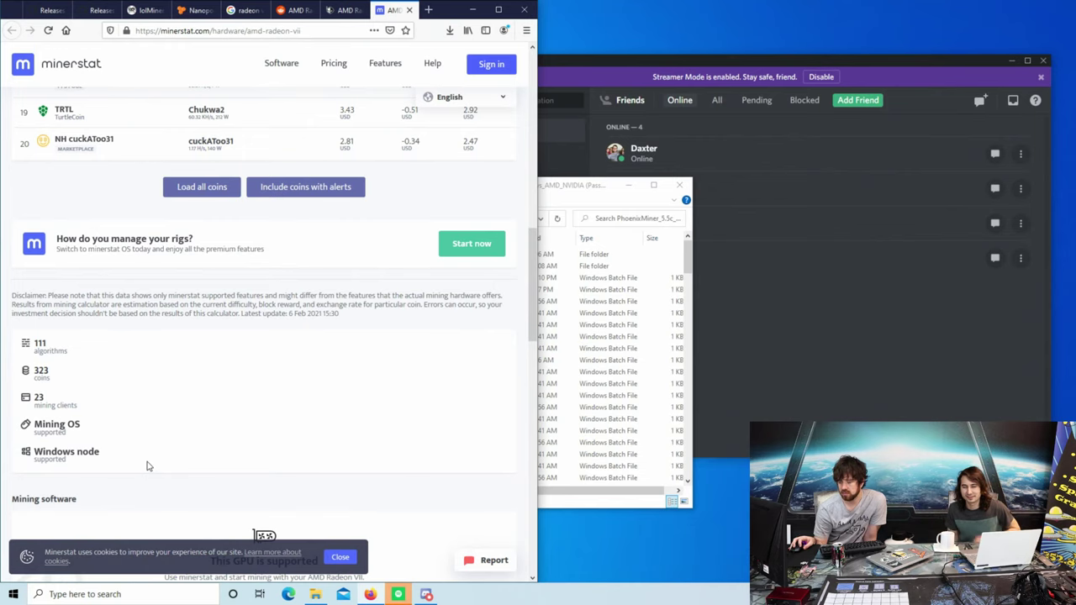
pyautogui.scroll(14, 148, 467)
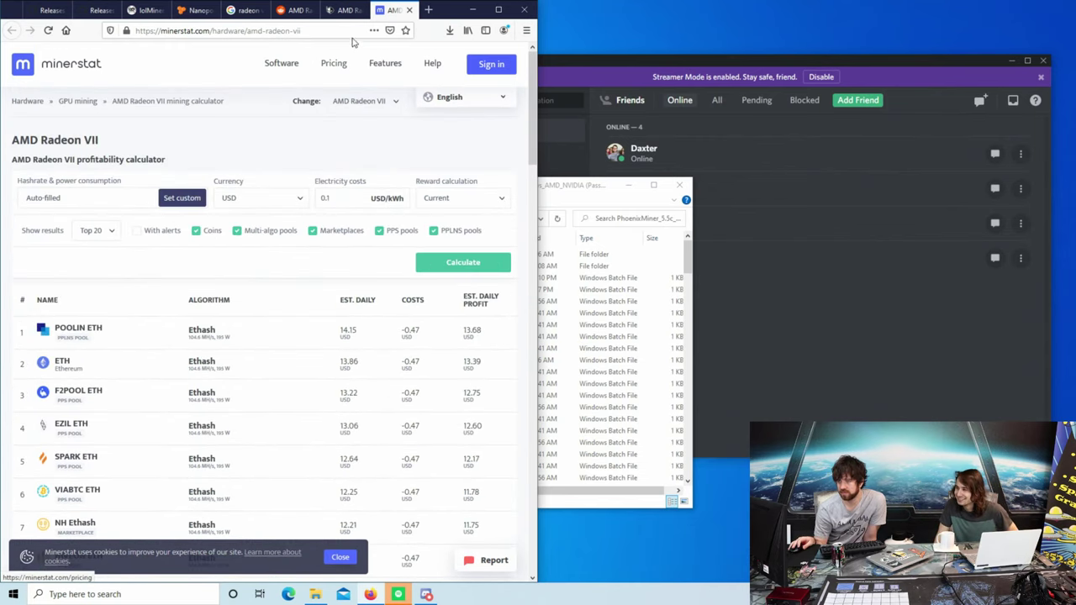
pyautogui.click(410, 10)
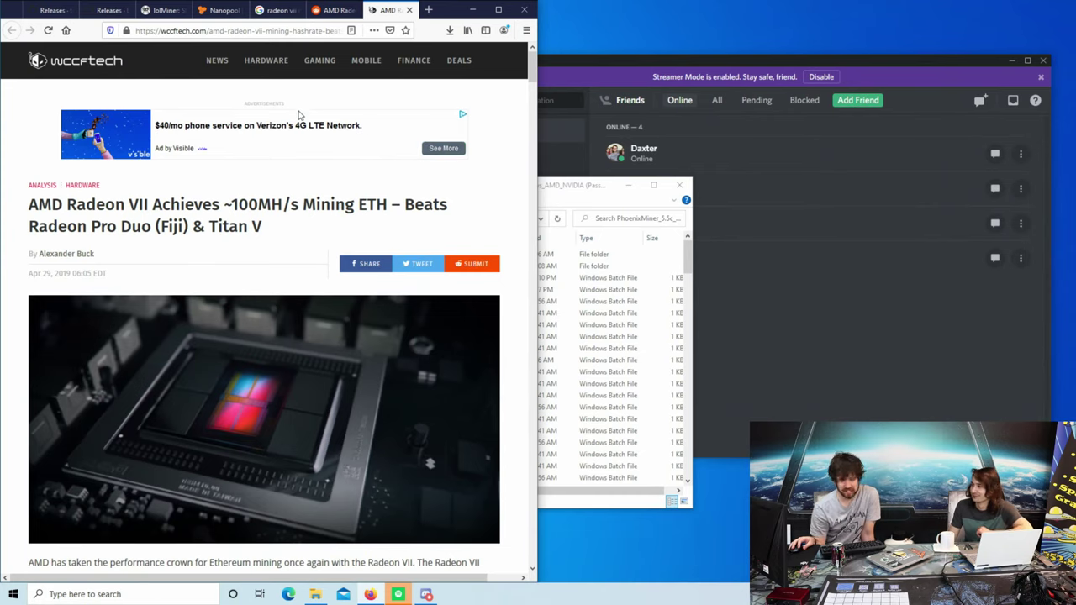
# - Read the wccftech Radeon VII ETH hashrate article down to its Related section, then close it
pyautogui.scroll(-2, 199, 292)
pyautogui.scroll(-2, 199, 292)
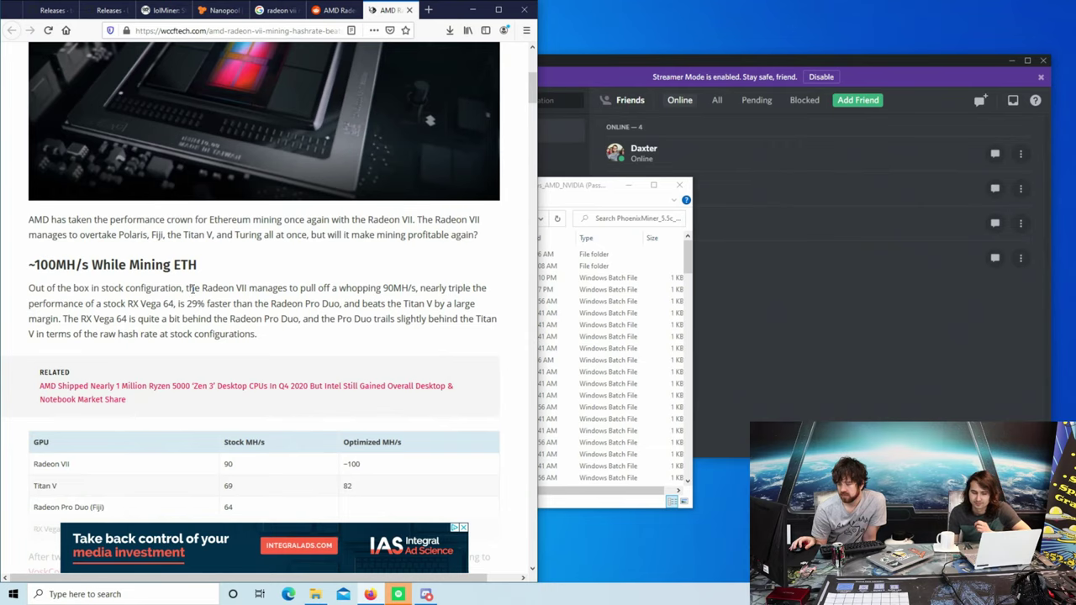
pyautogui.moveTo(207, 304); pyautogui.dragTo(285, 333)
pyautogui.click(285, 333)
pyautogui.scroll(-3, 288, 332)
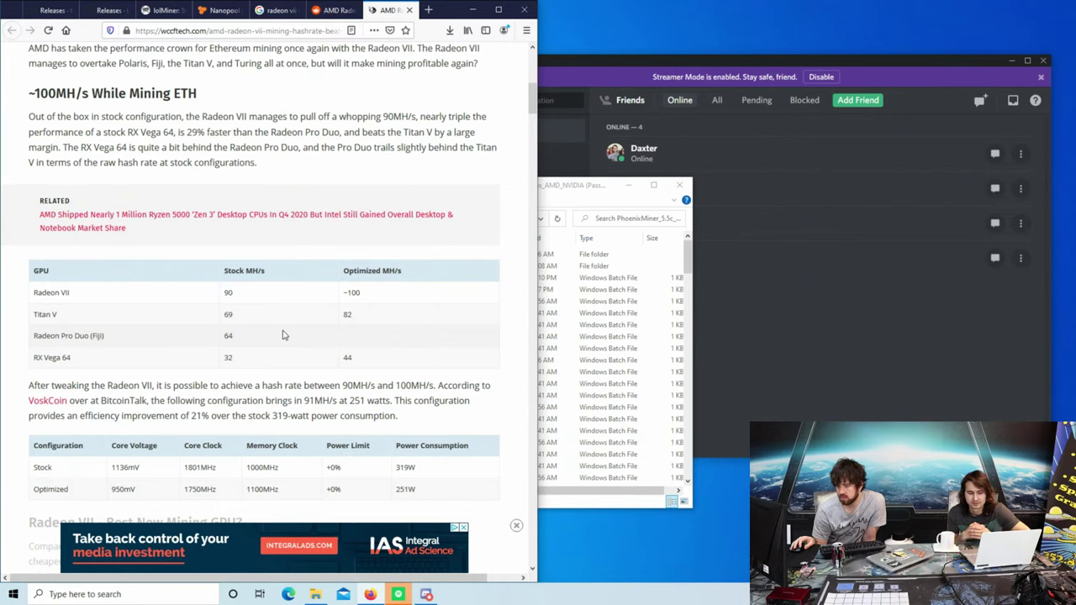
pyautogui.scroll(-5, 284, 335)
pyautogui.scroll(-10, 275, 337)
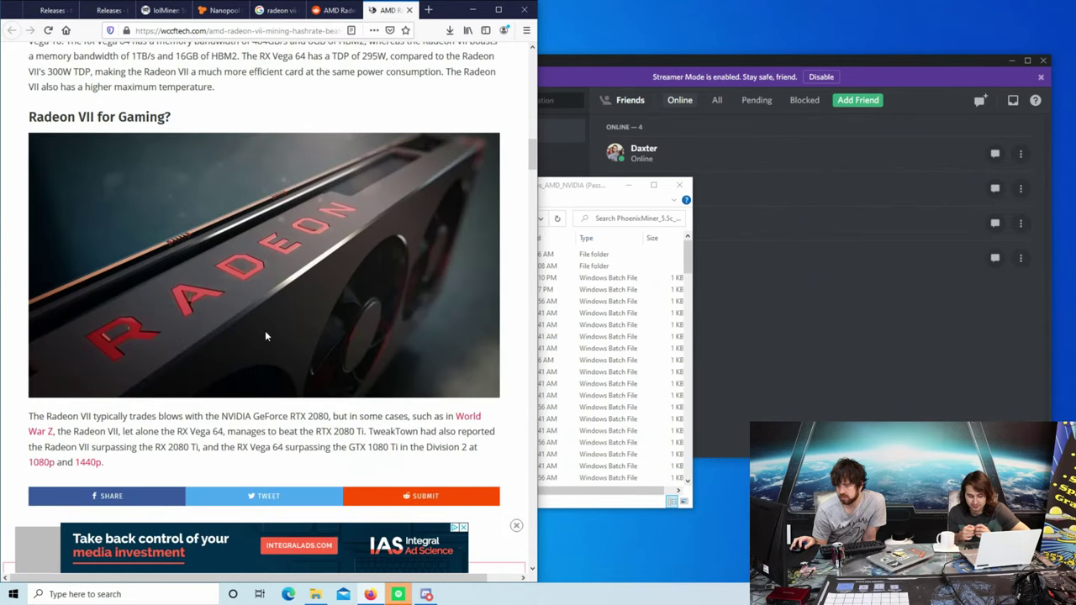
pyautogui.scroll(-6, 264, 329)
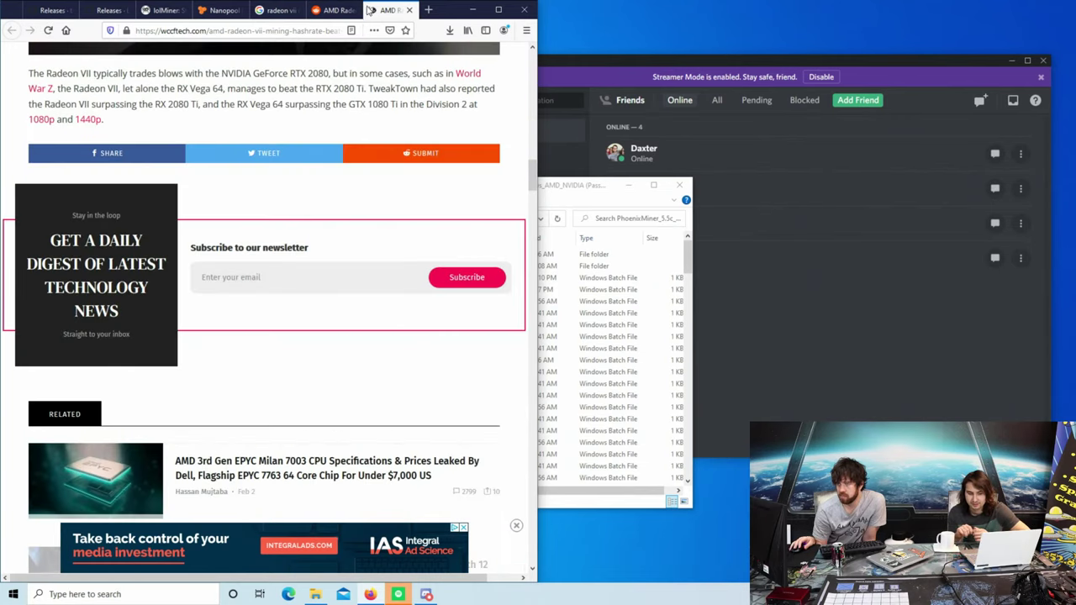
pyautogui.middleClick(368, 9)
# - Read through the r/gpumining Radeon VII thread citing about 90 Mh/s, then close it
pyautogui.scroll(-6, 321, 169)
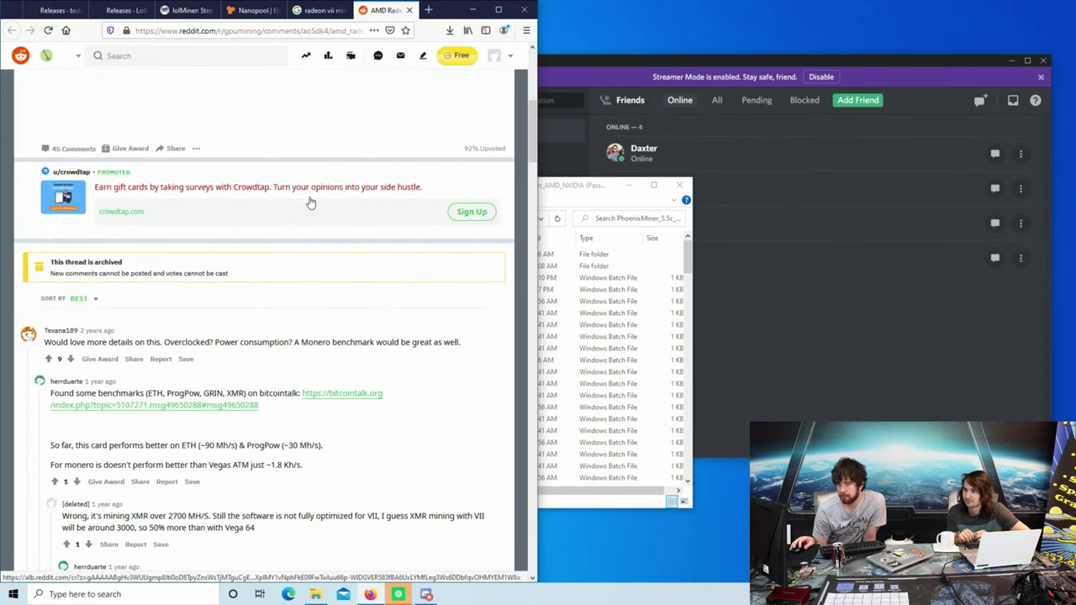
pyautogui.scroll(-1, 286, 221)
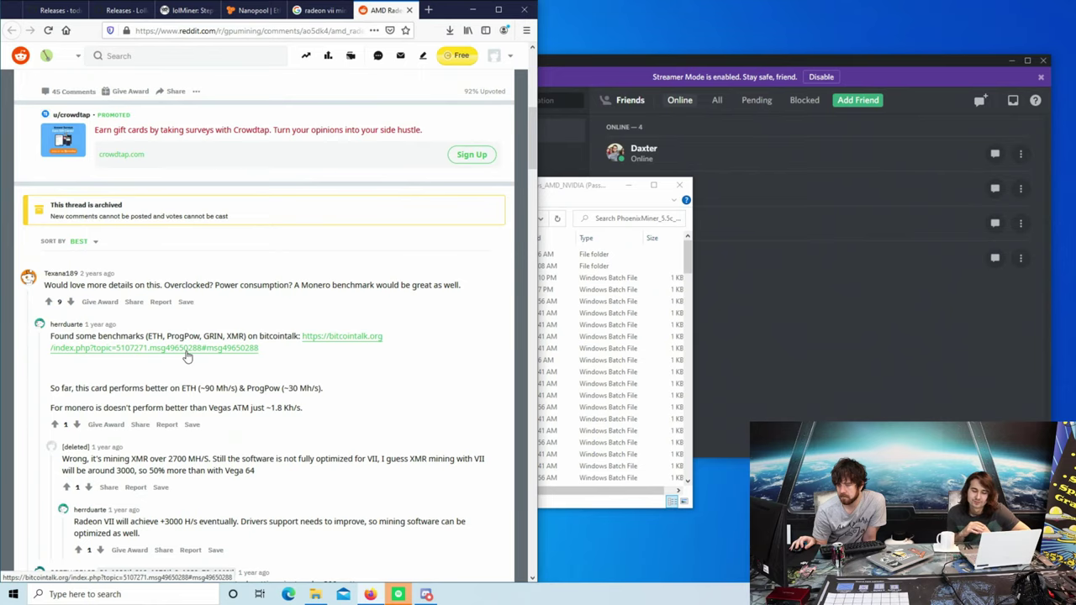
pyautogui.scroll(-5, 189, 357)
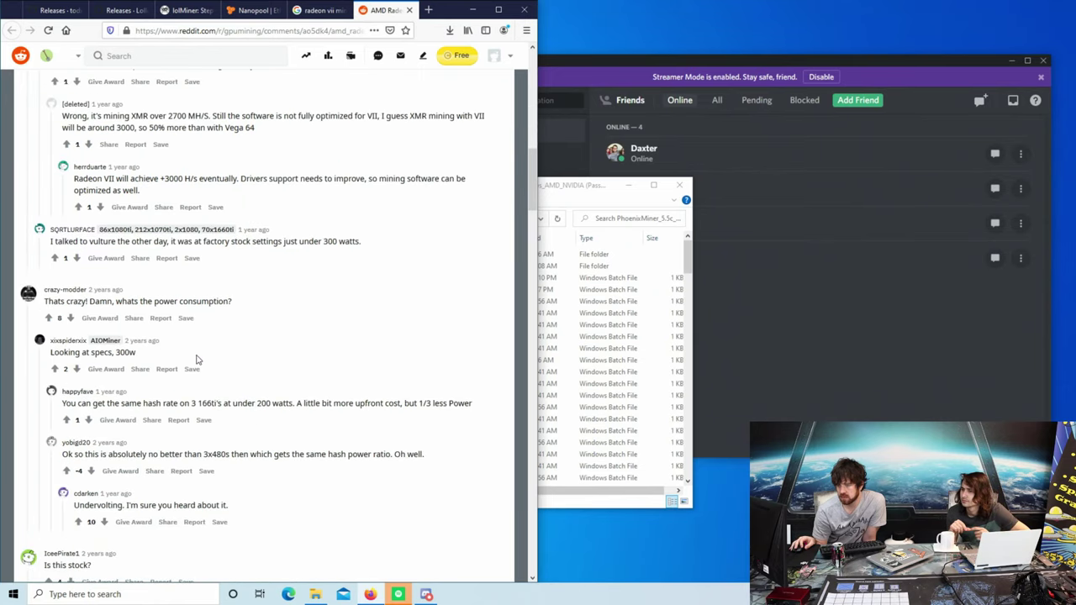
pyautogui.scroll(-3, 241, 345)
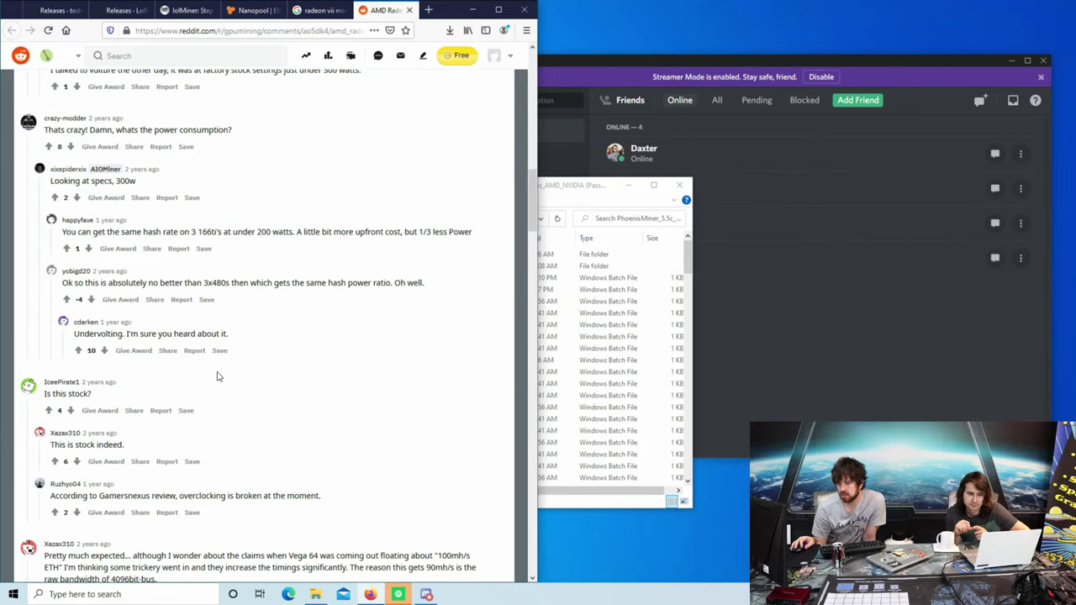
pyautogui.scroll(-3, 217, 376)
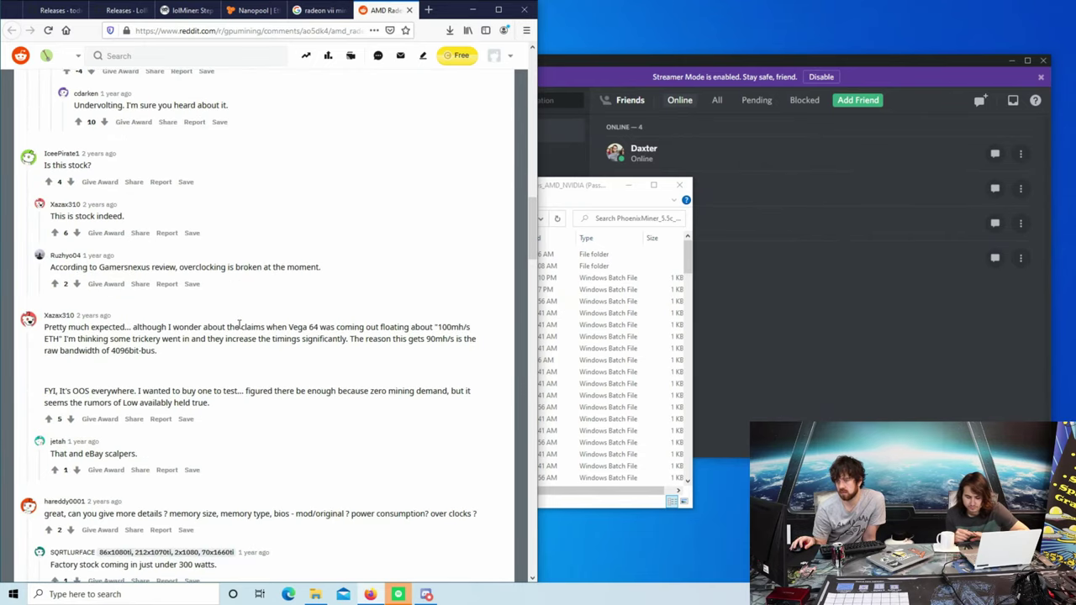
pyautogui.scroll(-2, 269, 312)
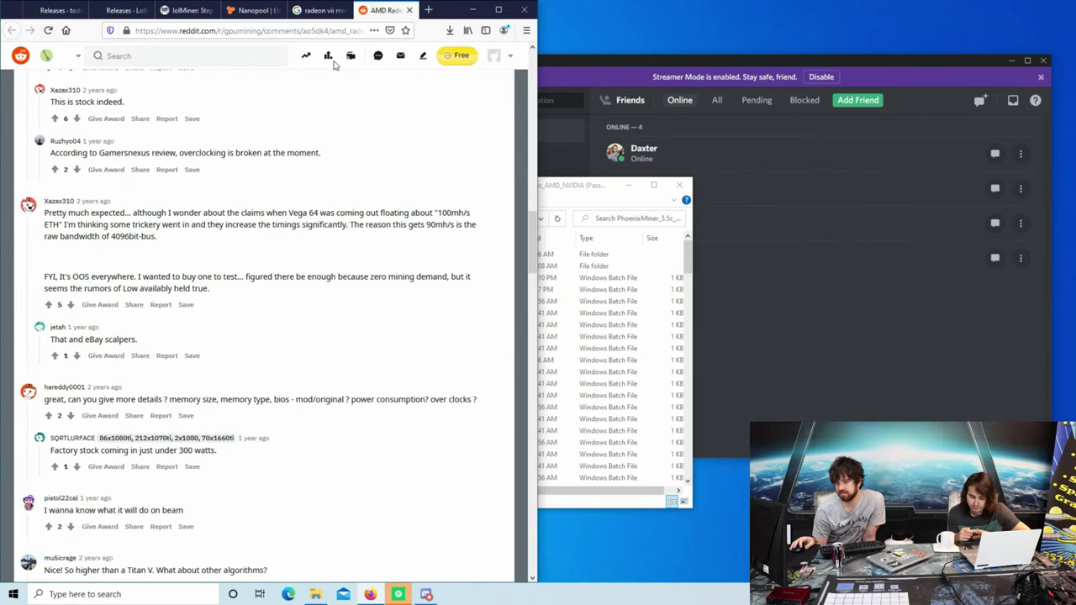
pyautogui.middleClick(373, 9)
# - Open the 3dwarrior ~100MH/s article showing 950 mV, 1750 MHz core, 1100 MHz memory
pyautogui.scroll(-3, 286, 277)
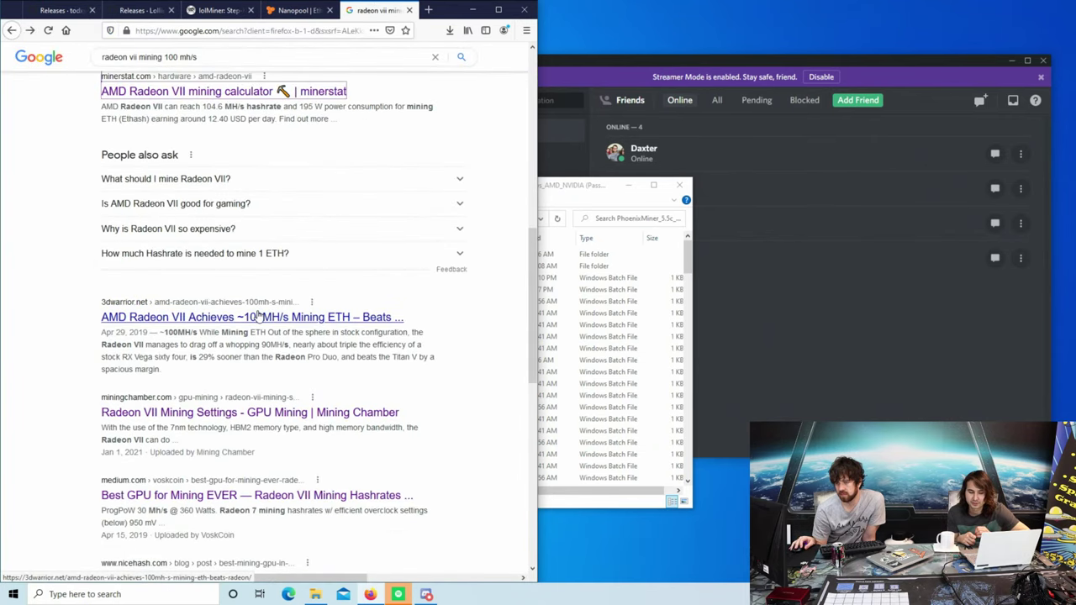
pyautogui.middleClick(258, 317)
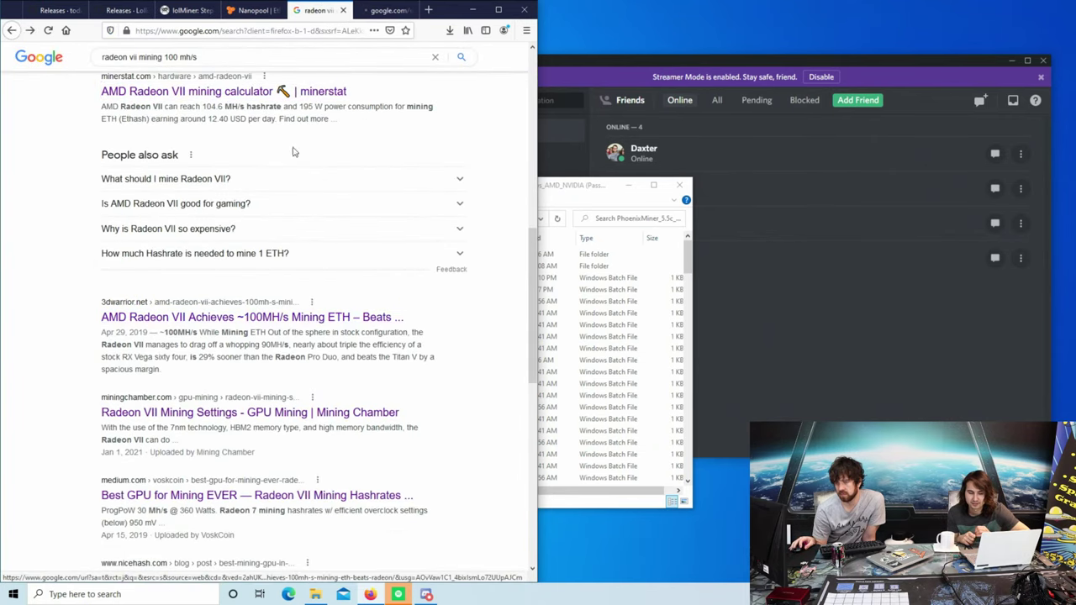
pyautogui.click(391, 12)
pyautogui.scroll(-8, 387, 173)
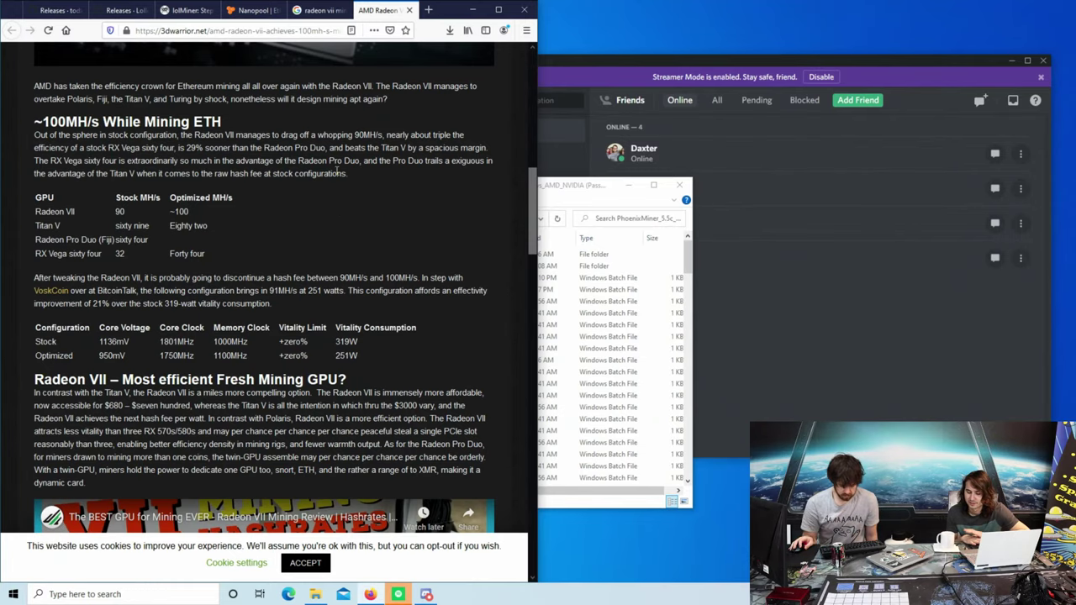
# - In a new tab, search Google for 'does hash rate go down over time'
pyautogui.hotkey('ctrl', 't')
pyautogui.write('doe')
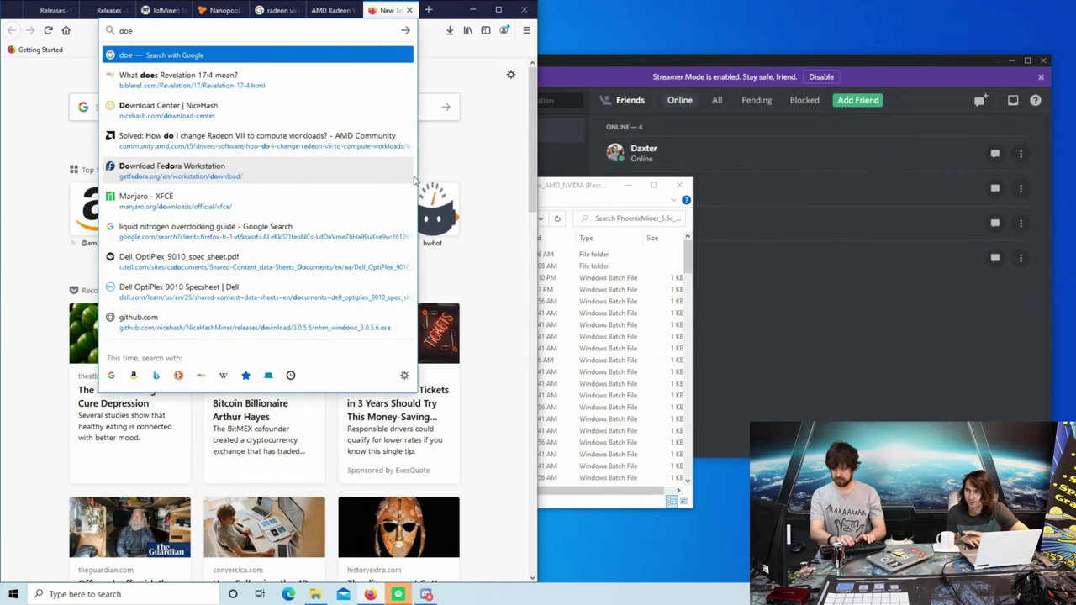
pyautogui.write('s hash rate go dow')
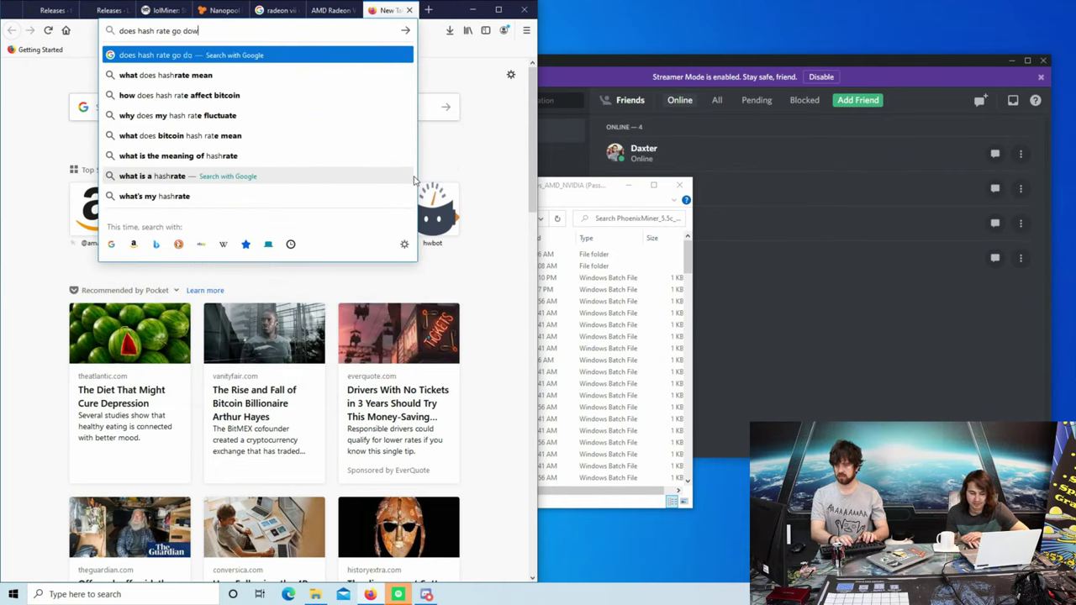
pyautogui.write('n over')
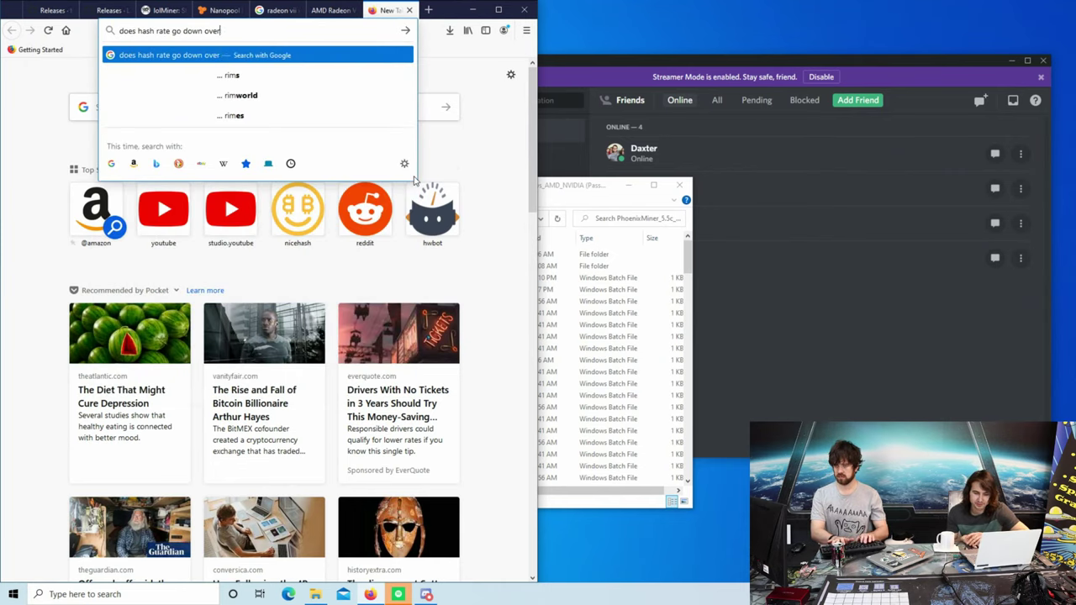
pyautogui.write(' time')
pyautogui.press('Return')
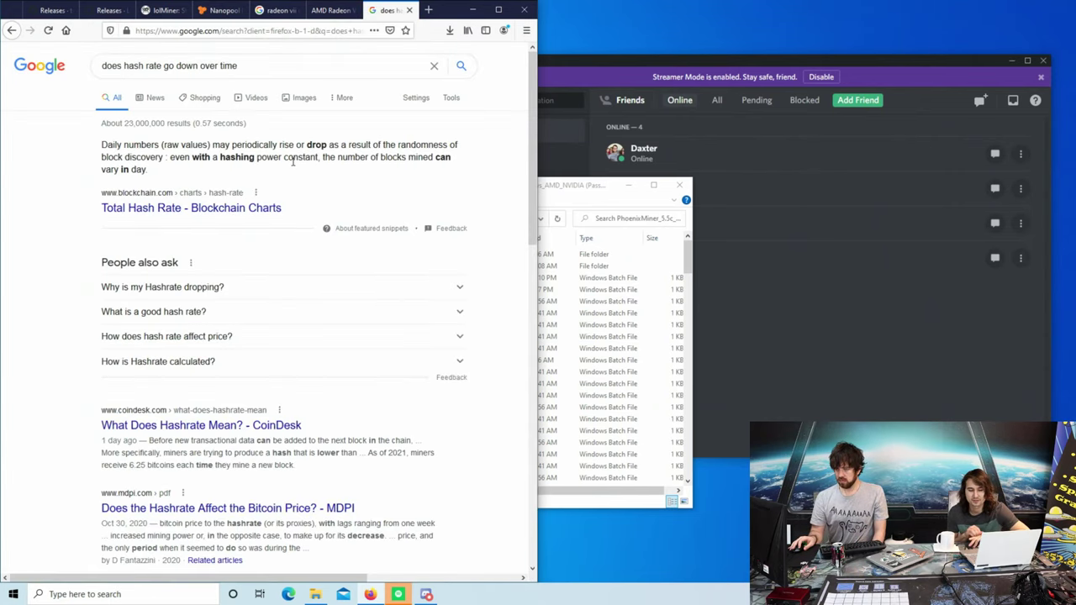
pyautogui.scroll(-5, 255, 154)
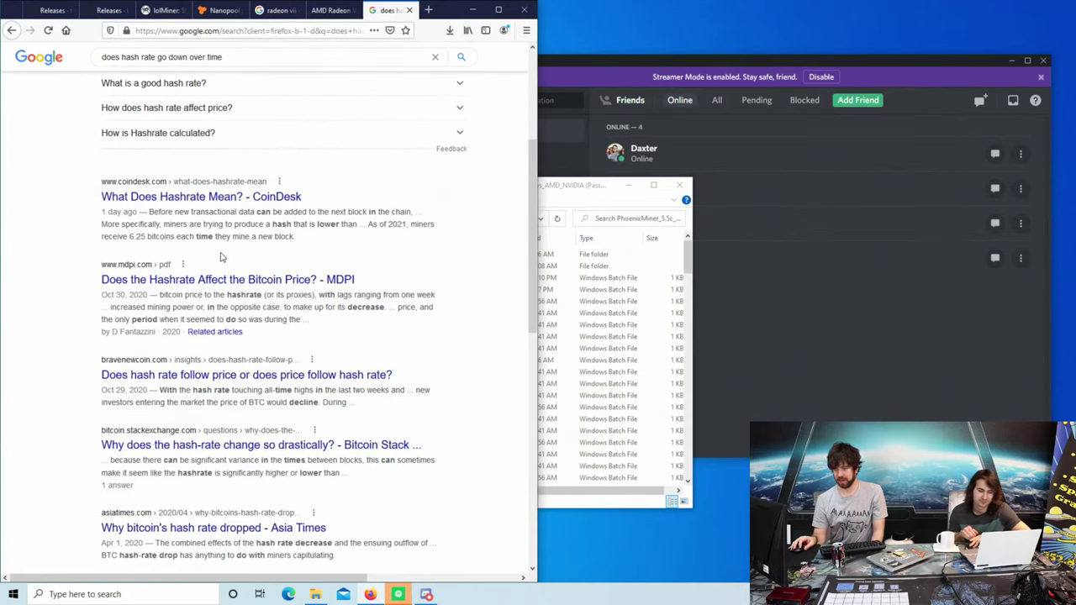
# - Open CoinDesk's 'What Does Hashrate Mean?' article and read through it
pyautogui.click(194, 195)
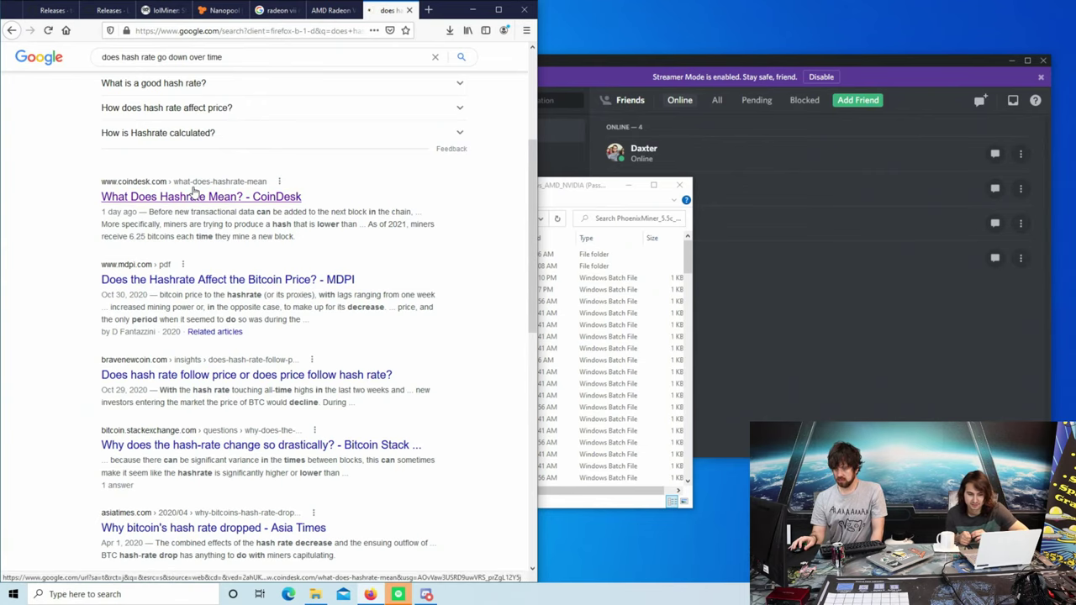
pyautogui.scroll(-5, 210, 210)
pyautogui.scroll(-3, 217, 218)
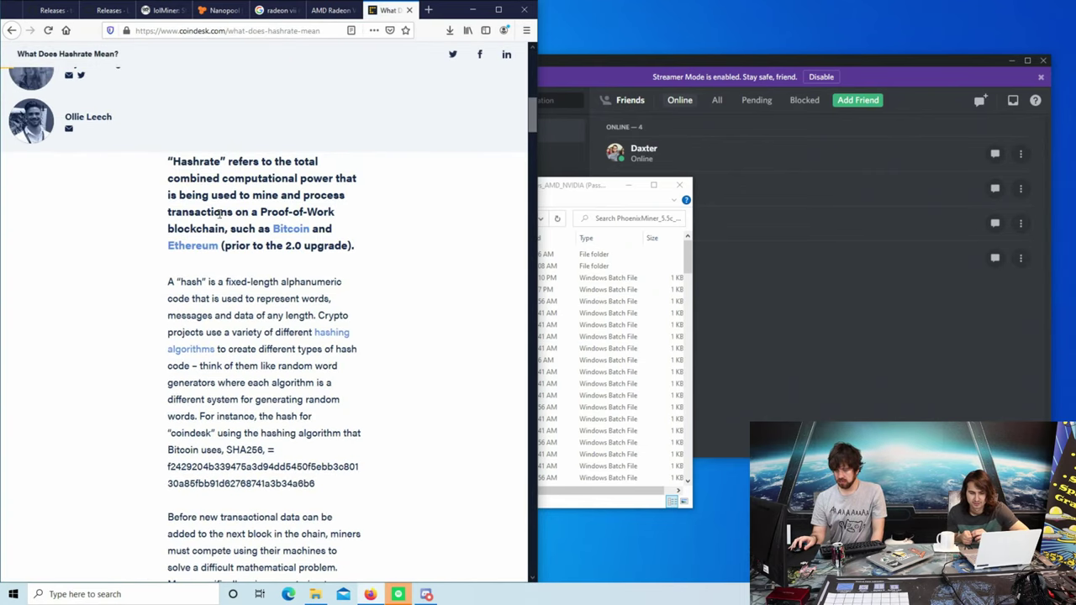
pyautogui.scroll(-3, 178, 286)
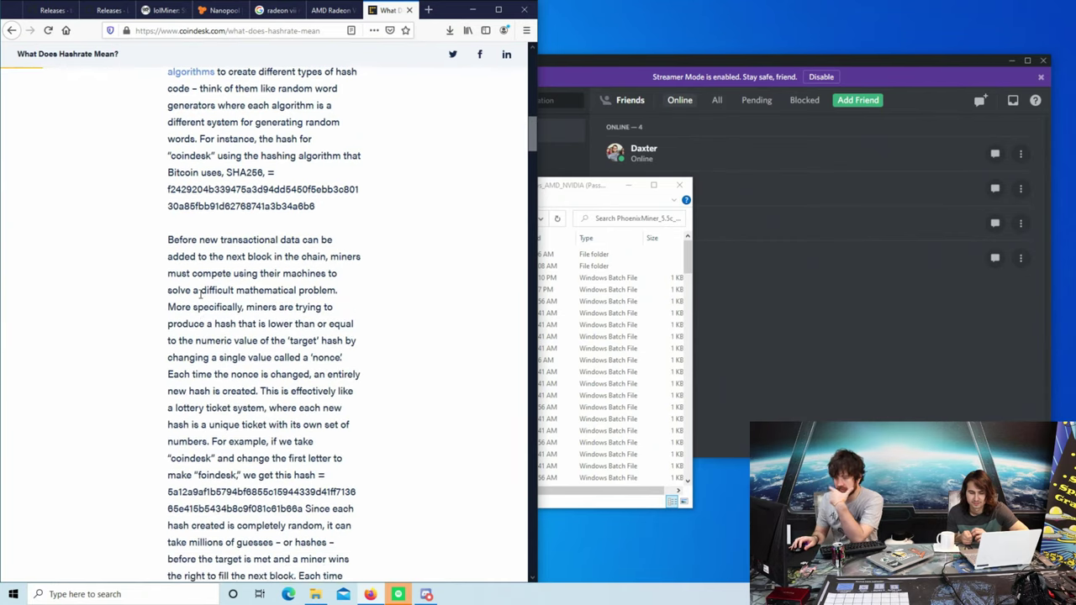
pyautogui.scroll(-1, 202, 307)
pyautogui.scroll(-9, 237, 293)
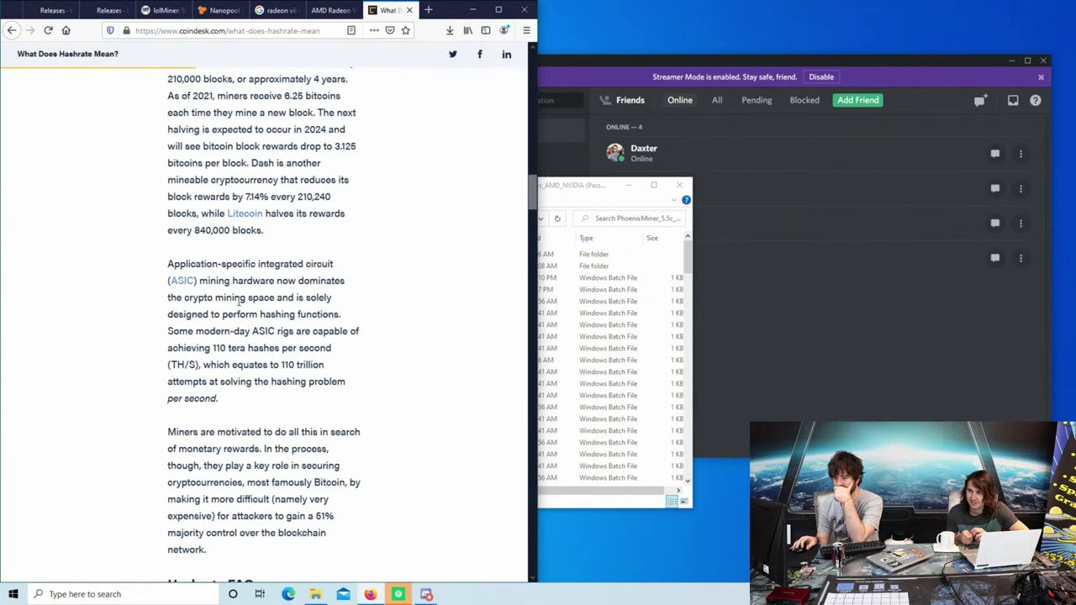
pyautogui.scroll(-3, 239, 297)
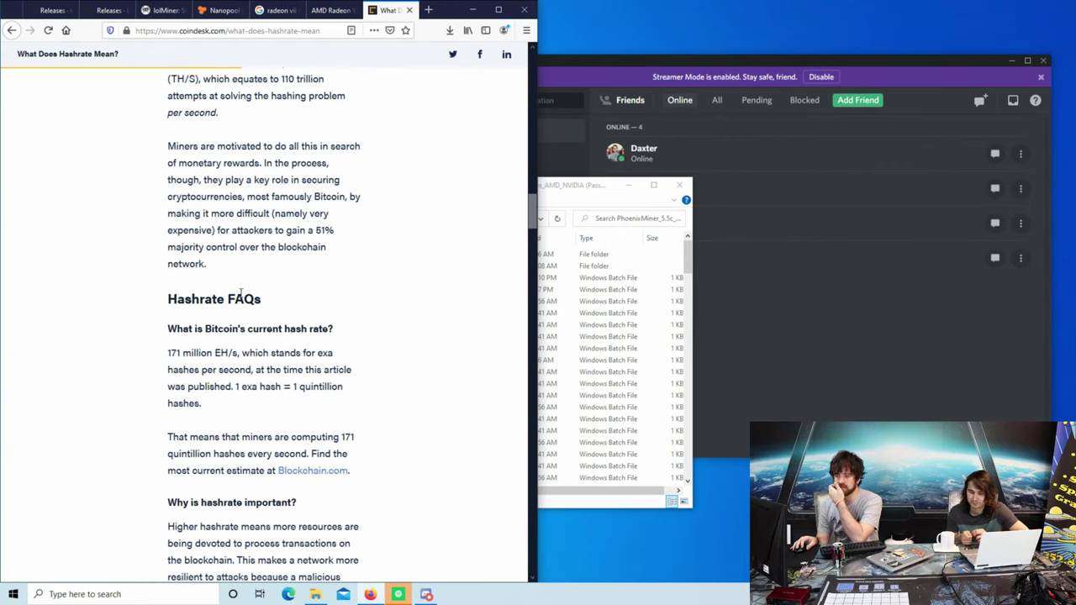
pyautogui.scroll(-3, 241, 292)
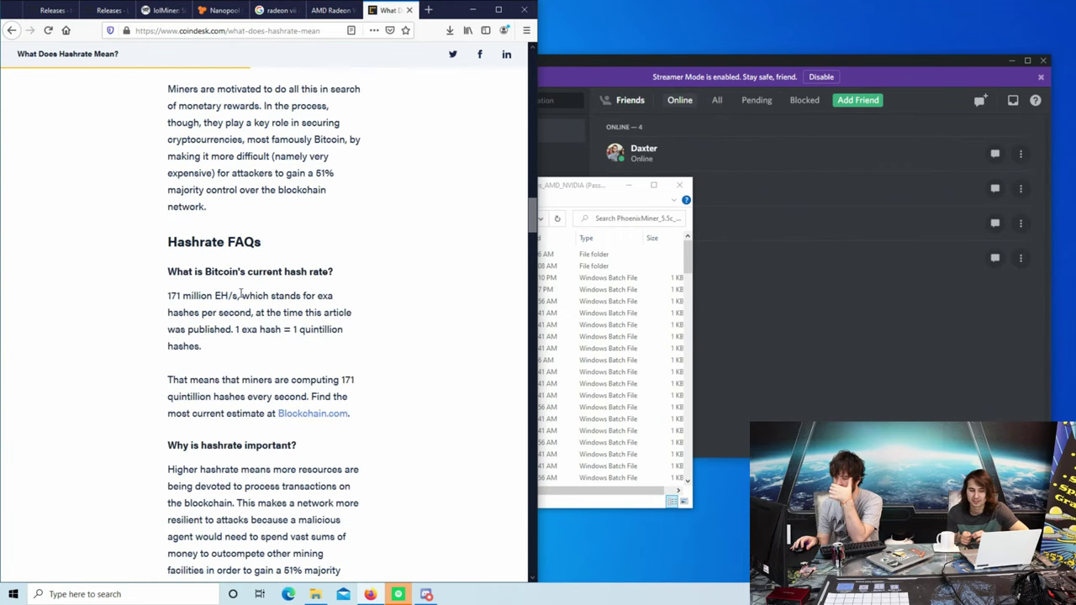
pyautogui.scroll(-8, 241, 292)
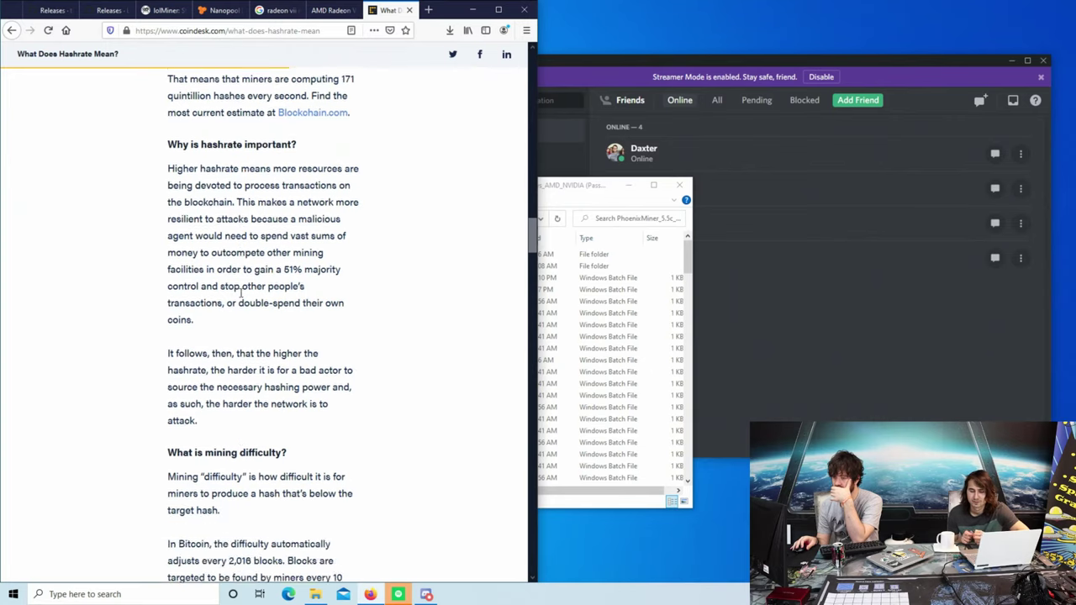
pyautogui.scroll(-2, 240, 291)
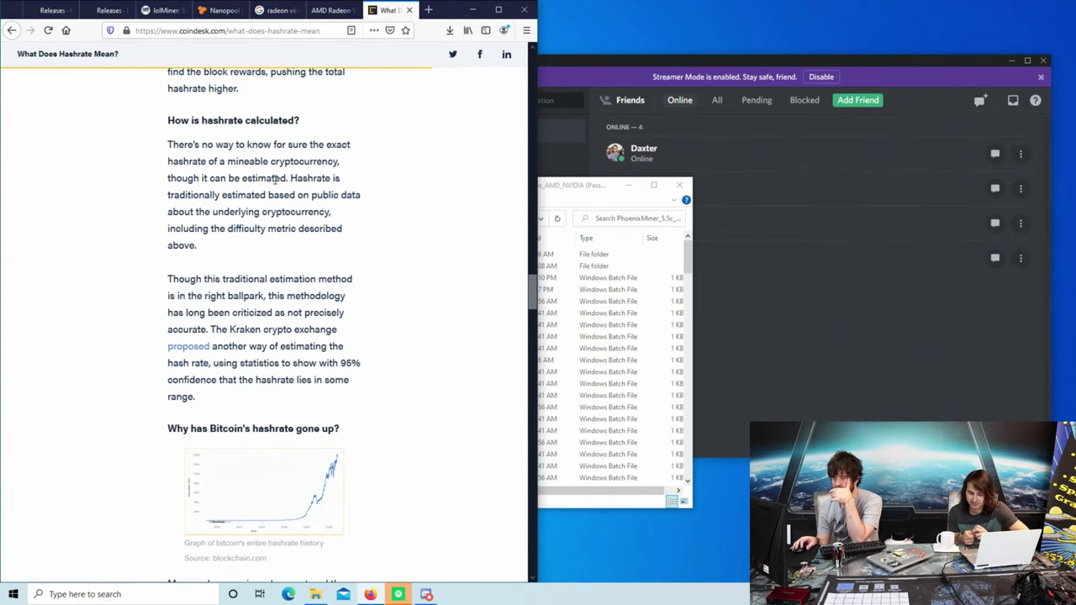
pyautogui.scroll(-6, 275, 179)
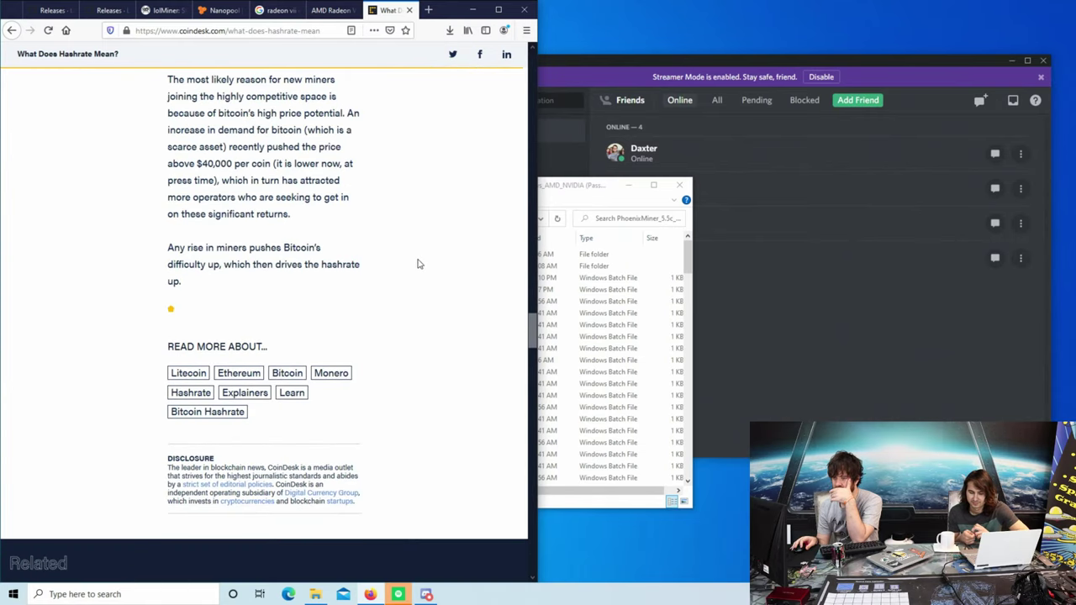
# - Go back to the Google results, then return to the 3dwarrior Radeon VII mining article
pyautogui.hotkey('alt', 'Left')
pyautogui.scroll(-1, 379, 253)
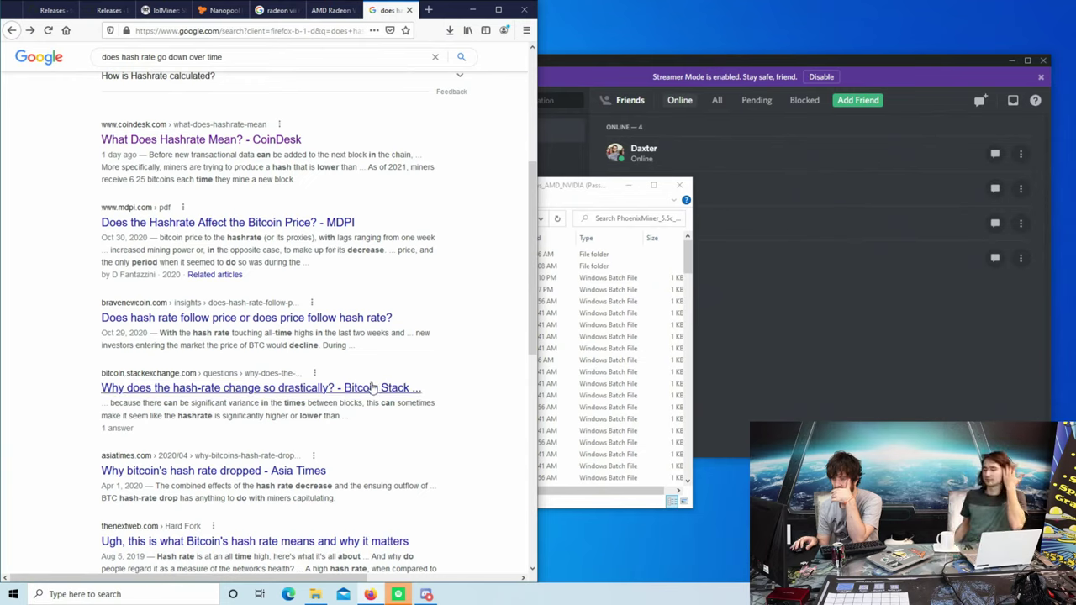
pyautogui.scroll(-5, 373, 388)
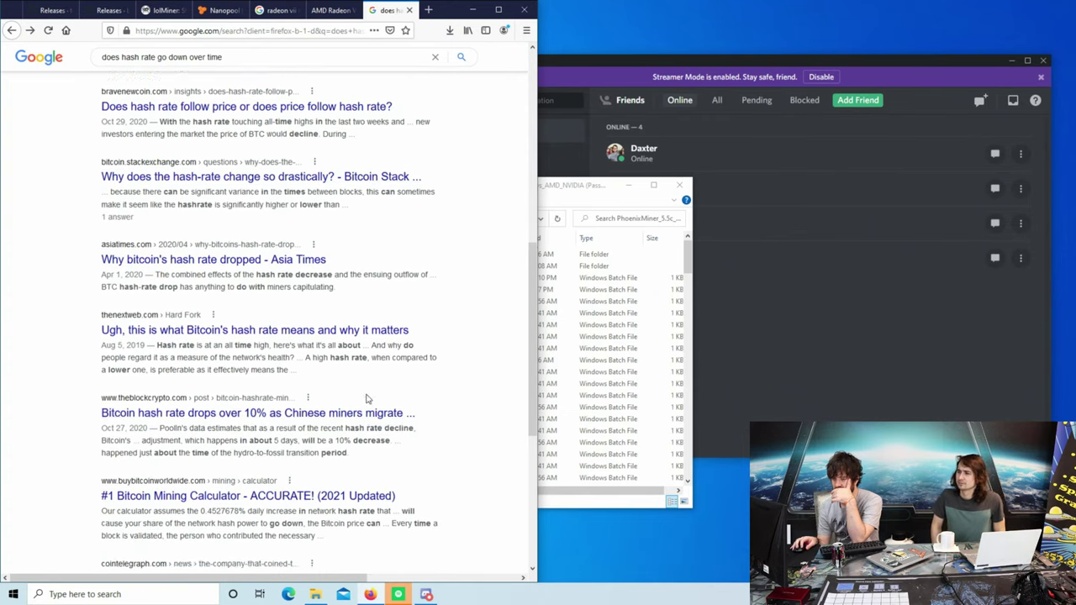
pyautogui.click(372, 10)
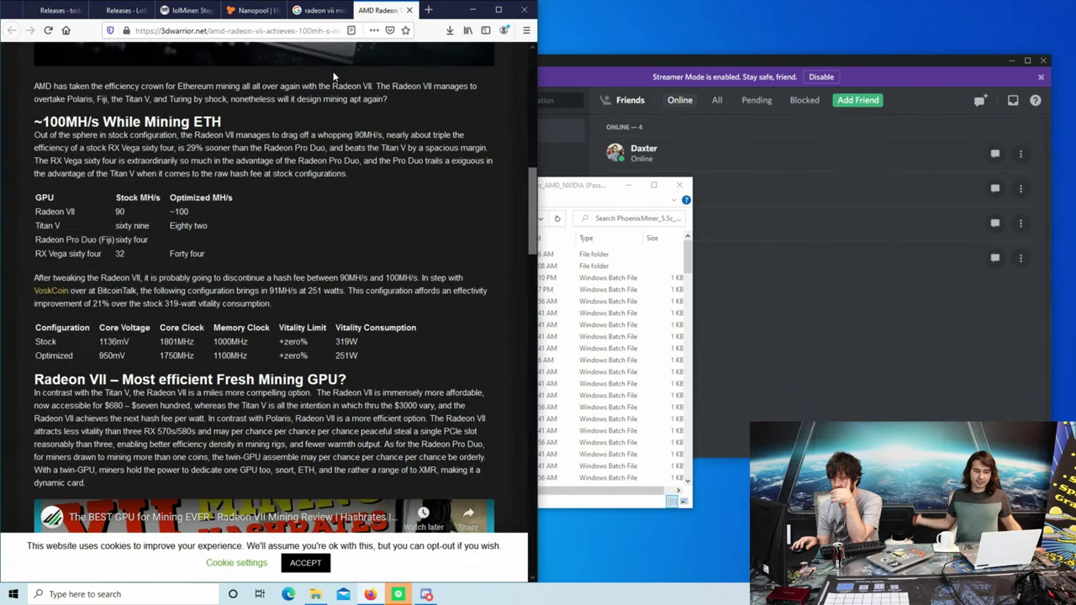
pyautogui.scroll(-3, 264, 295)
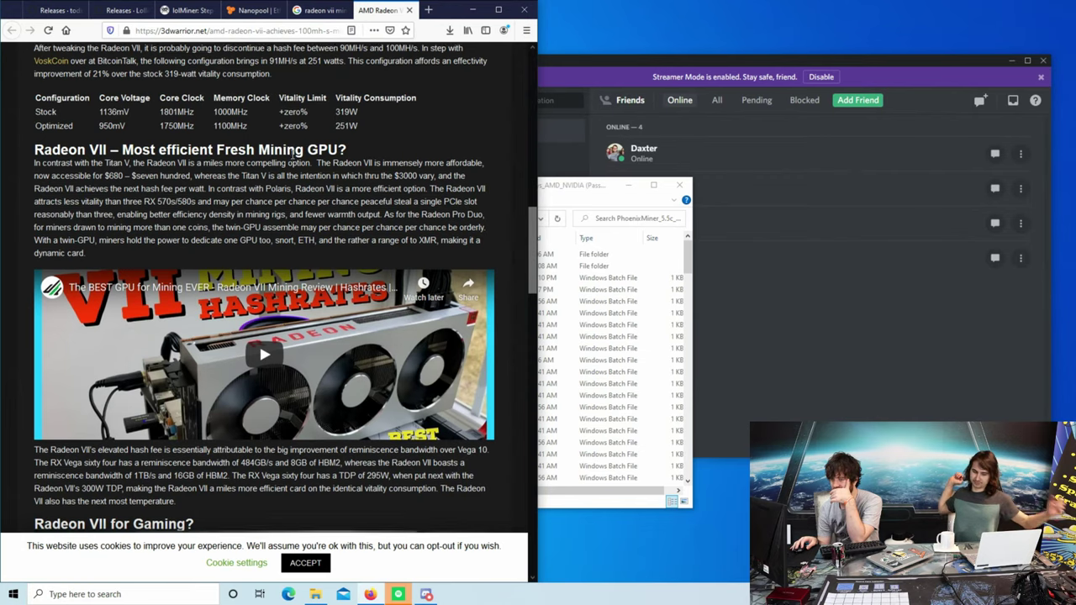
# - Leave the 3dwarrior article and open NiceHash's 'Best mining GPU in 2021' post from the search results
pyautogui.scroll(-6, 259, 342)
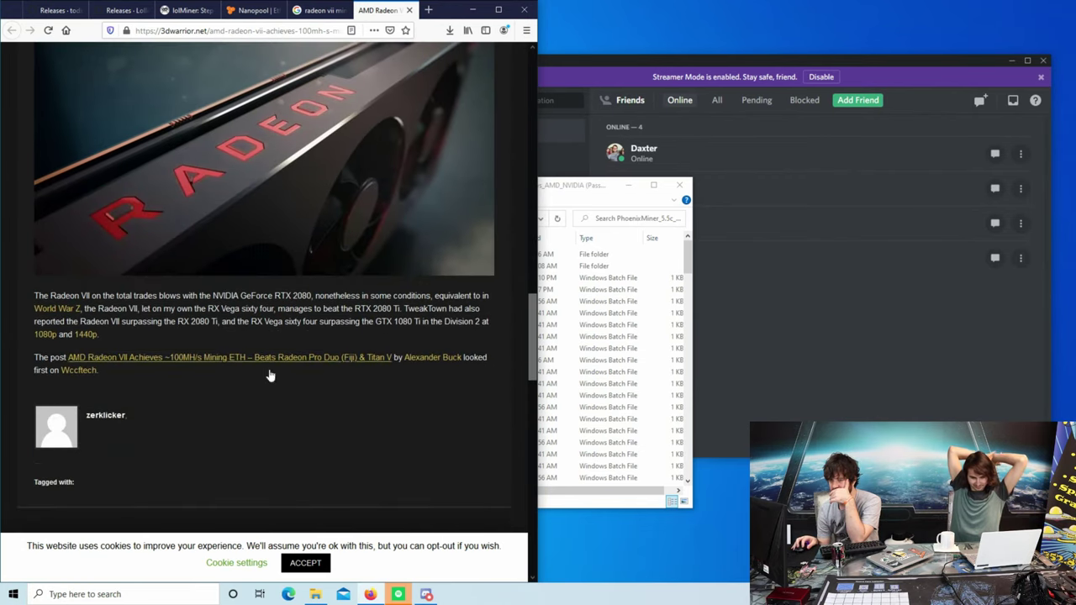
pyautogui.scroll(4, 308, 315)
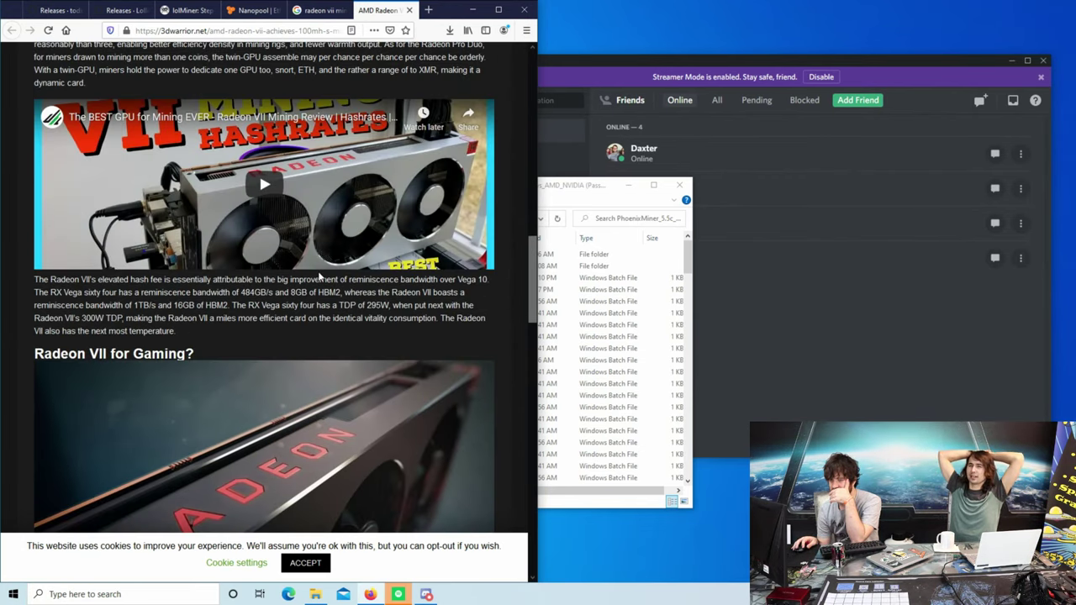
pyautogui.click(299, 10)
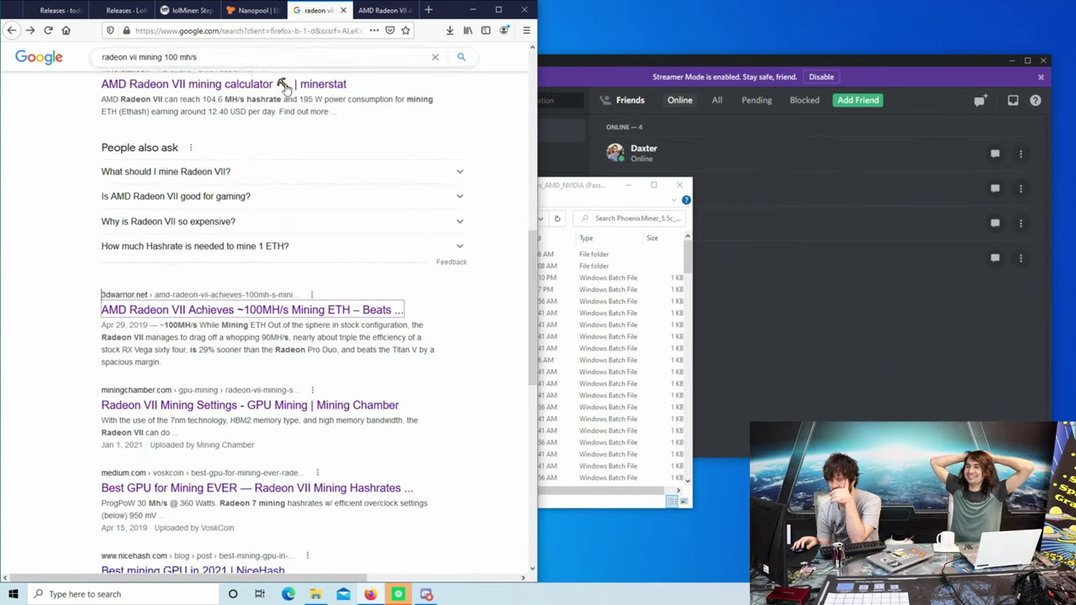
pyautogui.scroll(-3, 289, 231)
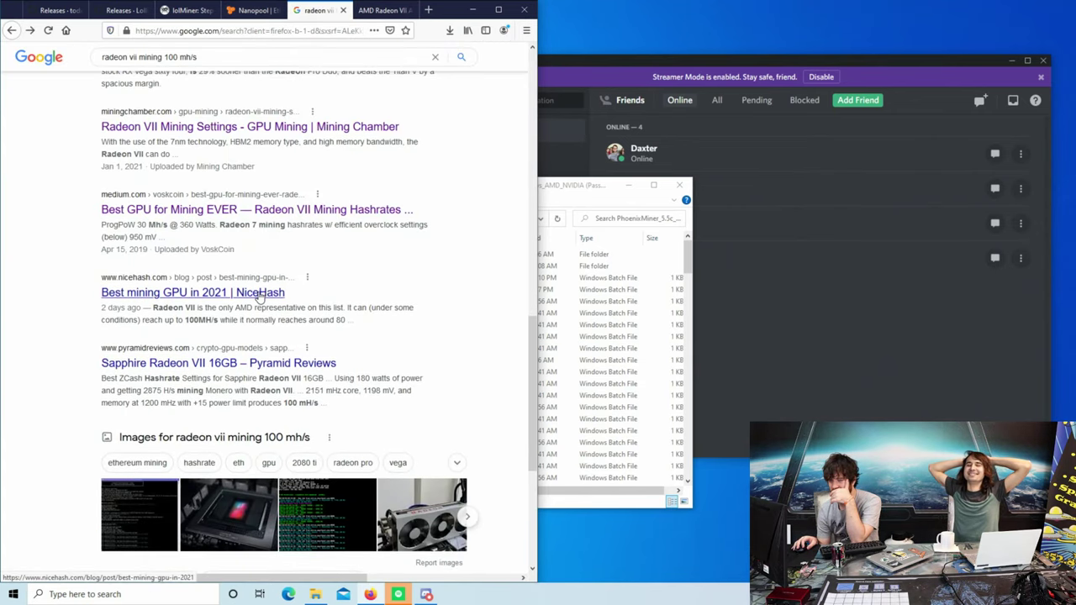
pyautogui.click(259, 294)
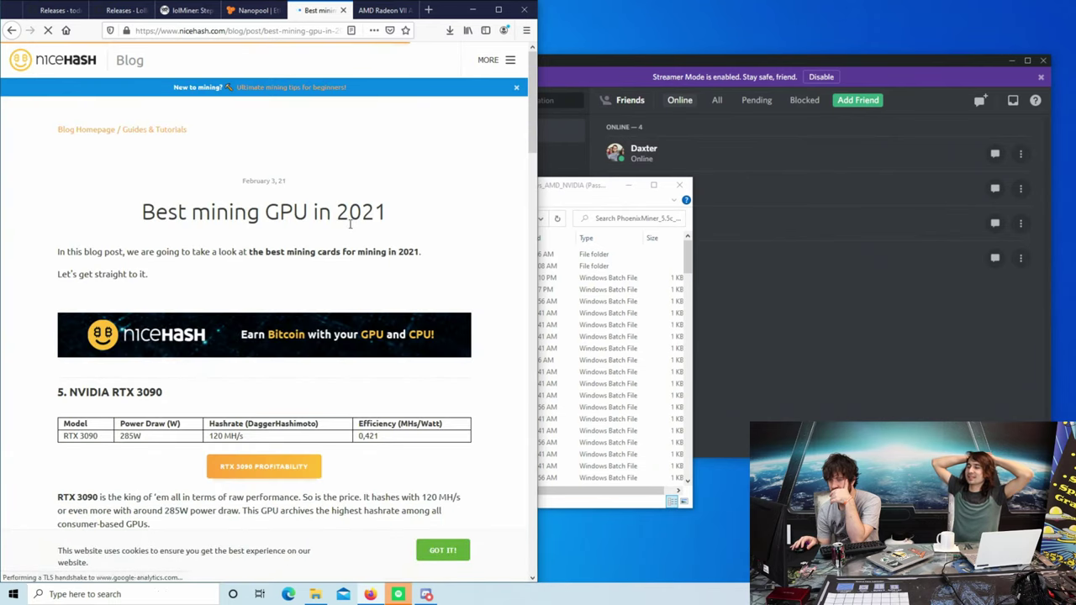
# - Read the post's Radeon VII entry (80 MH/s at 190W, up to 100MH/s) through to the RTX 3080
pyautogui.scroll(-3, 276, 263)
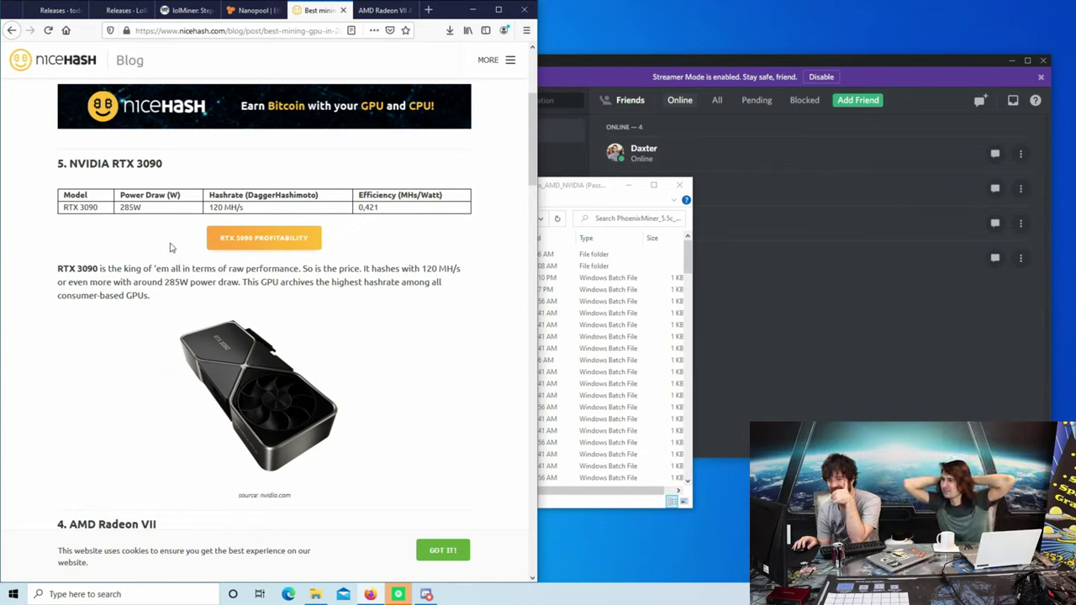
pyautogui.scroll(-3, 147, 244)
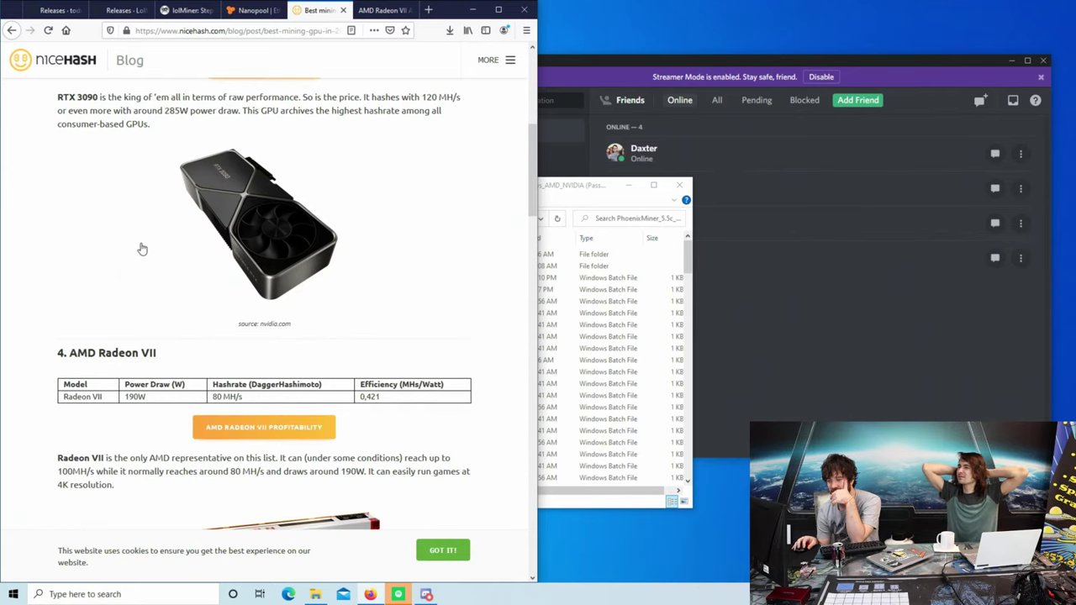
pyautogui.scroll(-2, 112, 305)
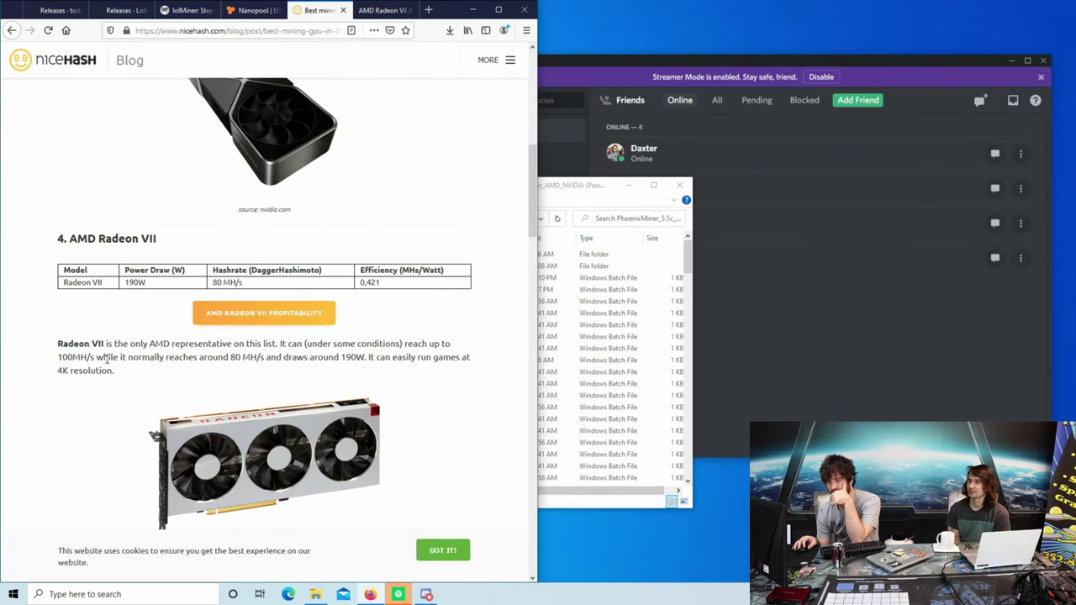
pyautogui.moveTo(107, 344); pyautogui.dragTo(479, 334)
pyautogui.click(454, 349)
pyautogui.scroll(-3, 435, 362)
pyautogui.scroll(-20, 429, 366)
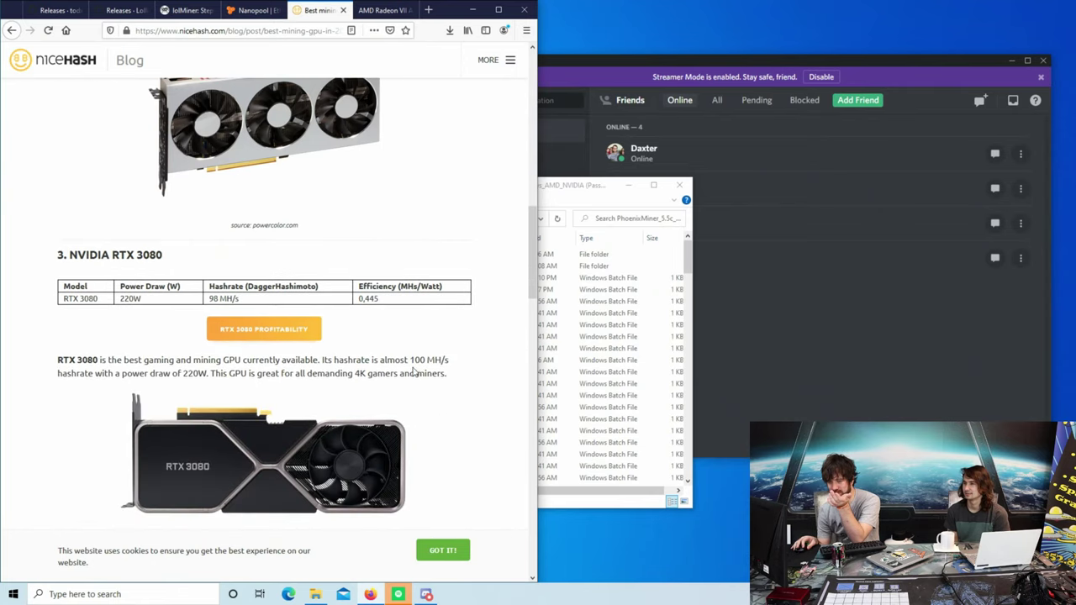
# - Append 'linux' to the query and open the Medium over-100Mhs Simple Mining OS guide
pyautogui.hotkey('alt', 'Left')
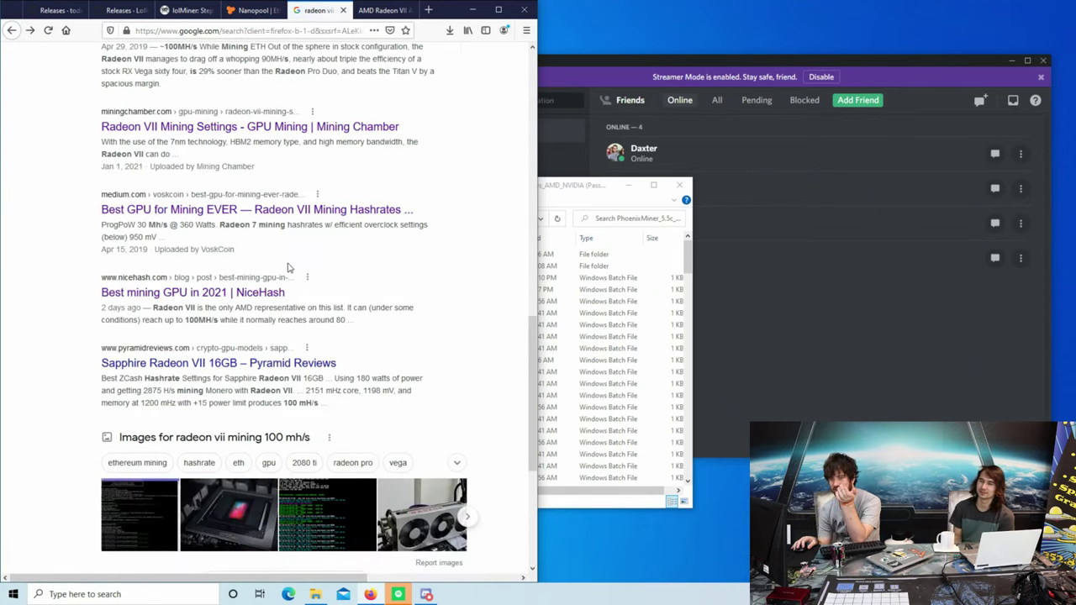
pyautogui.scroll(10, 22, 311)
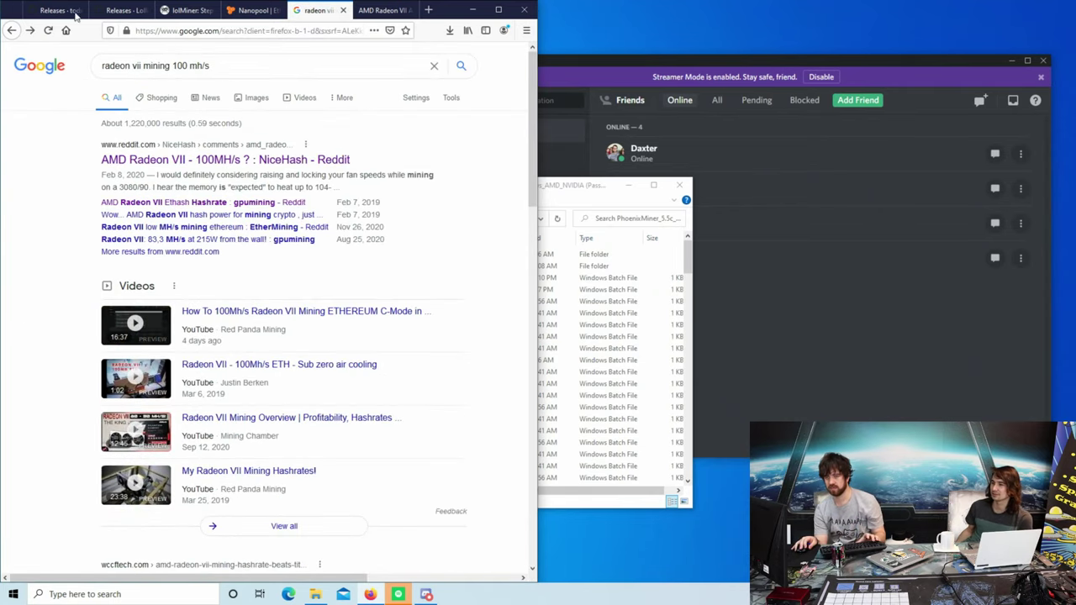
pyautogui.click(255, 74)
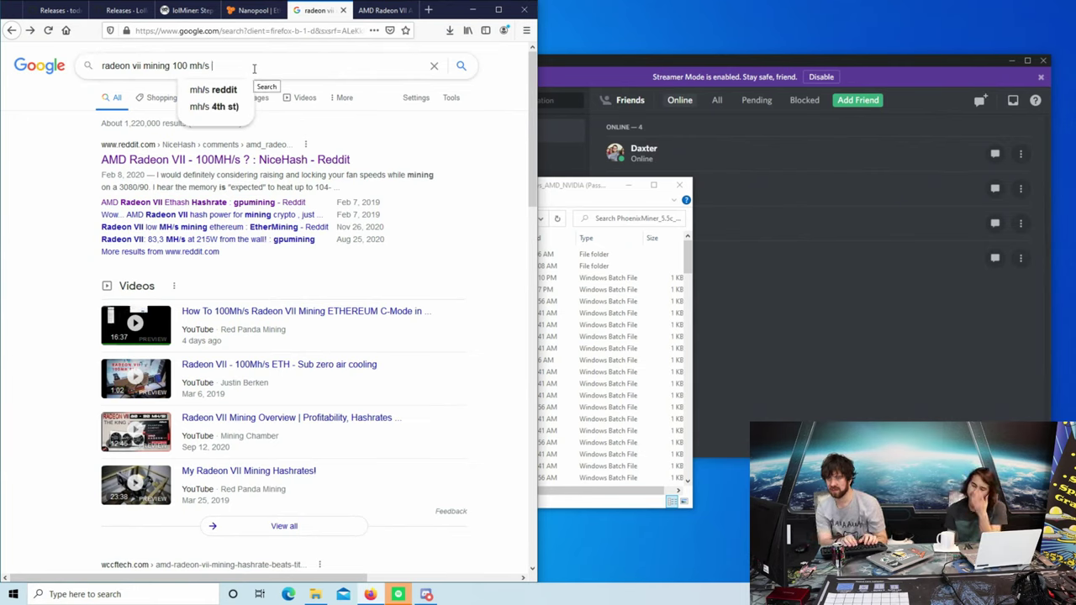
pyautogui.write('linux')
pyautogui.press('Return')
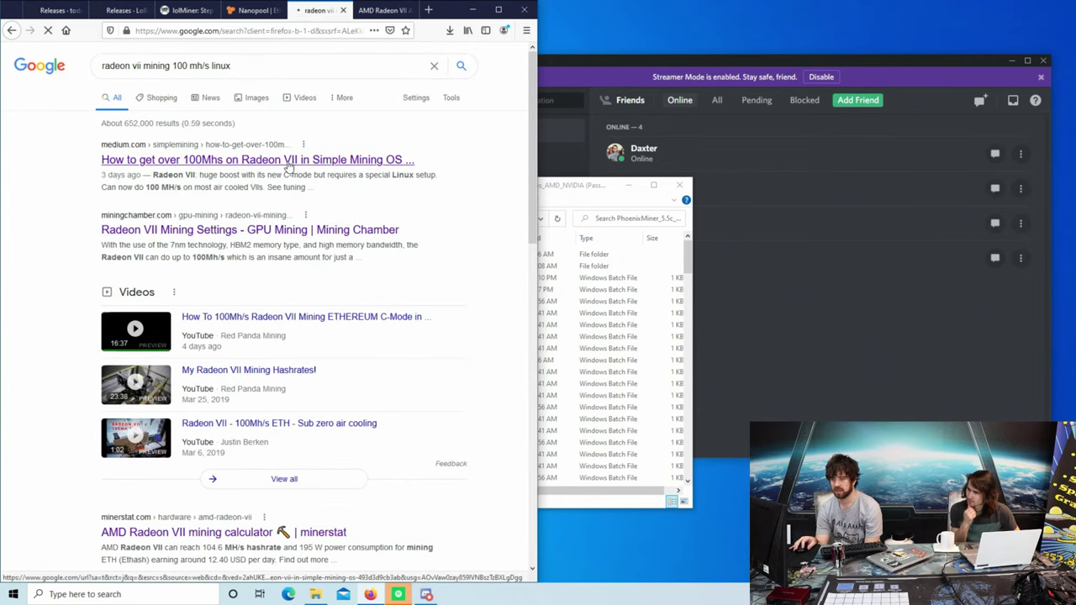
pyautogui.click(288, 163)
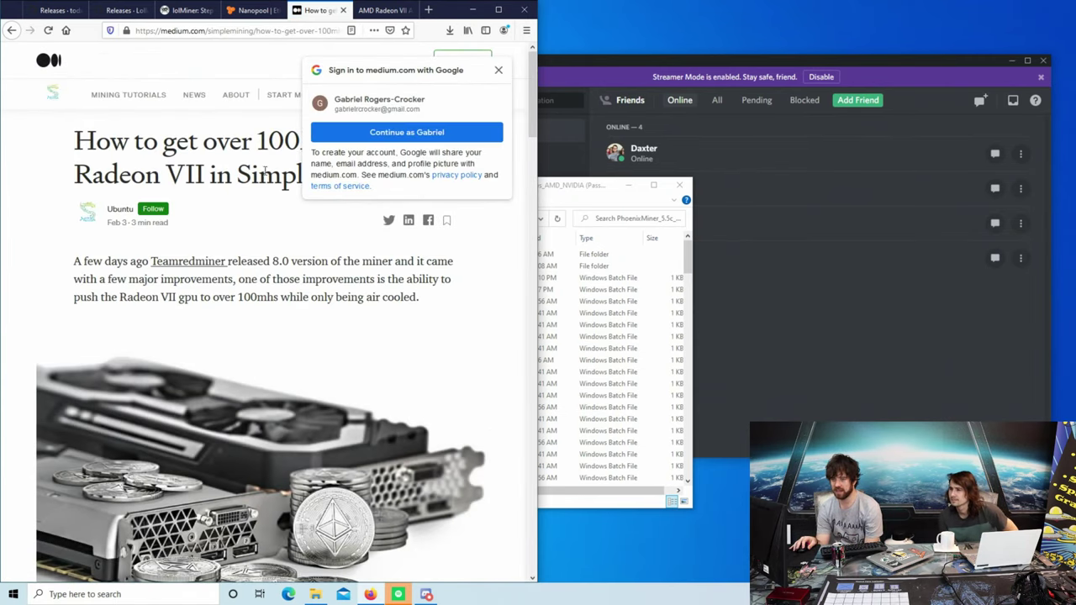
# - Dismiss the Google sign-in prompt and read the guide's beast mode, C-mode and new OS passages
pyautogui.click(499, 69)
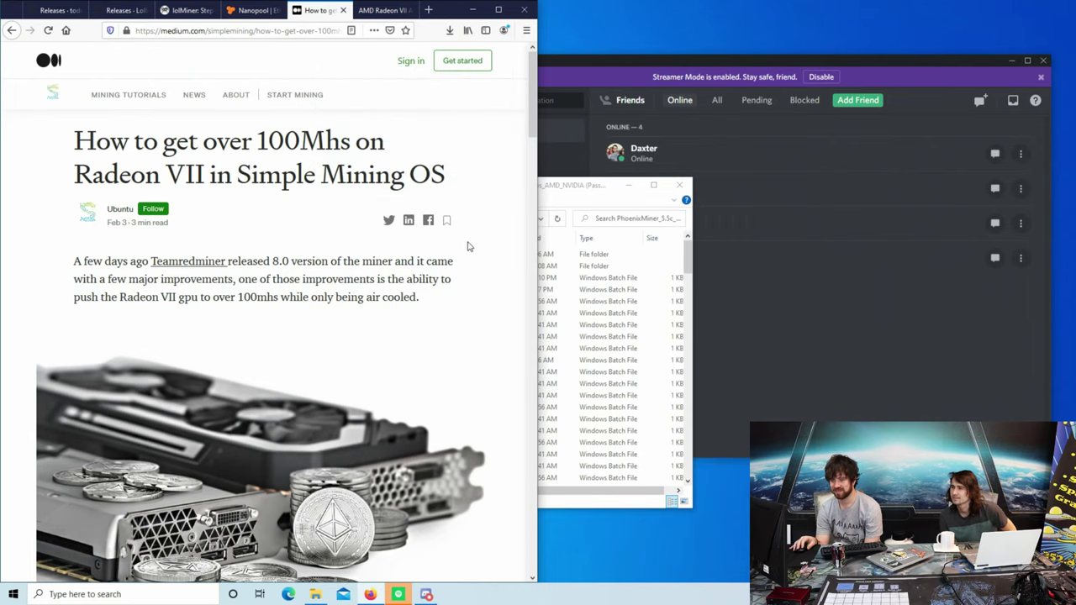
pyautogui.scroll(-2, 465, 245)
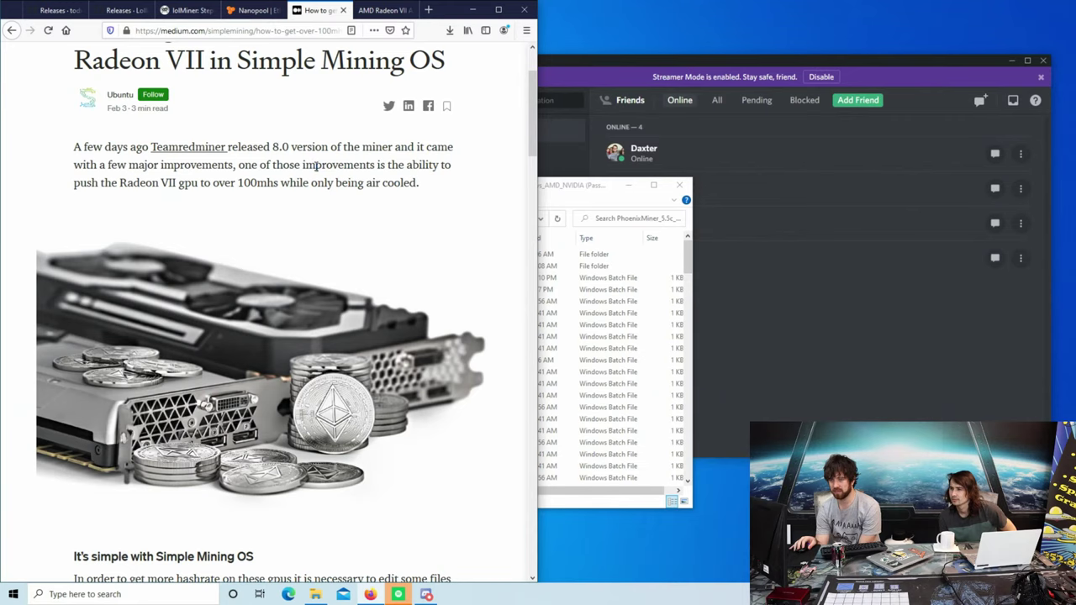
pyautogui.scroll(-1, 322, 180)
pyautogui.scroll(-2, 323, 182)
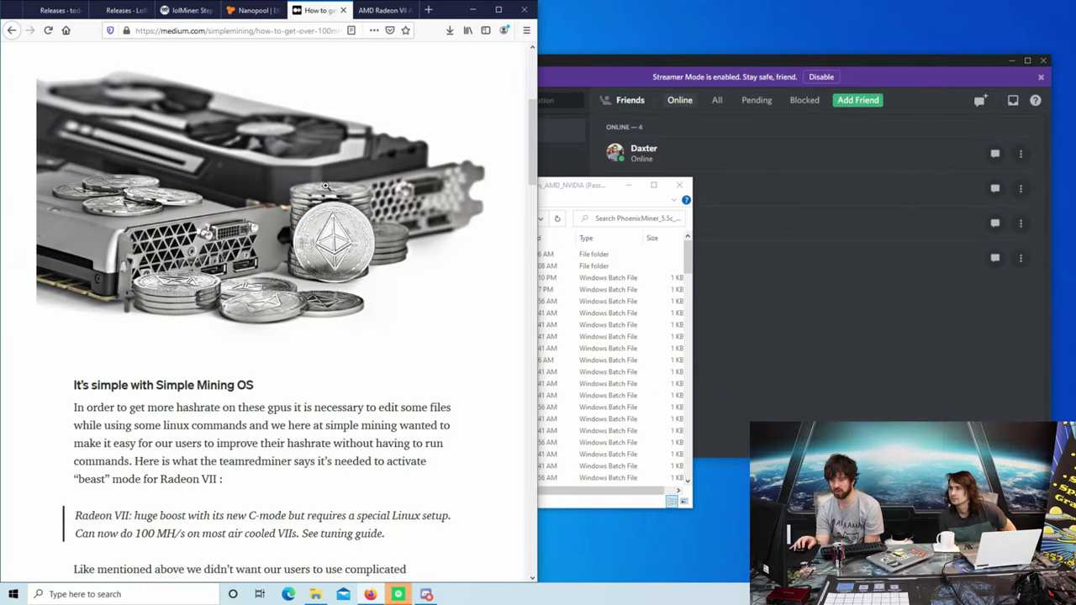
pyautogui.scroll(-3, 320, 192)
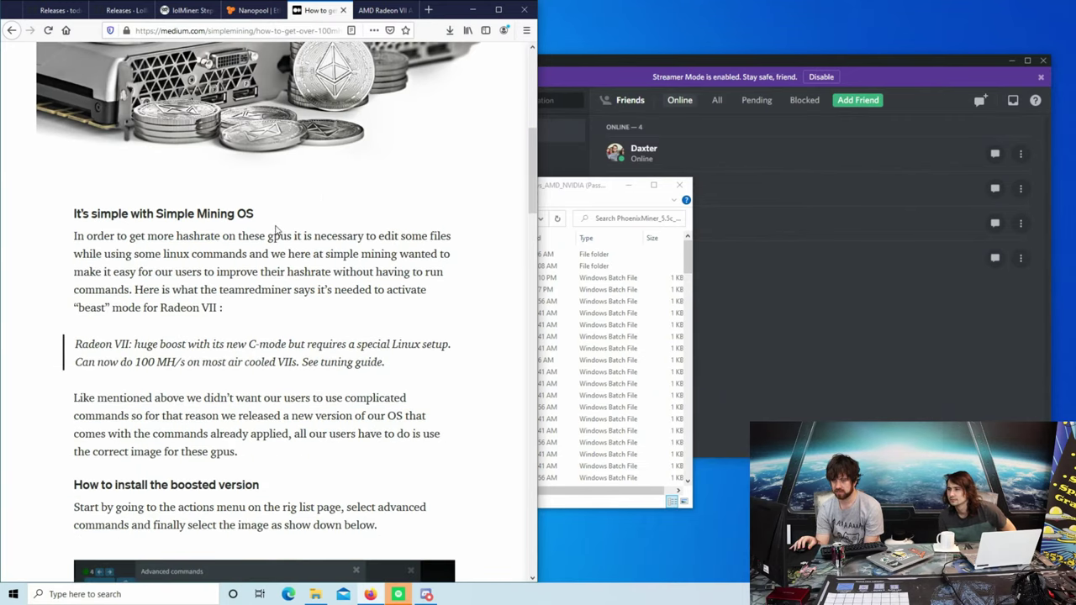
pyautogui.moveTo(270, 236); pyautogui.dragTo(236, 254)
pyautogui.click(258, 318)
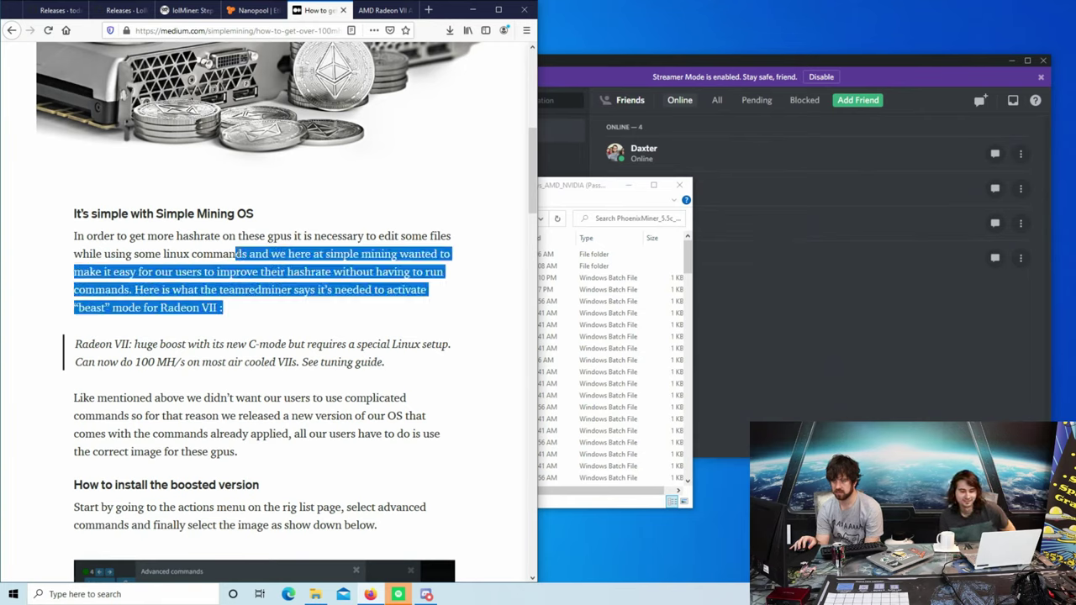
pyautogui.click(235, 268)
pyautogui.scroll(-2, 241, 269)
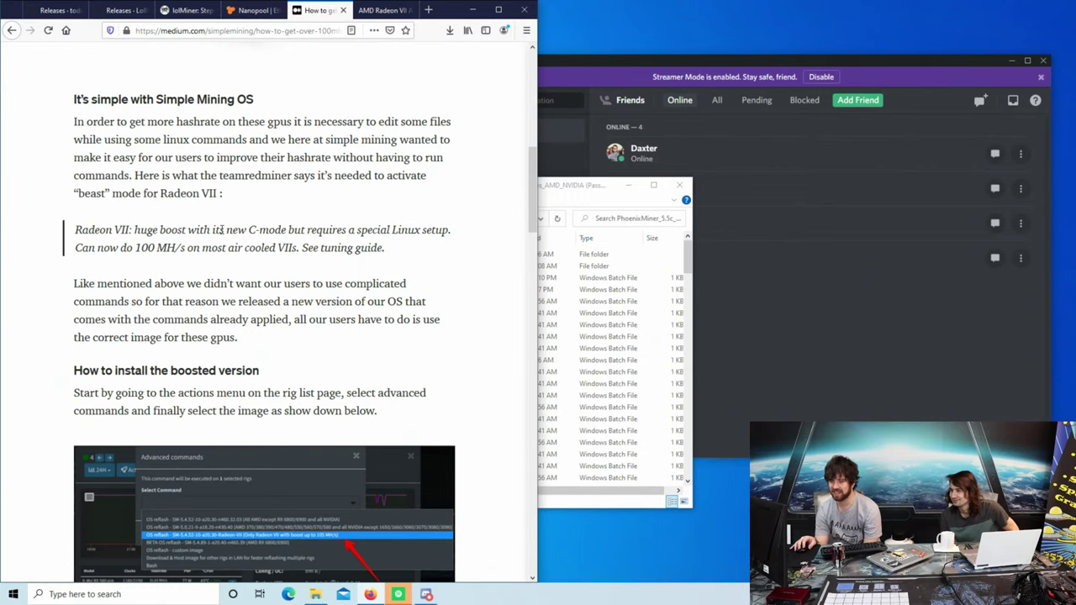
pyautogui.moveTo(248, 227); pyautogui.dragTo(415, 247)
pyautogui.click(416, 248)
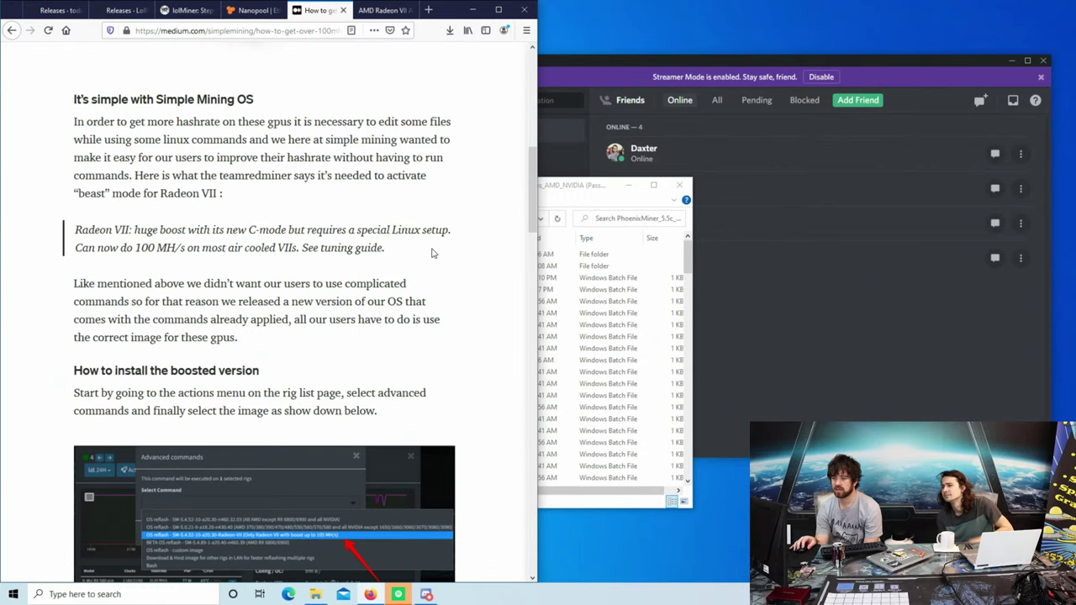
pyautogui.scroll(-3, 362, 237)
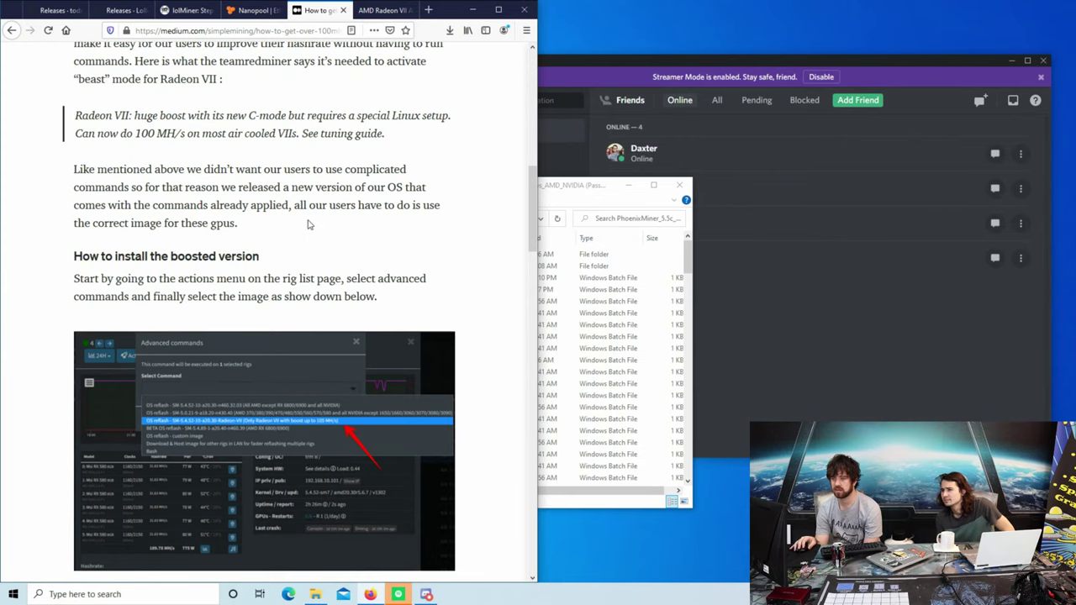
pyautogui.moveTo(296, 225); pyautogui.dragTo(355, 186)
pyautogui.click(355, 187)
pyautogui.scroll(-3, 357, 193)
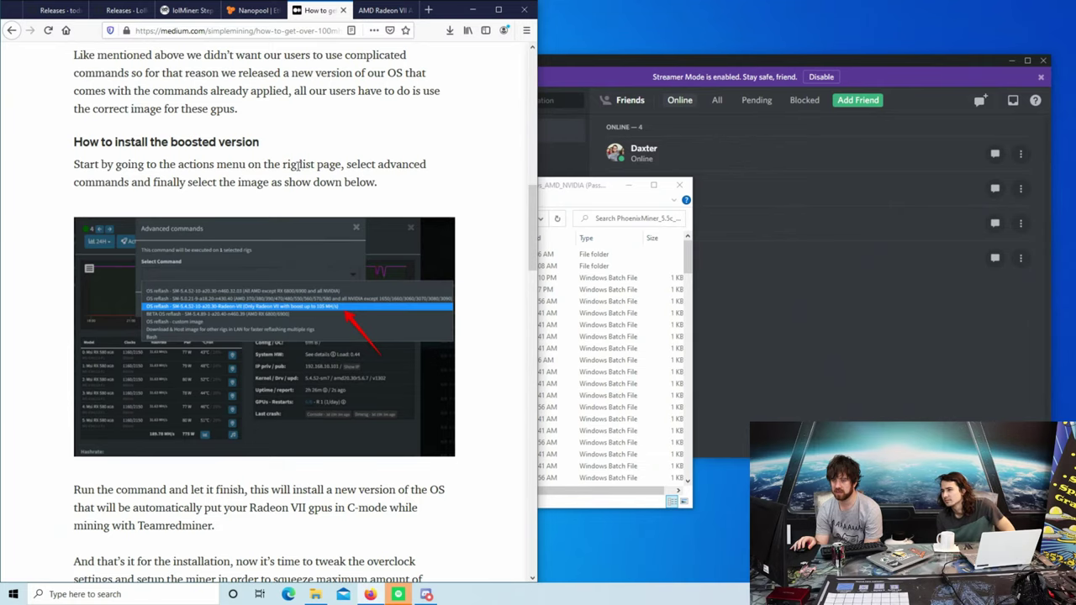
pyautogui.scroll(-3, 298, 166)
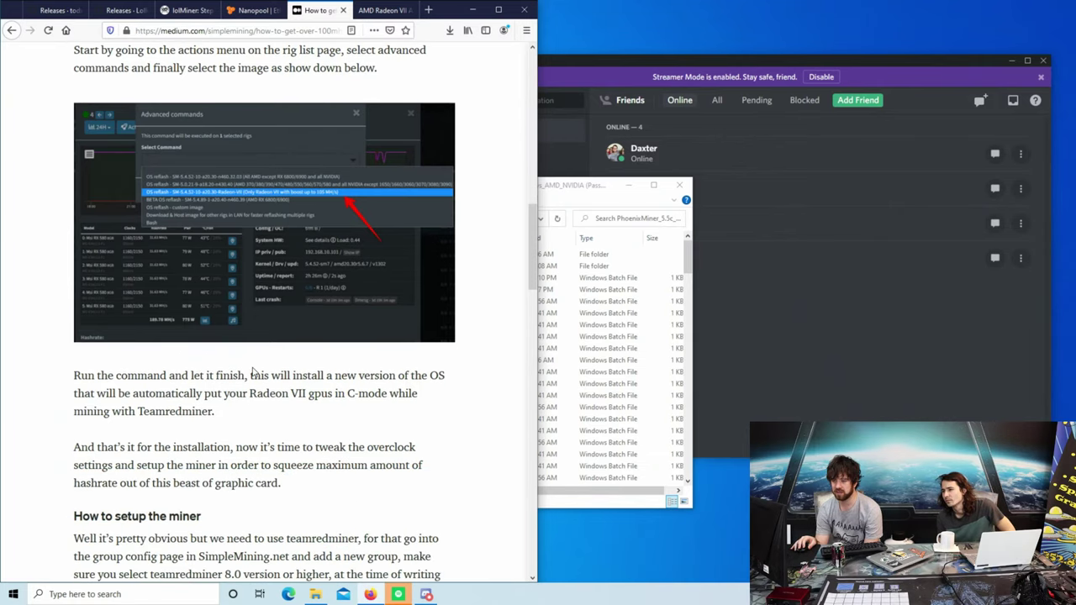
pyautogui.moveTo(250, 375); pyautogui.dragTo(253, 411)
pyautogui.click(252, 411)
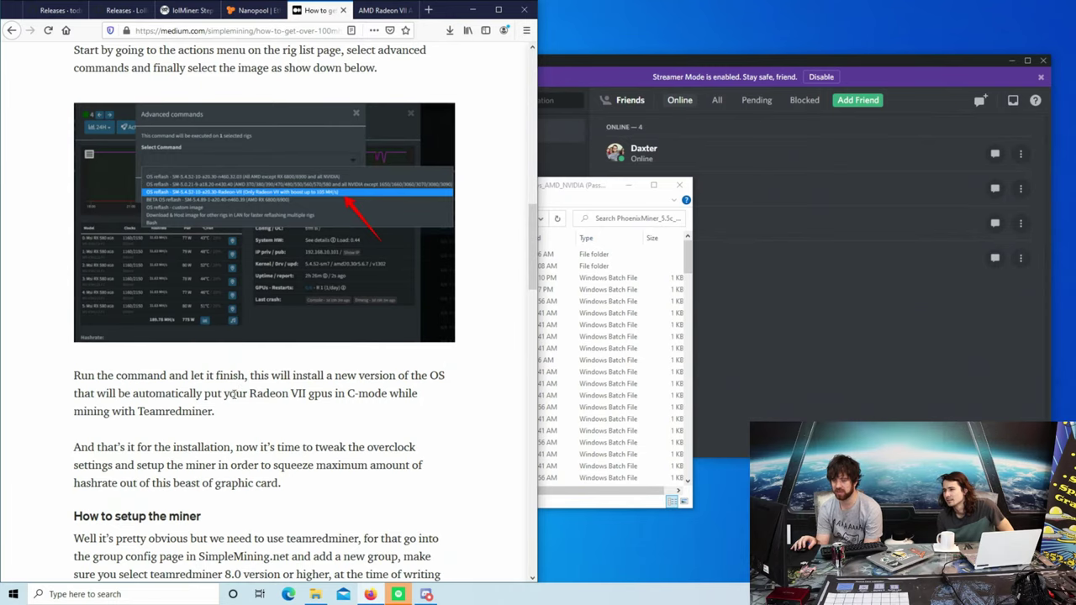
# - Scroll further down the Medium guide to the amdmemorytweak commands for Hynix memory
pyautogui.scroll(-1, 234, 394)
pyautogui.scroll(-2, 234, 394)
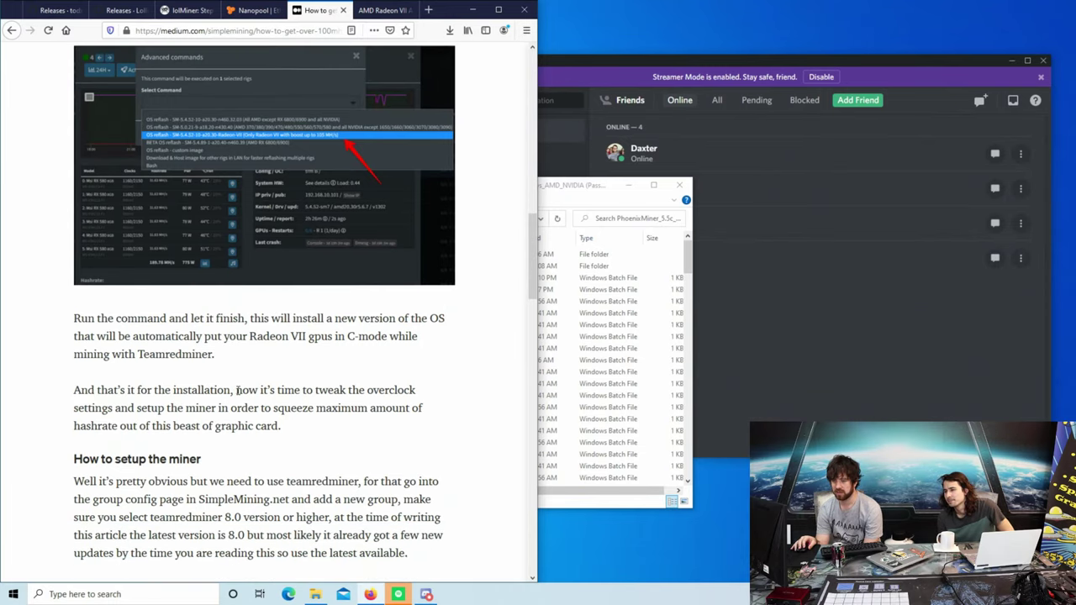
pyautogui.scroll(-4, 237, 390)
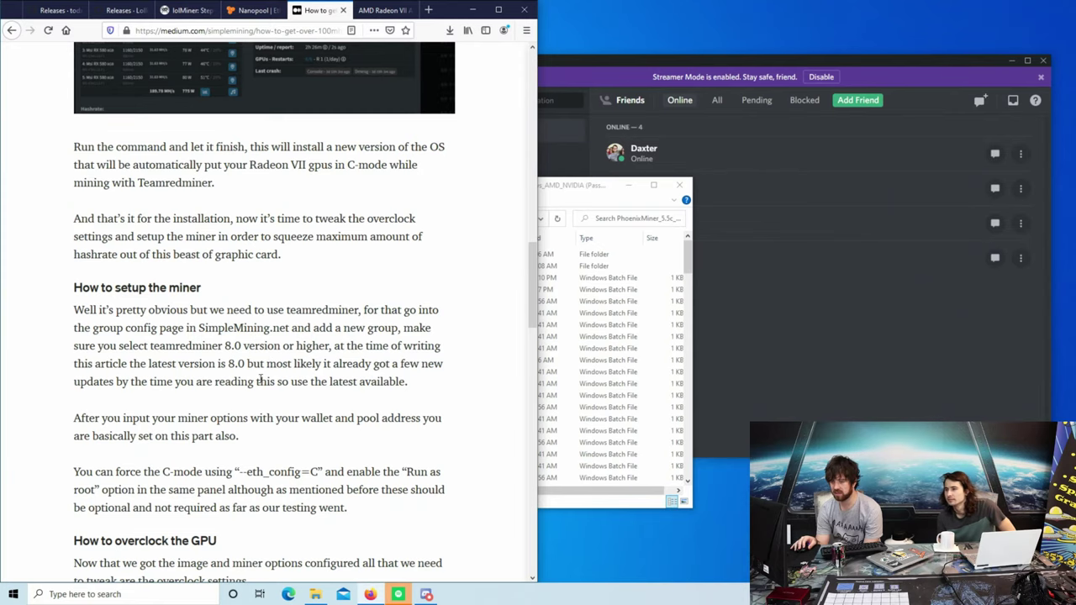
pyautogui.scroll(-2, 262, 378)
pyautogui.scroll(-2, 262, 379)
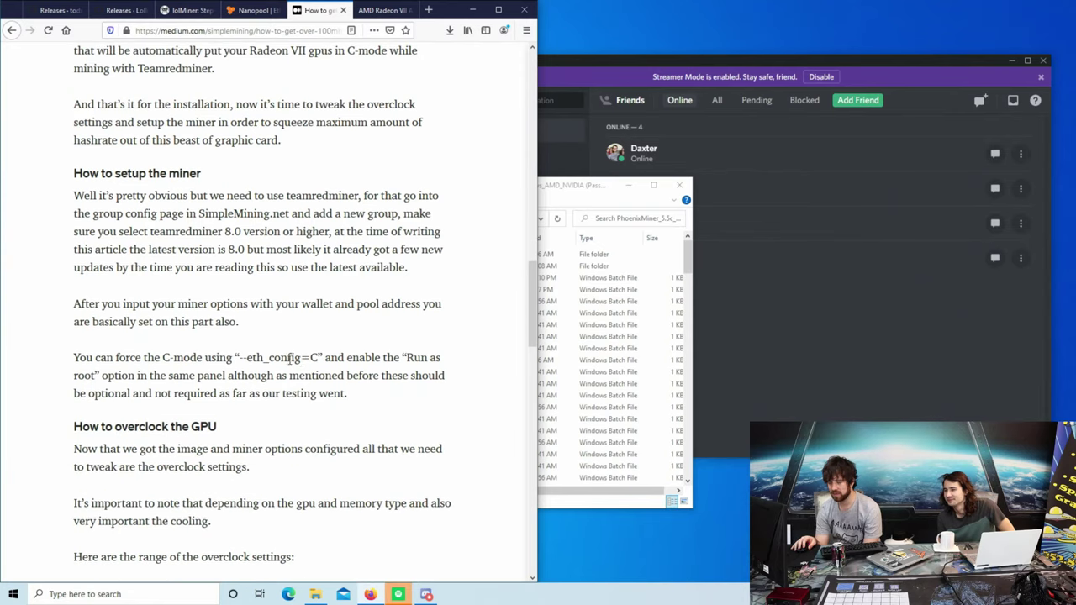
pyautogui.scroll(-3, 223, 374)
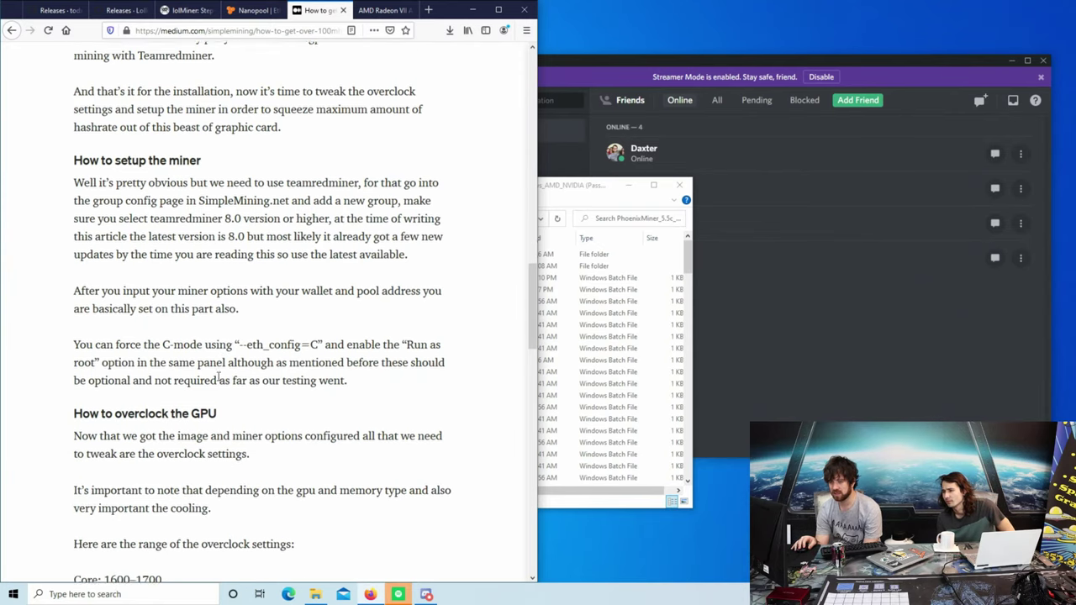
pyautogui.scroll(-2, 209, 356)
pyautogui.scroll(-3, 186, 454)
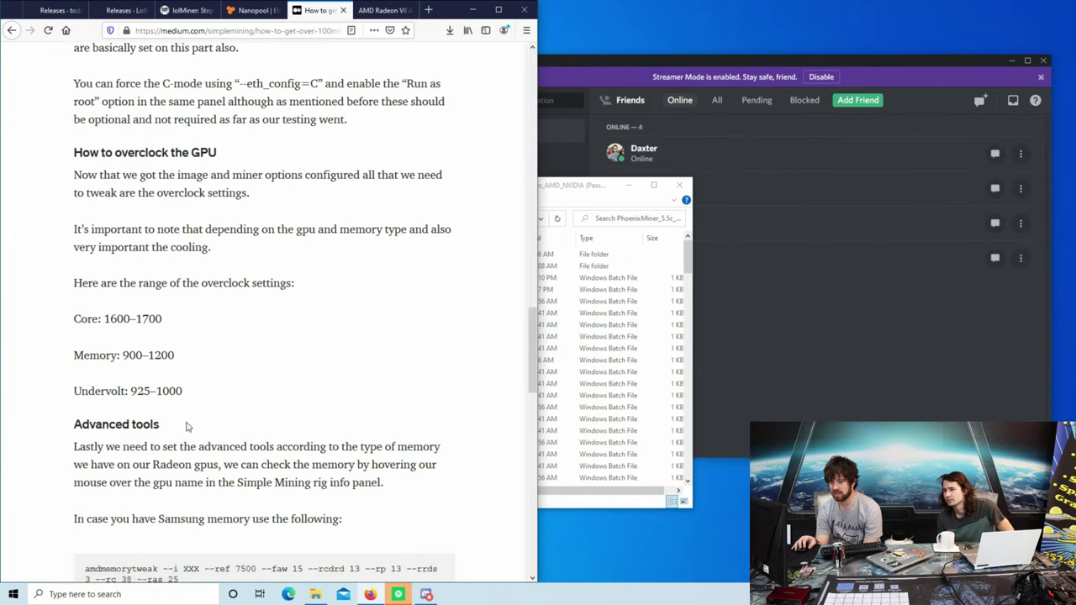
pyautogui.scroll(-3, 178, 311)
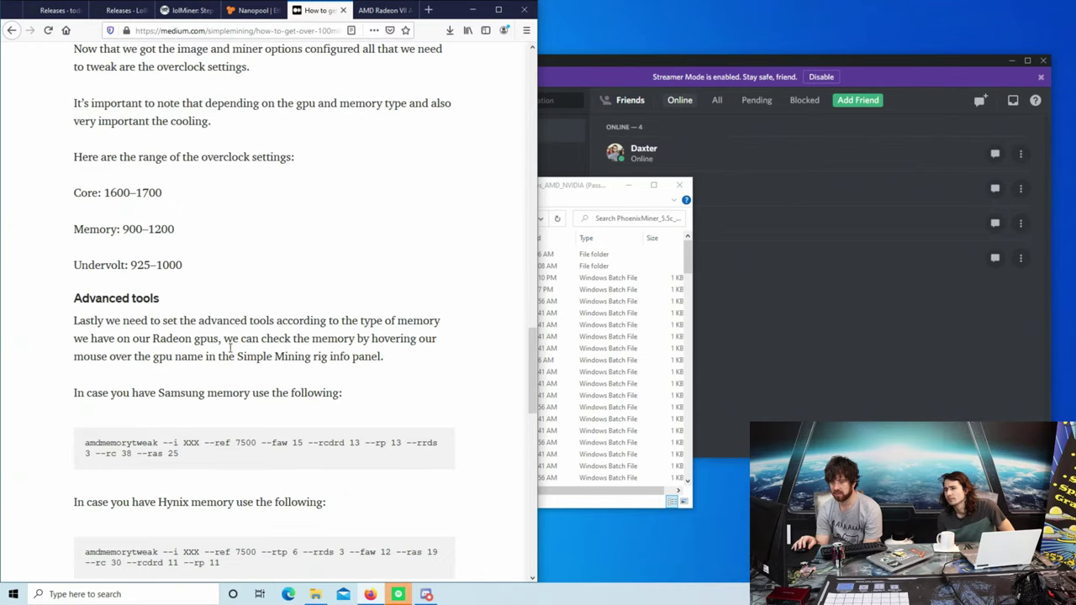
pyautogui.scroll(-2, 228, 350)
pyautogui.scroll(-3, 231, 336)
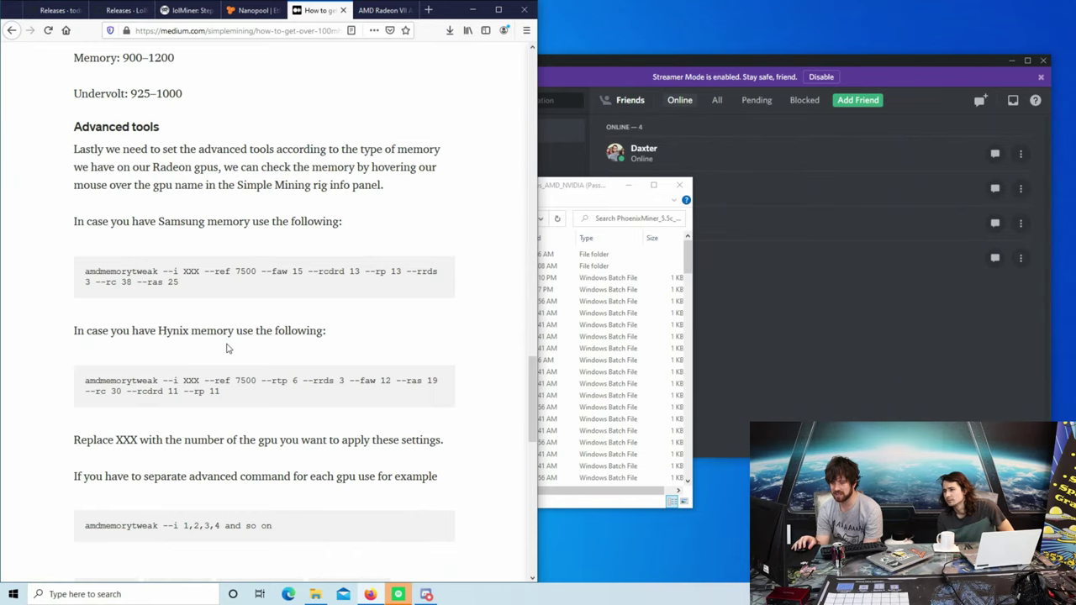
pyautogui.scroll(-3, 228, 349)
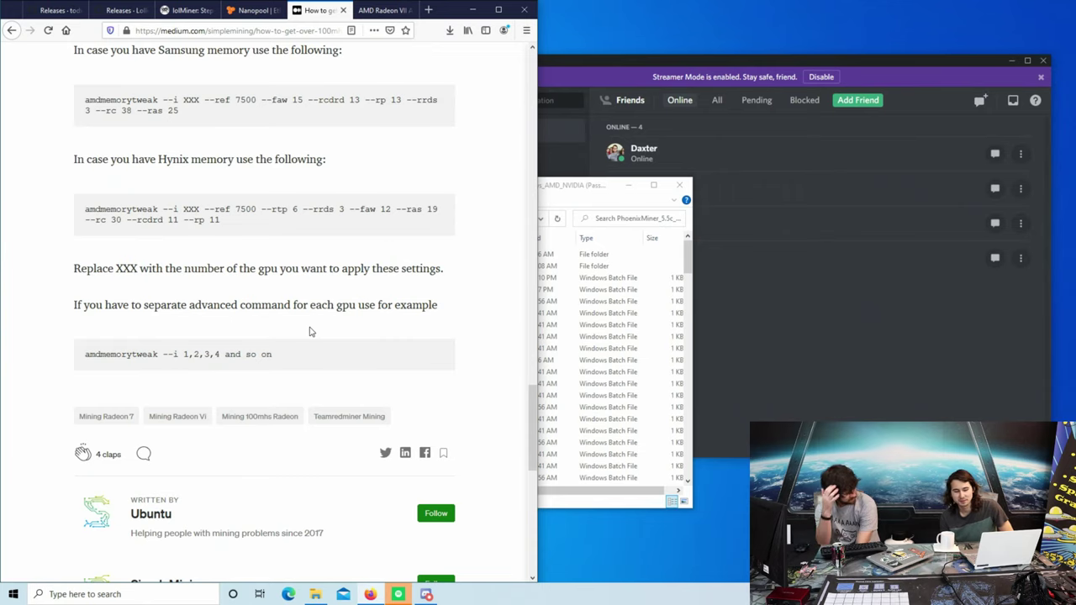
# - Search Google for 'gpu z' in a new Firefox tab
pyautogui.press('super')
pyautogui.write('gpuz')
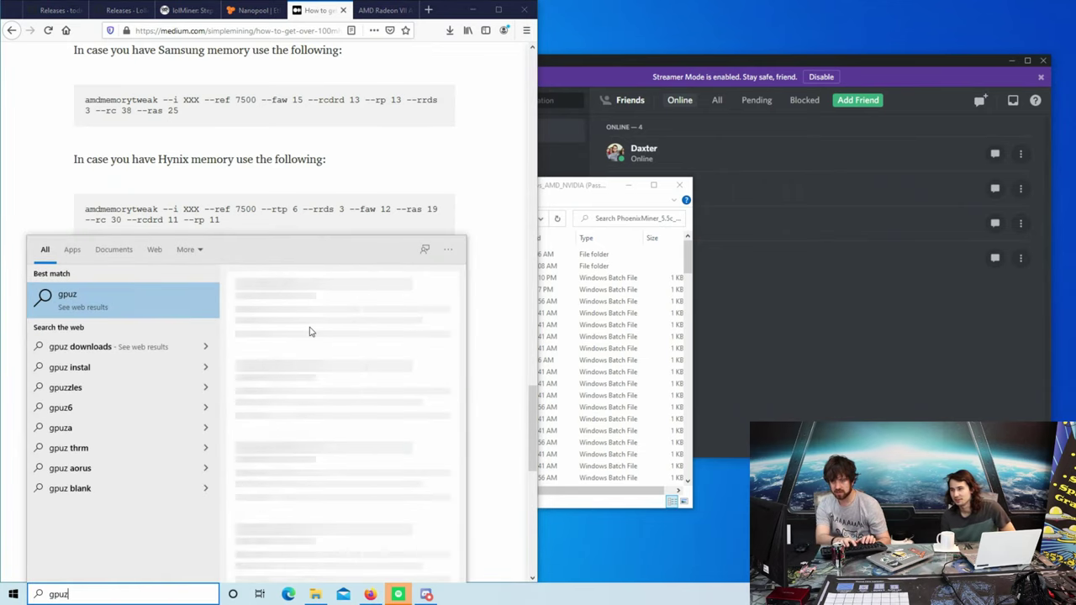
pyautogui.press('Escape')
pyautogui.hotkey('ctrl', 't')
pyautogui.write('gpu')
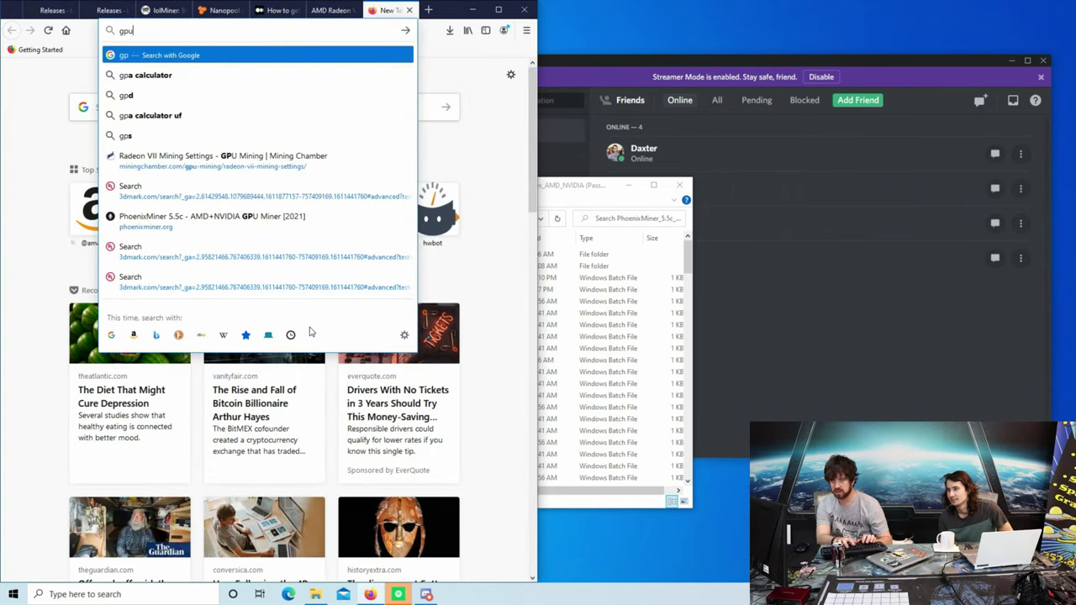
pyautogui.write(' z')
pyautogui.press('Return')
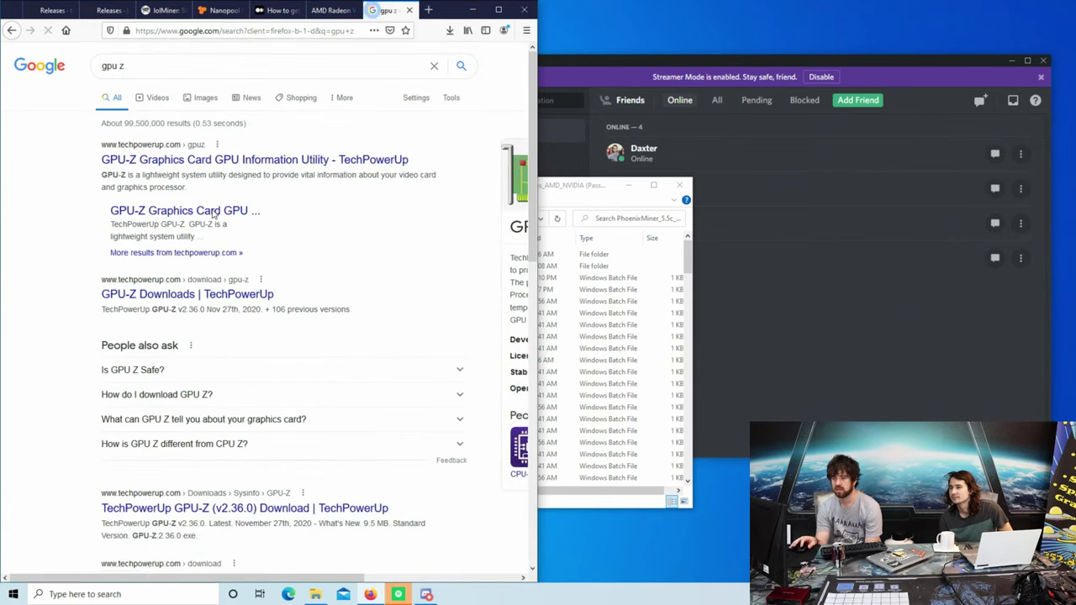
# - Download the standard GPU-Z 2.36.0 installer from TechPowerUp and run it as administrator
pyautogui.click(202, 162)
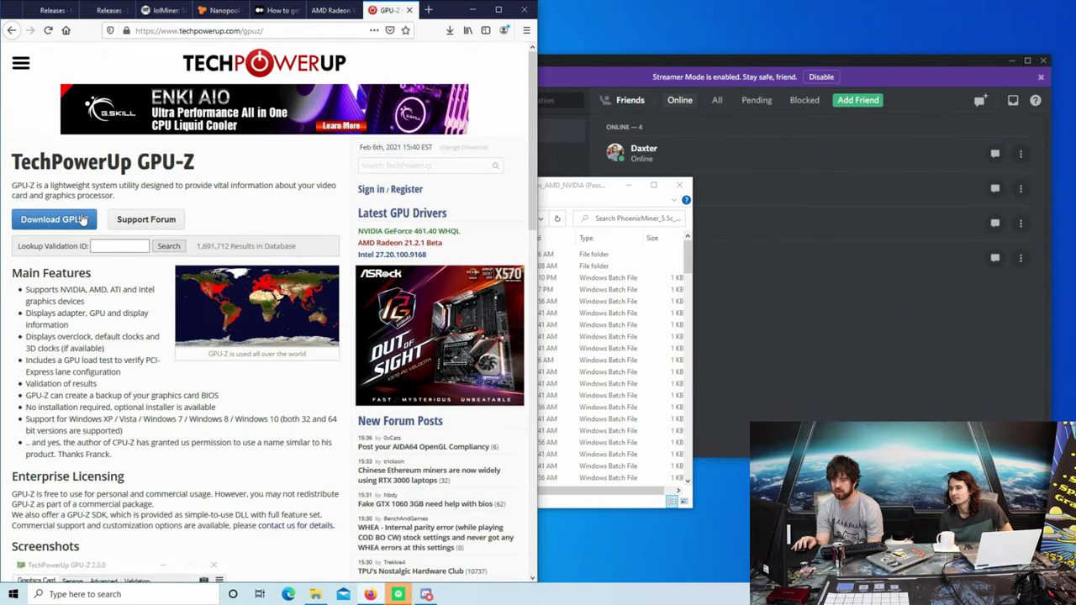
pyautogui.click(84, 218)
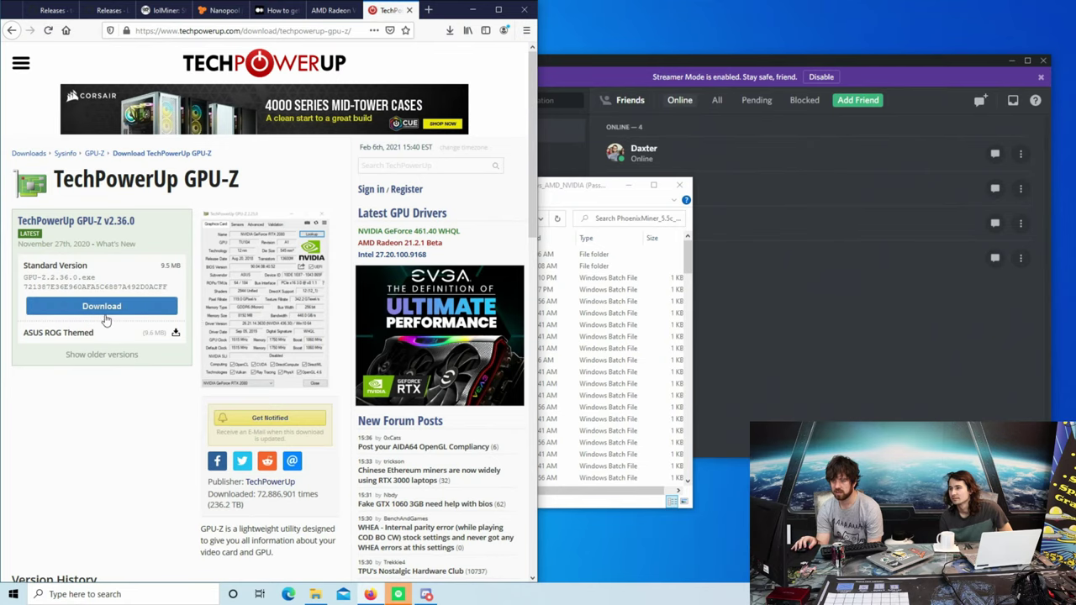
pyautogui.click(107, 311)
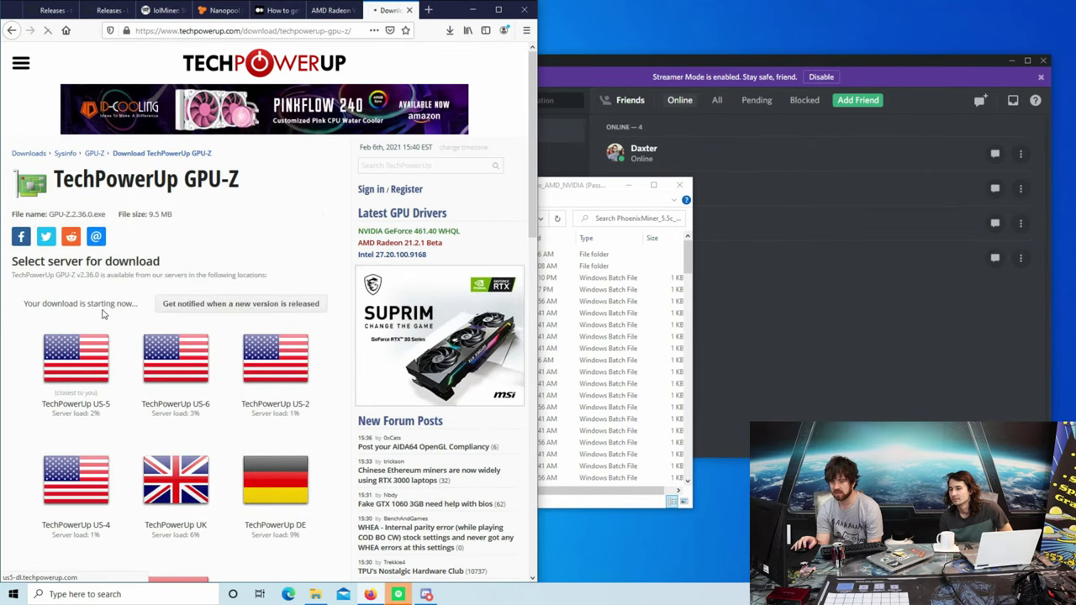
pyautogui.click(515, 317)
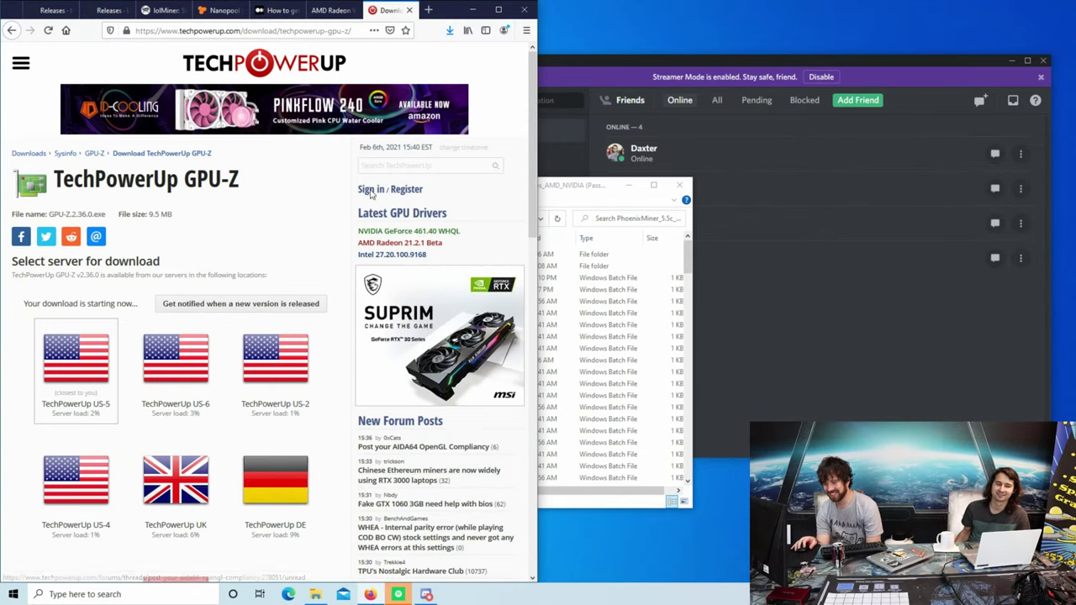
pyautogui.click(404, 73)
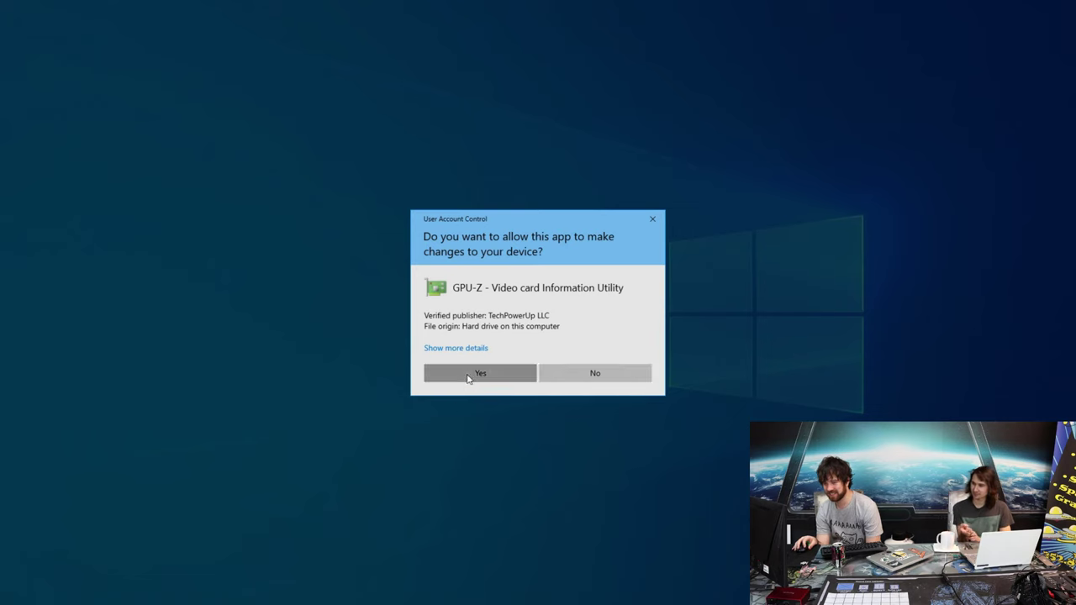
pyautogui.click(468, 372)
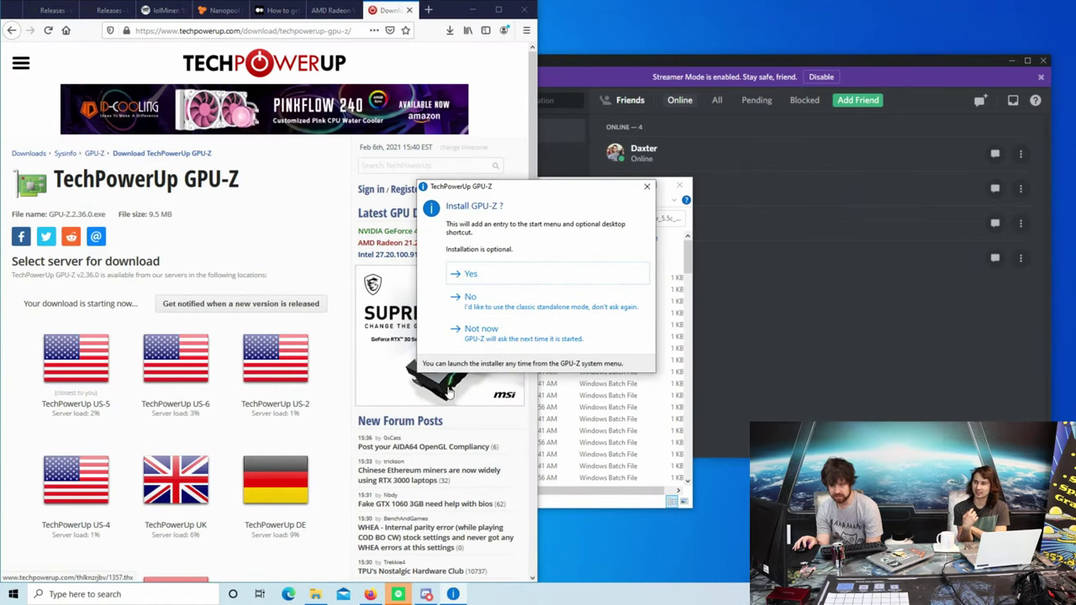
# - Install GPU-Z with default settings, confirm the Radeon VII's HBM2 memory, then close it
pyautogui.click(551, 278)
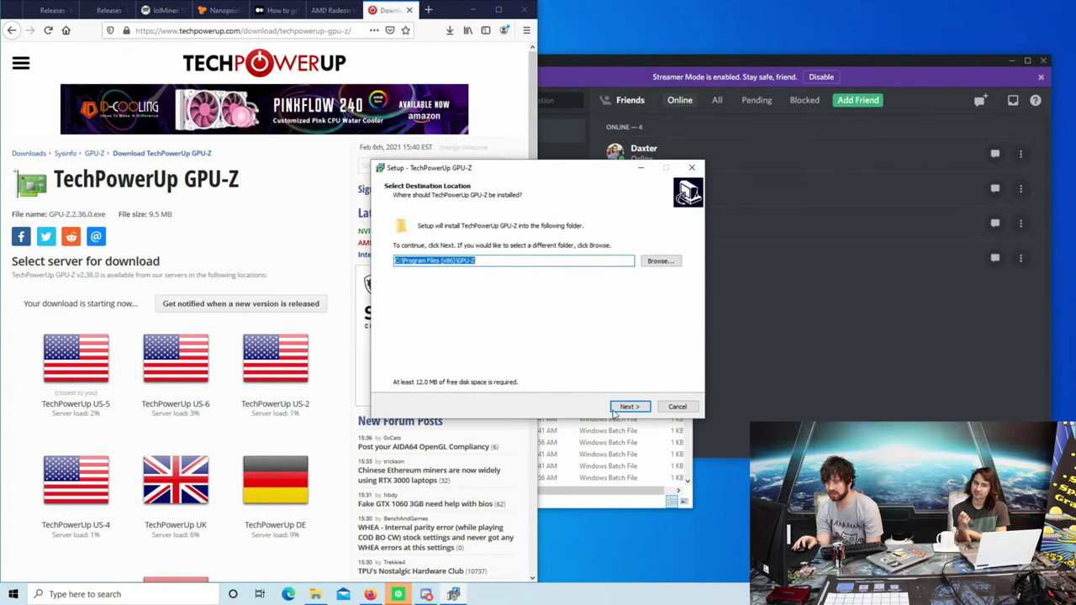
pyautogui.click(629, 407)
pyautogui.click(627, 409)
pyautogui.click(628, 408)
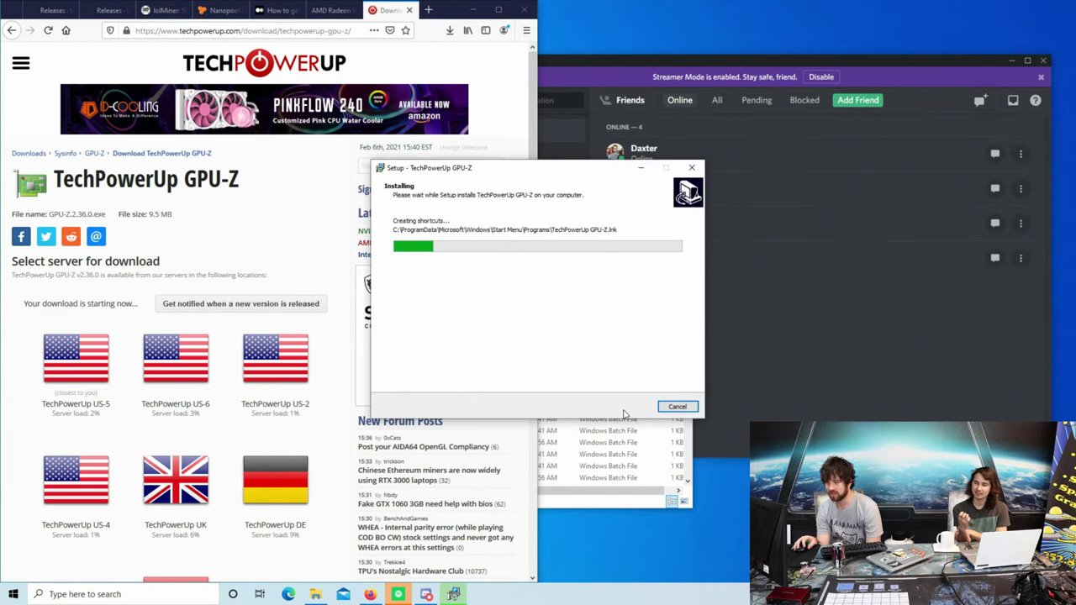
pyautogui.click(627, 410)
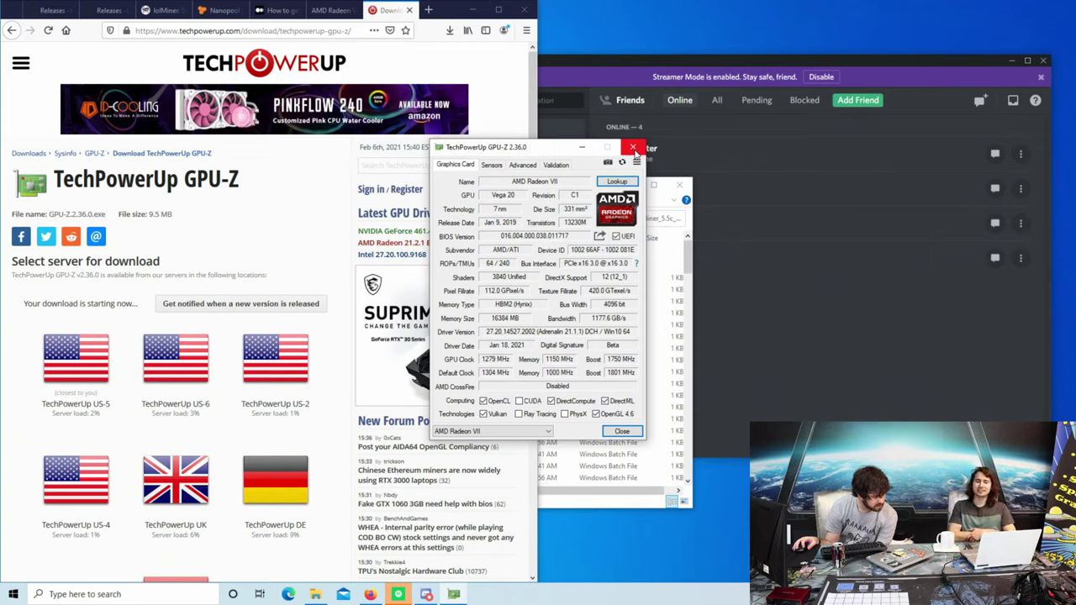
pyautogui.click(635, 149)
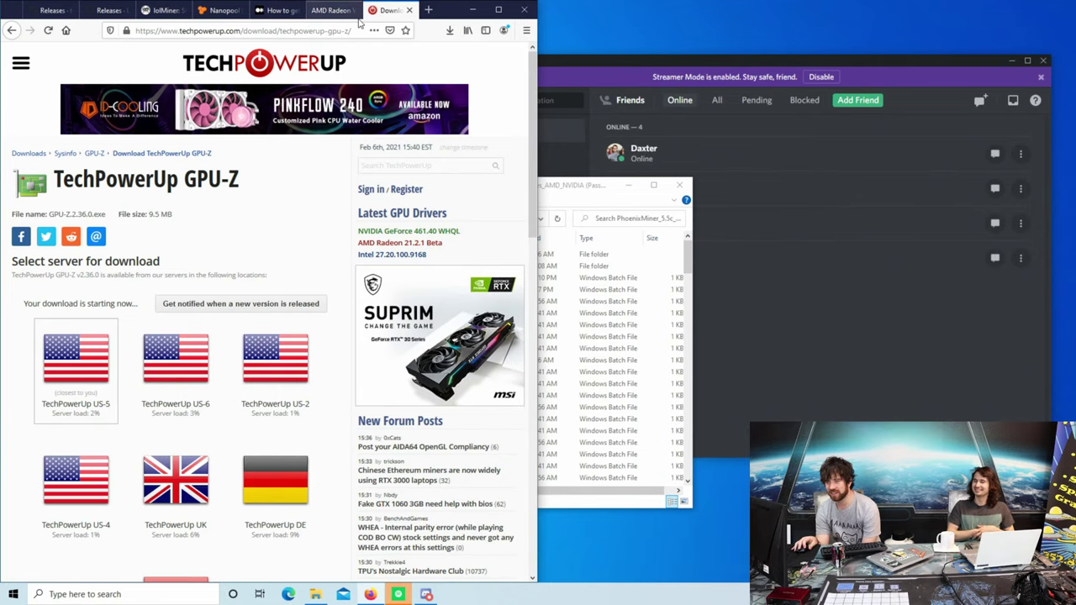
# - Close the TechPowerUp tab and return to the guide's Core/Memory/Undervolt settings
pyautogui.click(409, 9)
pyautogui.scroll(-1, 351, 143)
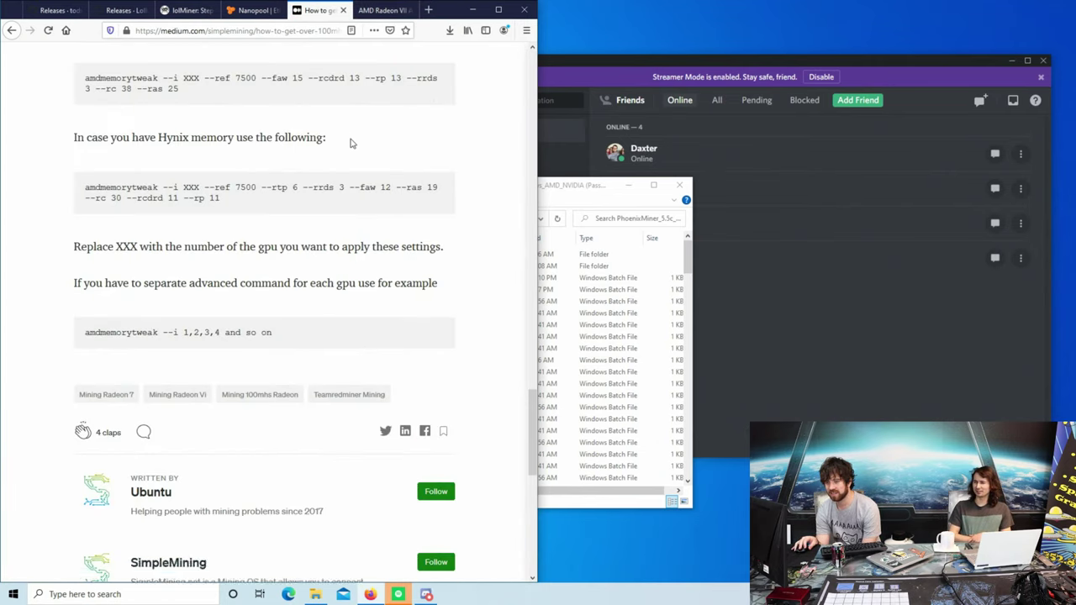
pyautogui.scroll(-1, 352, 143)
pyautogui.scroll(4, 348, 173)
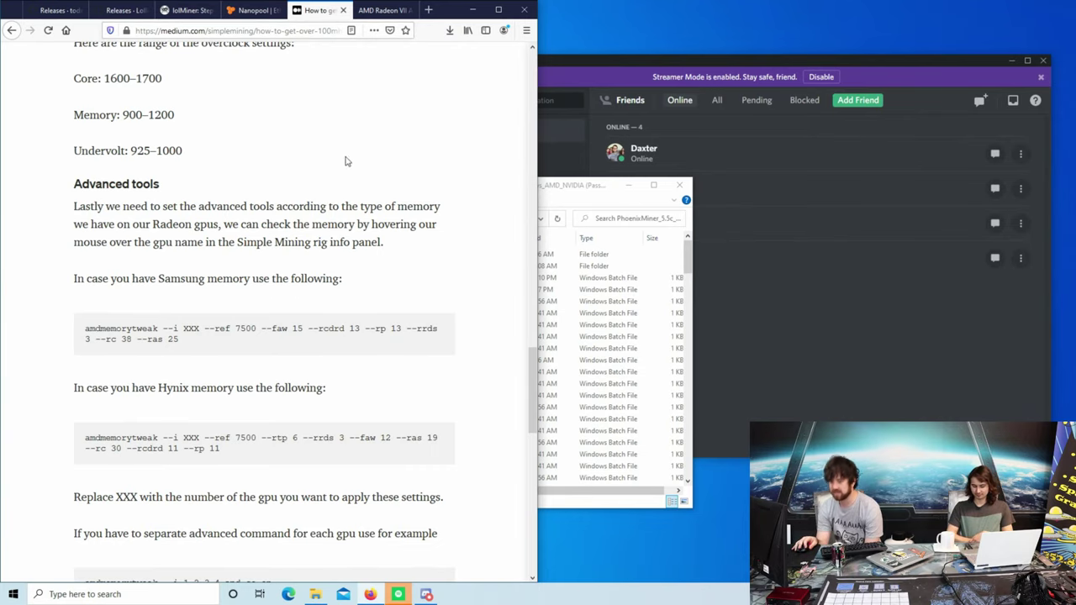
pyautogui.press('super')
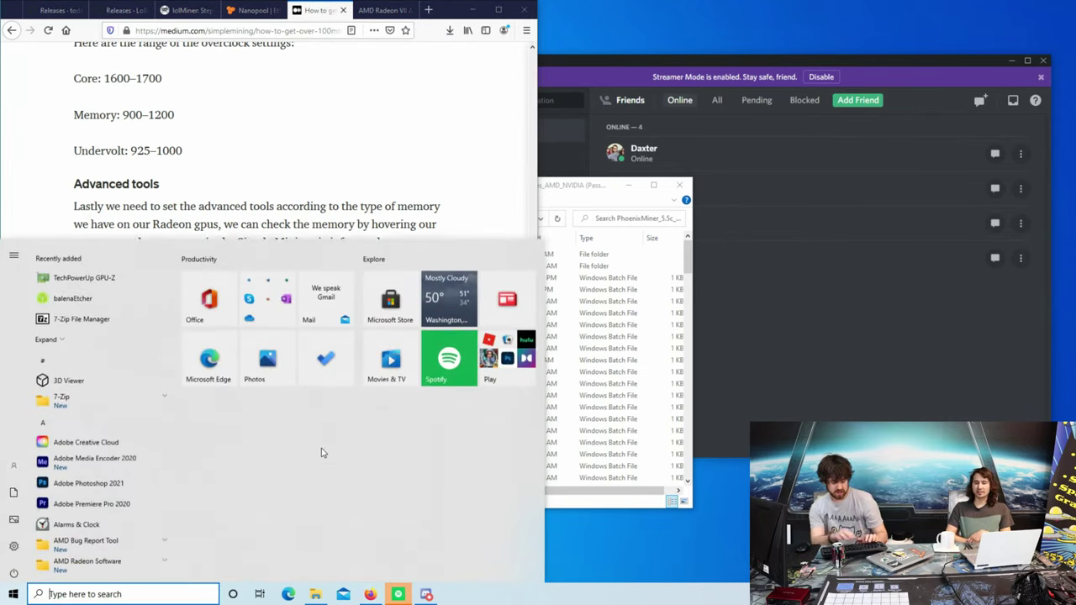
pyautogui.press('super')
pyautogui.press('super')
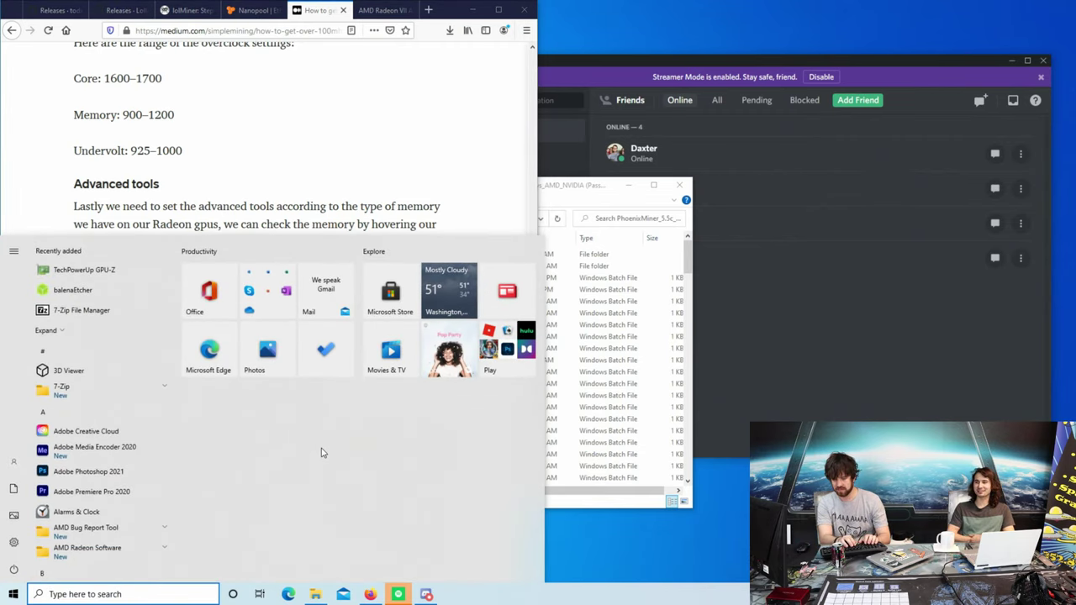
# - Launch DiskPart as administrator from Command Prompt and list the disks
pyautogui.write('cmd')
pyautogui.press('Return')
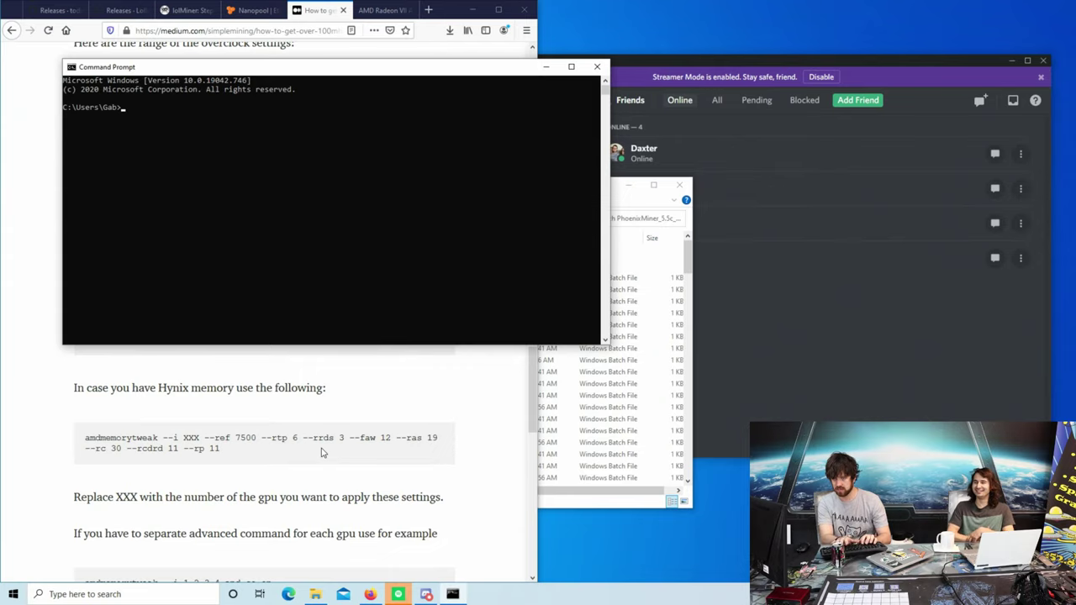
pyautogui.write('diskpart')
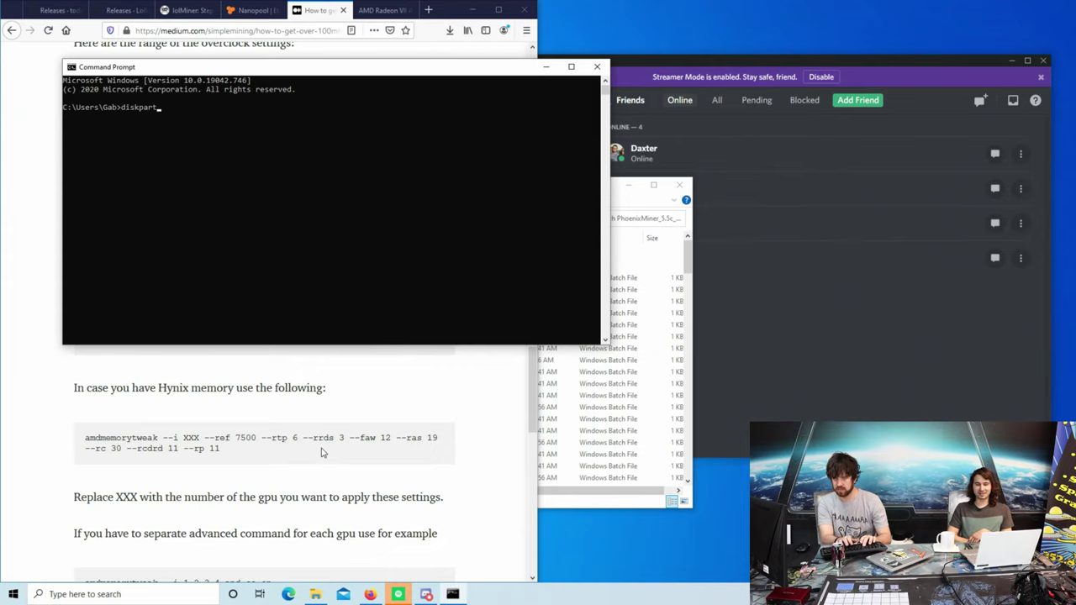
pyautogui.press('Return')
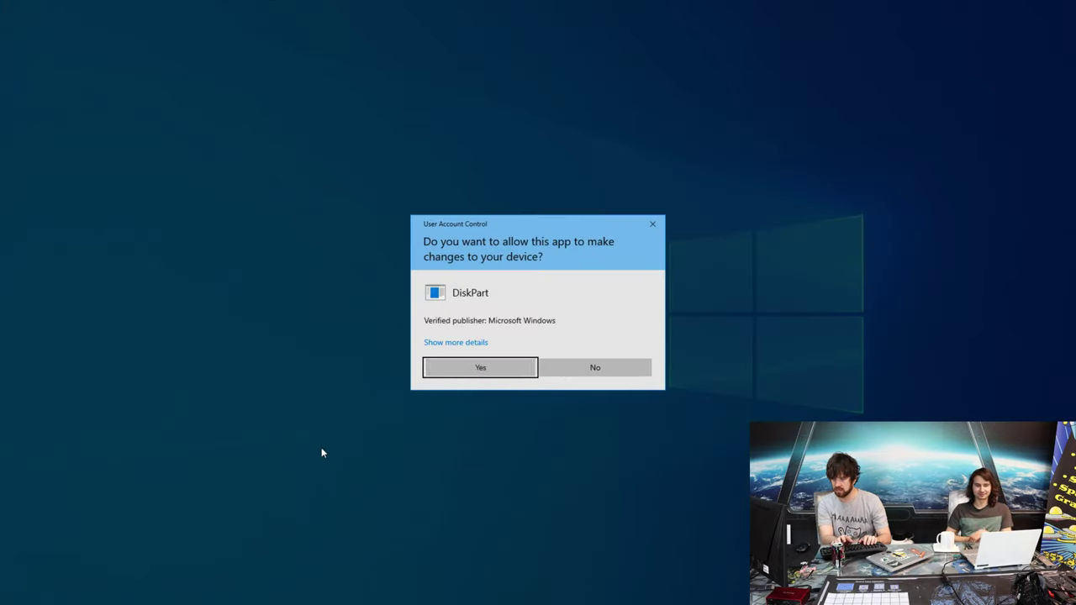
pyautogui.press('Return')
pyautogui.write('list disk')
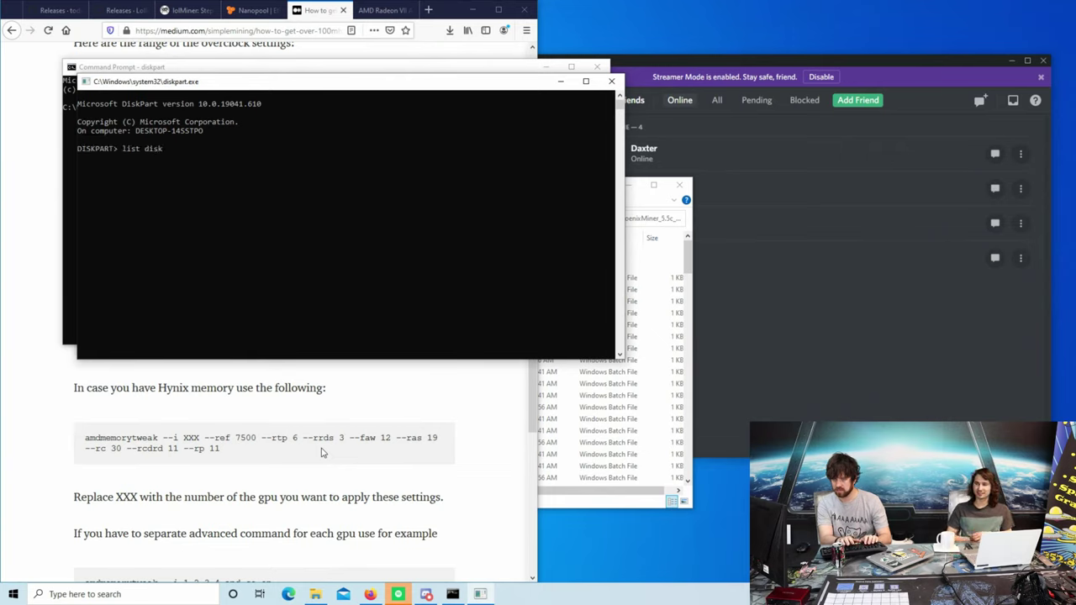
pyautogui.press('Return')
# - Relist the disks, select the 57 GB Disk 2 and clean it
pyautogui.write('select disk')
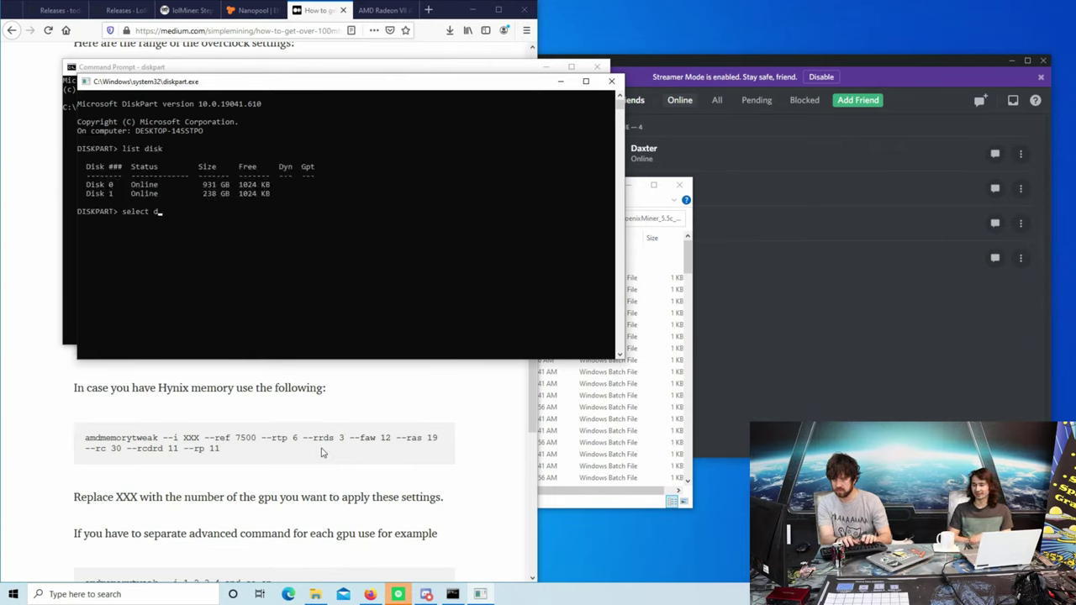
pyautogui.press('Escape')
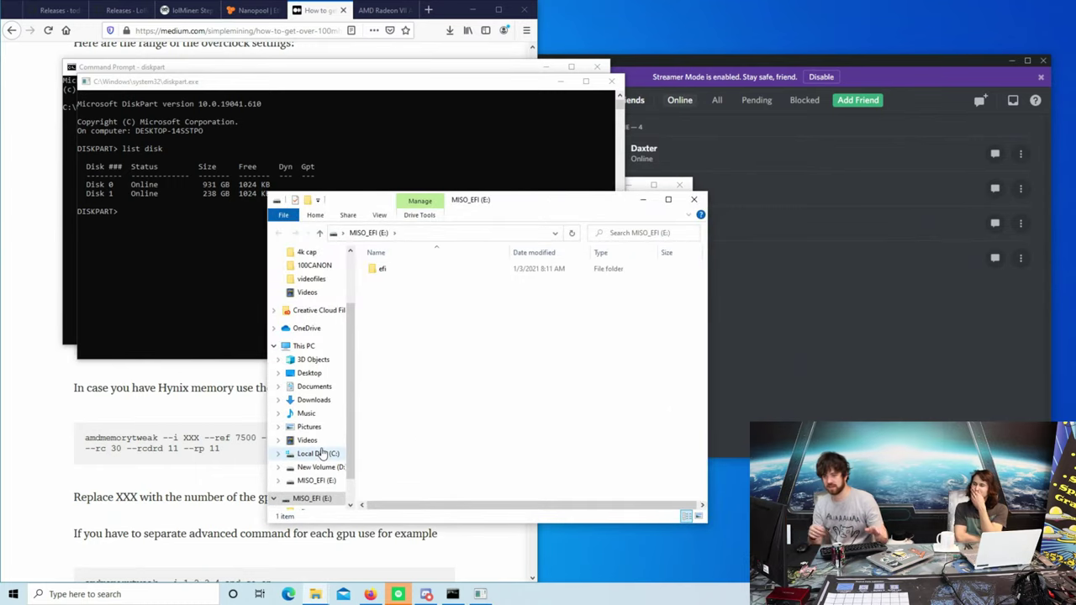
pyautogui.hotkey('alt', 'Tab')
pyautogui.hotkey('alt', 'Tab')
pyautogui.hotkey('alt', 'Tab')
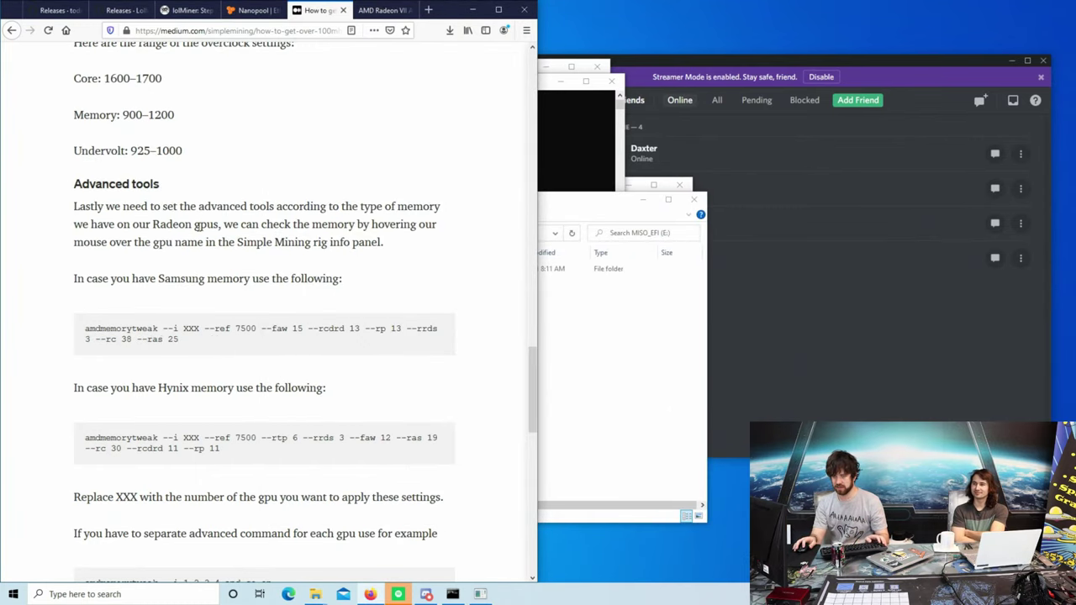
pyautogui.hotkey('alt', 'Tab')
pyautogui.click(197, 227)
pyautogui.write('list disk')
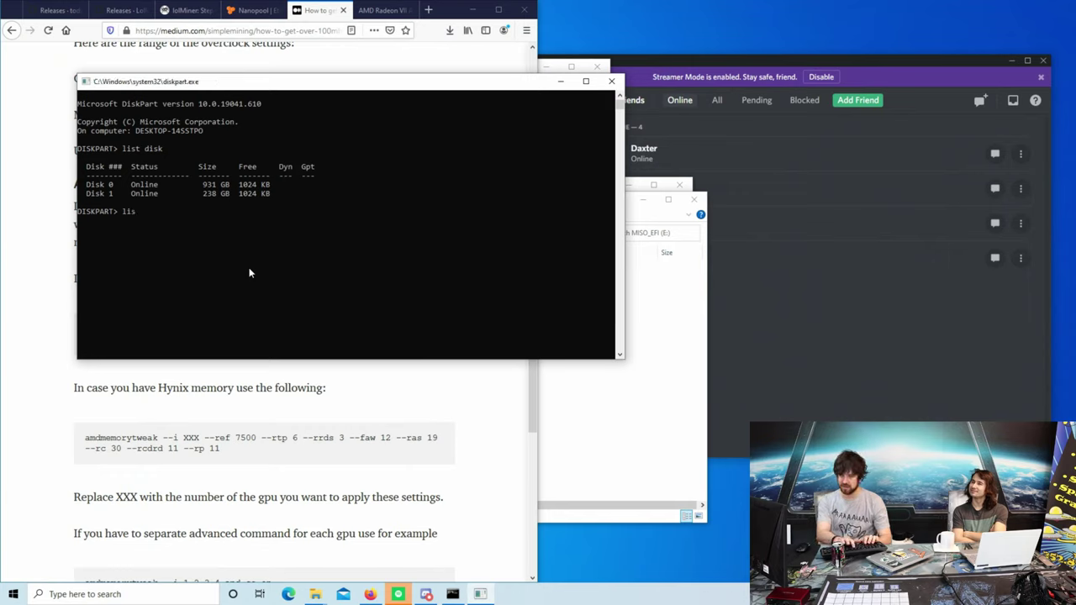
pyautogui.press('Return')
pyautogui.write('select disk 2')
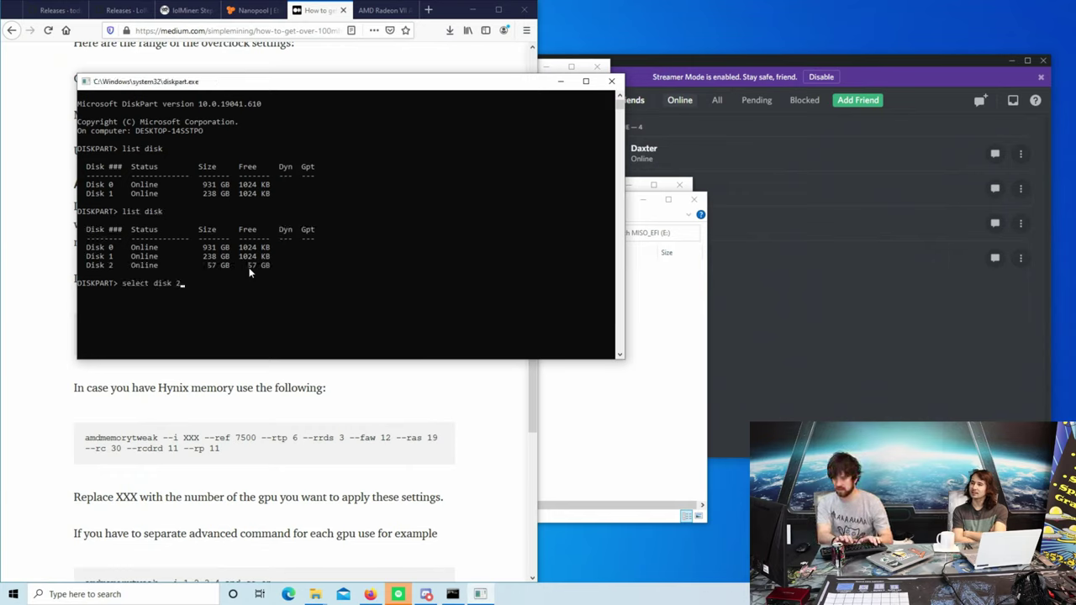
pyautogui.press('Return')
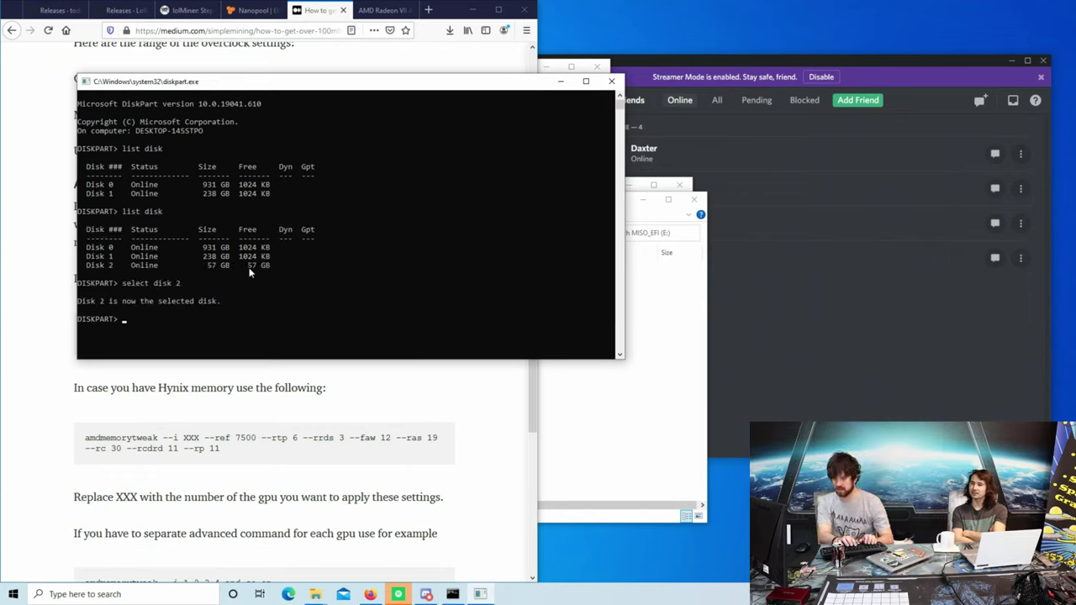
pyautogui.write('clean')
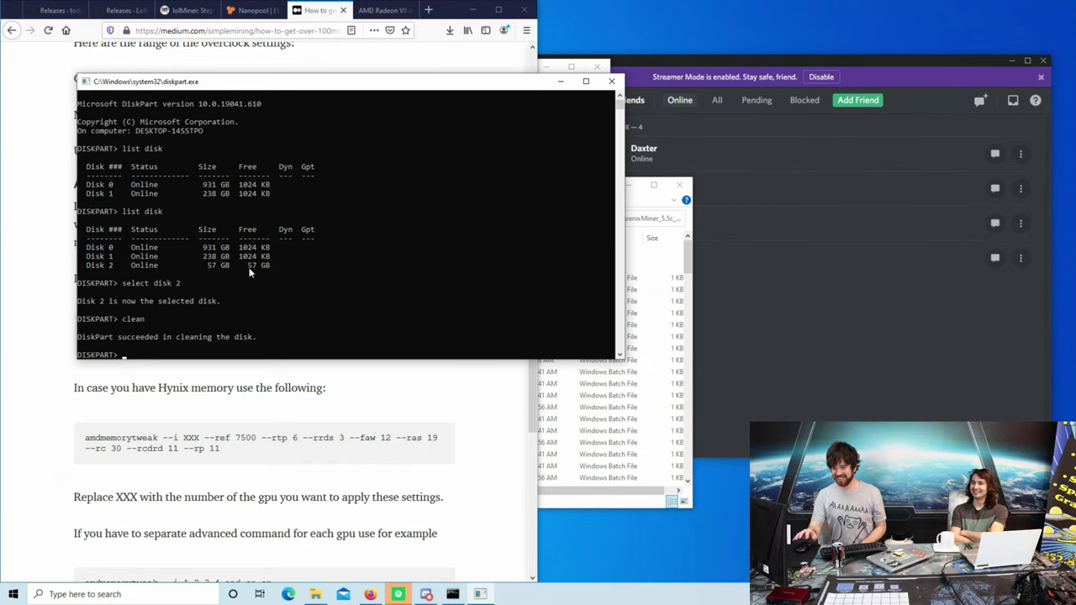
pyautogui.press('super')
# - Create a default NTFS simple volume F: on Disk 2's unallocated space in Disk Management
pyautogui.write('part')
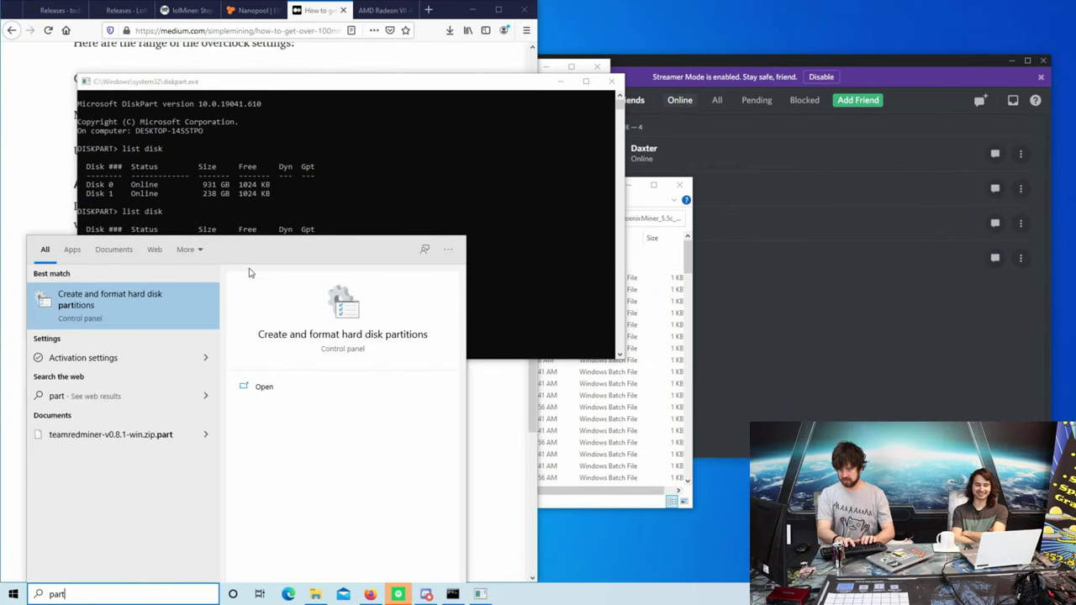
pyautogui.press('Return')
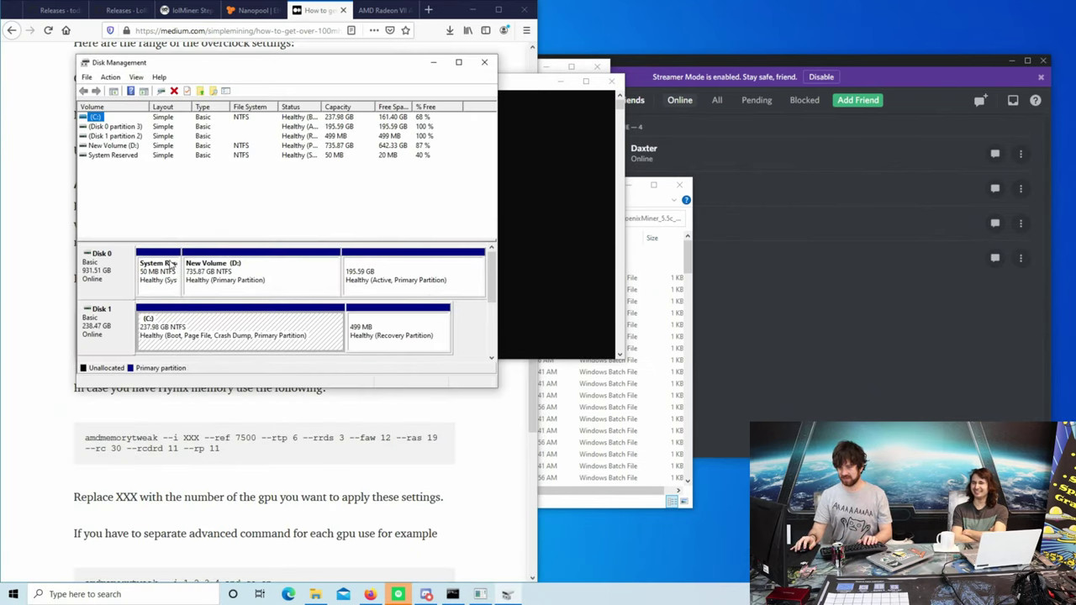
pyautogui.scroll(-1, 483, 335)
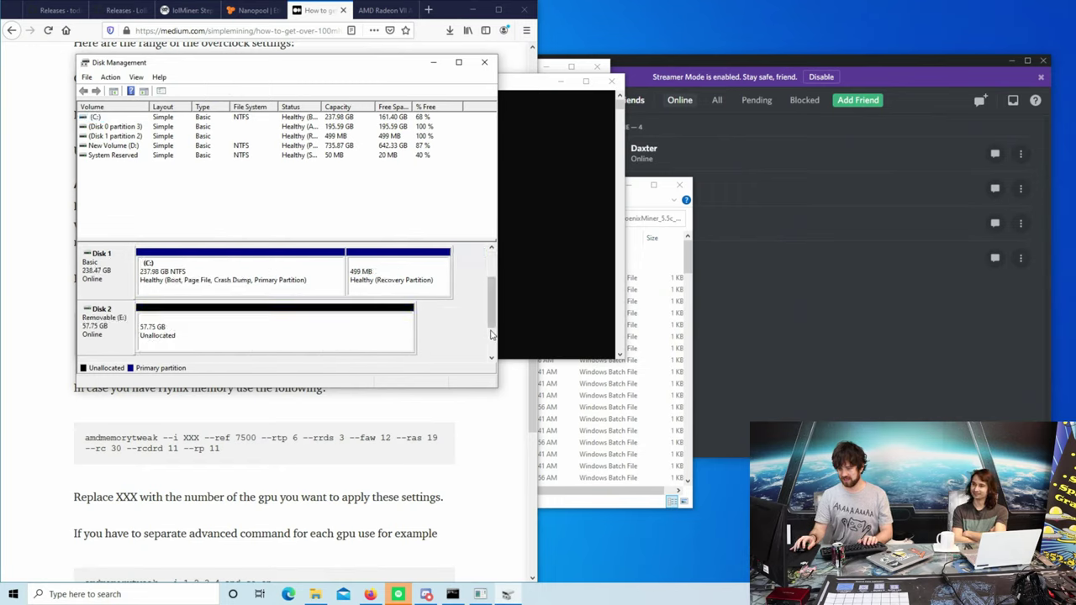
pyautogui.click(423, 349)
pyautogui.rightClick(406, 338)
pyautogui.click(450, 343)
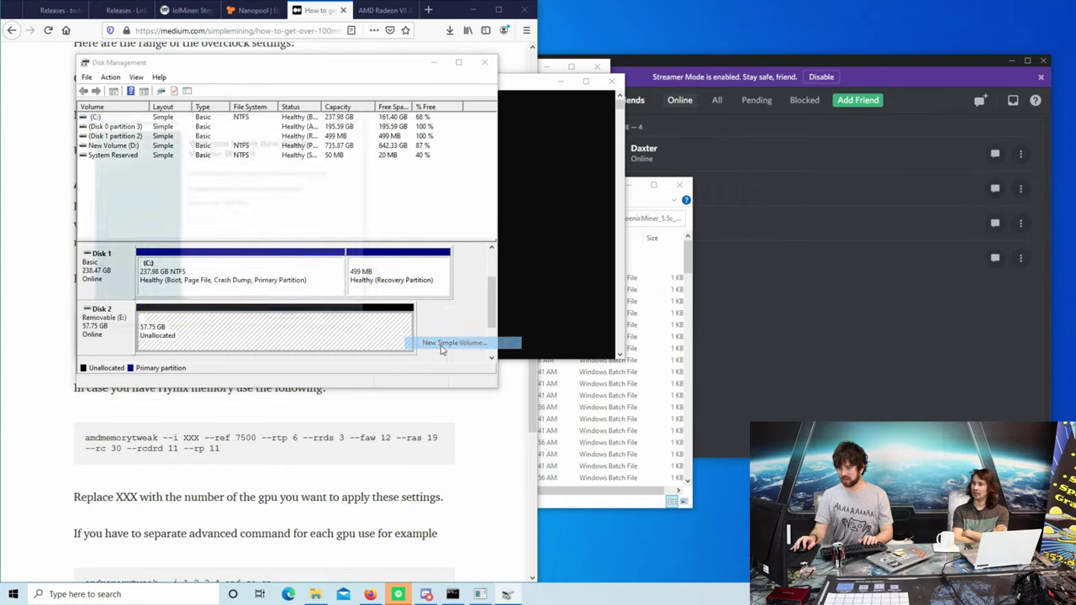
pyautogui.click(291, 318)
pyautogui.click(294, 320)
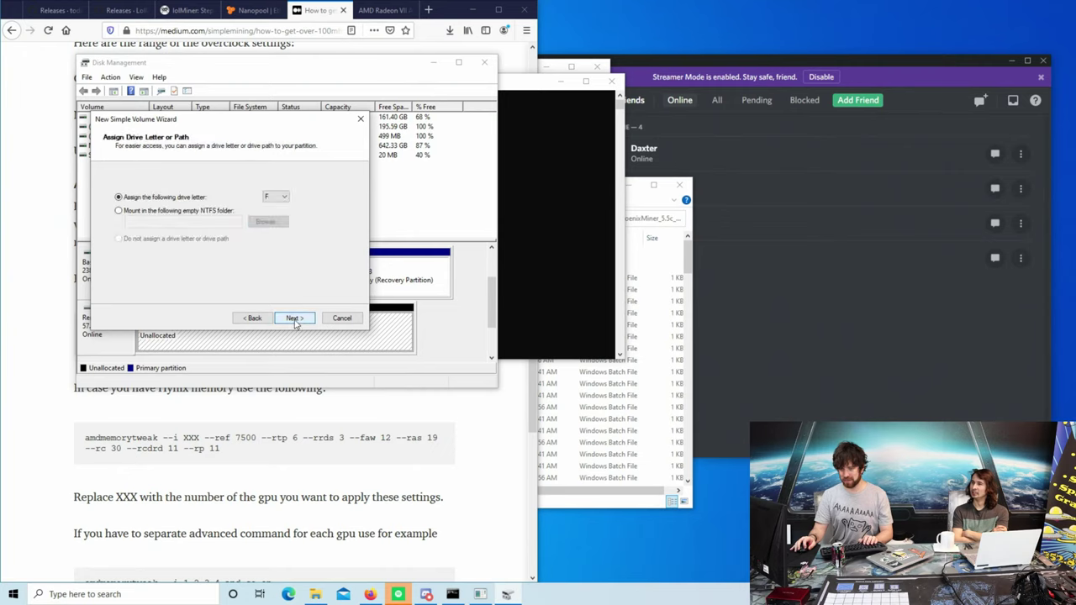
pyautogui.click(295, 323)
pyautogui.click(295, 323)
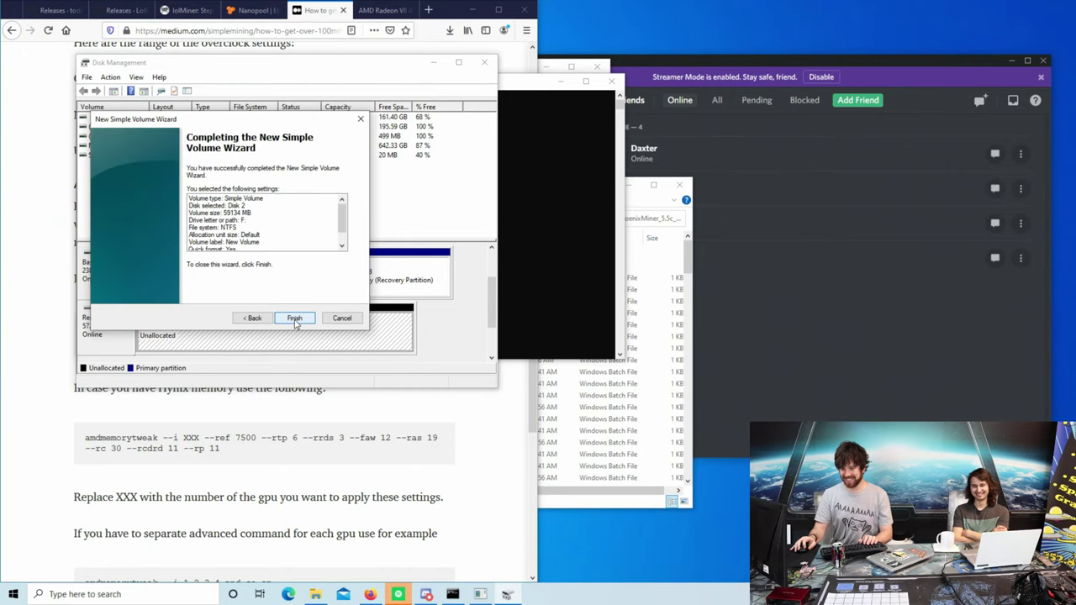
pyautogui.click(296, 319)
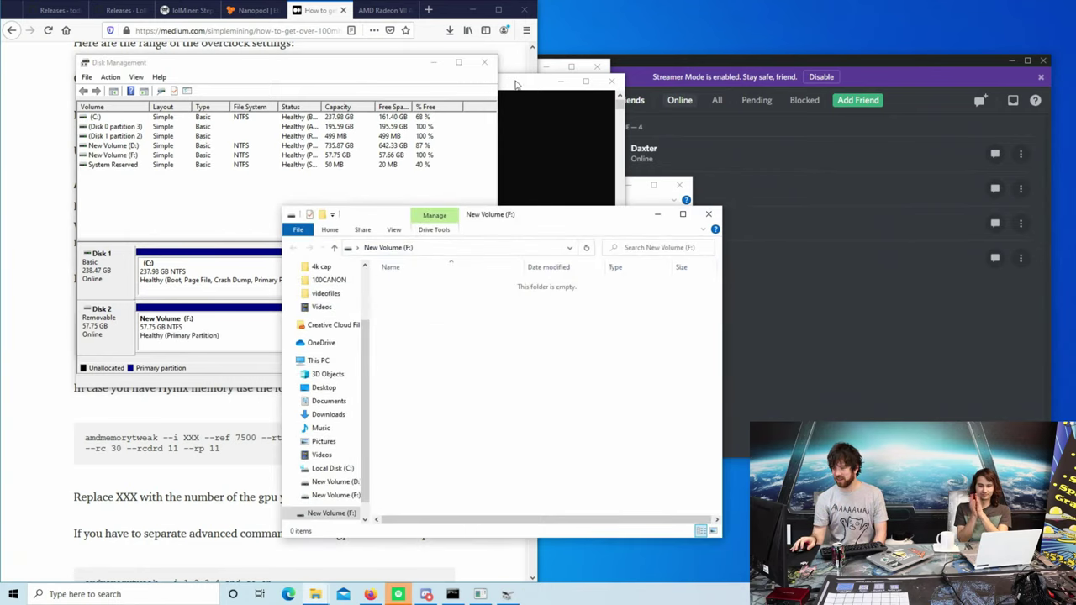
# - Close Disk Management and the DiskPart console, moving the empty New Volume (F:) window aside
pyautogui.click(486, 66)
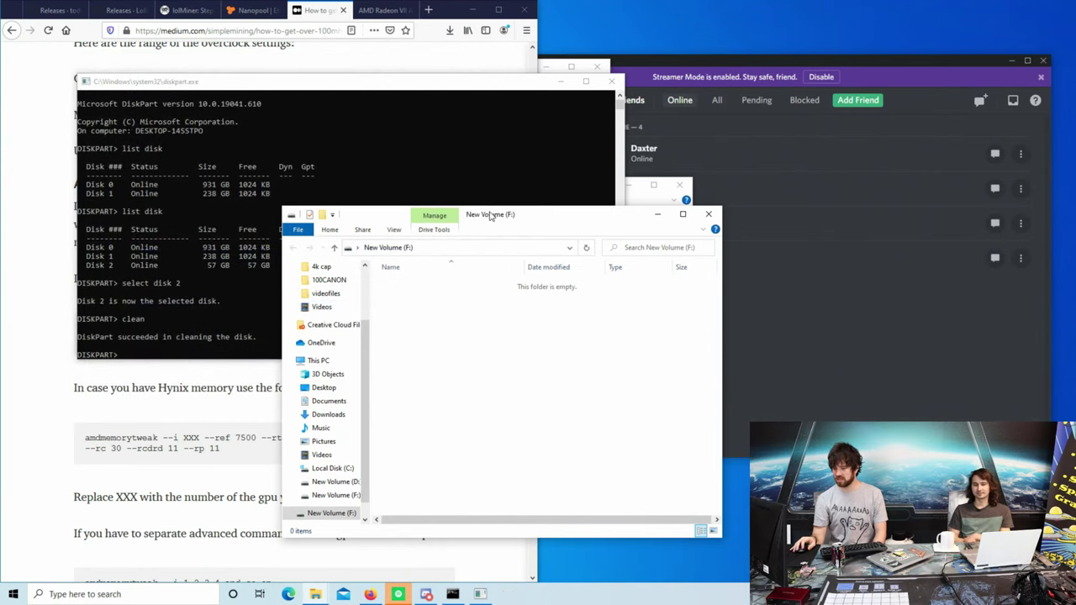
pyautogui.moveTo(501, 216); pyautogui.dragTo(728, 143)
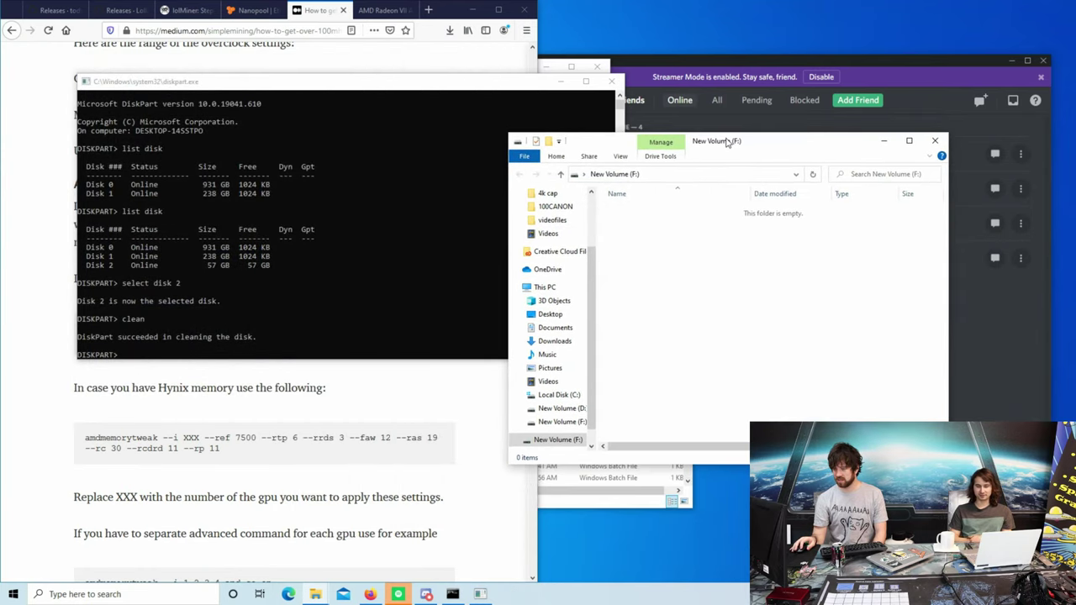
pyautogui.click(618, 84)
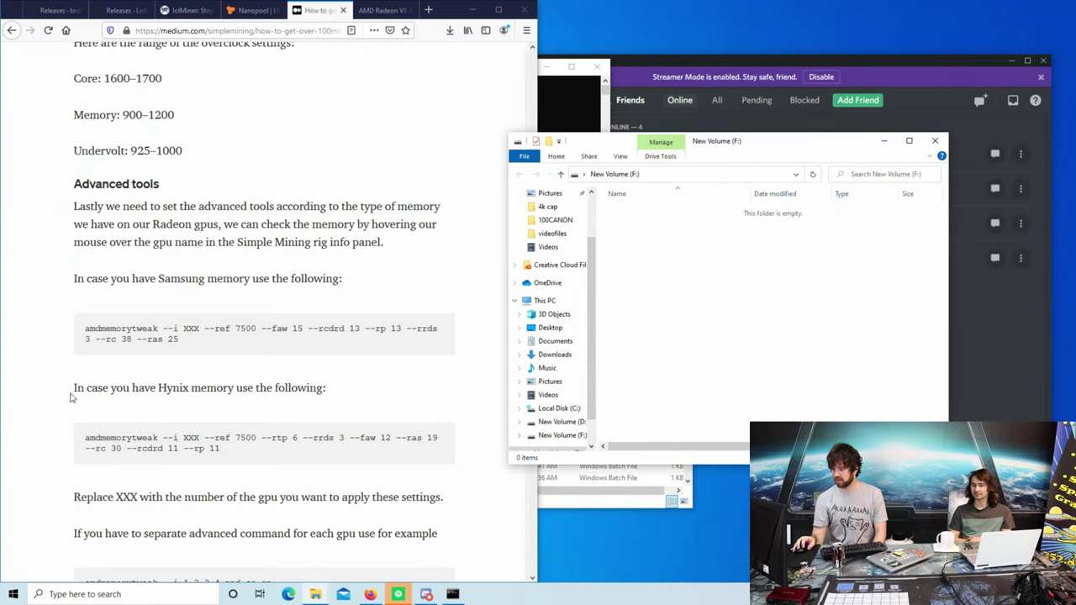
pyautogui.press('super')
pyautogui.write('diskpart')
pyautogui.press('Return')
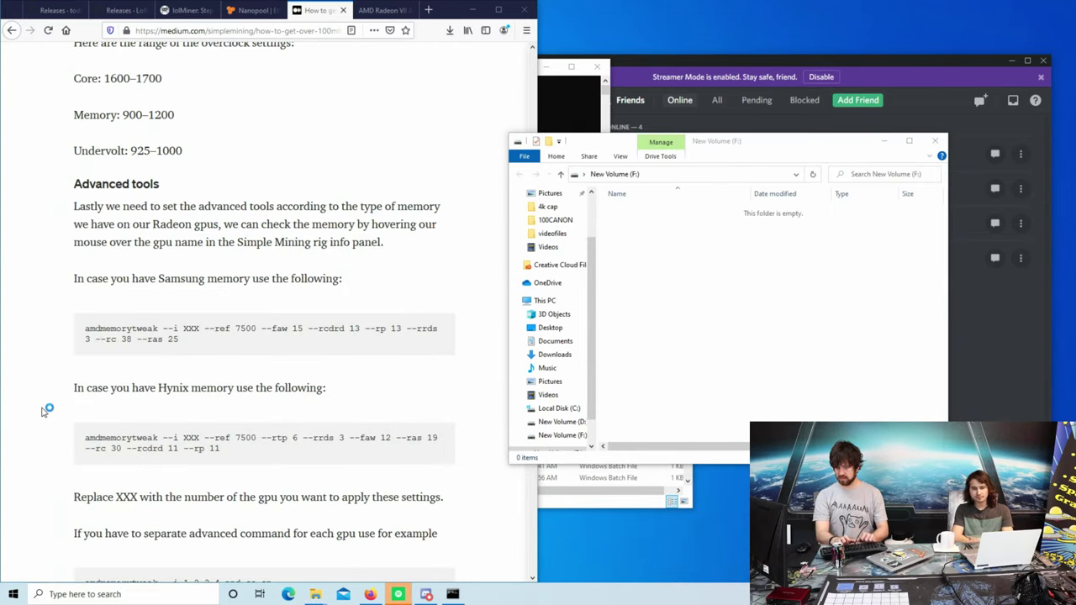
# - Flash the Fedora Workstation ISO from Downloads onto the PNY USB drive
pyautogui.click(428, 305)
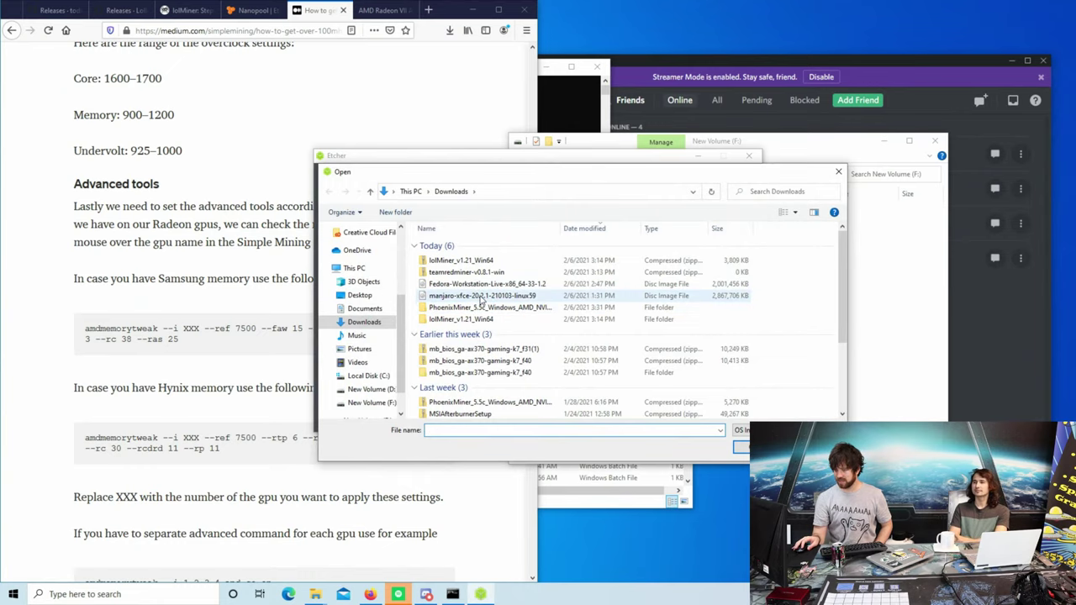
pyautogui.click(481, 296)
pyautogui.doubleClick(486, 283)
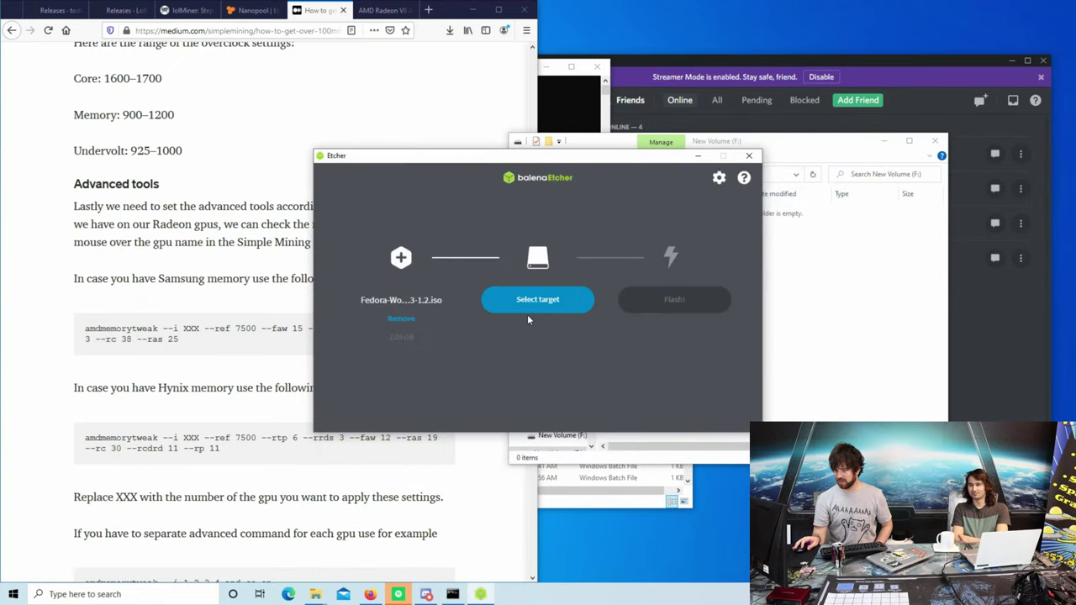
pyautogui.click(537, 300)
pyautogui.click(465, 277)
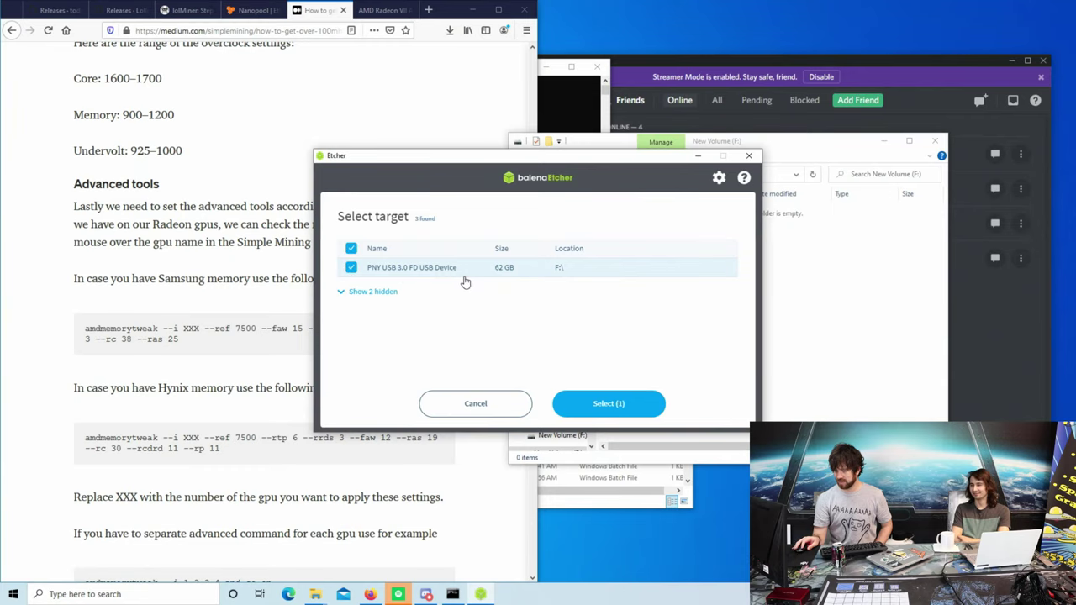
pyautogui.click(610, 407)
pyautogui.click(648, 304)
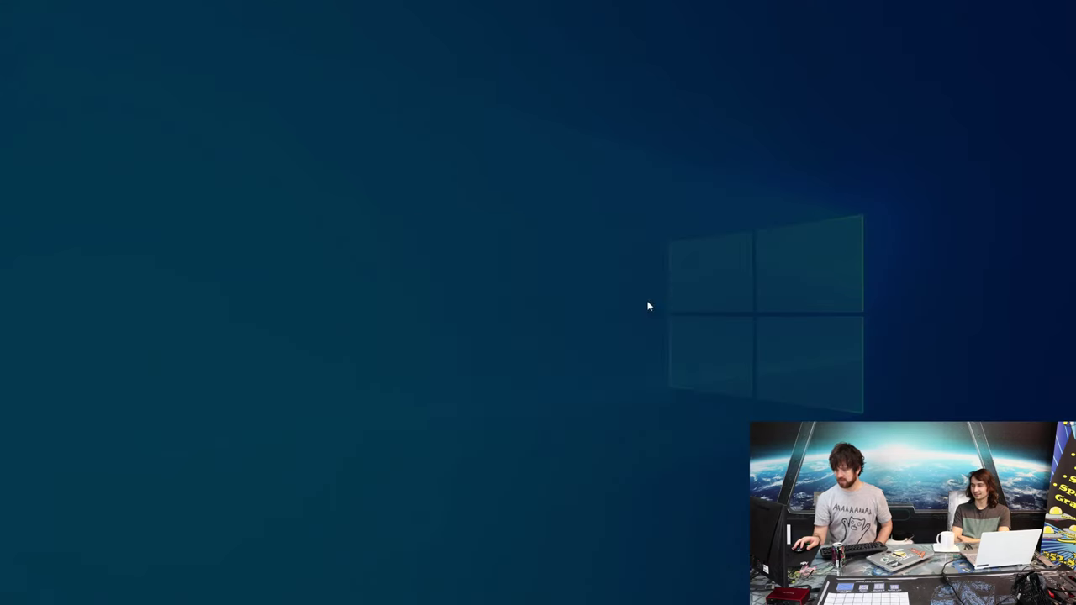
# - Grant Etcher administrator permission so it writes the Fedora image to the USB stick
pyautogui.click(489, 368)
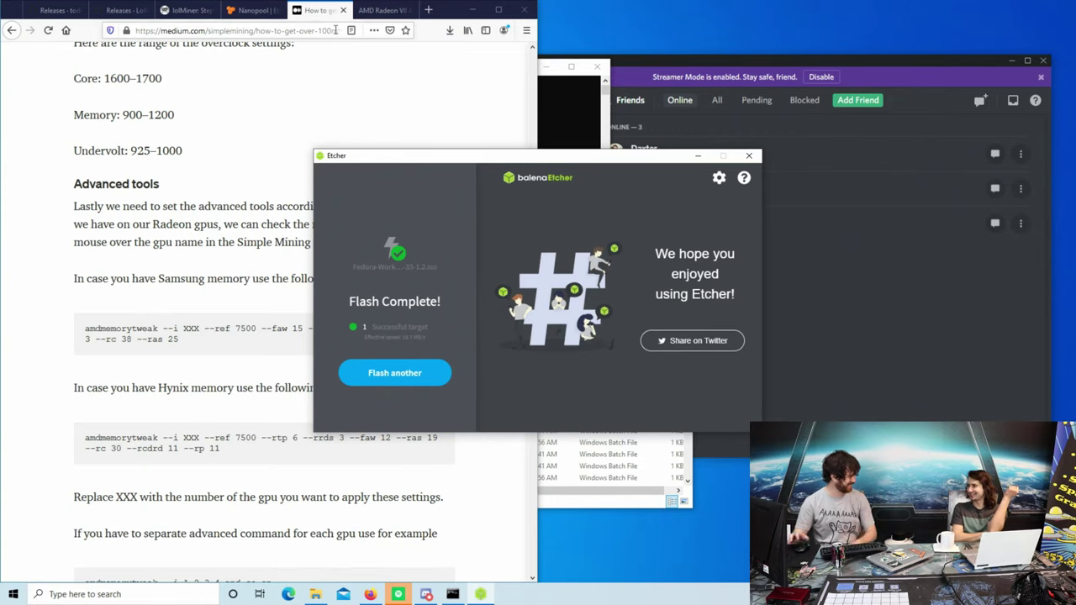
# - Restart Windows from the Start menu's power options
pyautogui.press('super')
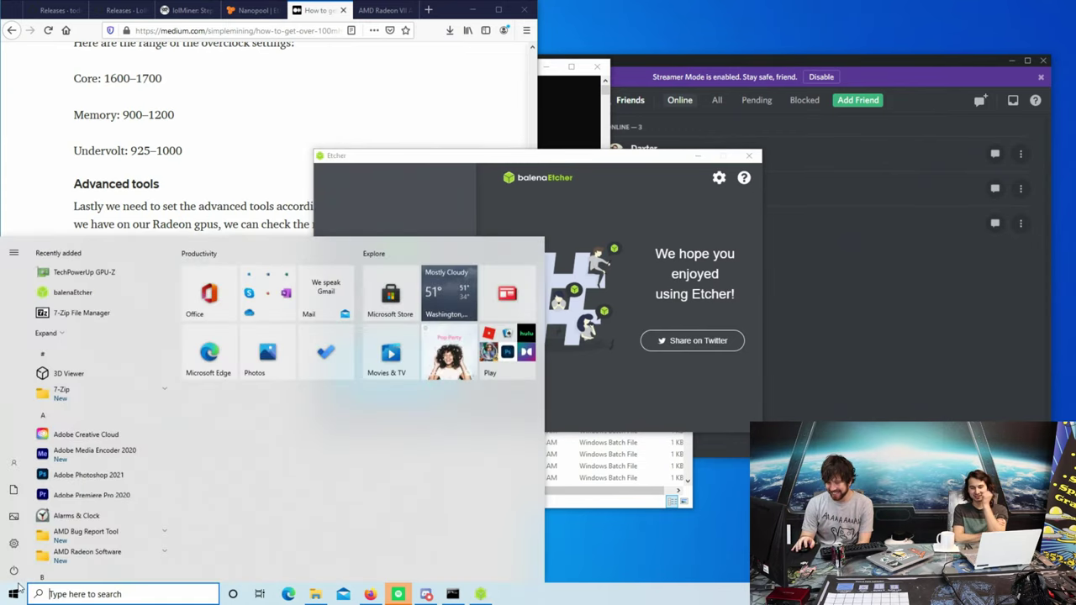
pyautogui.click(14, 565)
pyautogui.click(36, 545)
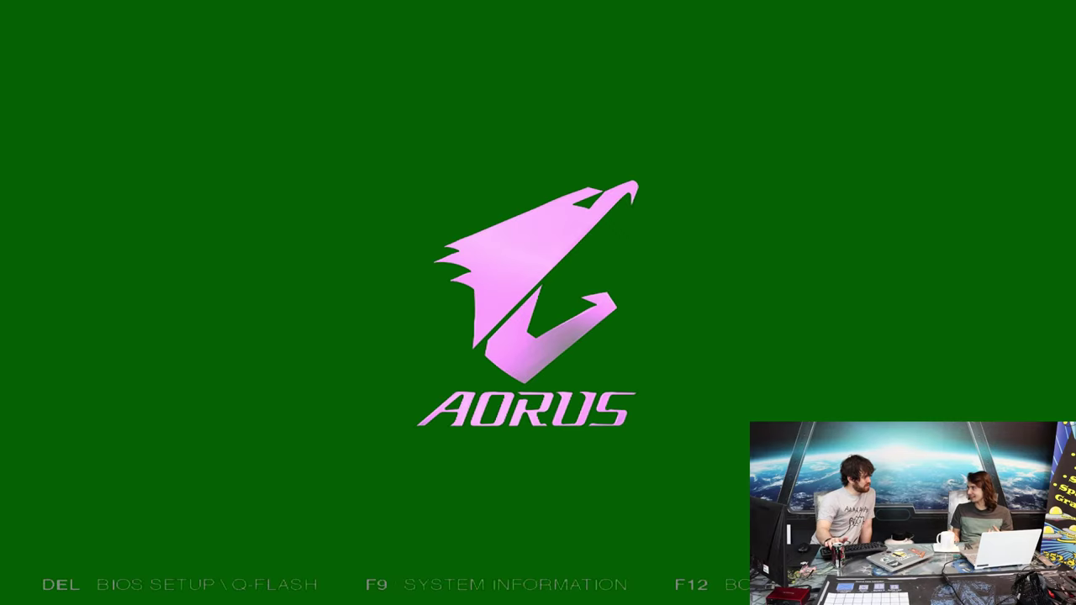
# - Bring up the AORUS boot device menu with F12 and boot from the PNY USB stick
pyautogui.press('F12')
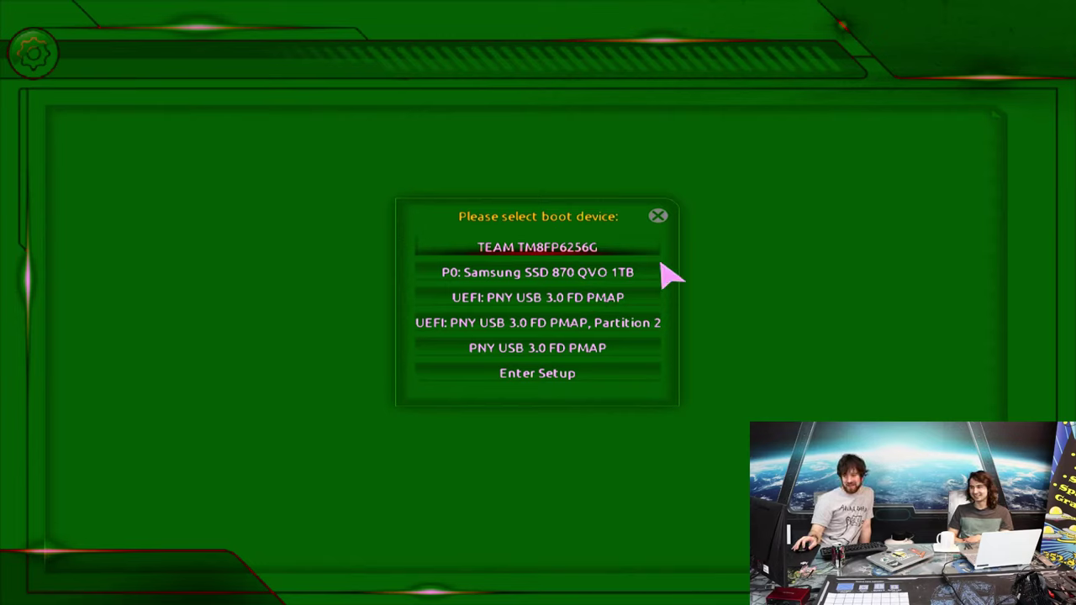
pyautogui.click(562, 348)
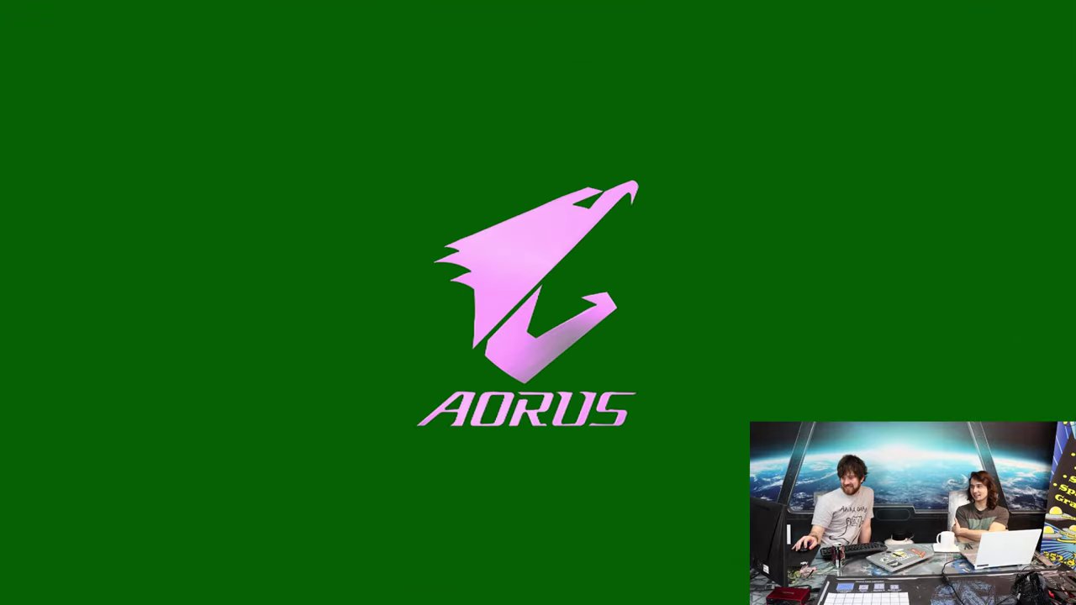